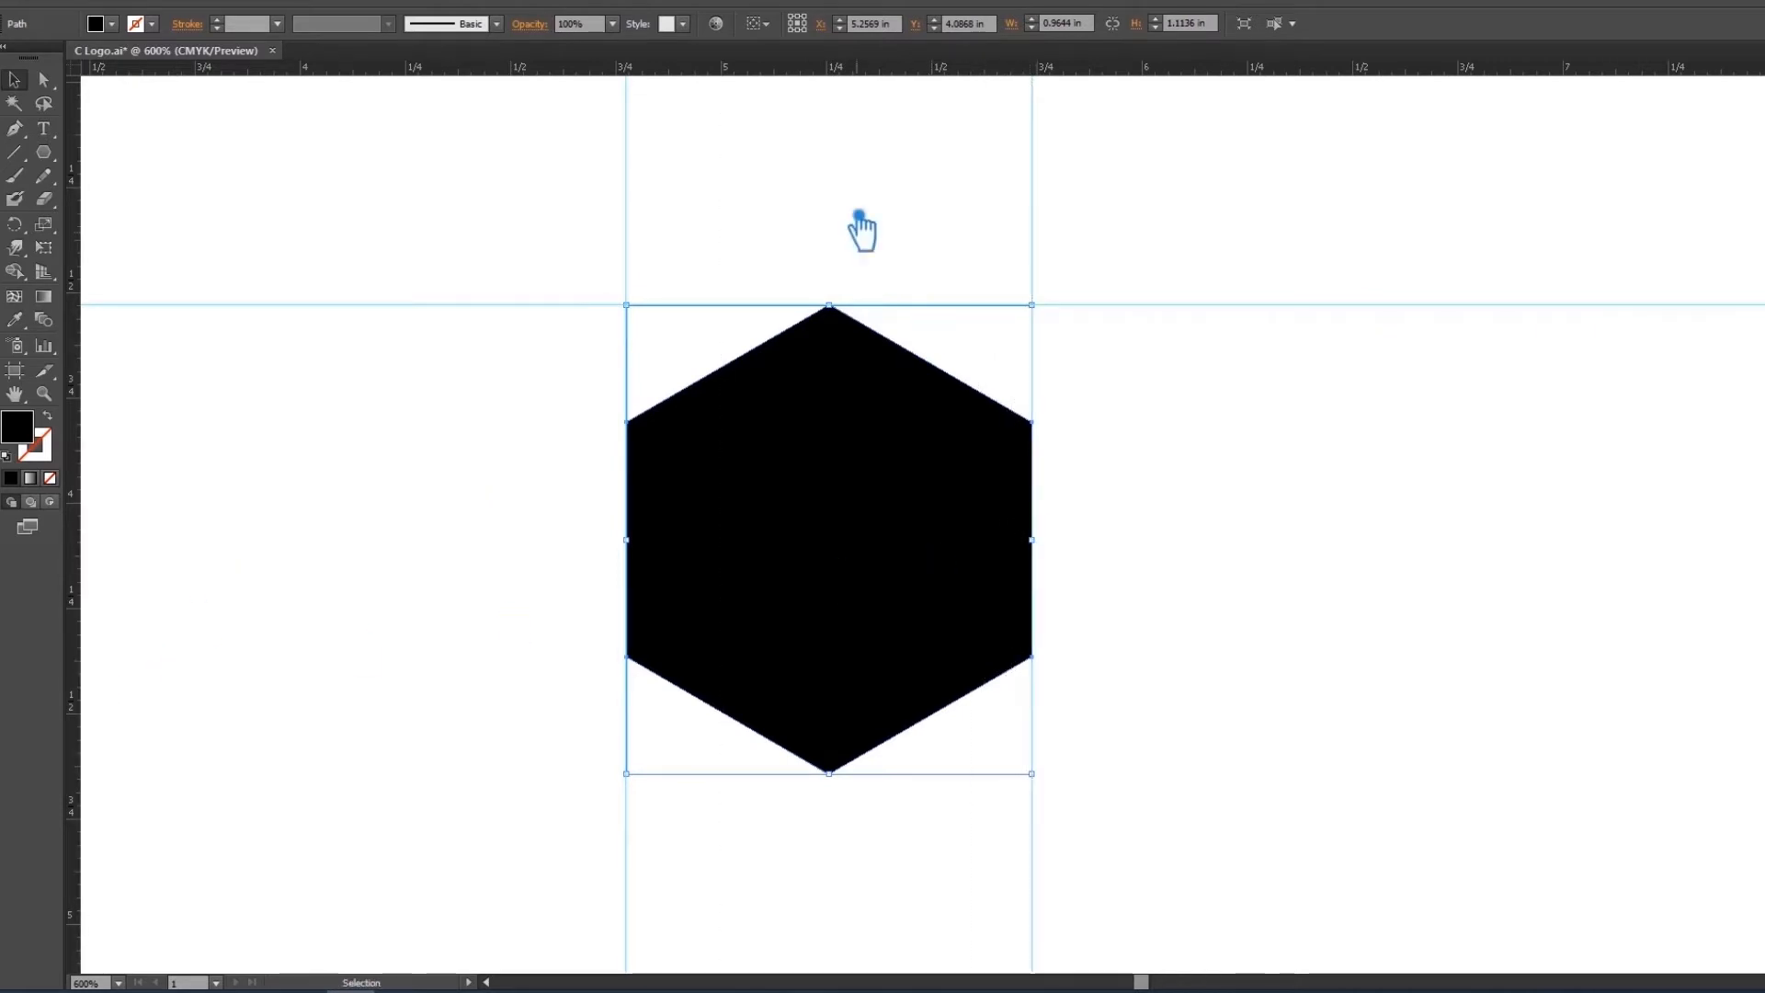
# Step: Place a horizontal guide at the hexagon's bottom corner and draw a vertical line through its top and bottom corners, extended to about 1.62 in
pyautogui.moveTo(788, 68); pyautogui.dragTo(846, 780)
pyautogui.click(1168, 669)
pyautogui.click(14, 152)
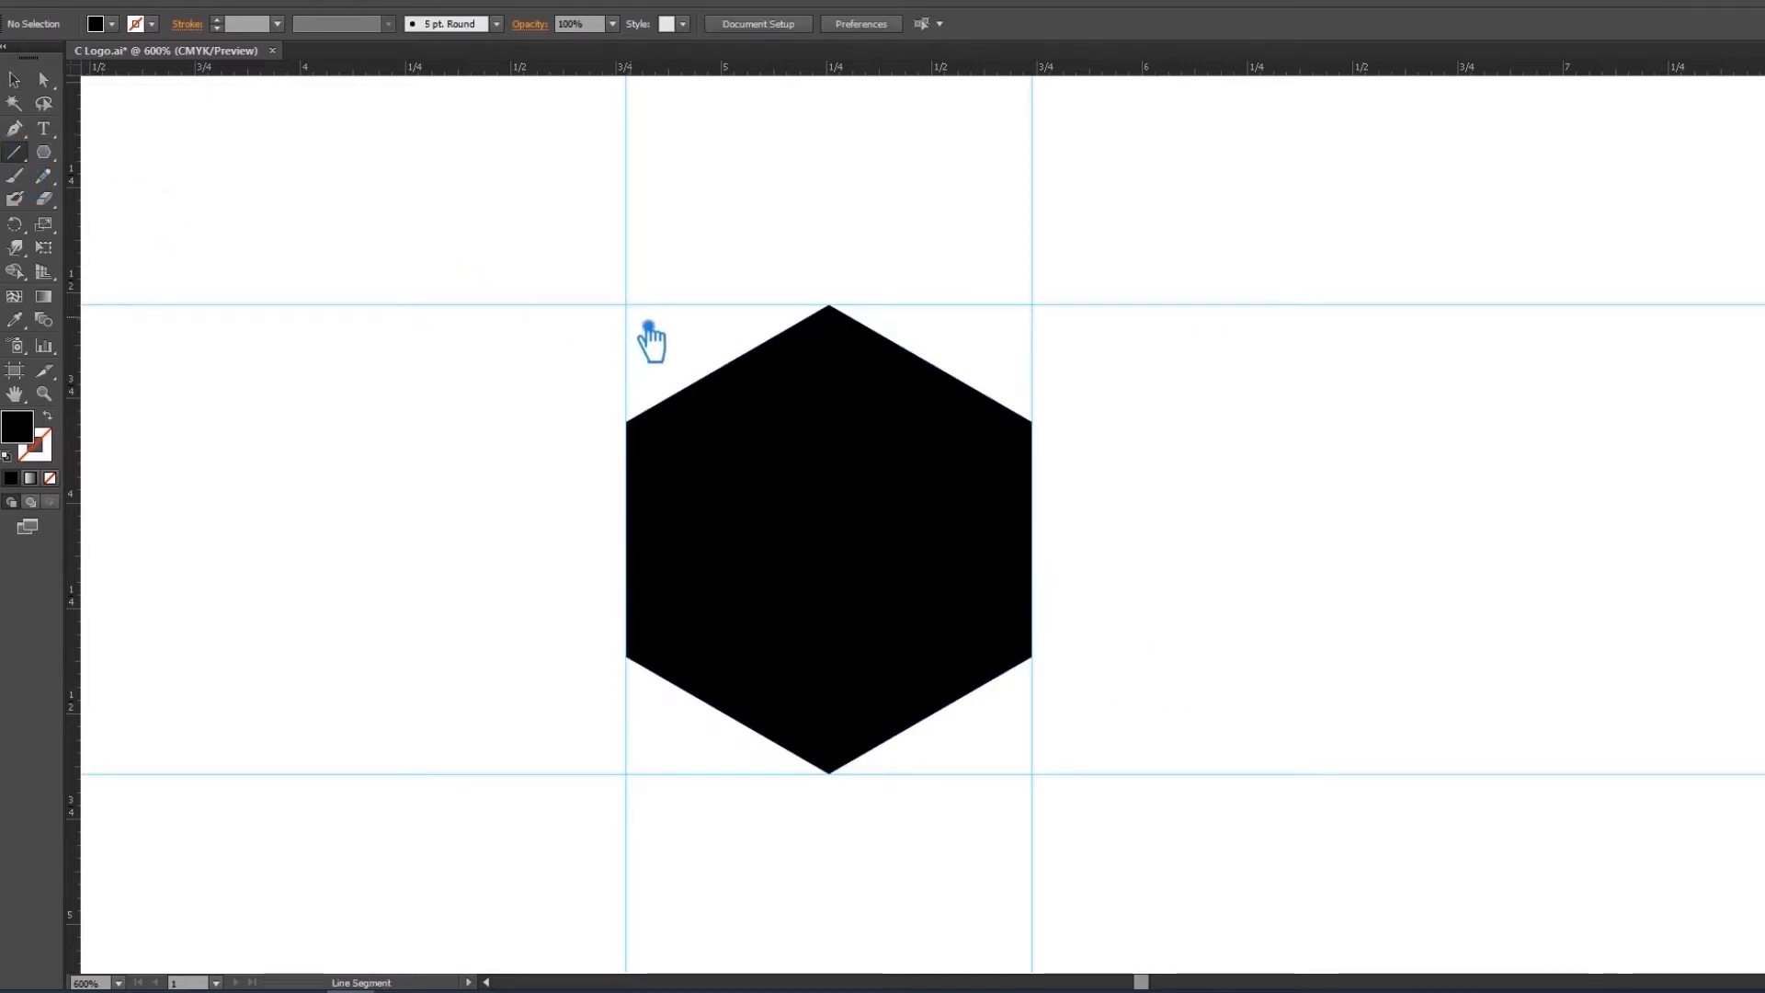
pyautogui.moveTo(829, 306); pyautogui.dragTo(829, 773)
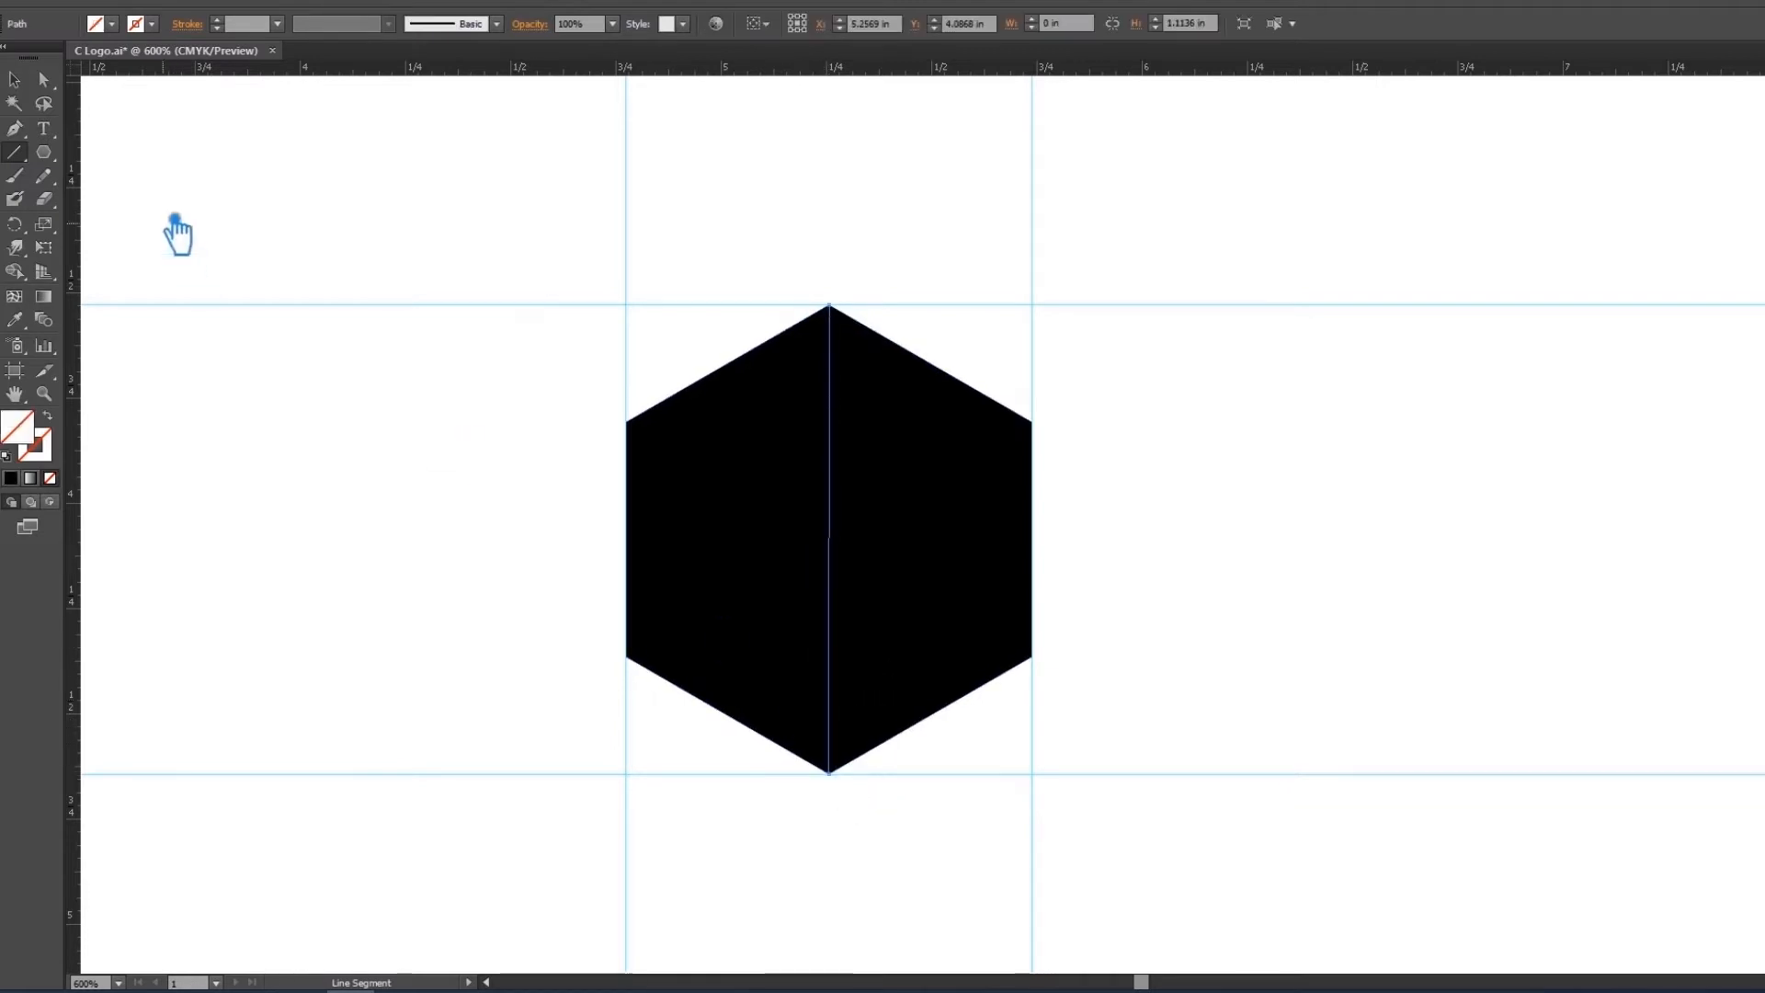
pyautogui.press('v')
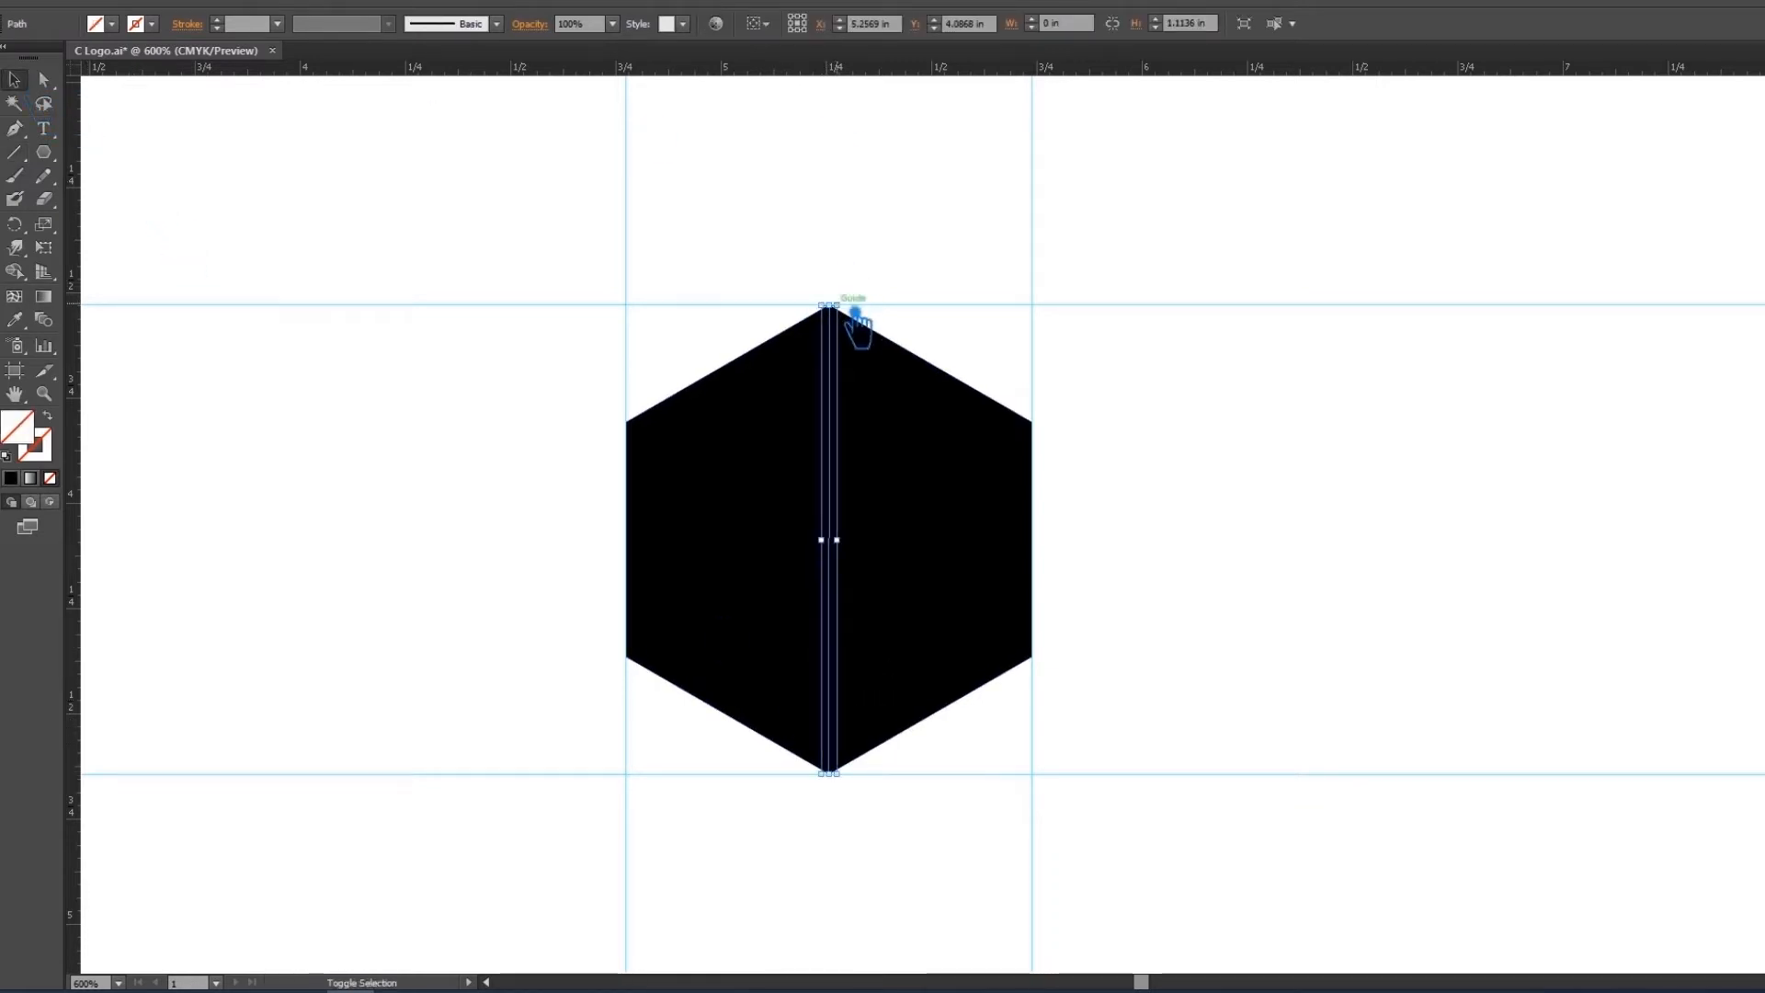
pyautogui.moveTo(858, 315); pyautogui.dragTo(929, 220)
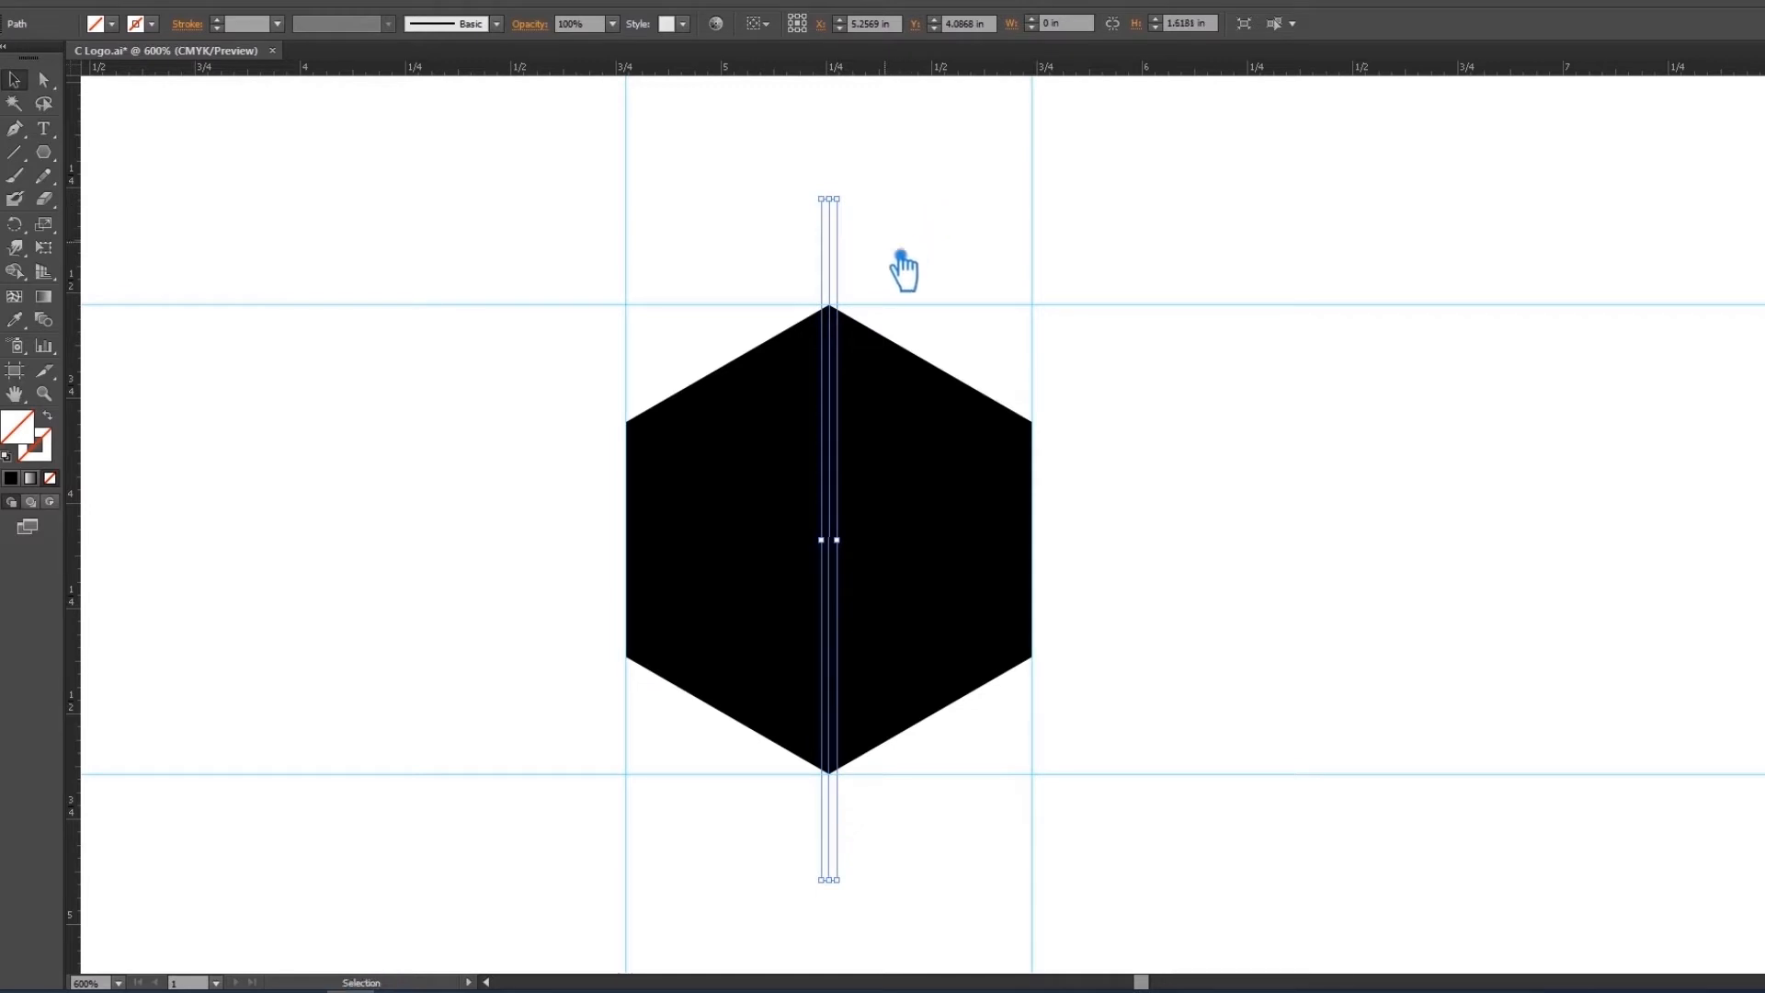
# Step: Draw a diagonal line from the hexagon's upper-left corner to its lower-right corner and extend it beyond both corners
pyautogui.click(15, 155)
pyautogui.moveTo(626, 423); pyautogui.dragTo(1032, 656)
pyautogui.click(15, 80)
pyautogui.click(1053, 665)
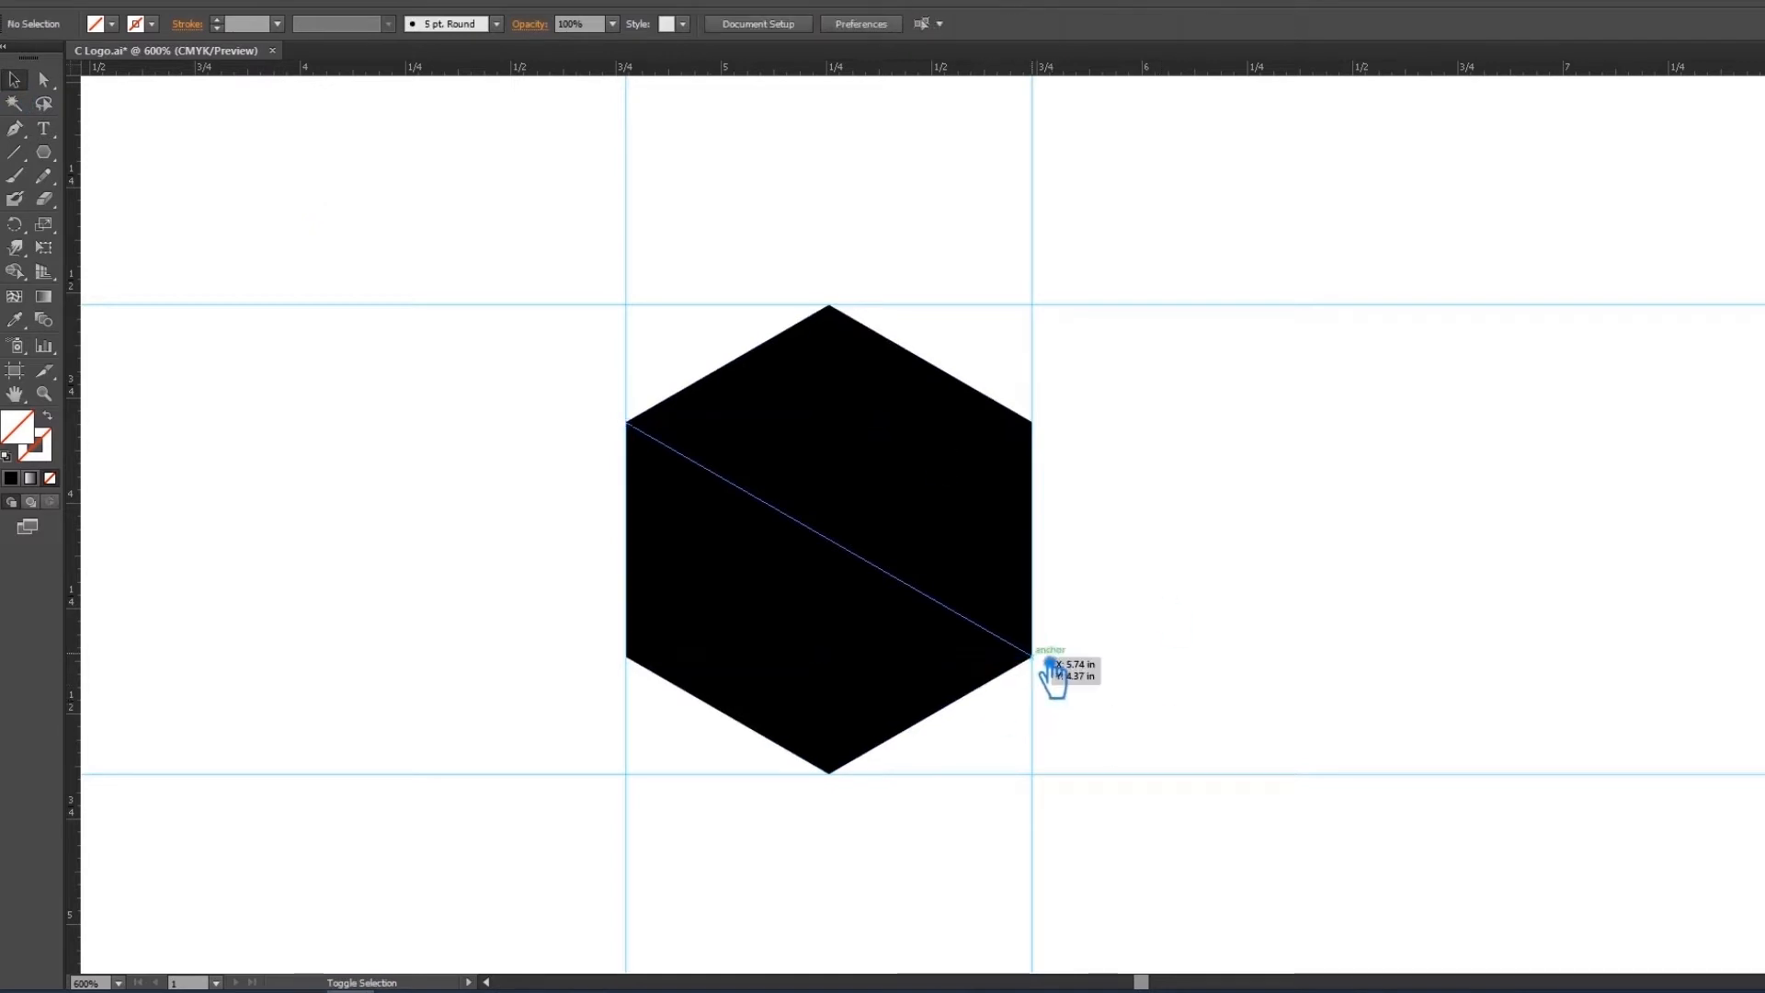
pyautogui.click(1002, 640)
pyautogui.moveTo(1045, 661); pyautogui.dragTo(1261, 791)
# Step: Draw a diagonal line from the hexagon's upper-right corner to its lower-left corner and extend it beyond both corners
pyautogui.click(14, 152)
pyautogui.press('Delete')
pyautogui.moveTo(1032, 422)
pyautogui.mouseDown()
pyautogui.moveTo(658, 678)
pyautogui.moveTo(641, 664)
pyautogui.mouseUp()
pyautogui.click(14, 79)
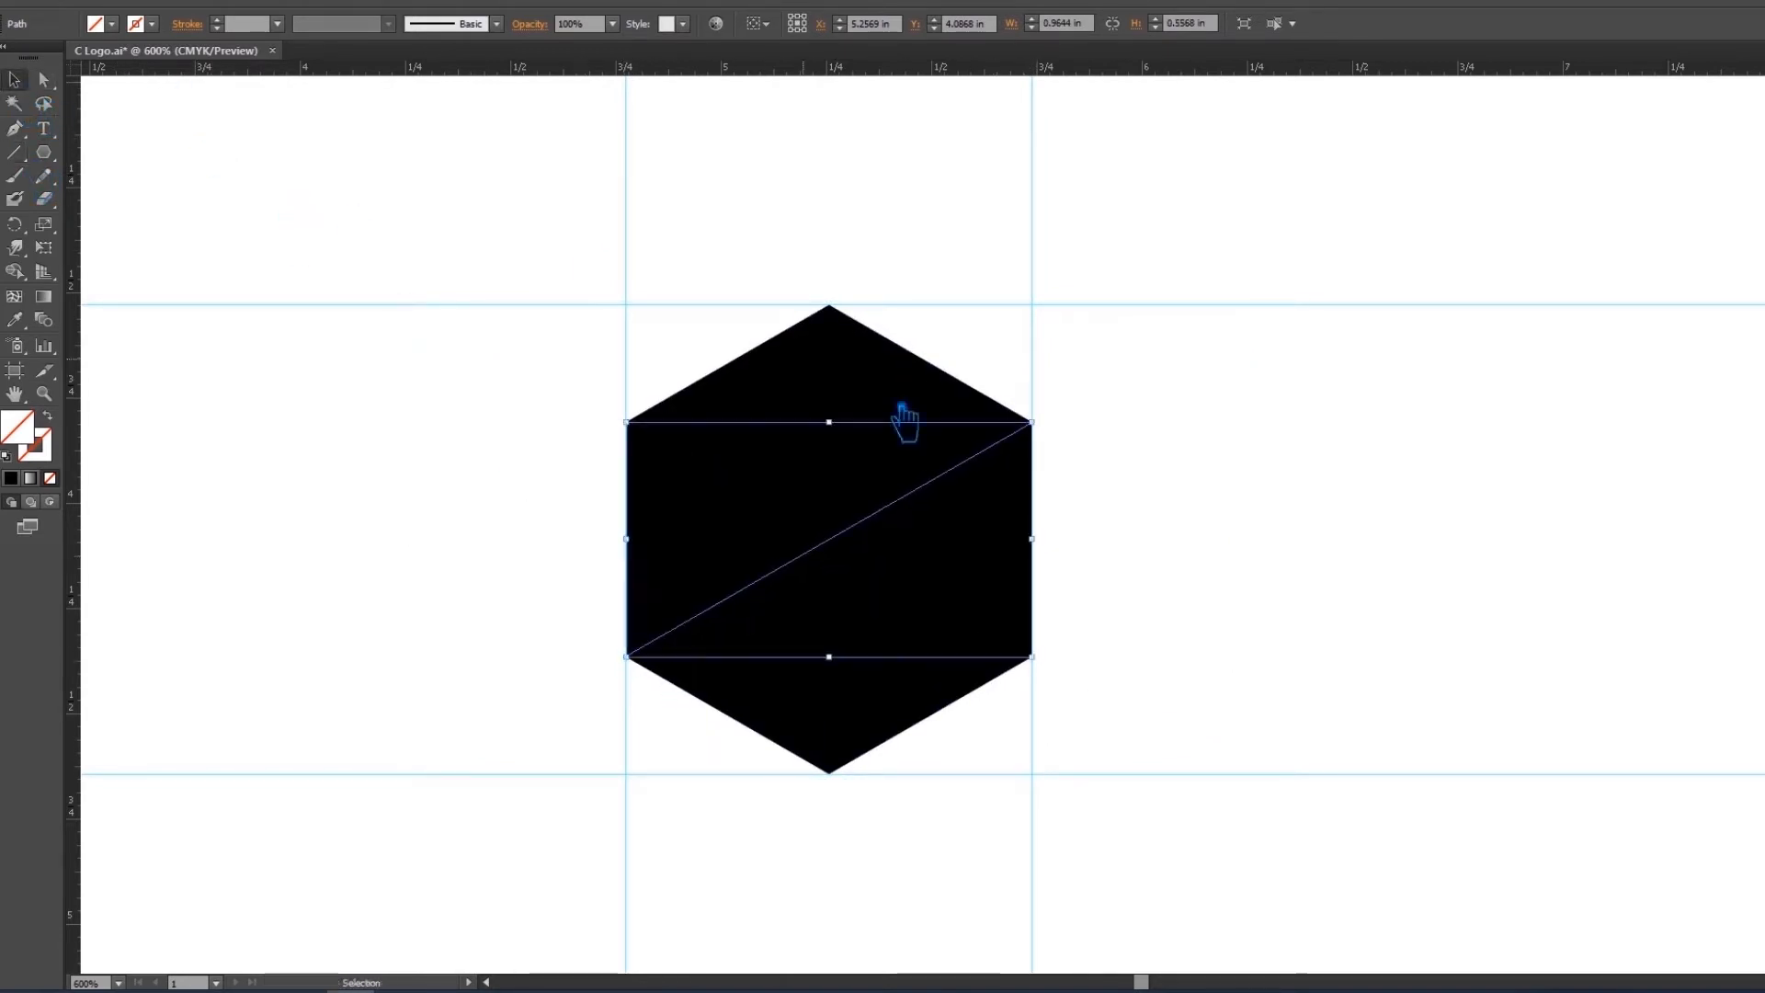
pyautogui.moveTo(1034, 424); pyautogui.dragTo(1152, 356)
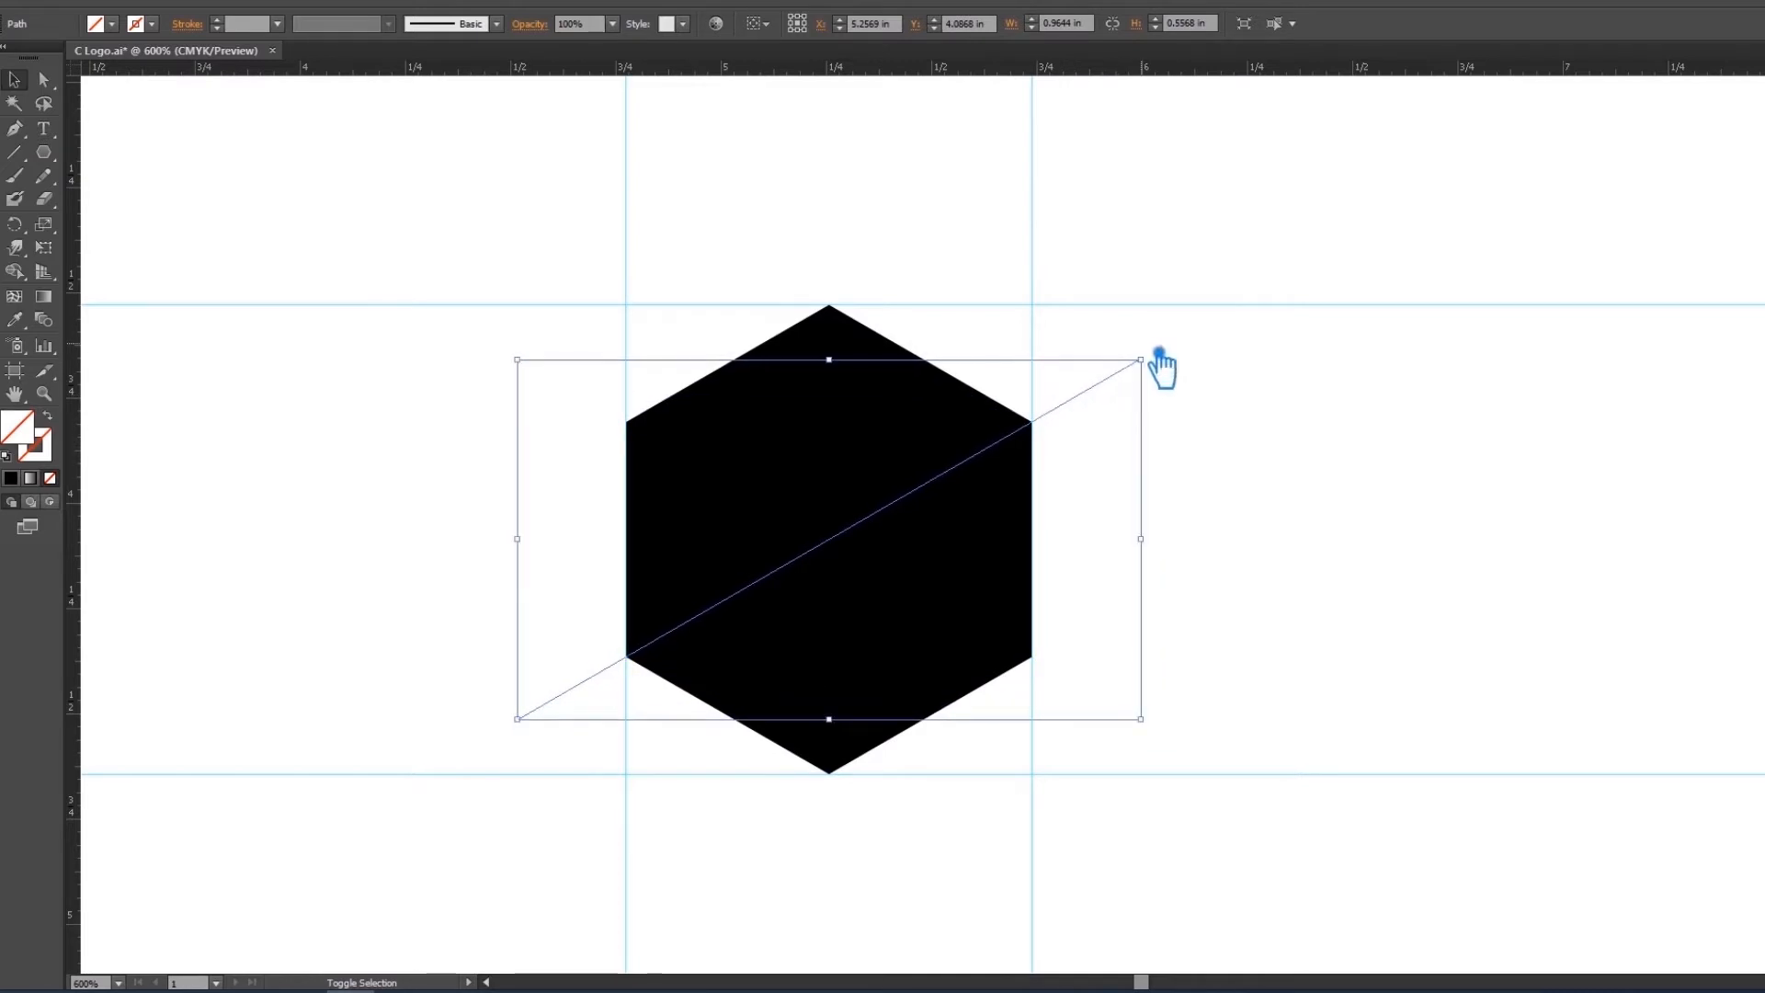
pyautogui.click(1212, 676)
# Step: Divide the hexagon along the three lines with Pathfinder and ungroup the resulting pieces
pyautogui.hotkey('ctrl', 'a')
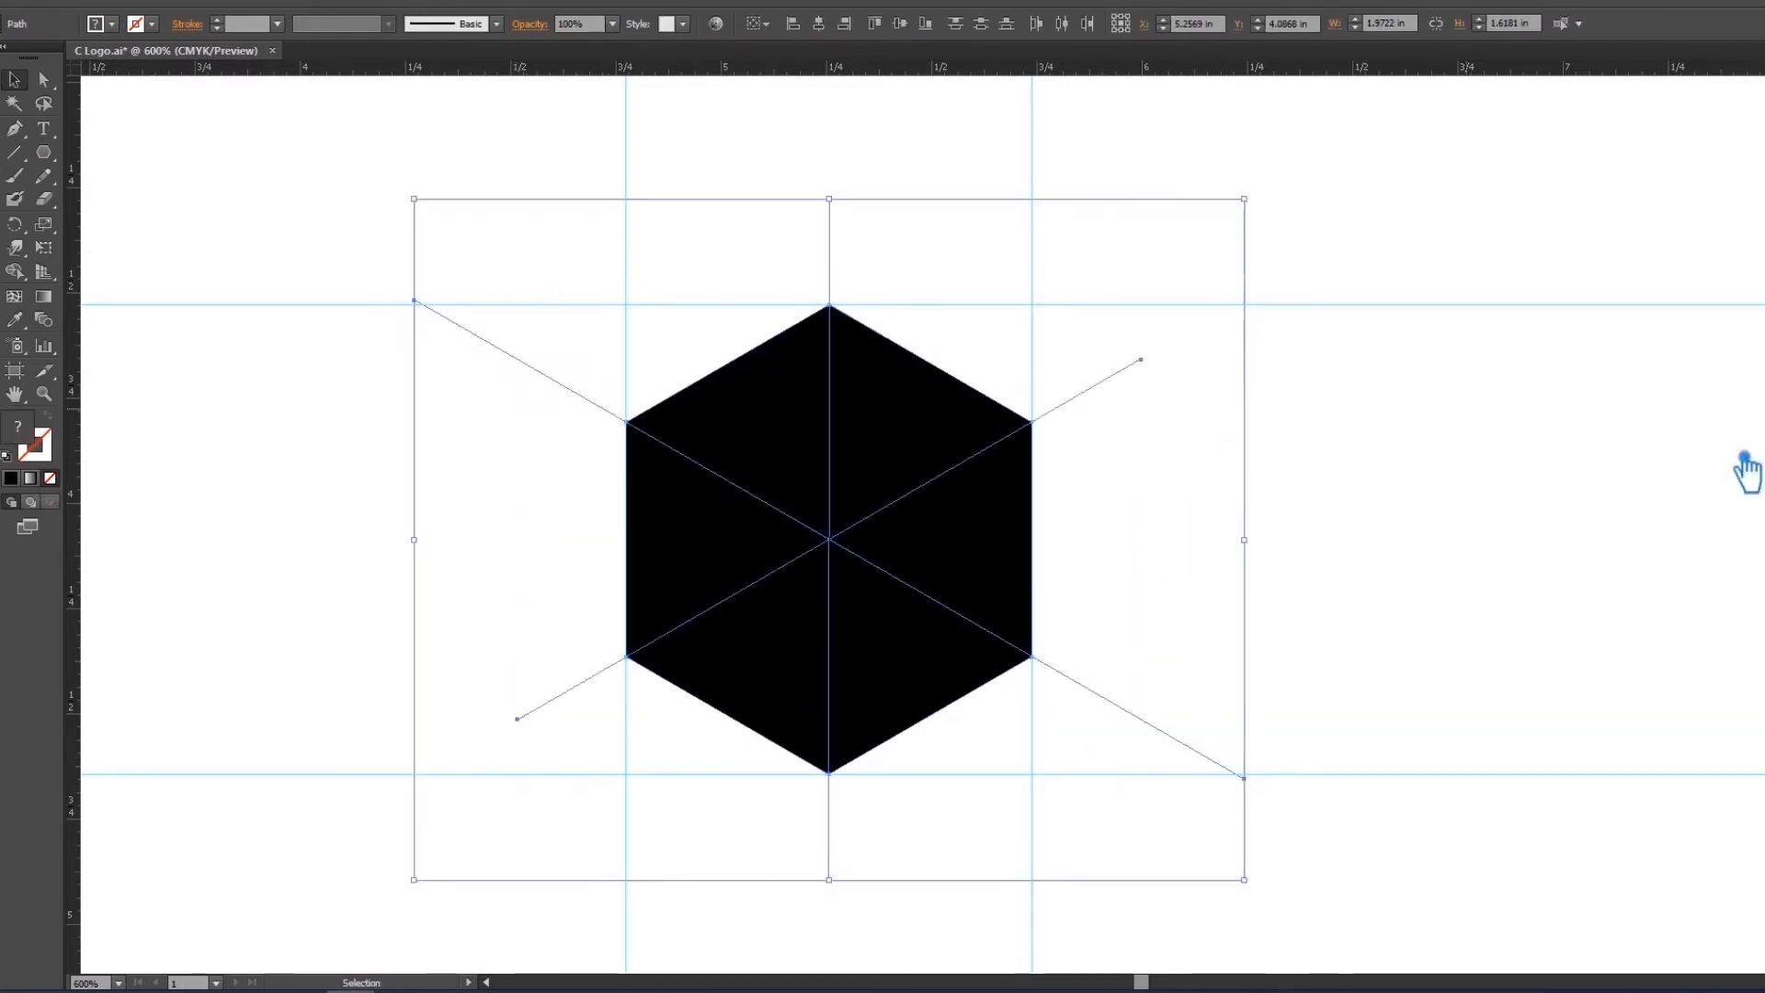
pyautogui.hotkey('shift', 'ctrl', 'F9')
pyautogui.click(1641, 561)
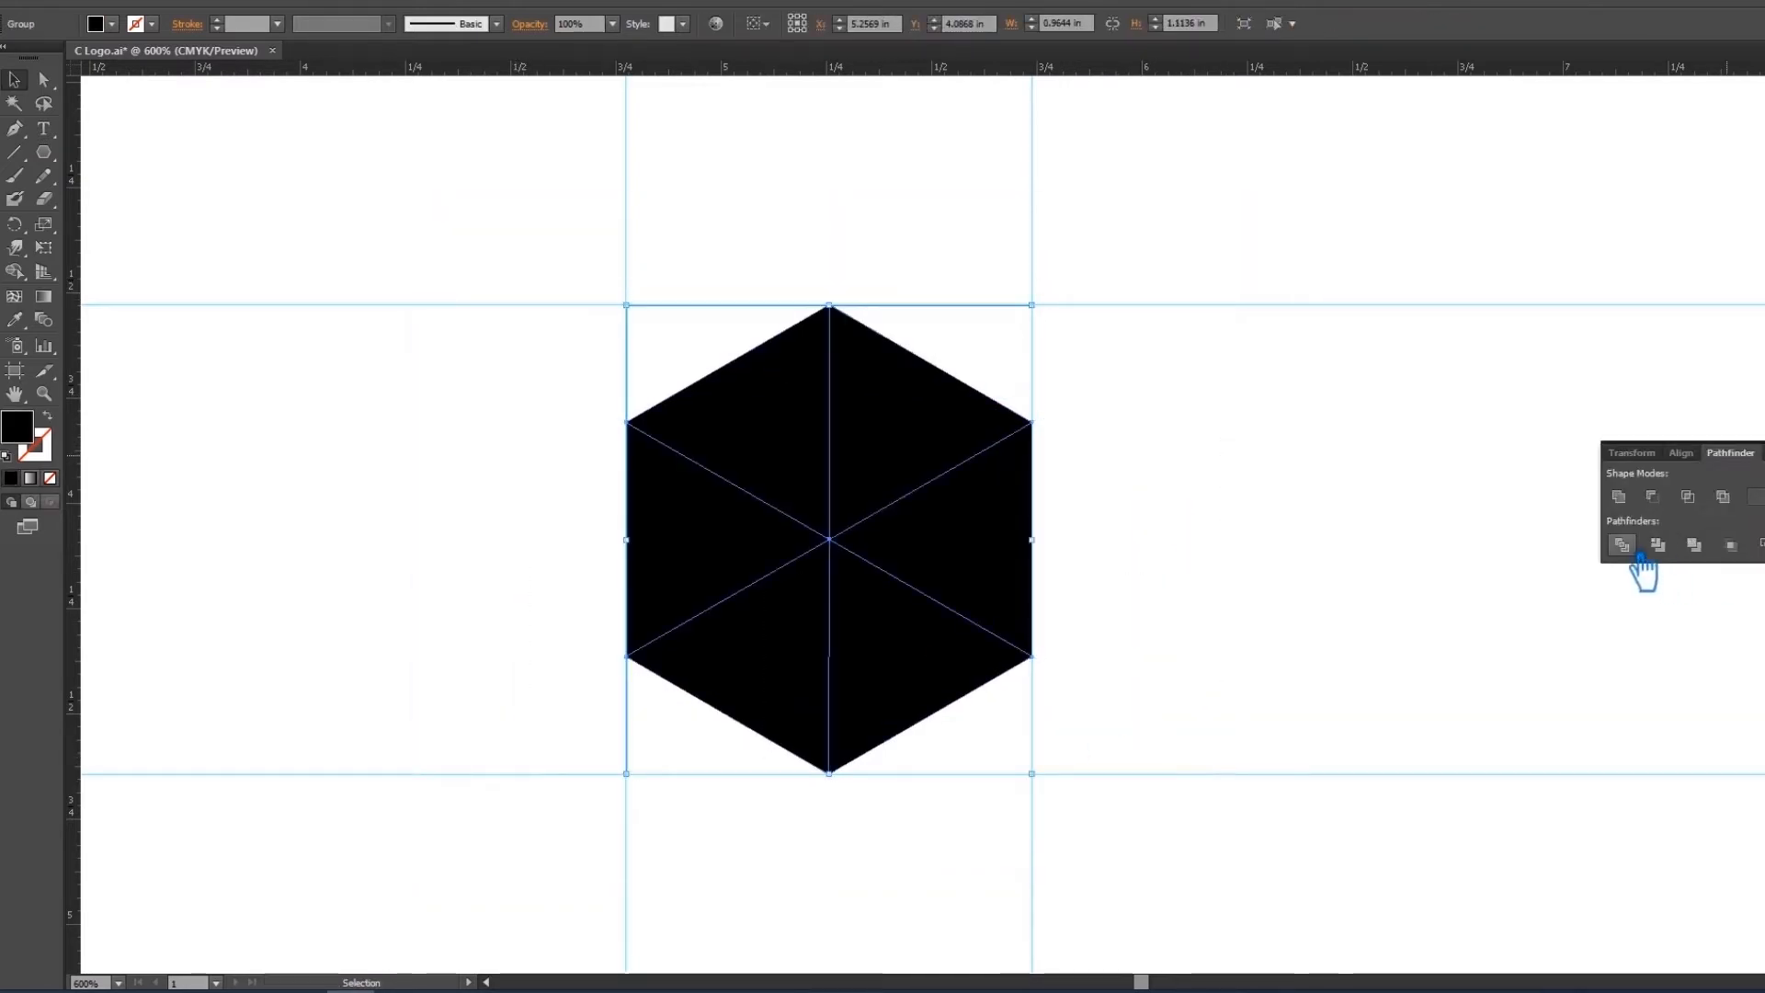
pyautogui.click(1104, 471)
pyautogui.rightClick(948, 444)
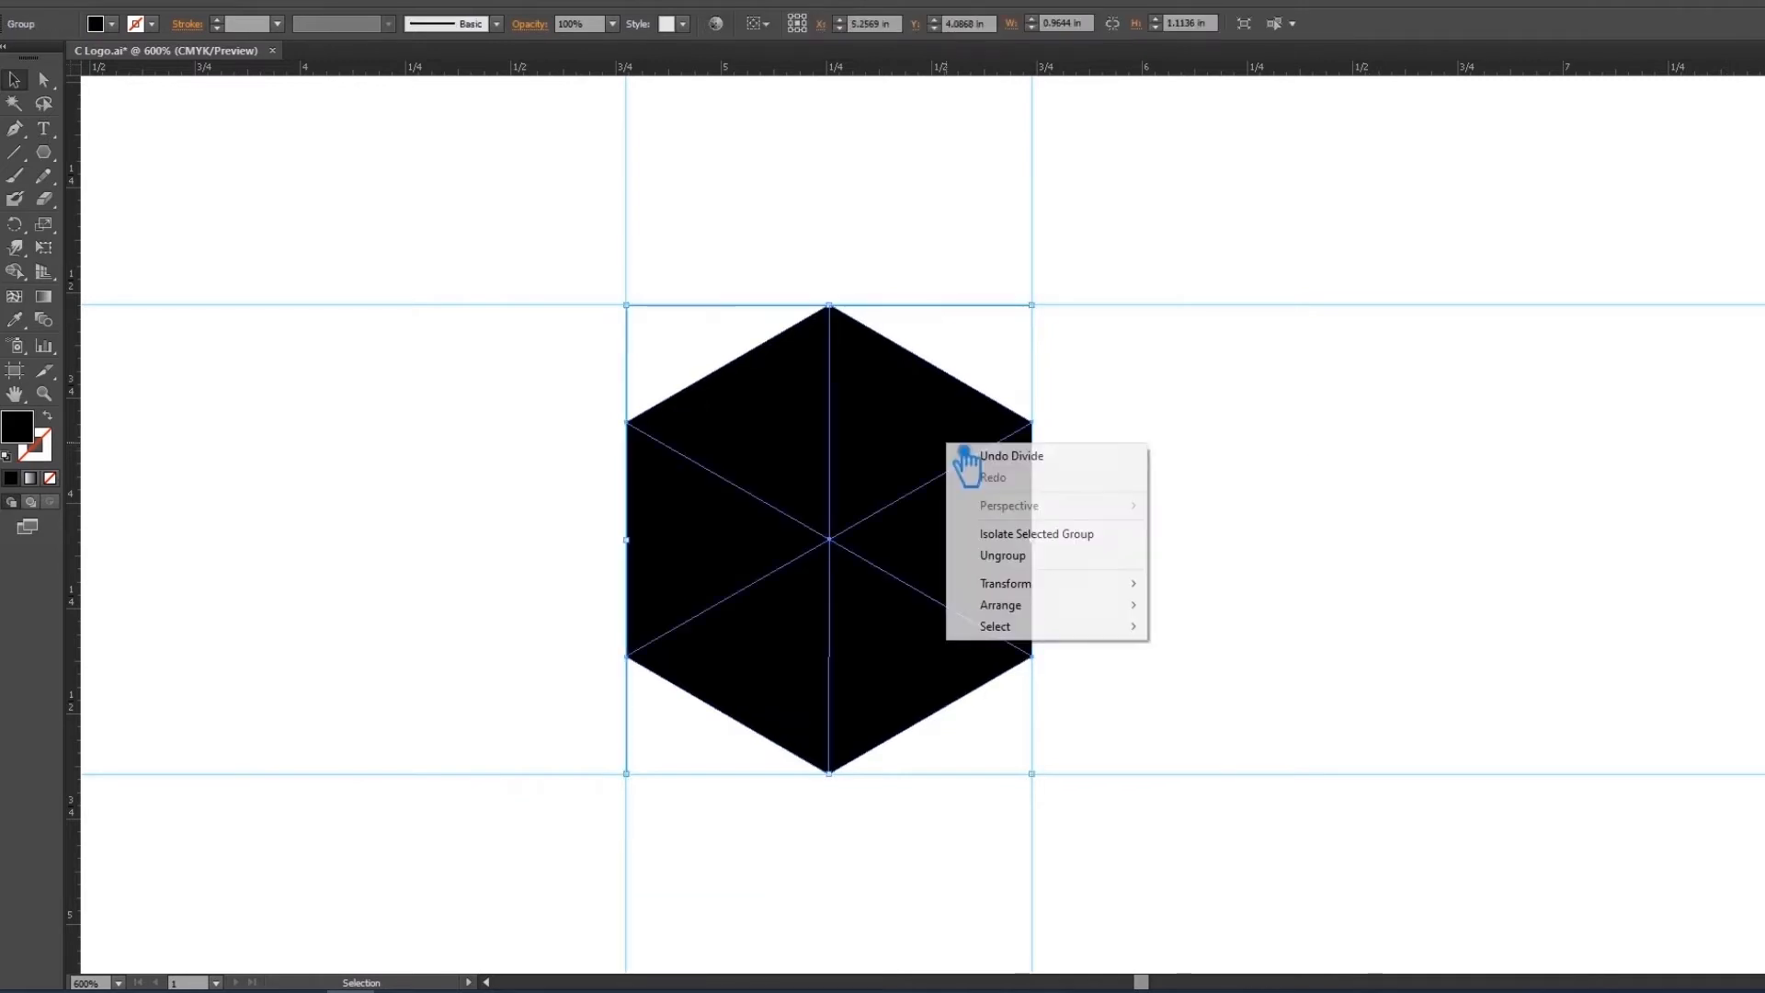
pyautogui.click(1030, 556)
pyautogui.click(1123, 478)
# Step: Unite the two uppermost triangles of the hexagon into the cube's top face
pyautogui.click(855, 426)
pyautogui.keyDown('shift'); pyautogui.click(763, 432); pyautogui.keyUp('shift')
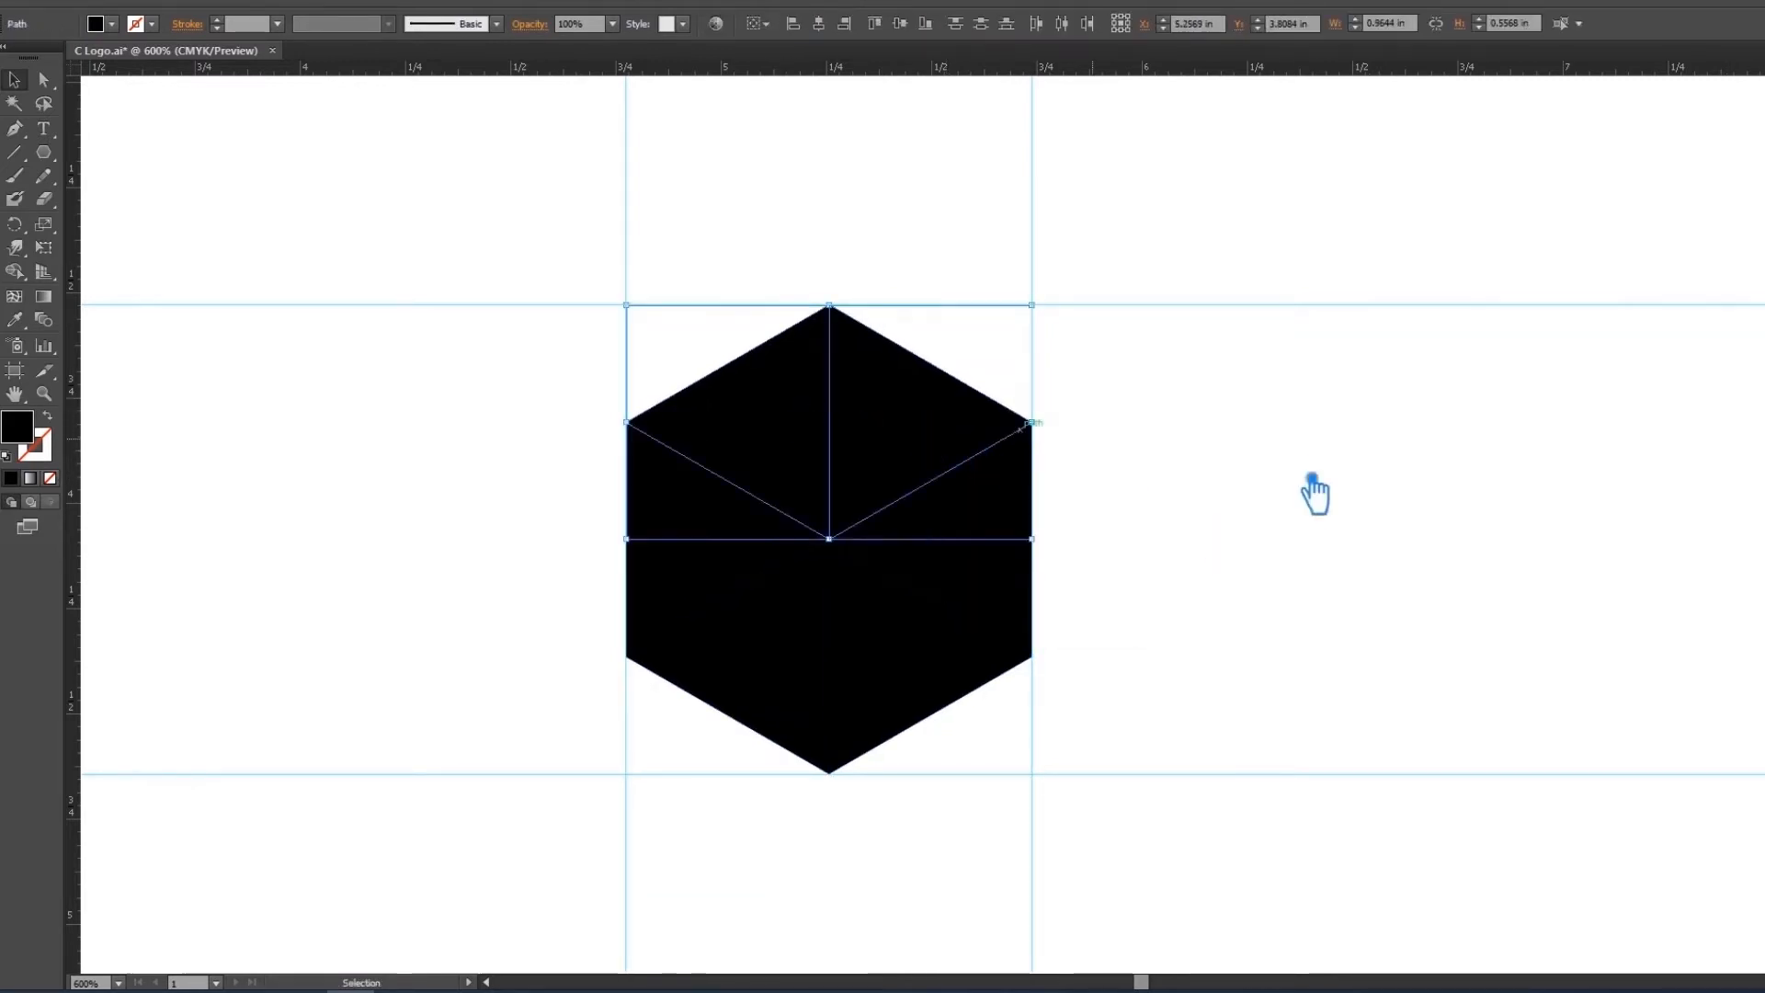
pyautogui.hotkey('shift', 'ctrl', 'F9')
pyautogui.click(1620, 497)
# Step: Unite the two right-hand triangles into one side face and the two left-hand triangles into the other
pyautogui.click(985, 622)
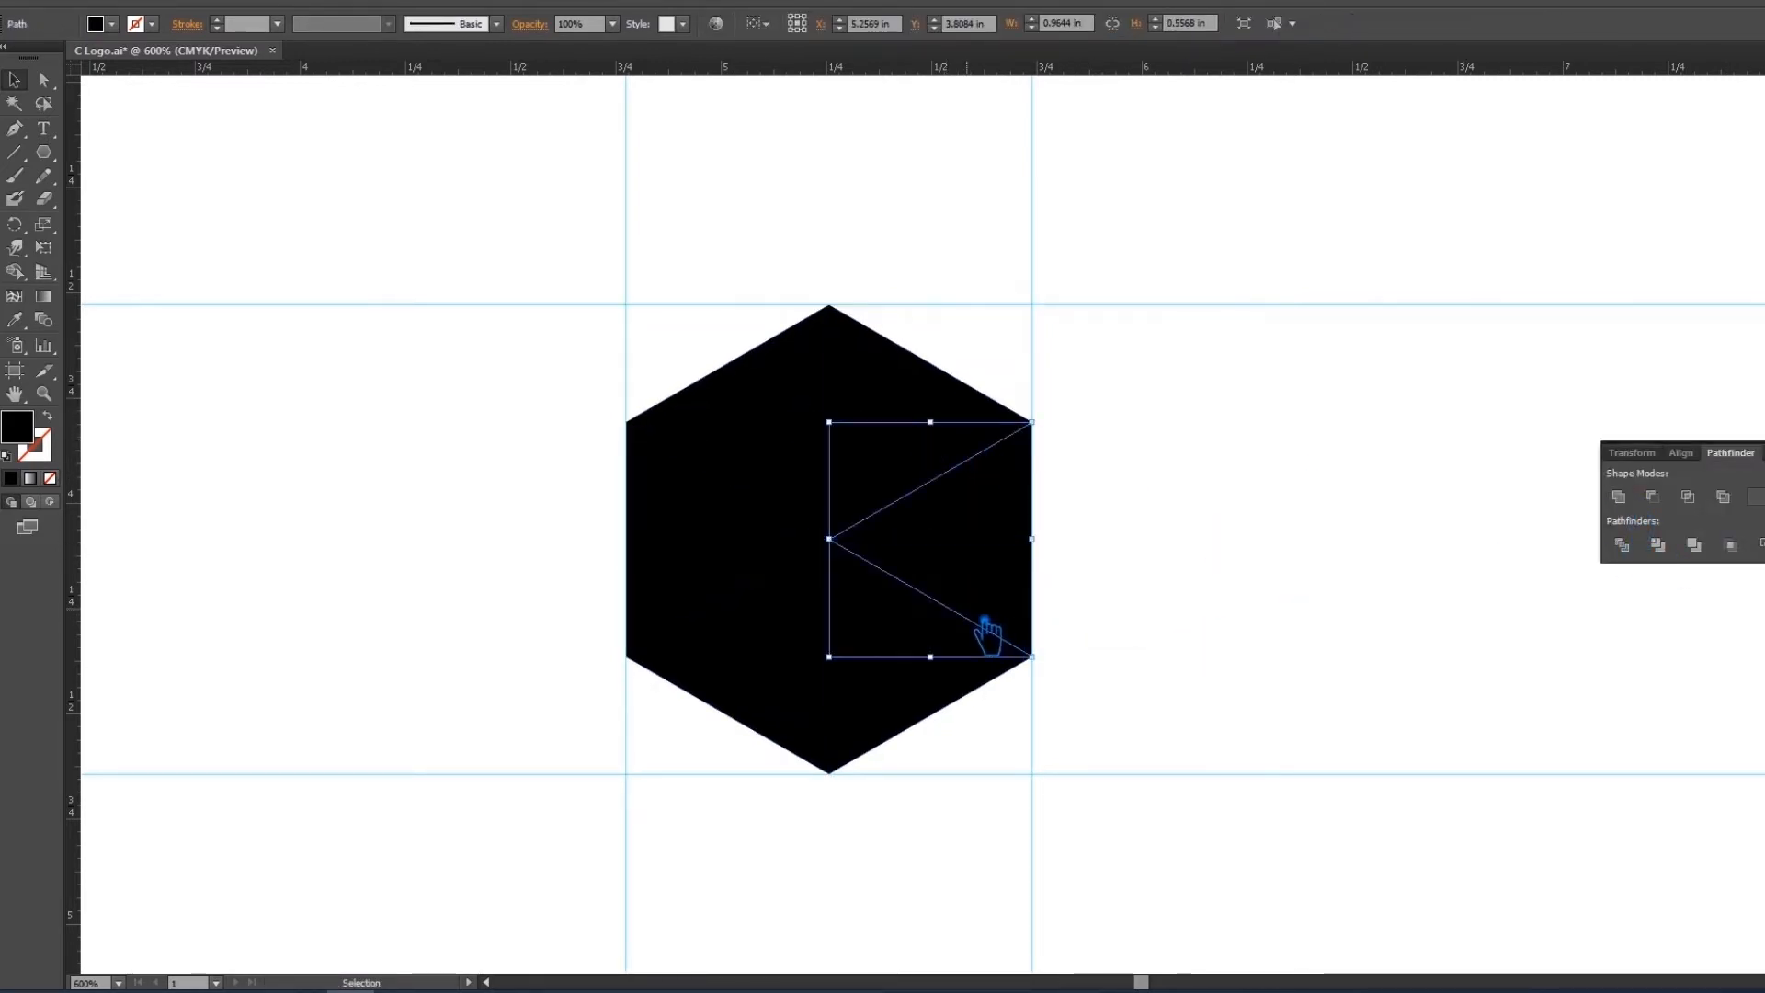
pyautogui.click(907, 695)
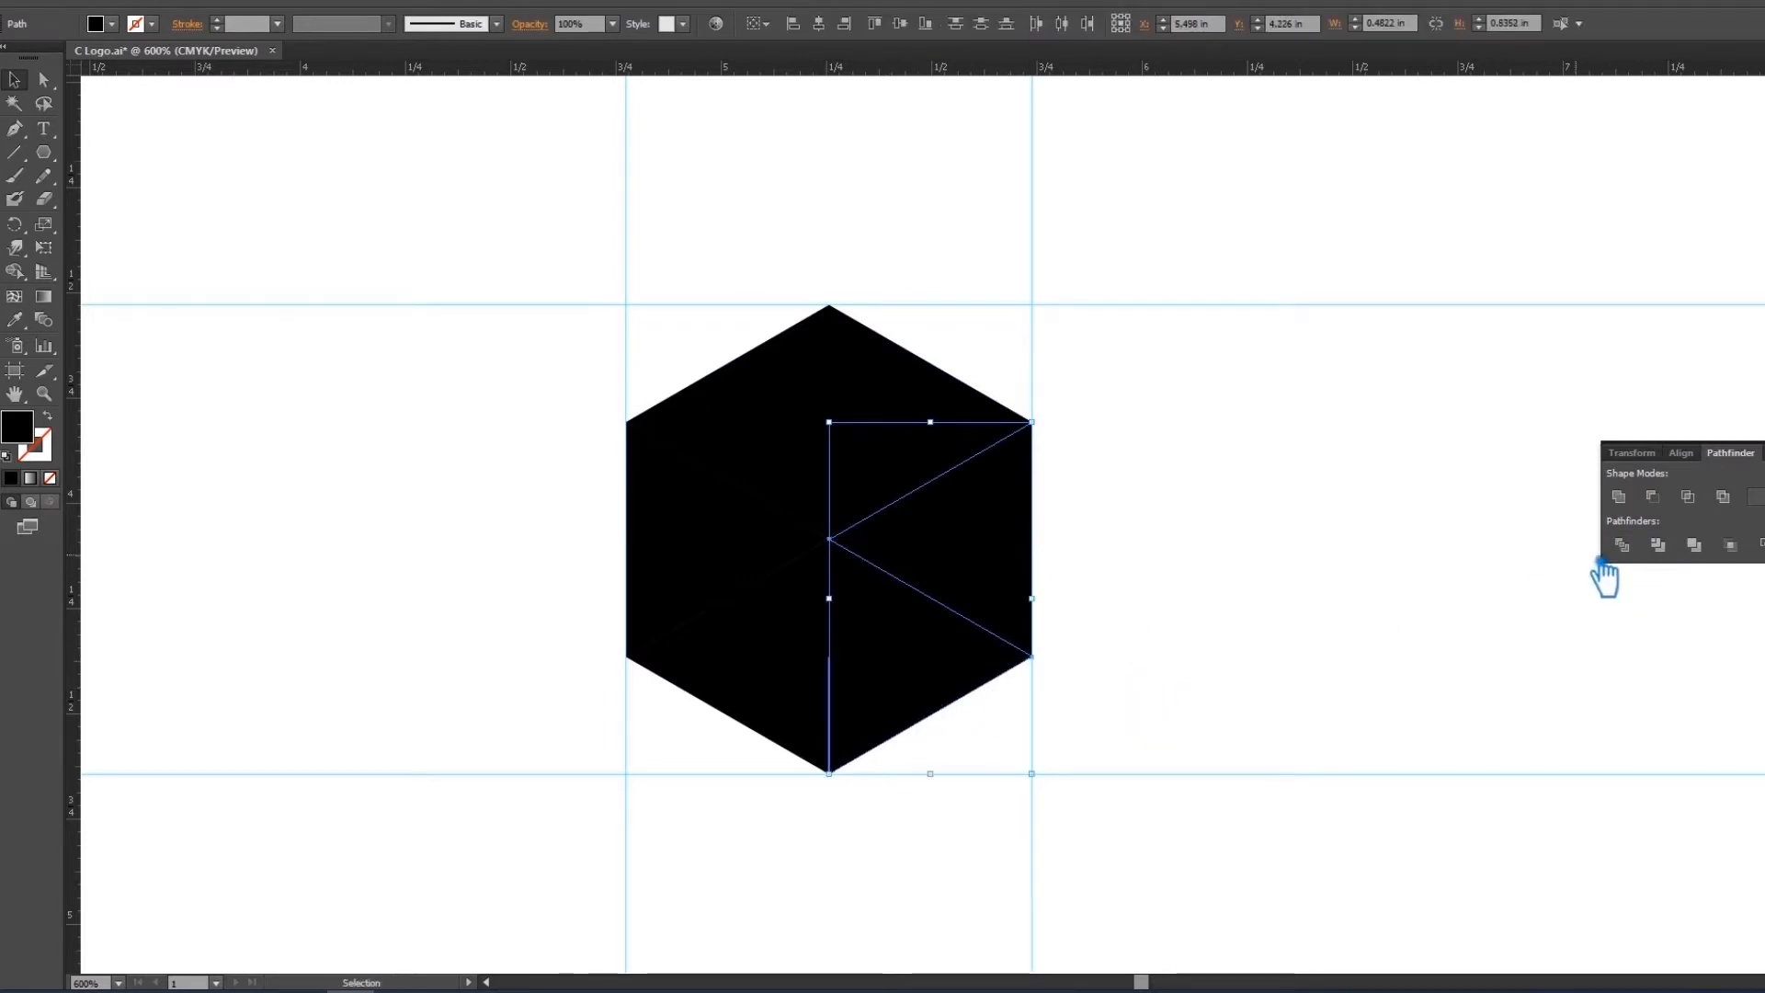
pyautogui.click(726, 603)
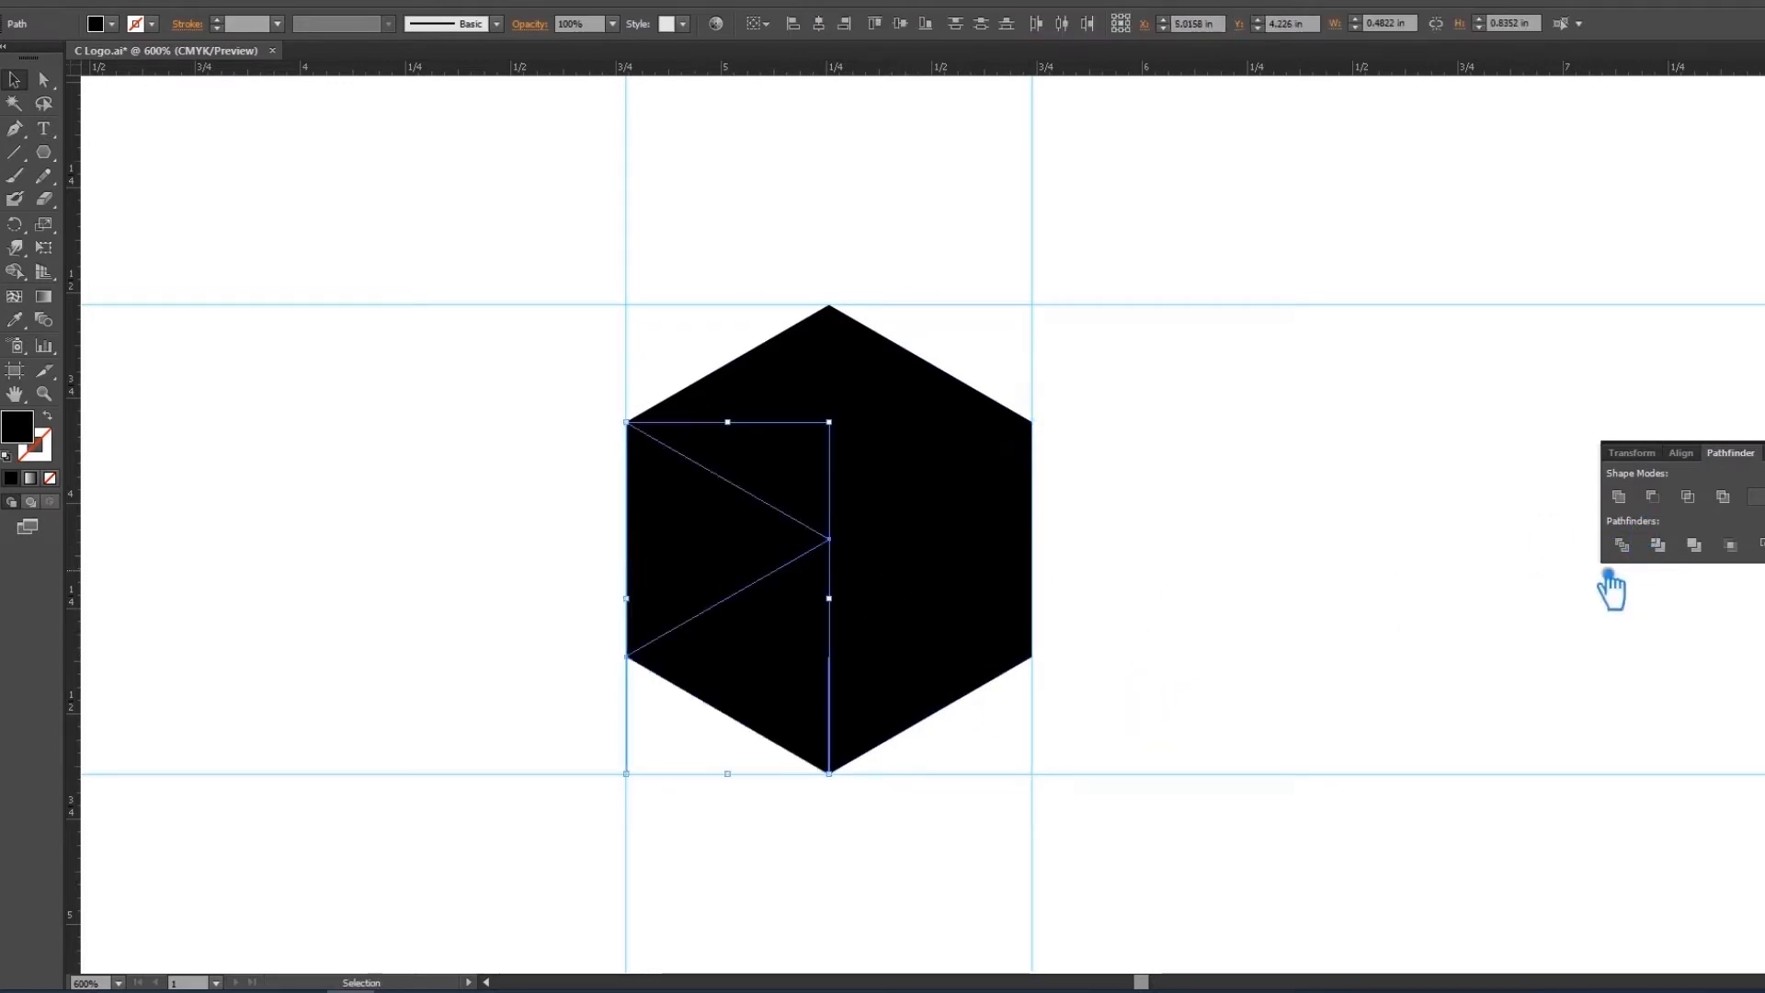
pyautogui.click(1633, 501)
pyautogui.click(1195, 630)
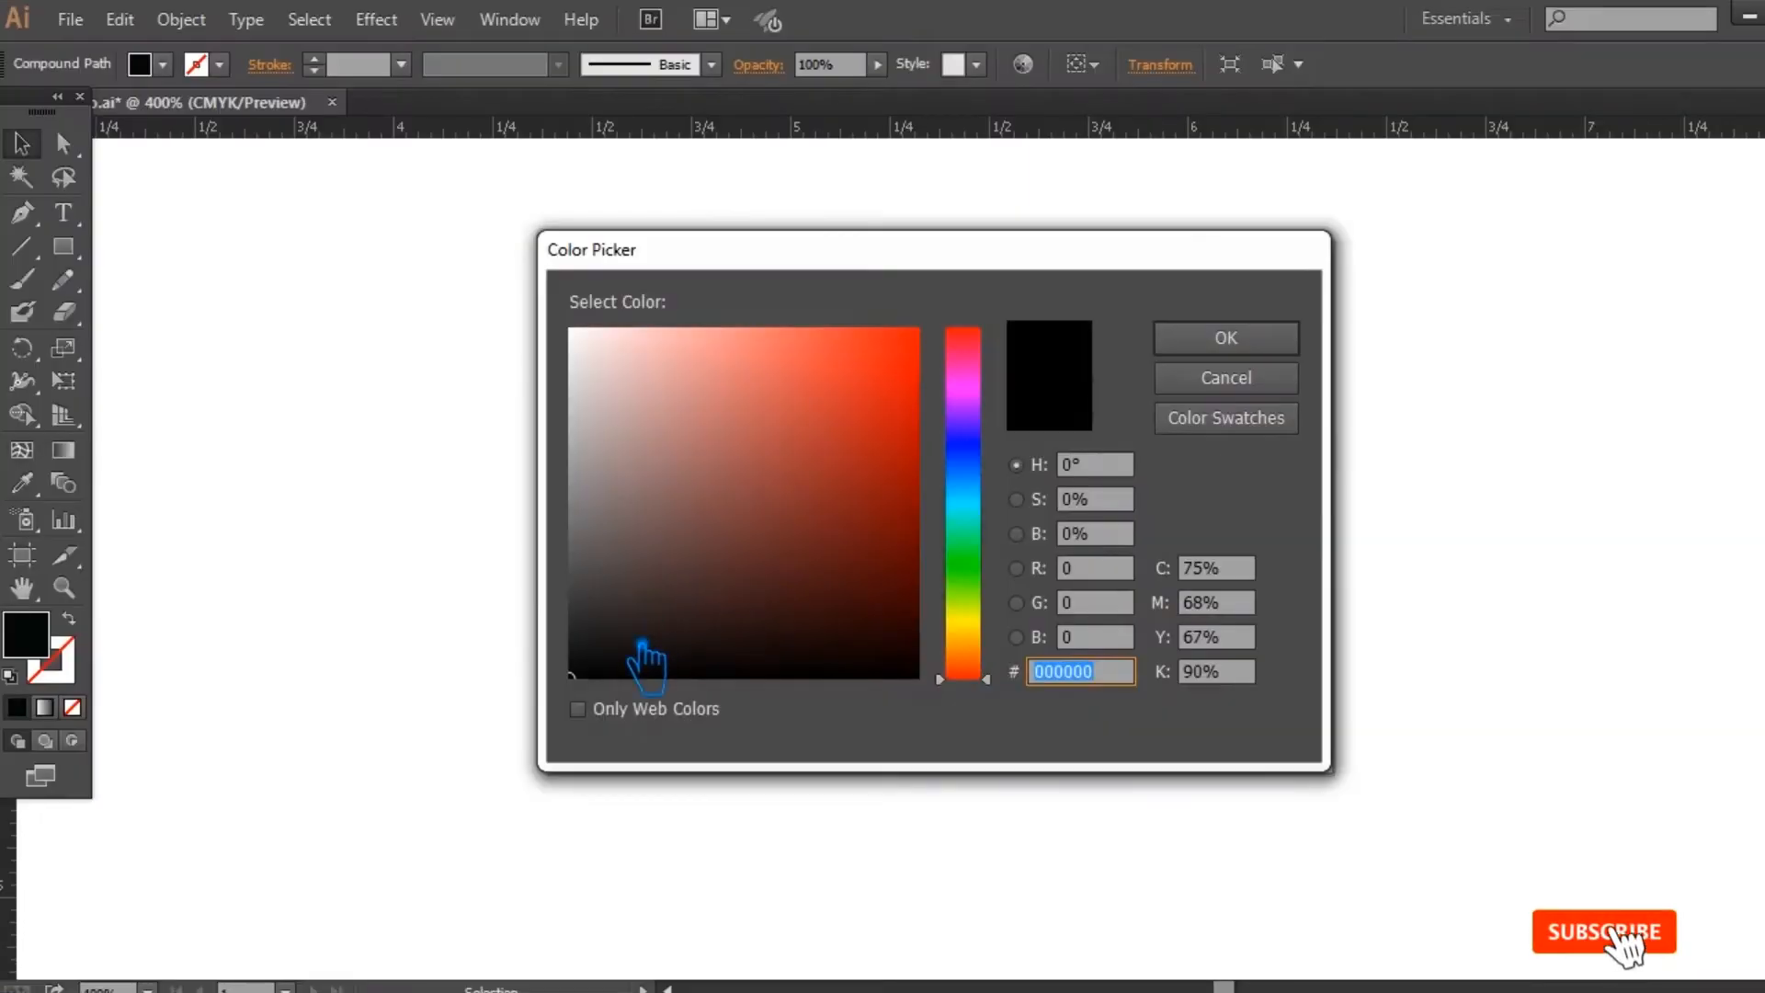
# Step: Fill the cube's right face with dark grey 2B2525 and its left face with mid grey 5B5151
pyautogui.click(615, 618)
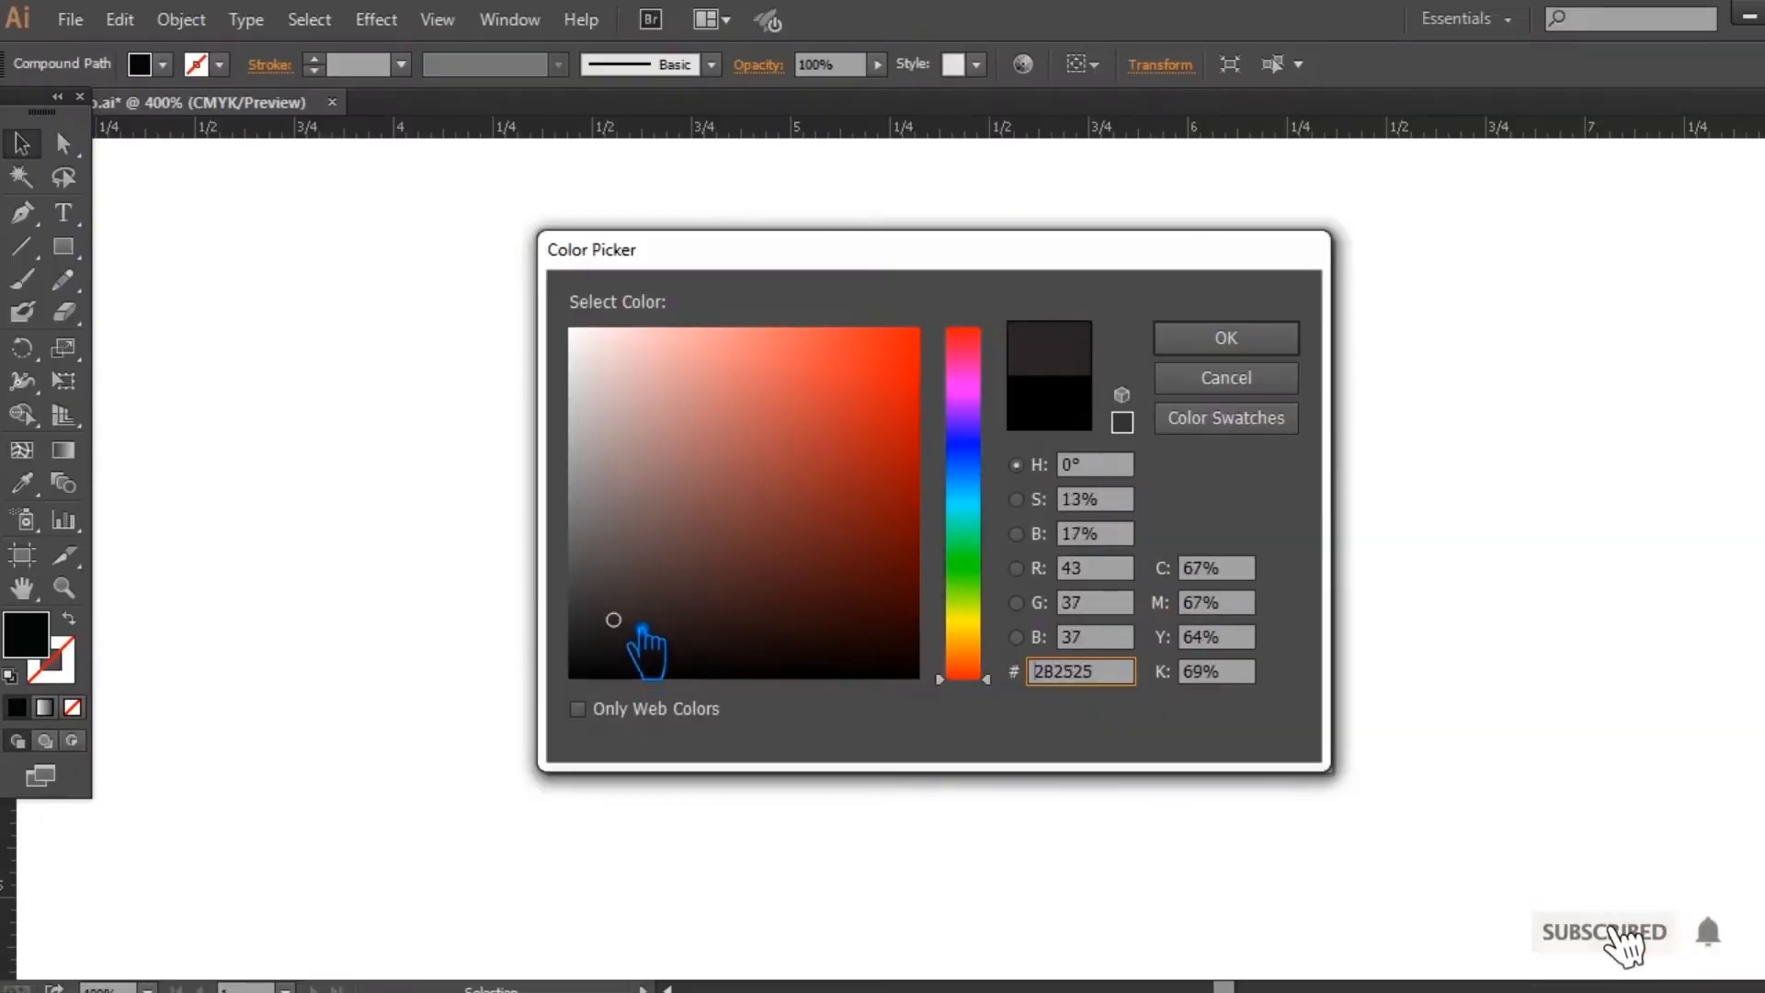
pyautogui.click(1226, 337)
pyautogui.click(833, 600)
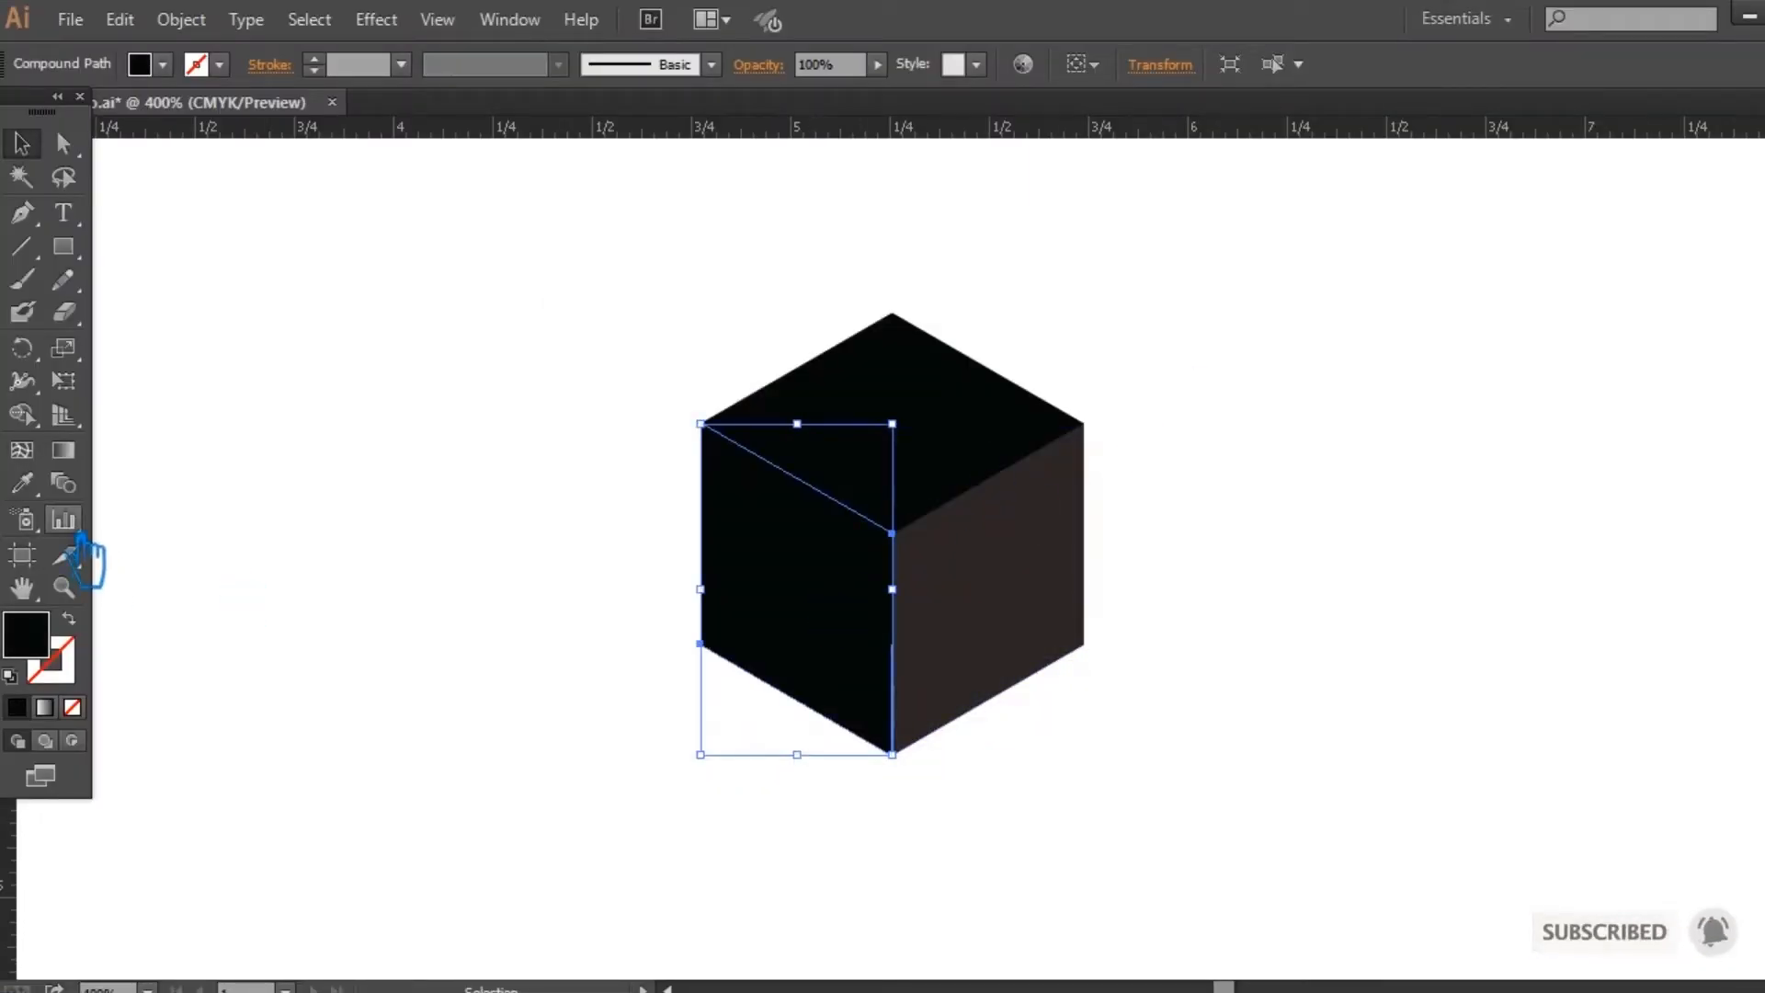
pyautogui.click(22, 482)
pyautogui.click(840, 579)
pyautogui.doubleClick(26, 634)
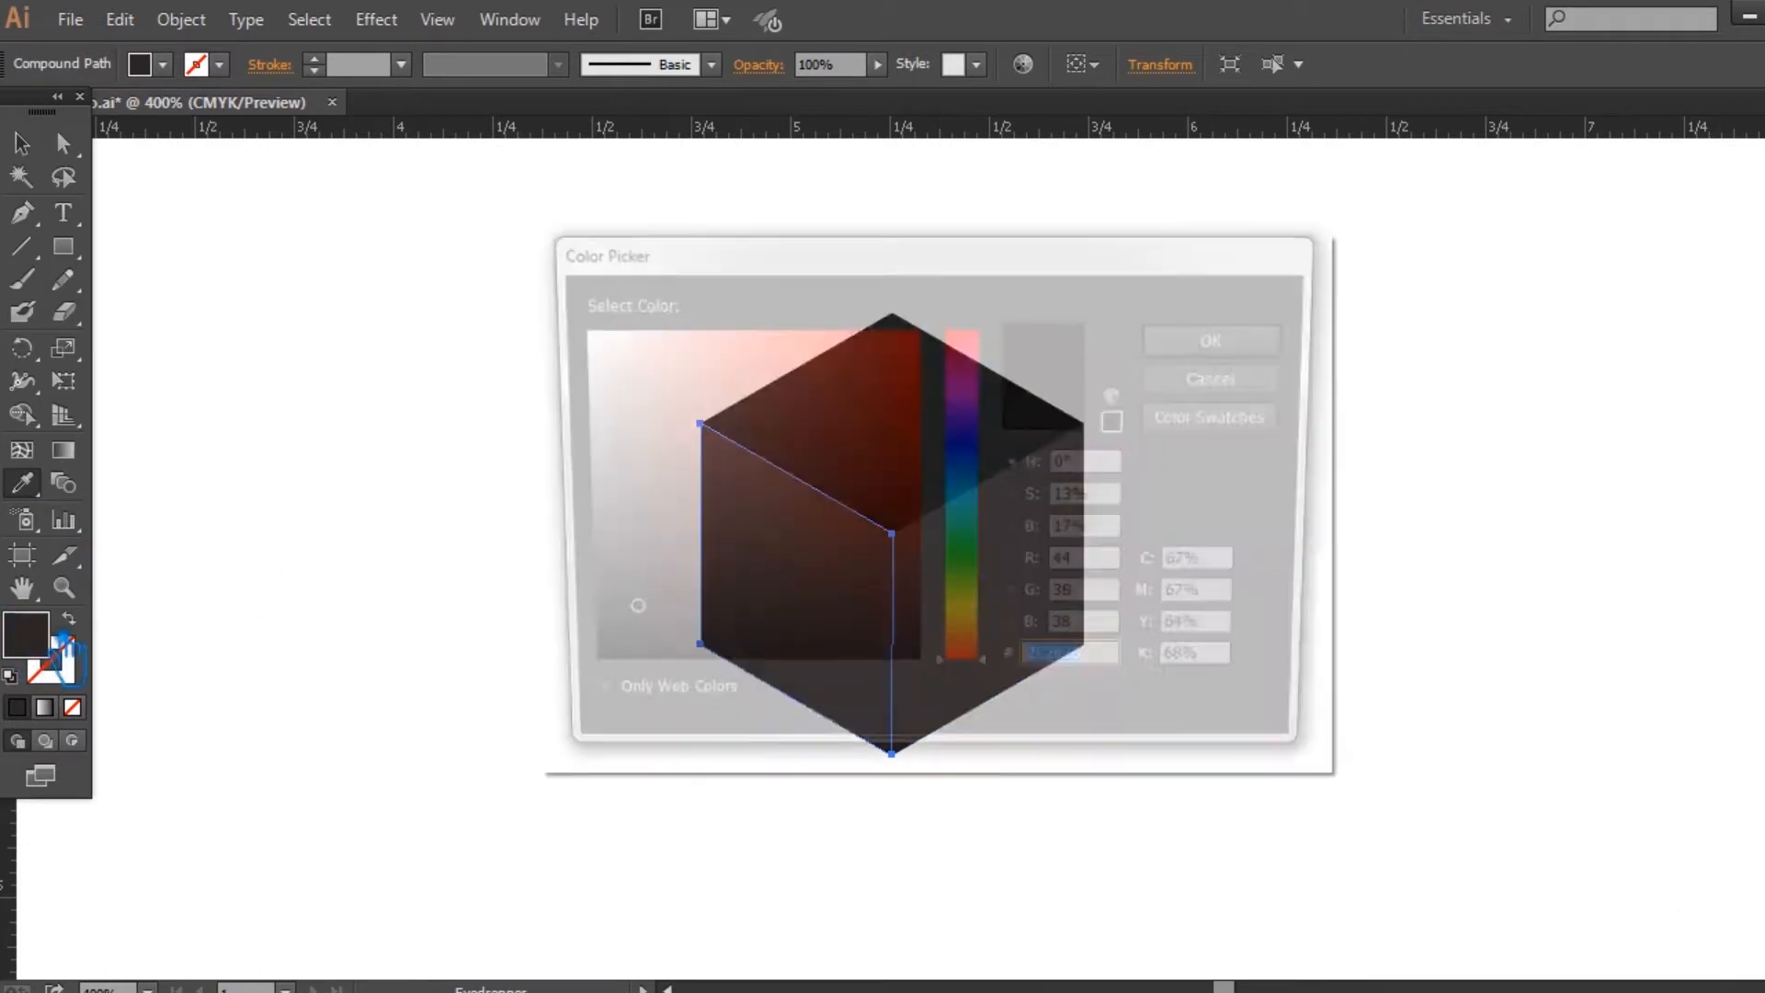
pyautogui.click(608, 571)
pyautogui.click(608, 553)
pyautogui.click(1216, 341)
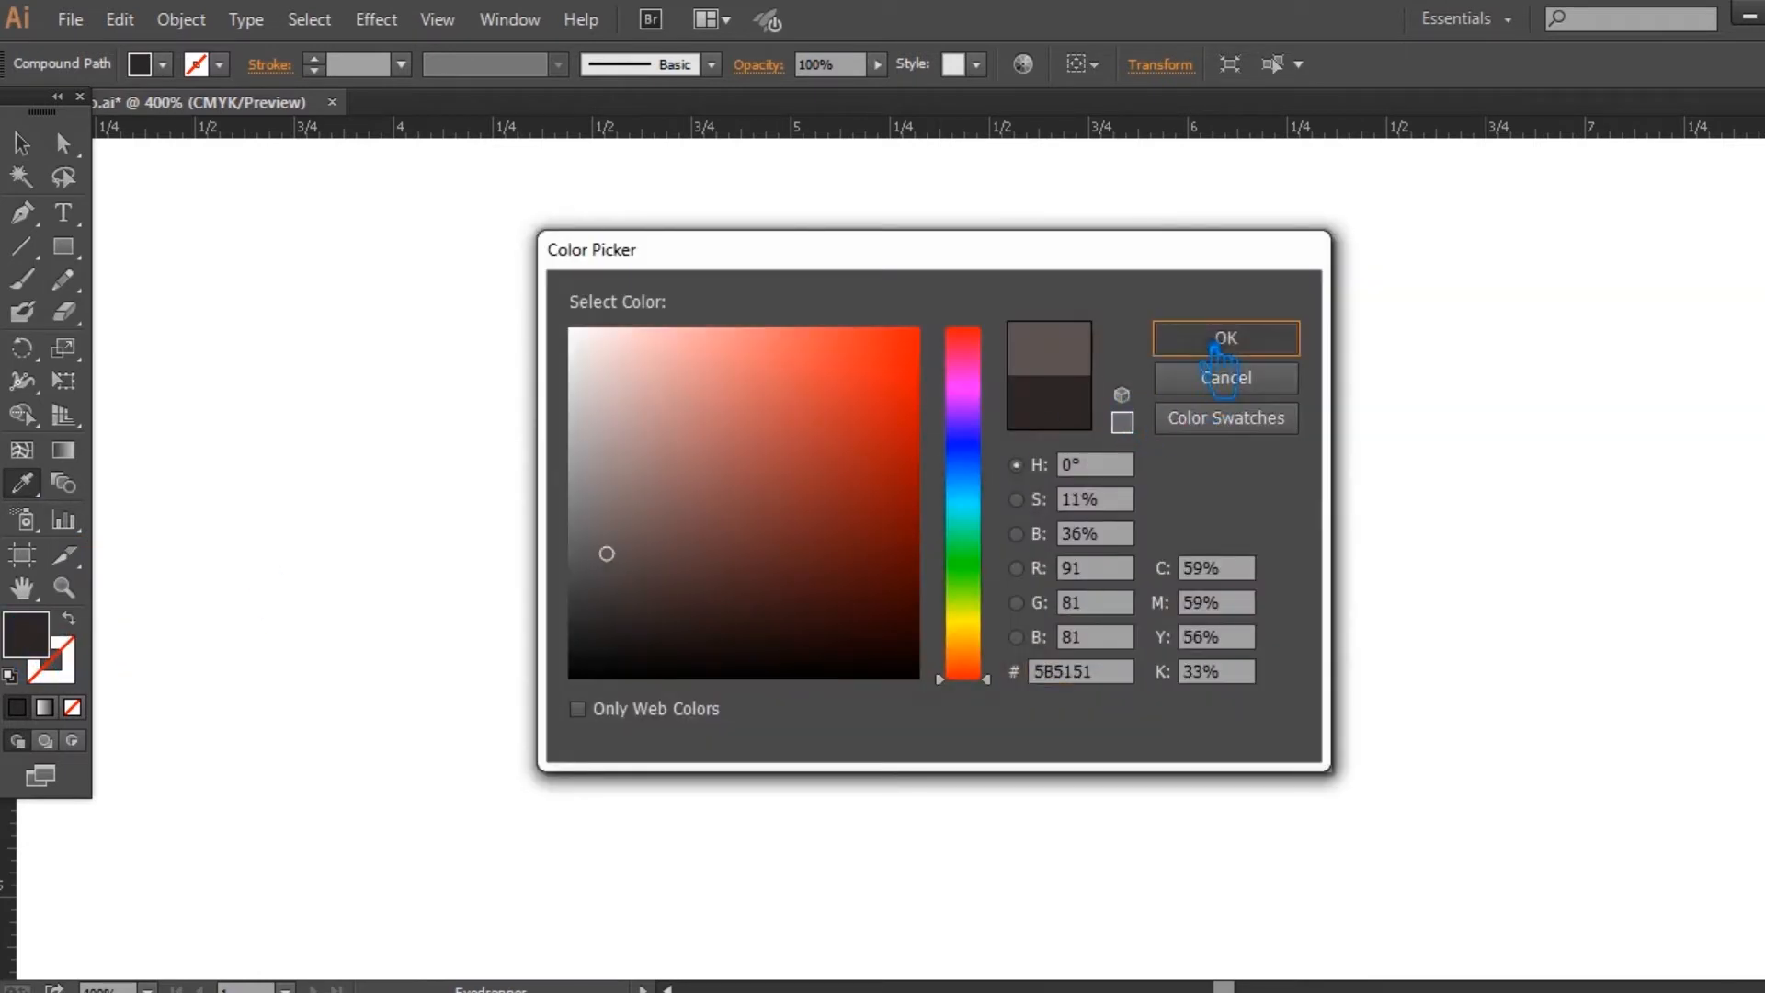
# Step: Fill the cube's top face with the lighter grey 7F7474
pyautogui.press('v')
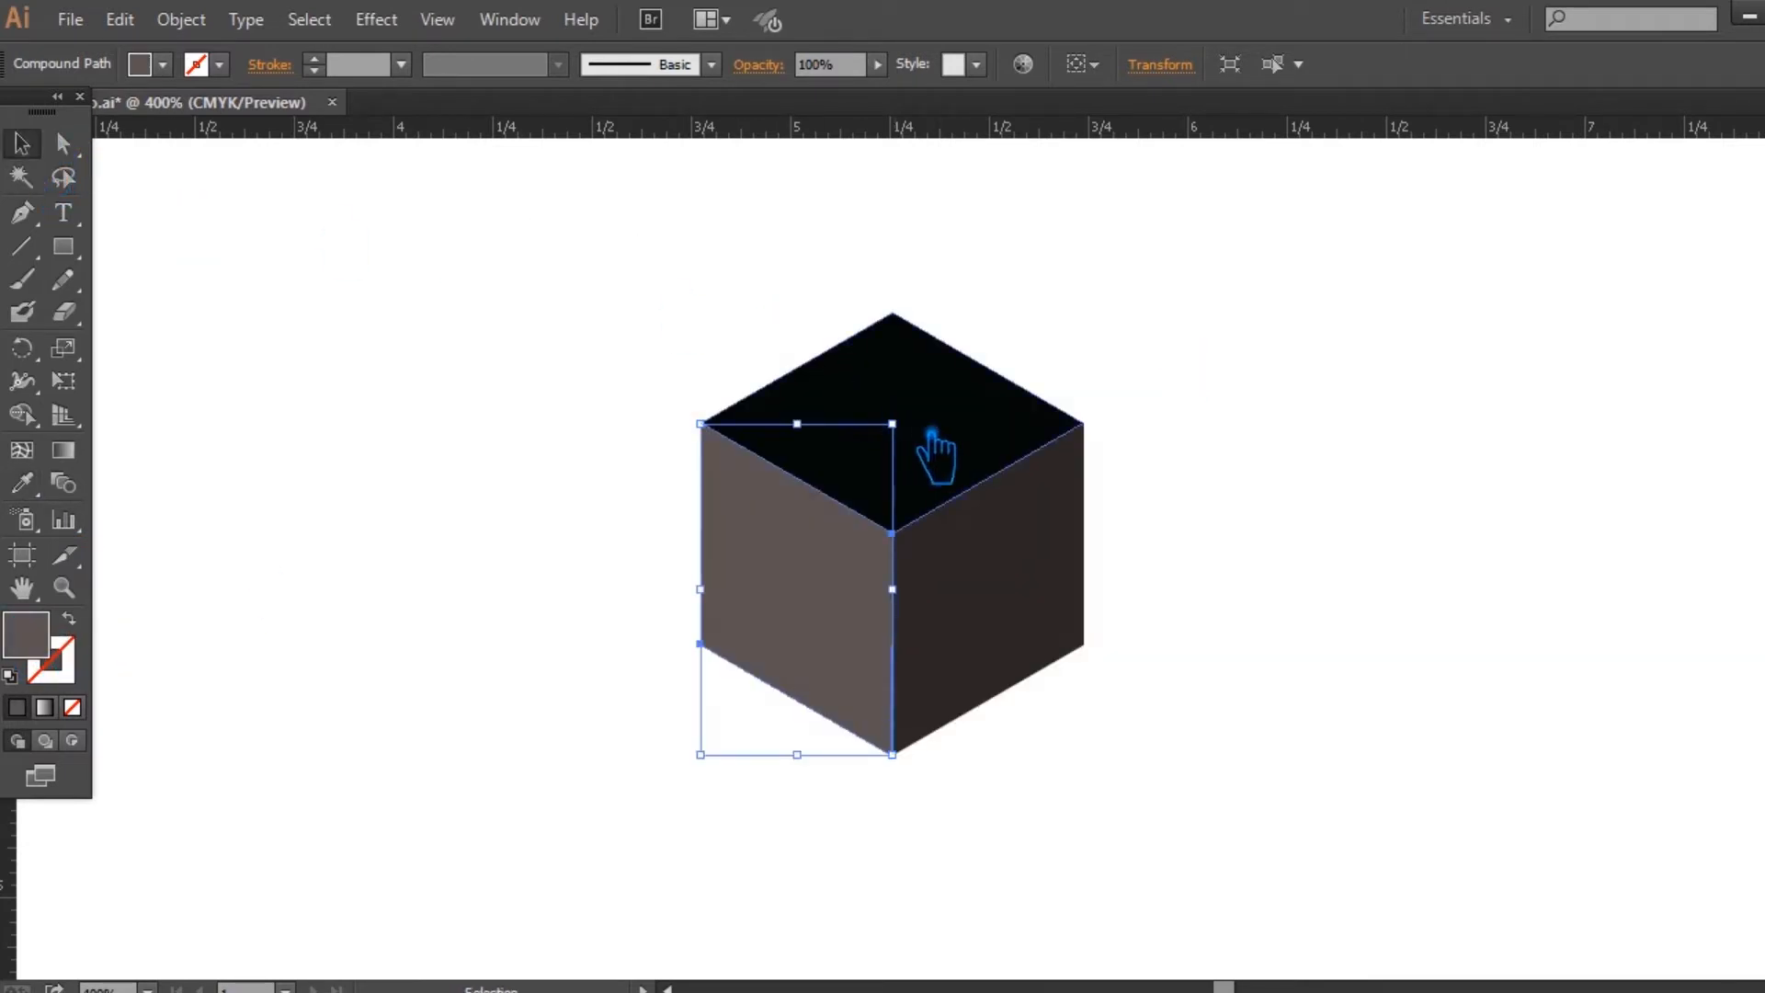
pyautogui.click(935, 457)
pyautogui.click(22, 482)
pyautogui.click(840, 611)
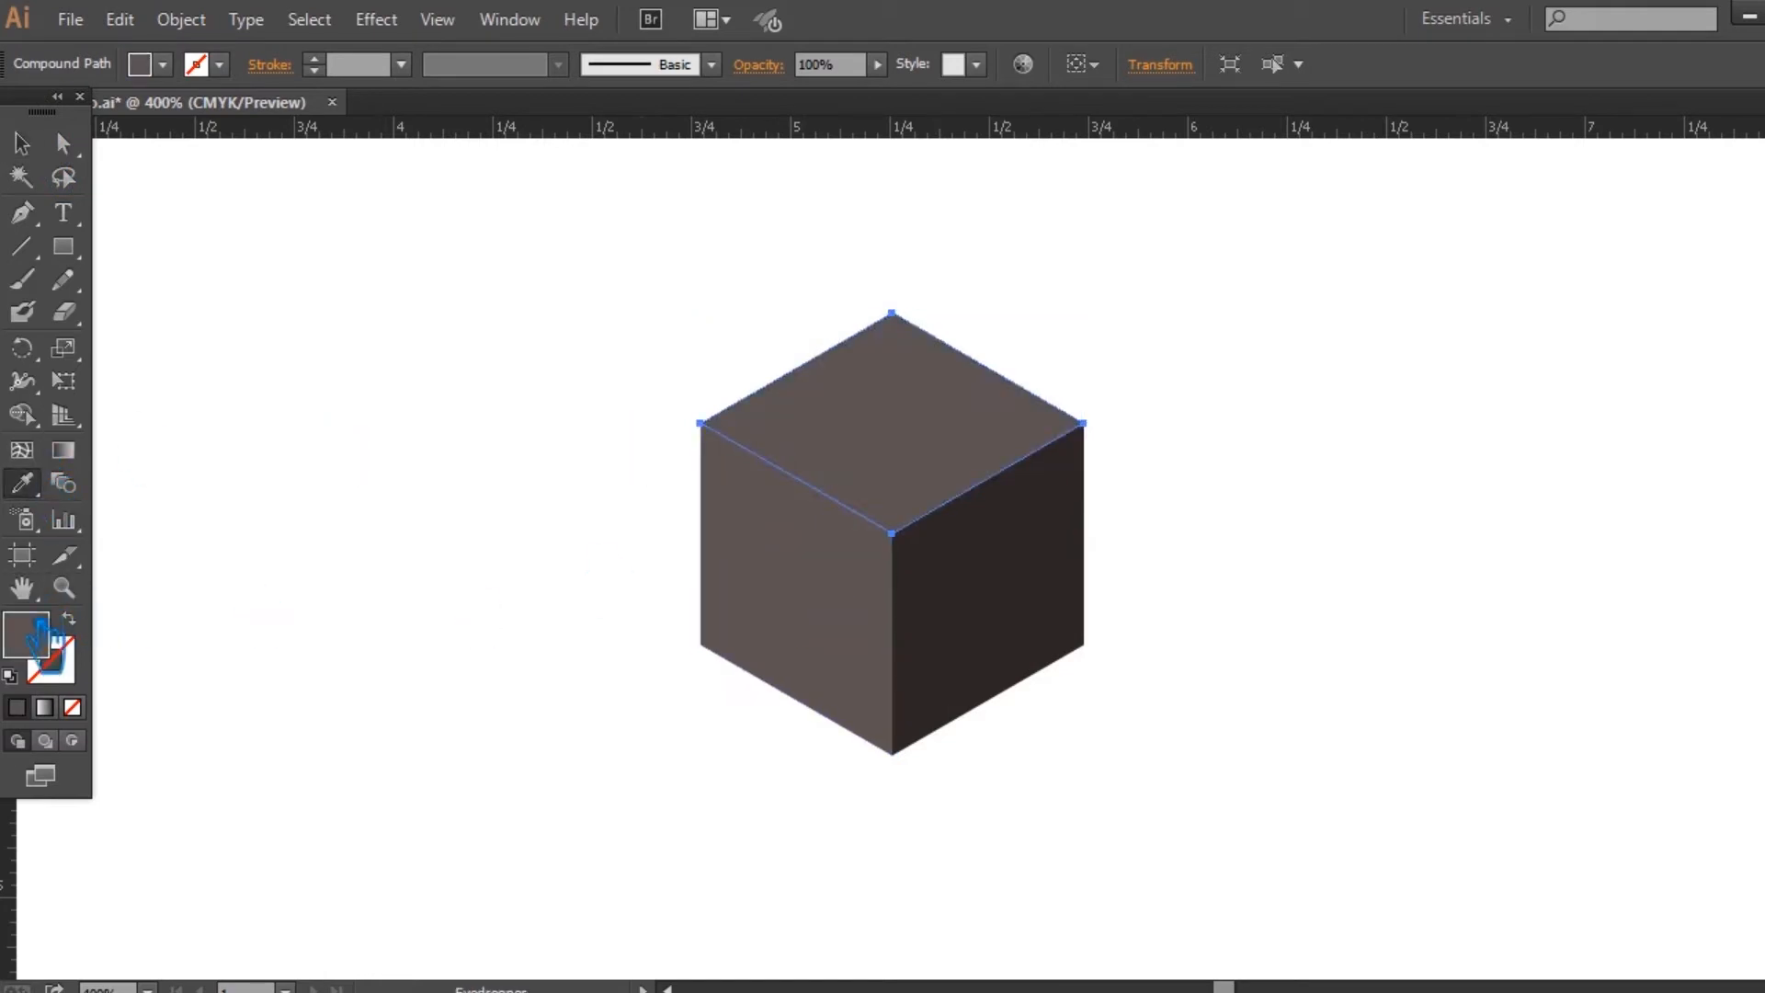
pyautogui.doubleClick(37, 635)
pyautogui.click(599, 500)
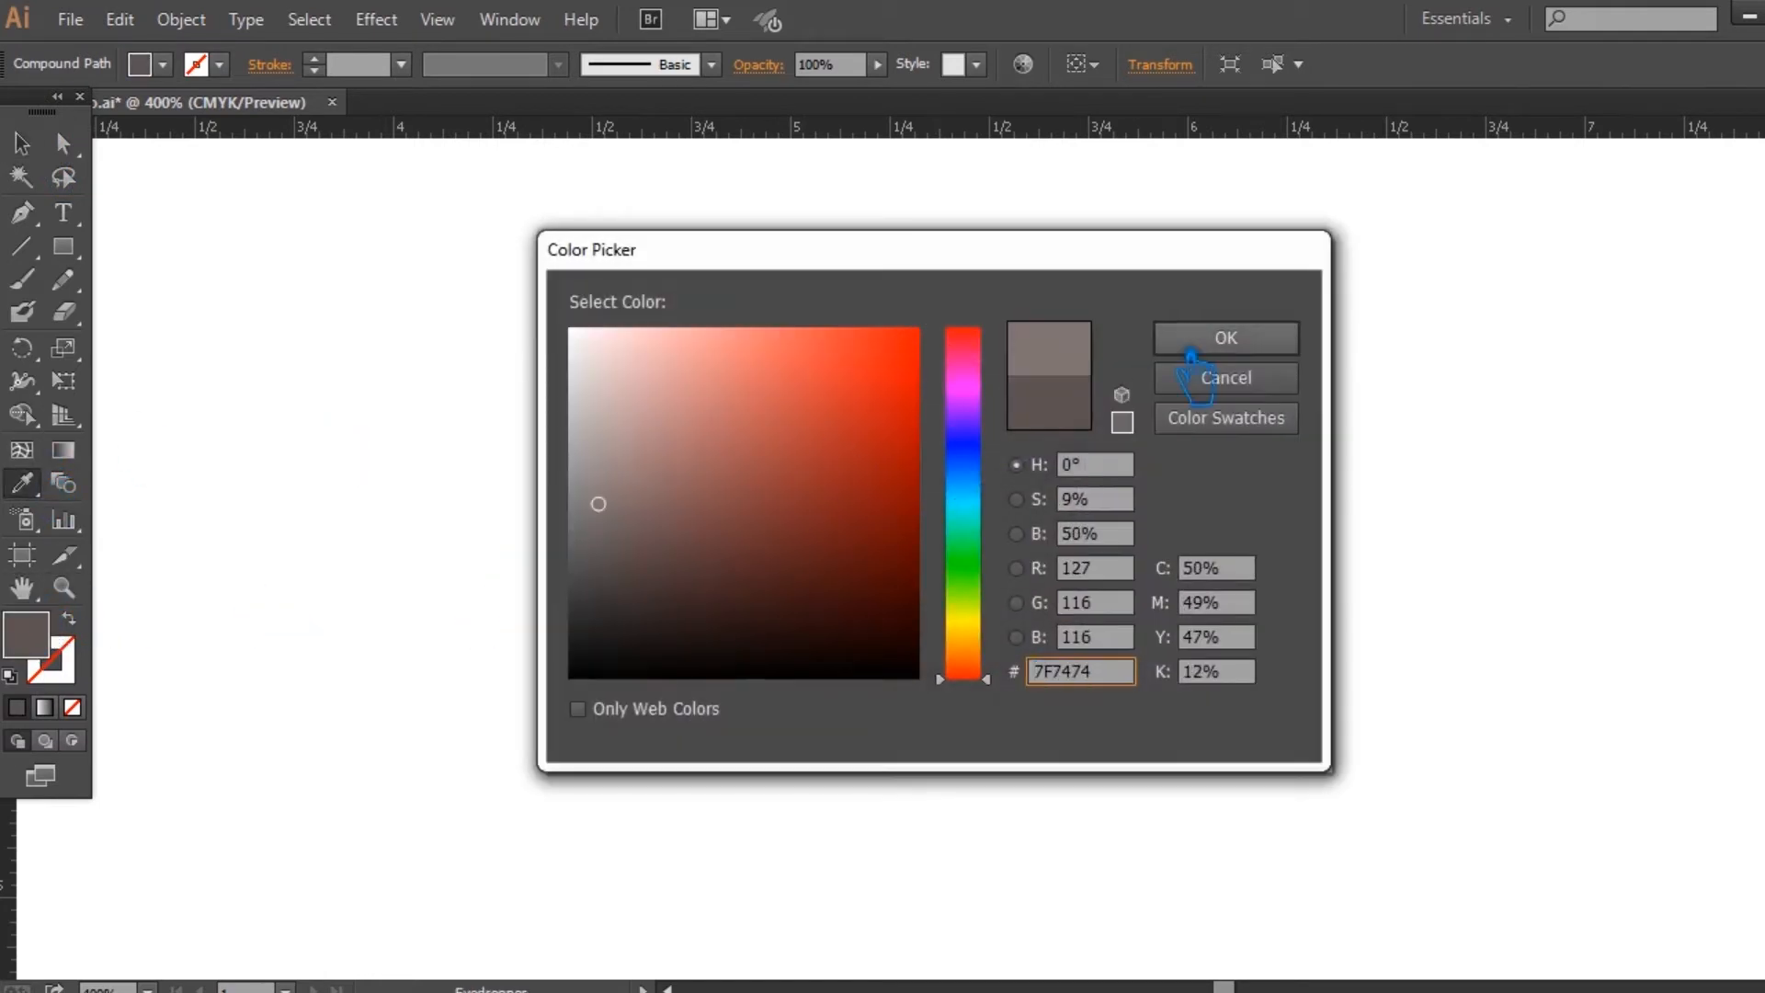
pyautogui.click(1225, 338)
pyautogui.press('v')
pyautogui.click(471, 231)
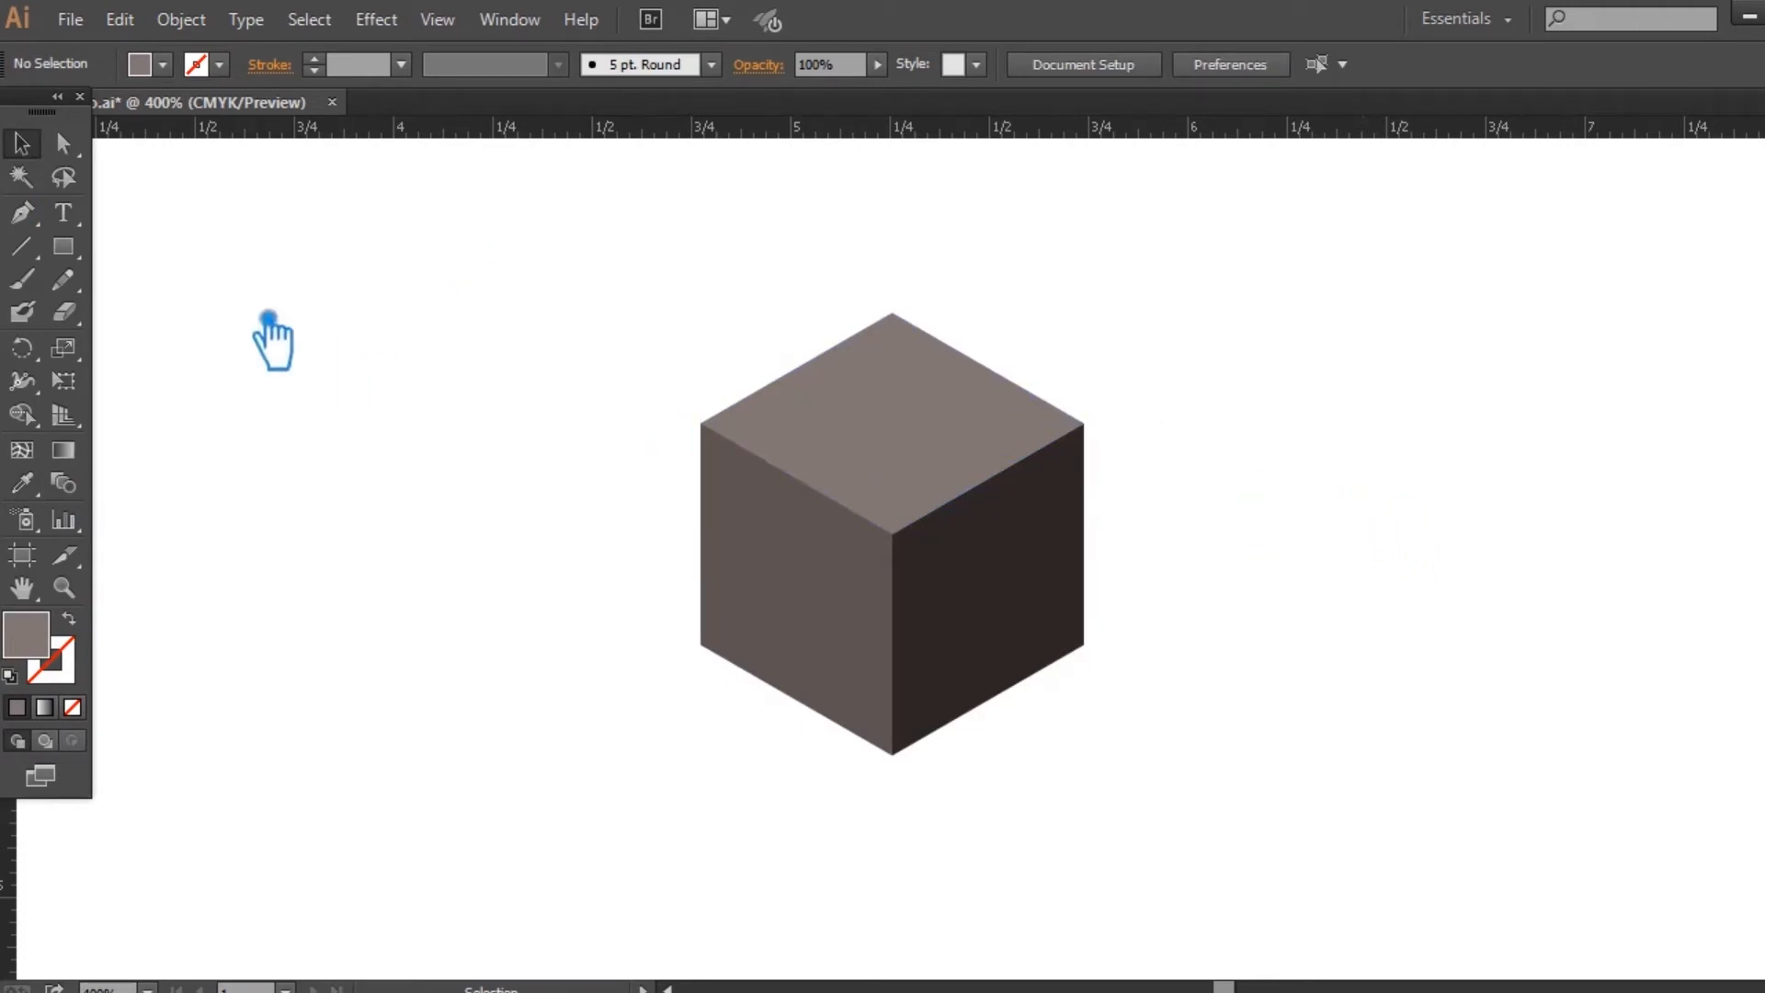
# Step: Draw a smaller hexagon from the cube's centre and rotate it so that its corners point up and down
pyautogui.moveTo(62, 247); pyautogui.dragTo(225, 345)
pyautogui.moveTo(892, 533); pyautogui.dragTo(1015, 678)
pyautogui.click(22, 144)
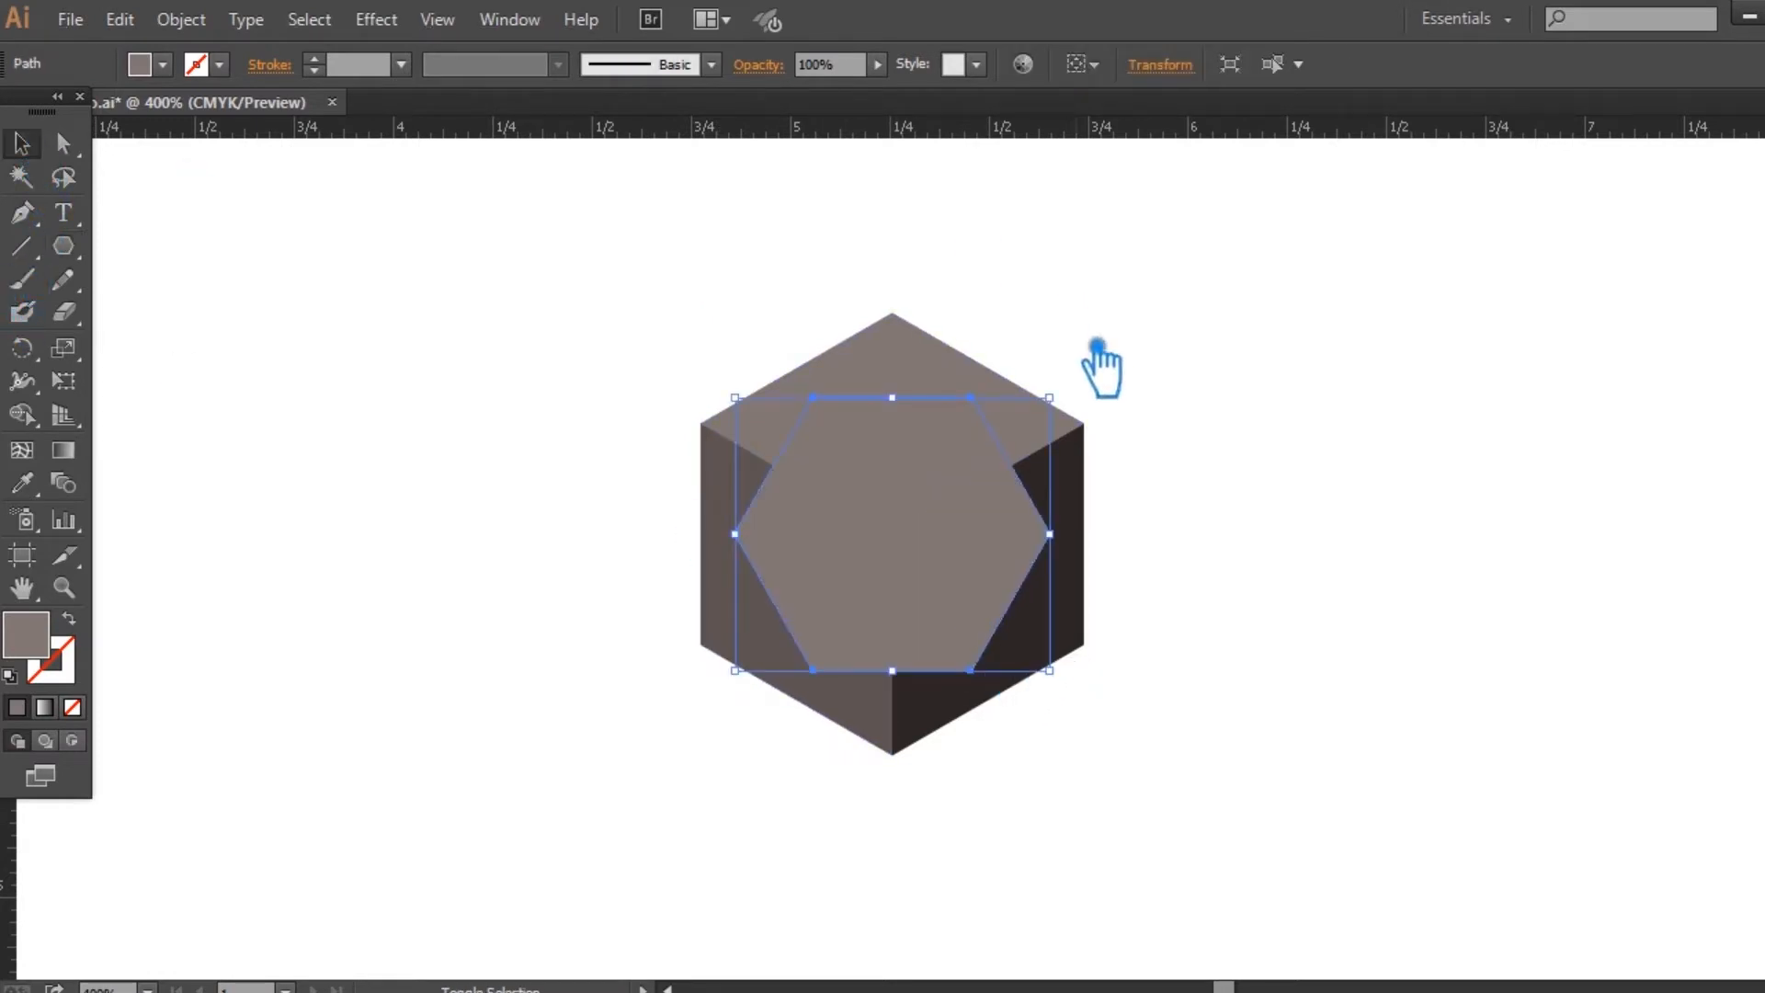
pyautogui.moveTo(1091, 410); pyautogui.dragTo(1036, 714)
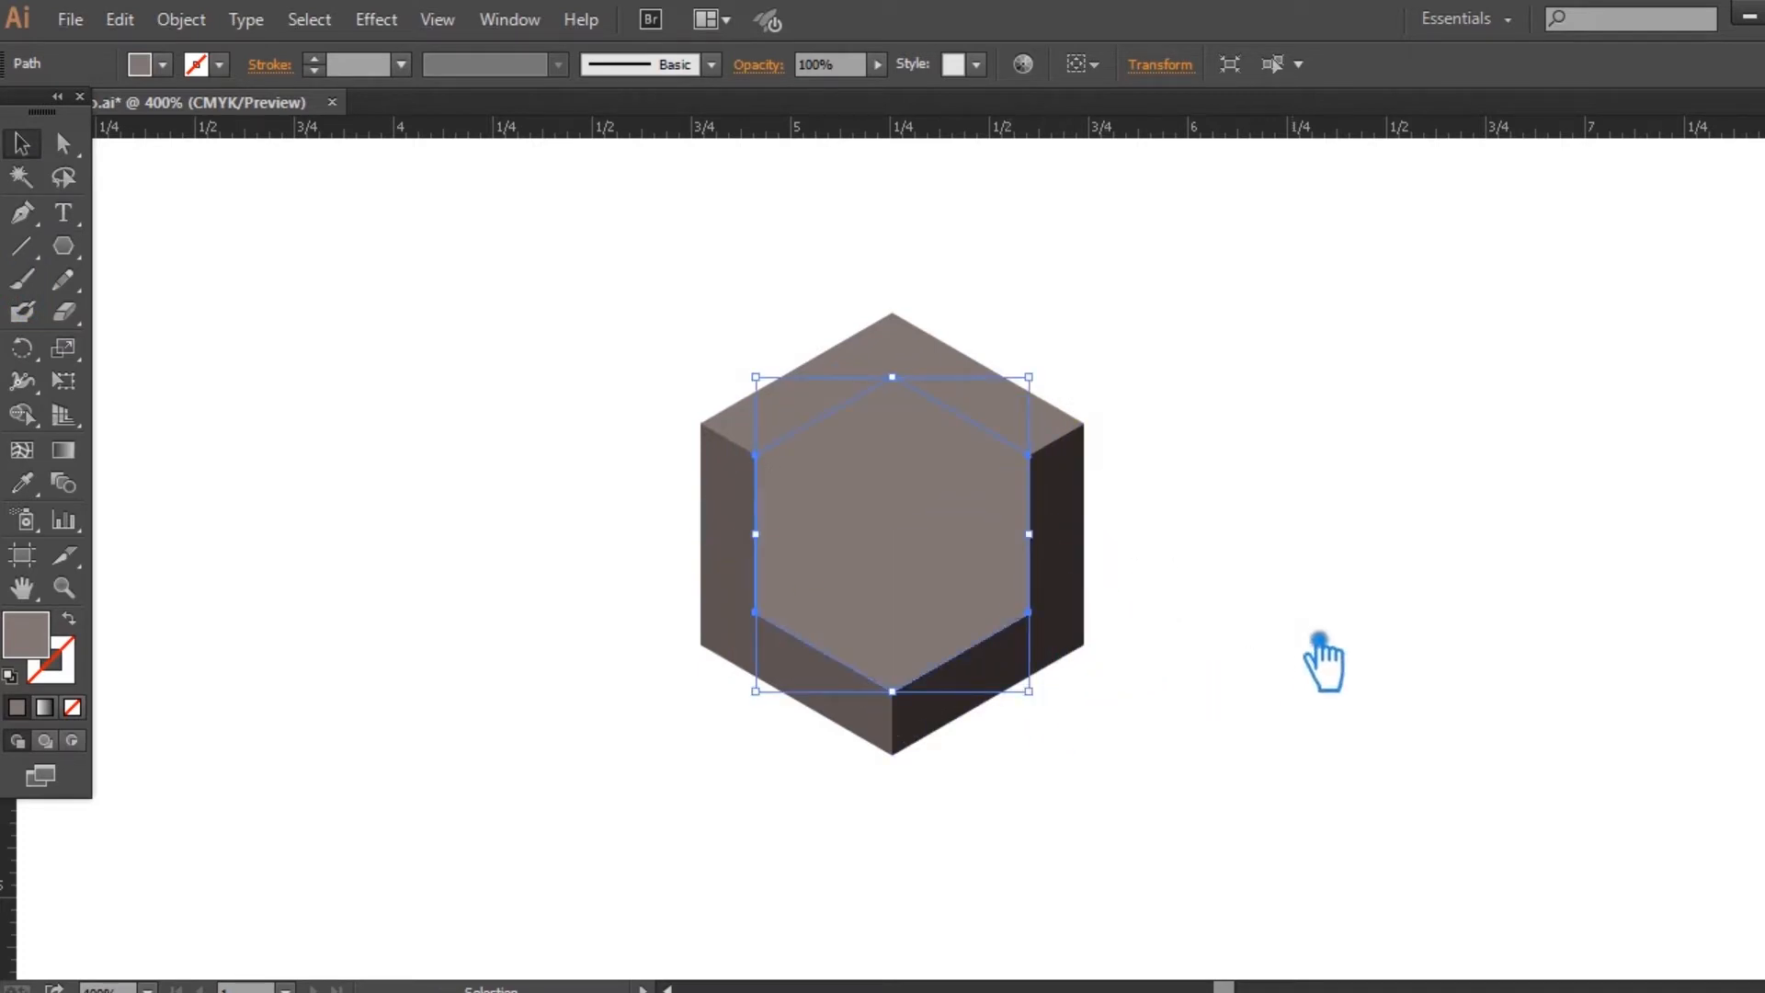
# Step: Group the cube's three faces
pyautogui.click(1081, 524)
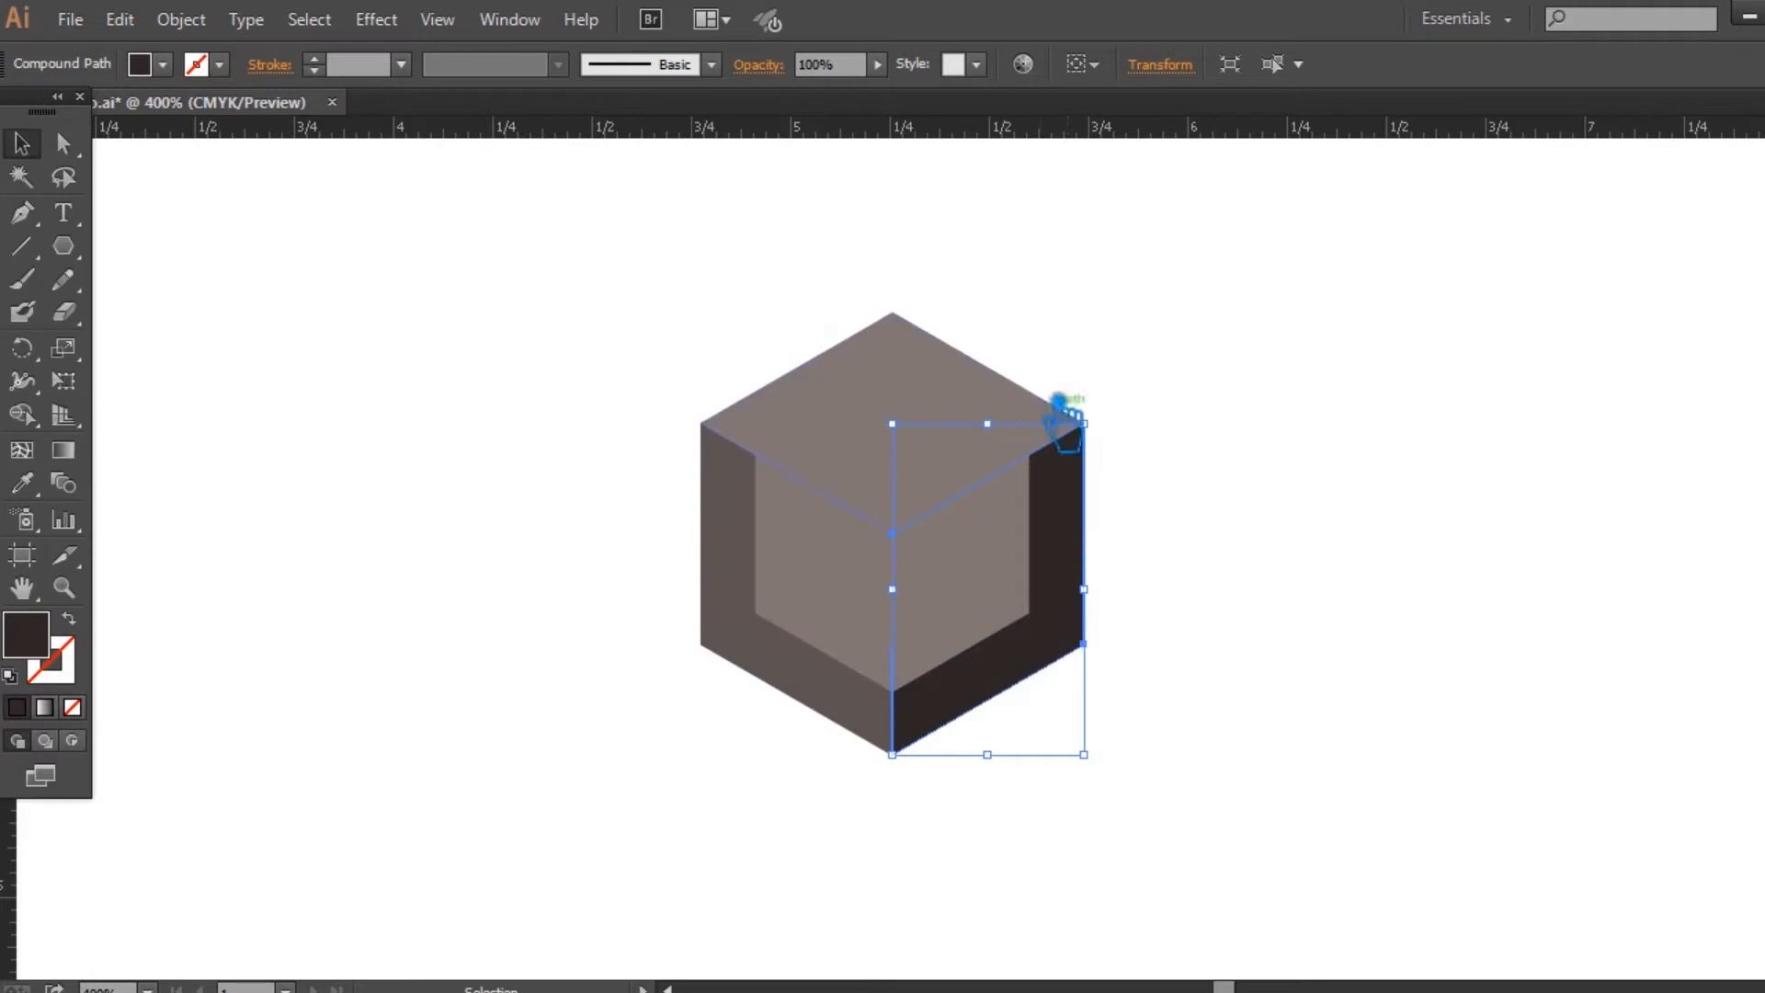
pyautogui.keyDown('shift'); pyautogui.click(910, 357); pyautogui.keyUp('shift')
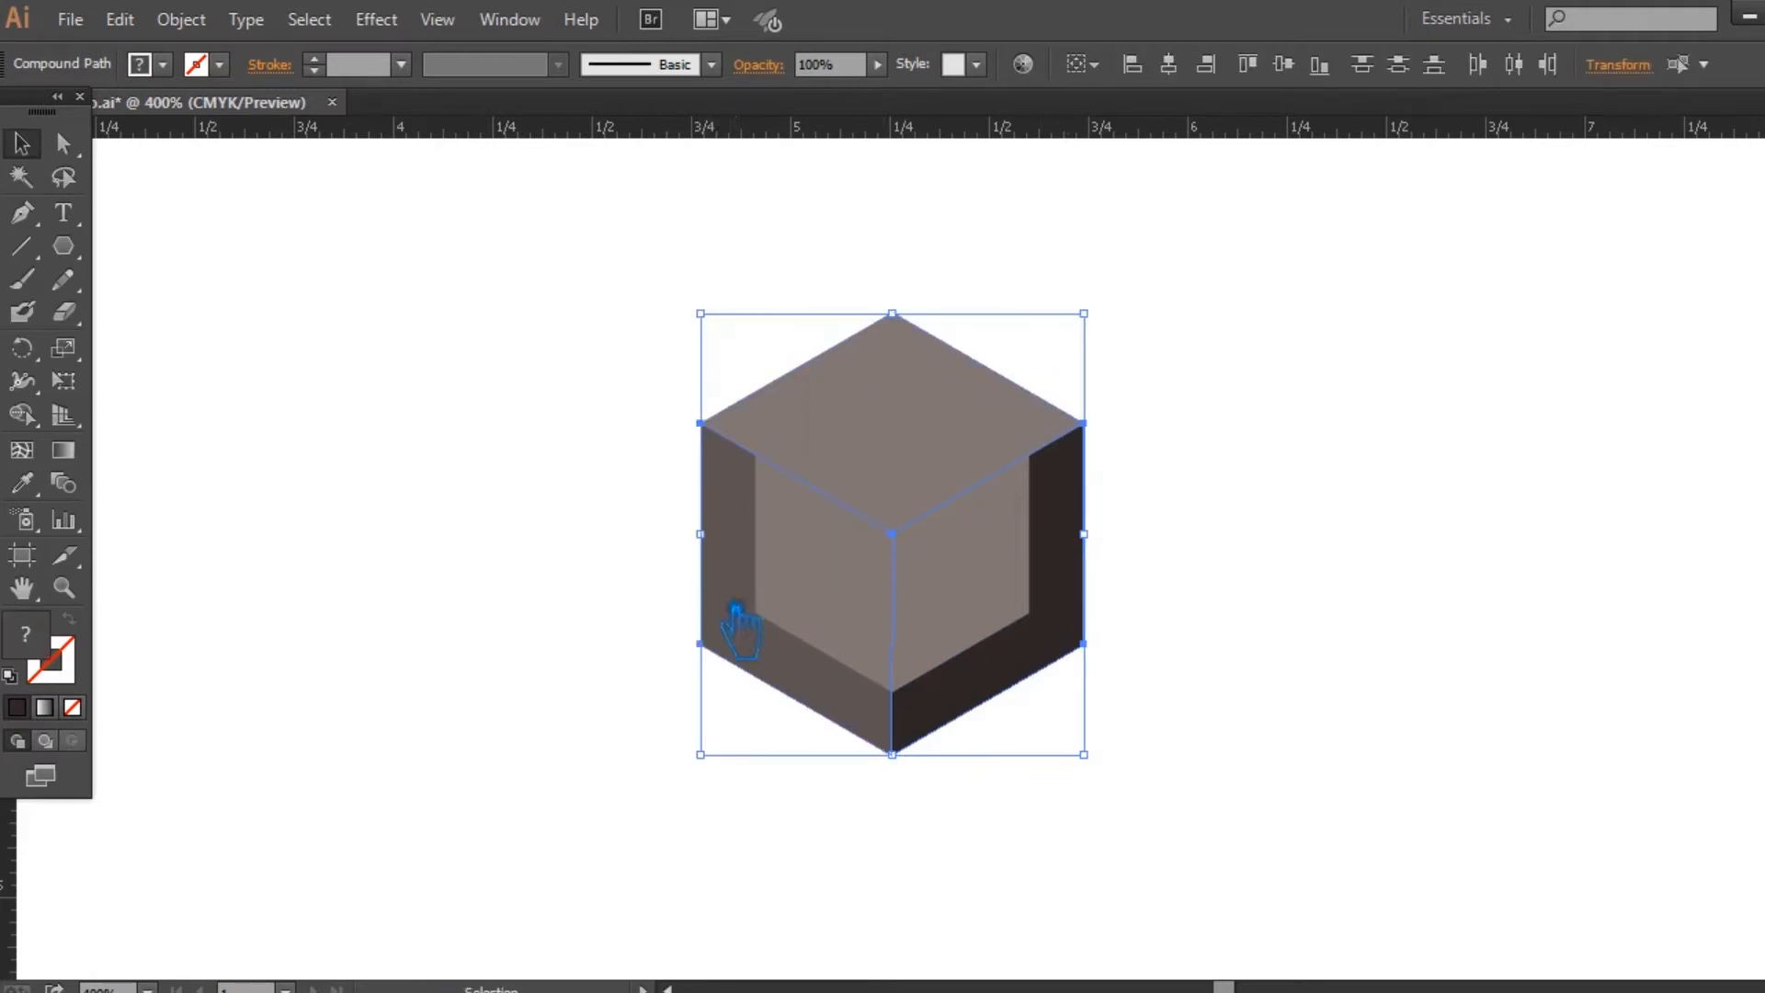
pyautogui.hotkey('ctrl', 'g')
# Step: Fill the inner hexagon with reddish brown 723B3B
pyautogui.click(873, 666)
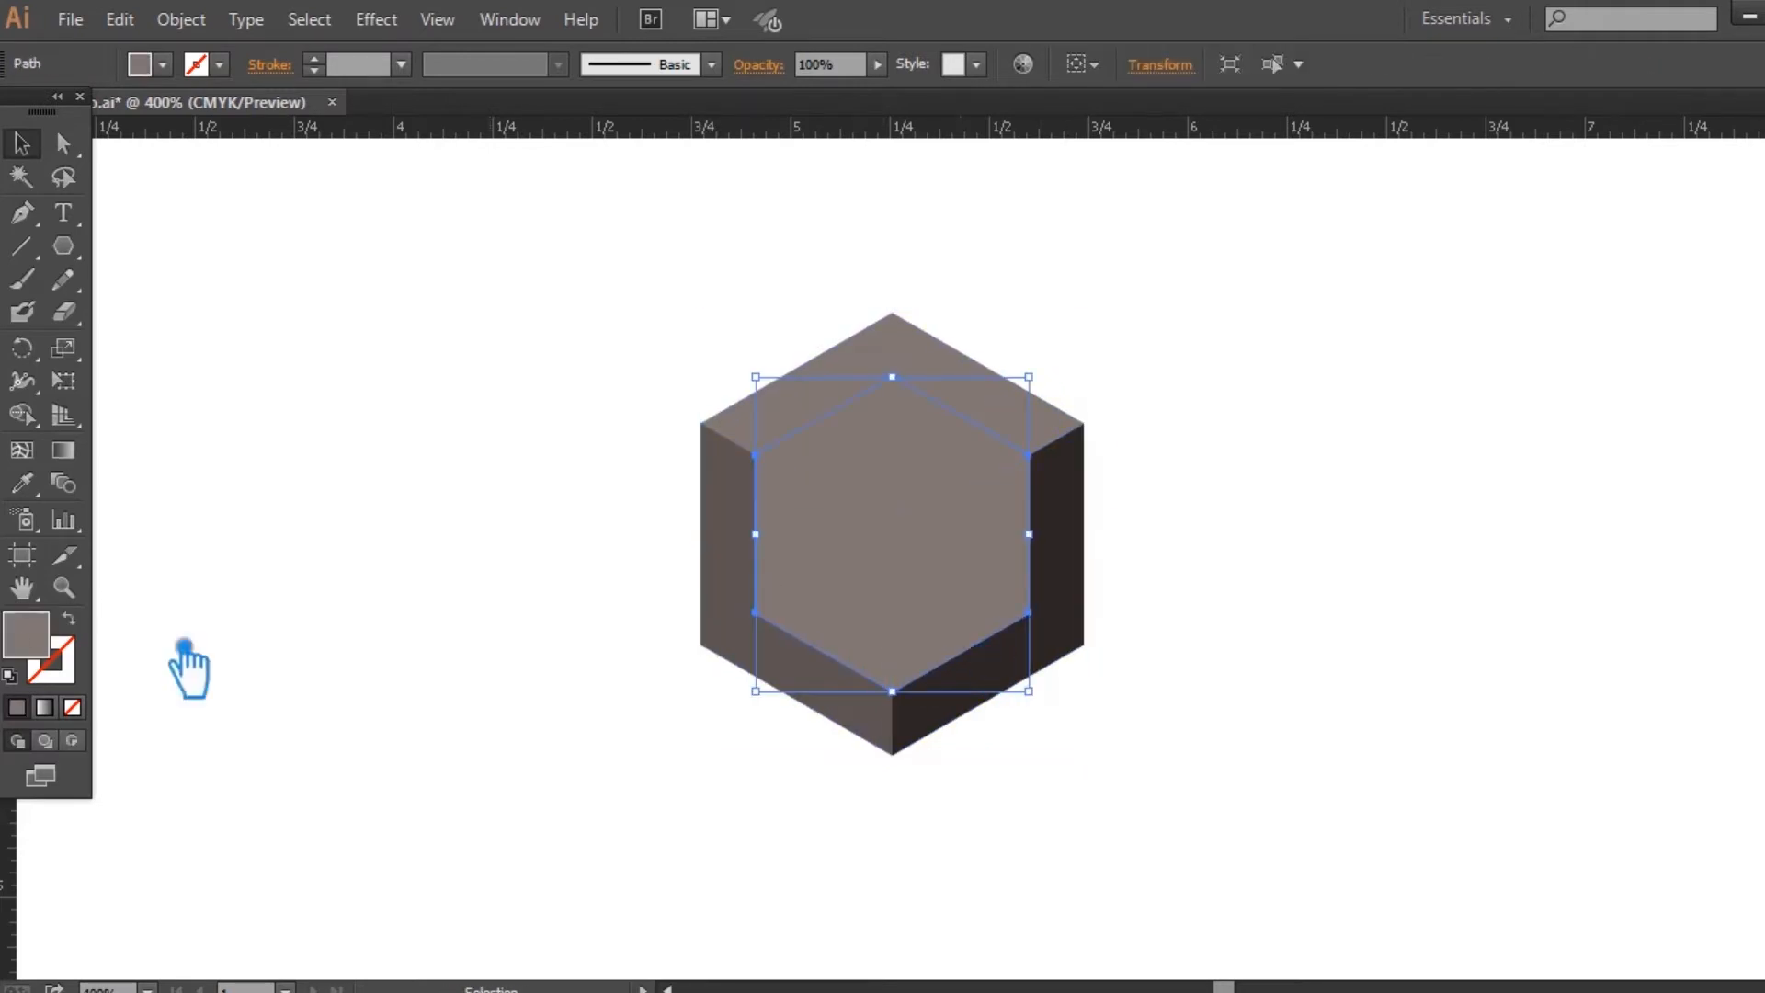
pyautogui.doubleClick(26, 634)
pyautogui.click(736, 522)
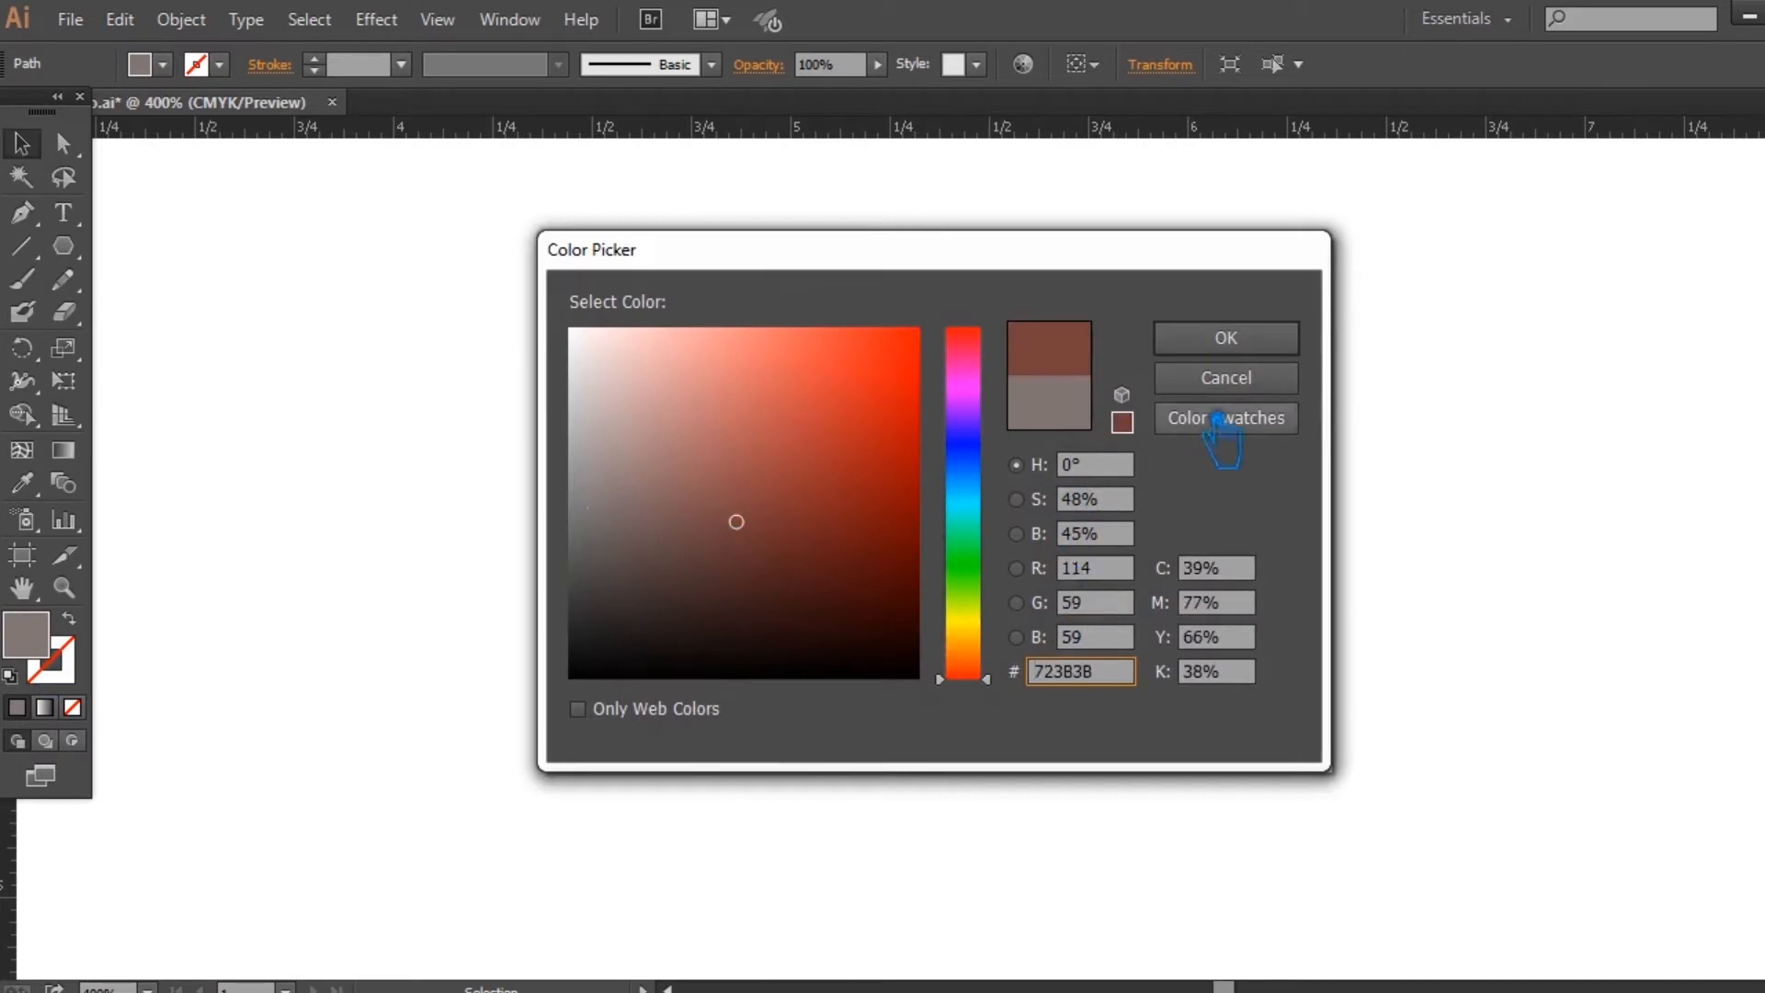
pyautogui.click(1226, 338)
pyautogui.click(1366, 504)
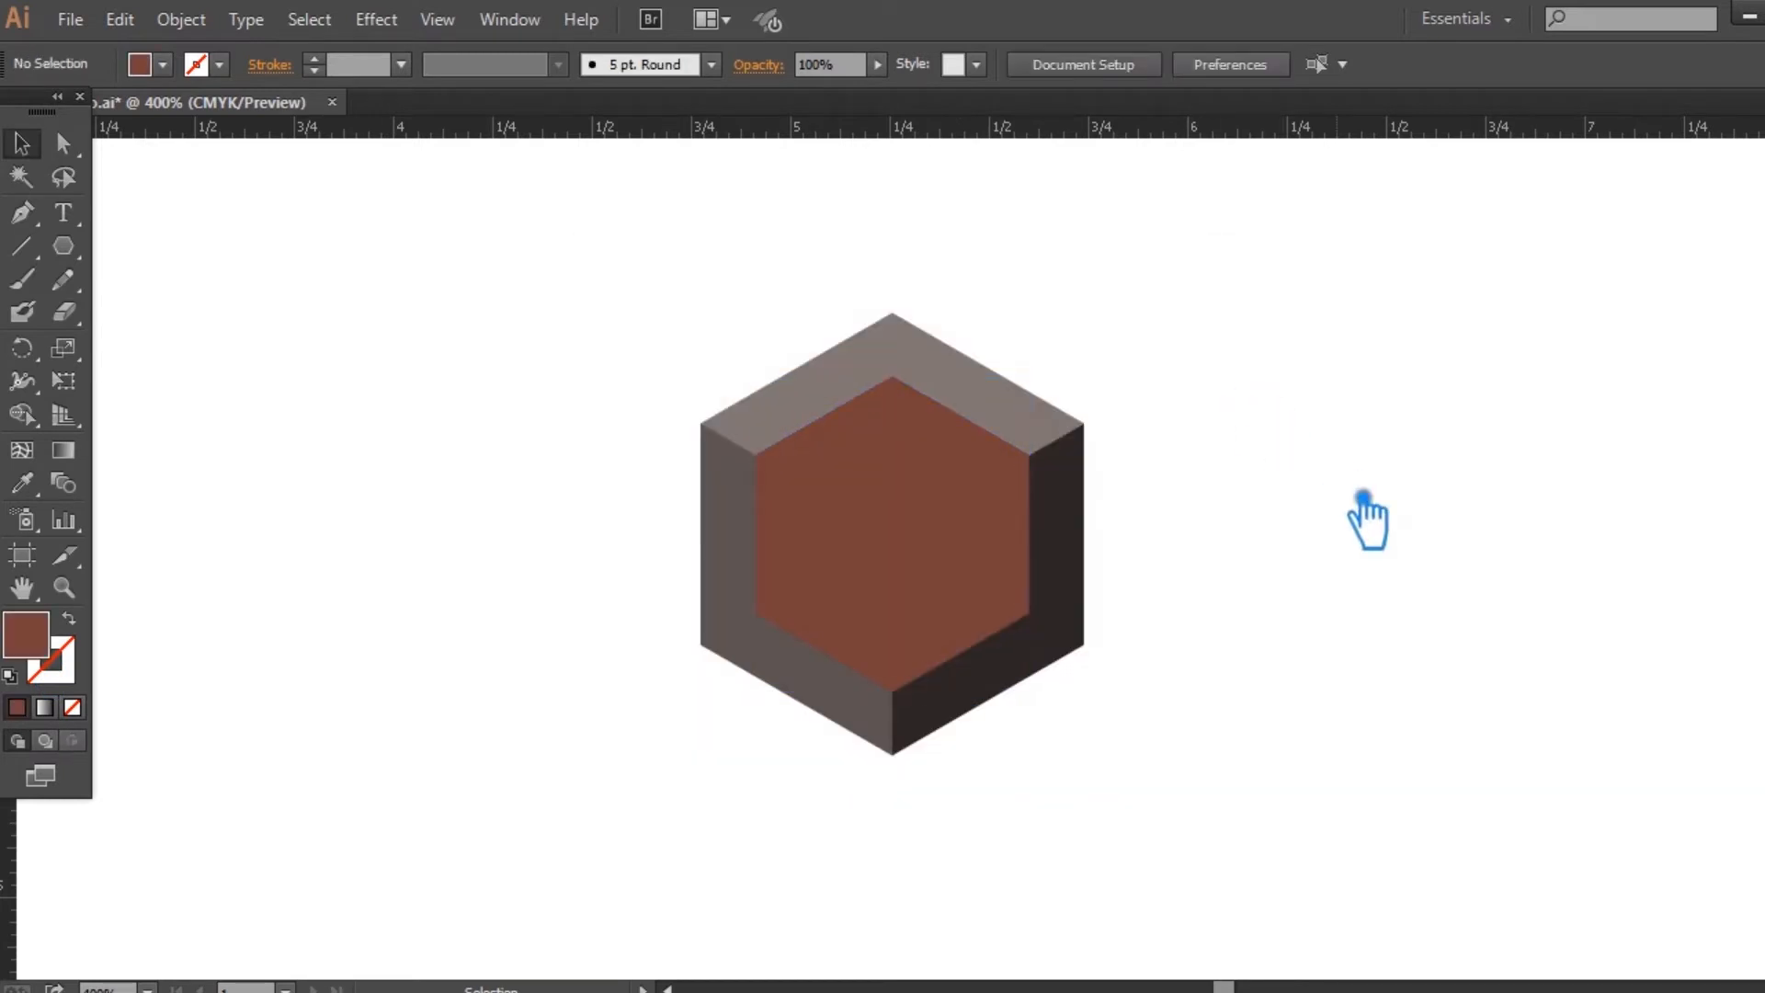
# Step: Swap the inner hexagon's fill and stroke, set the stroke weight to 9 pt, and scale the outline down about its centre
pyautogui.click(934, 526)
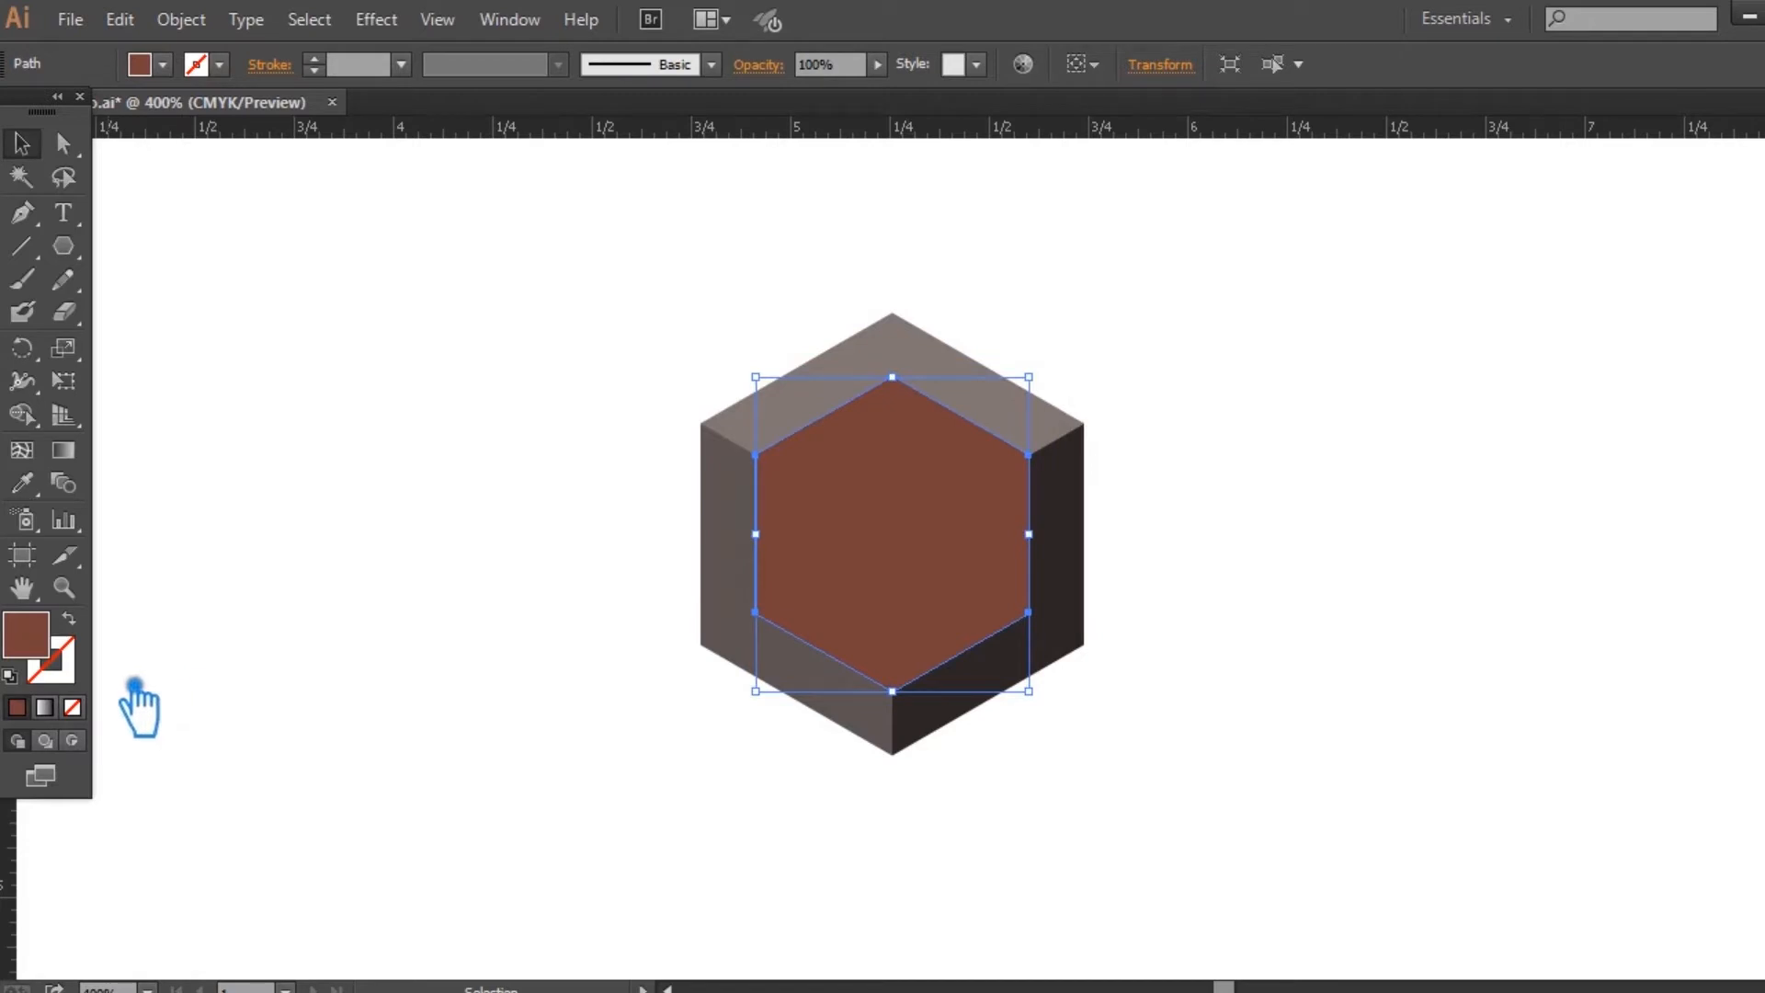
pyautogui.hotkey('shift', 'x')
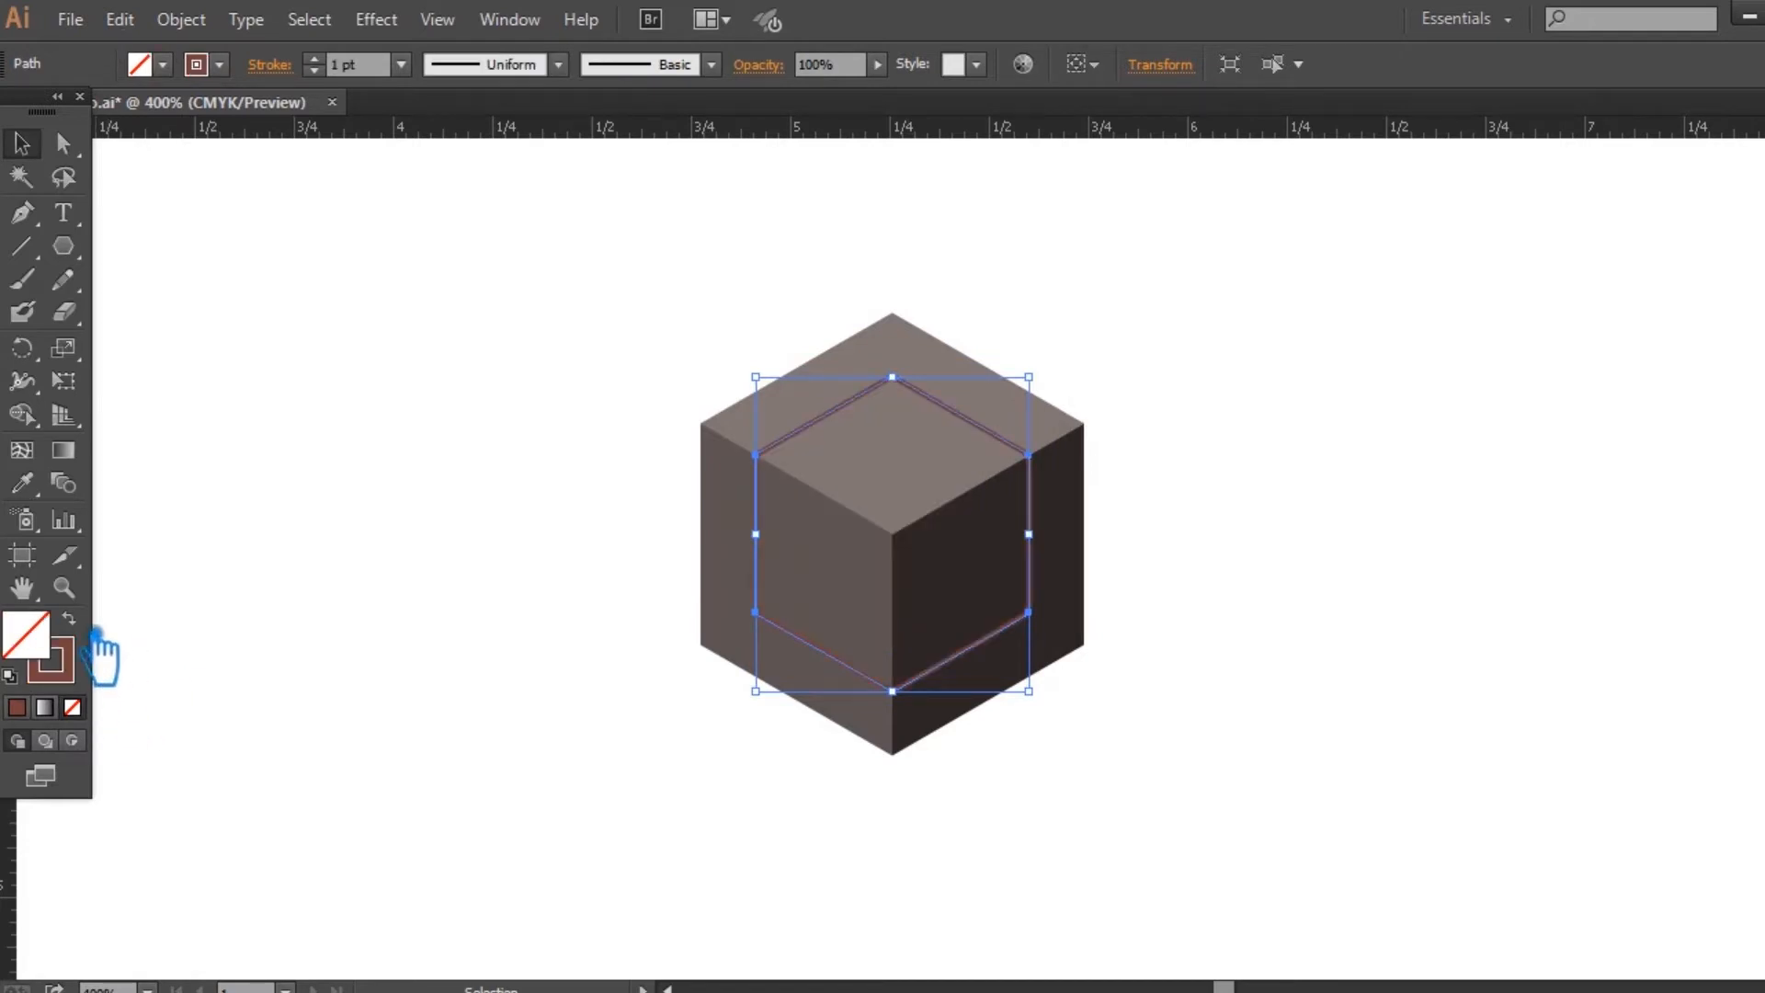
pyautogui.click(315, 71)
pyautogui.click(340, 67)
pyautogui.write('9')
pyautogui.press('Return')
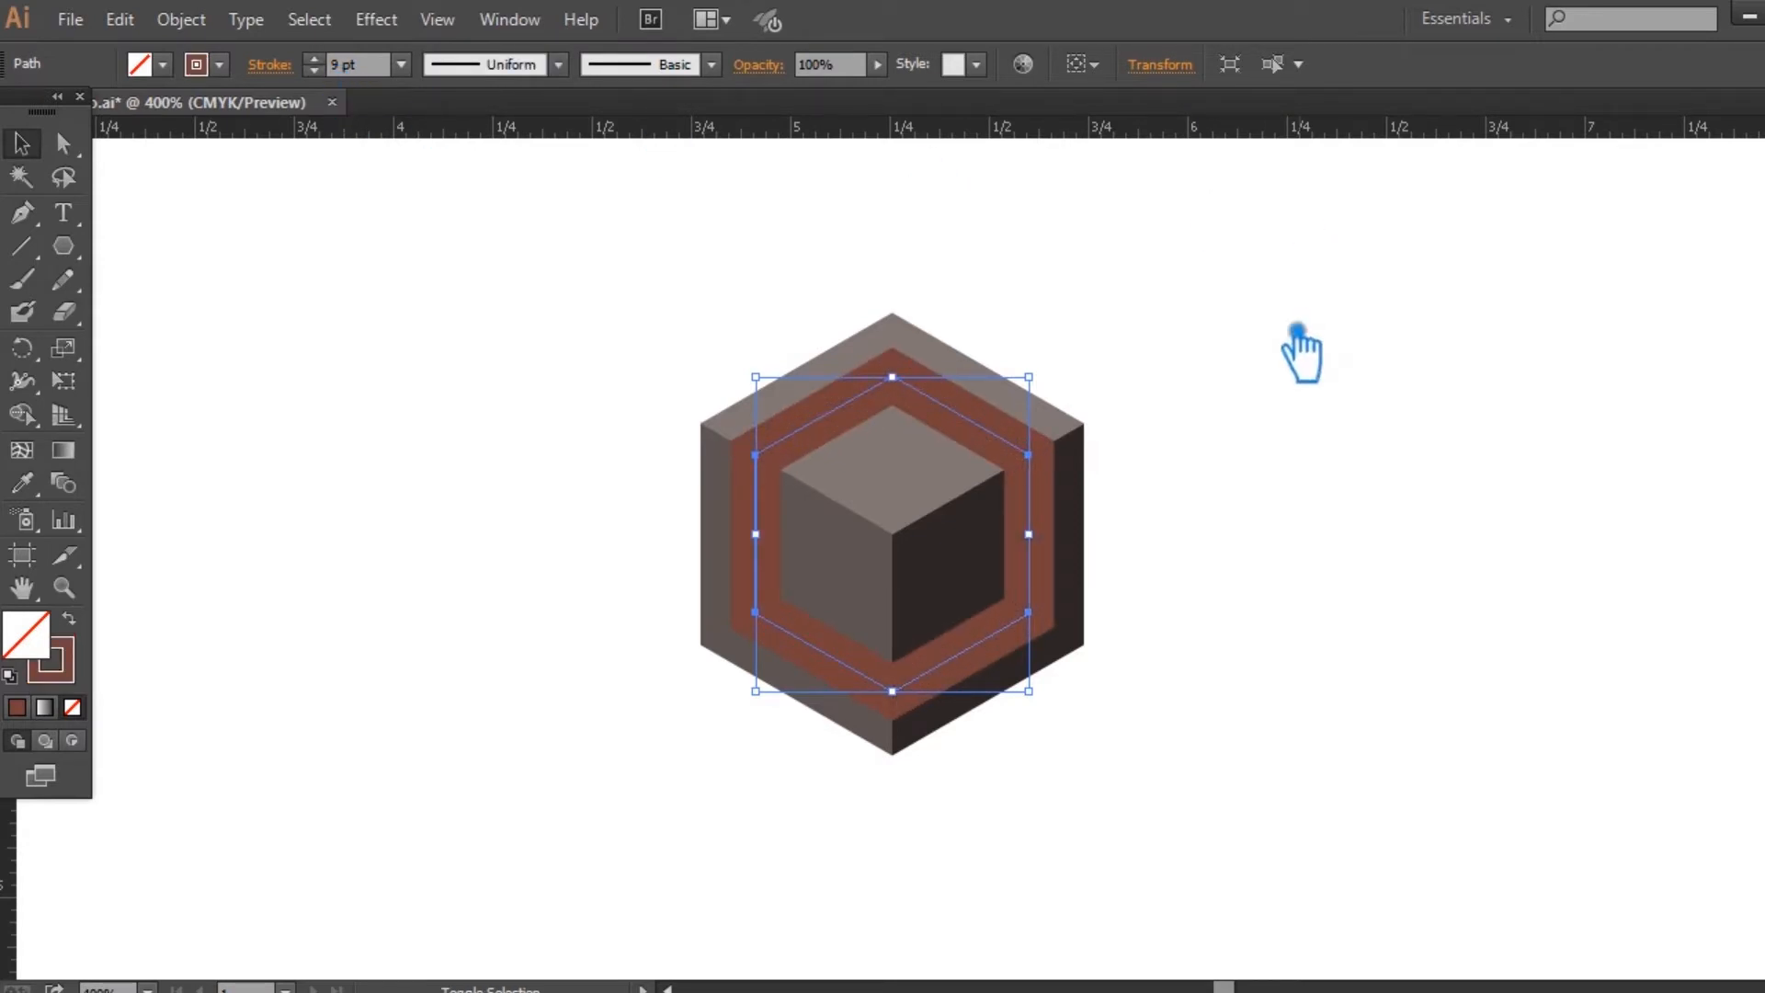
pyautogui.moveTo(1054, 390)
pyautogui.mouseDown()
pyautogui.moveTo(1012, 384)
pyautogui.moveTo(1037, 412)
pyautogui.mouseUp()
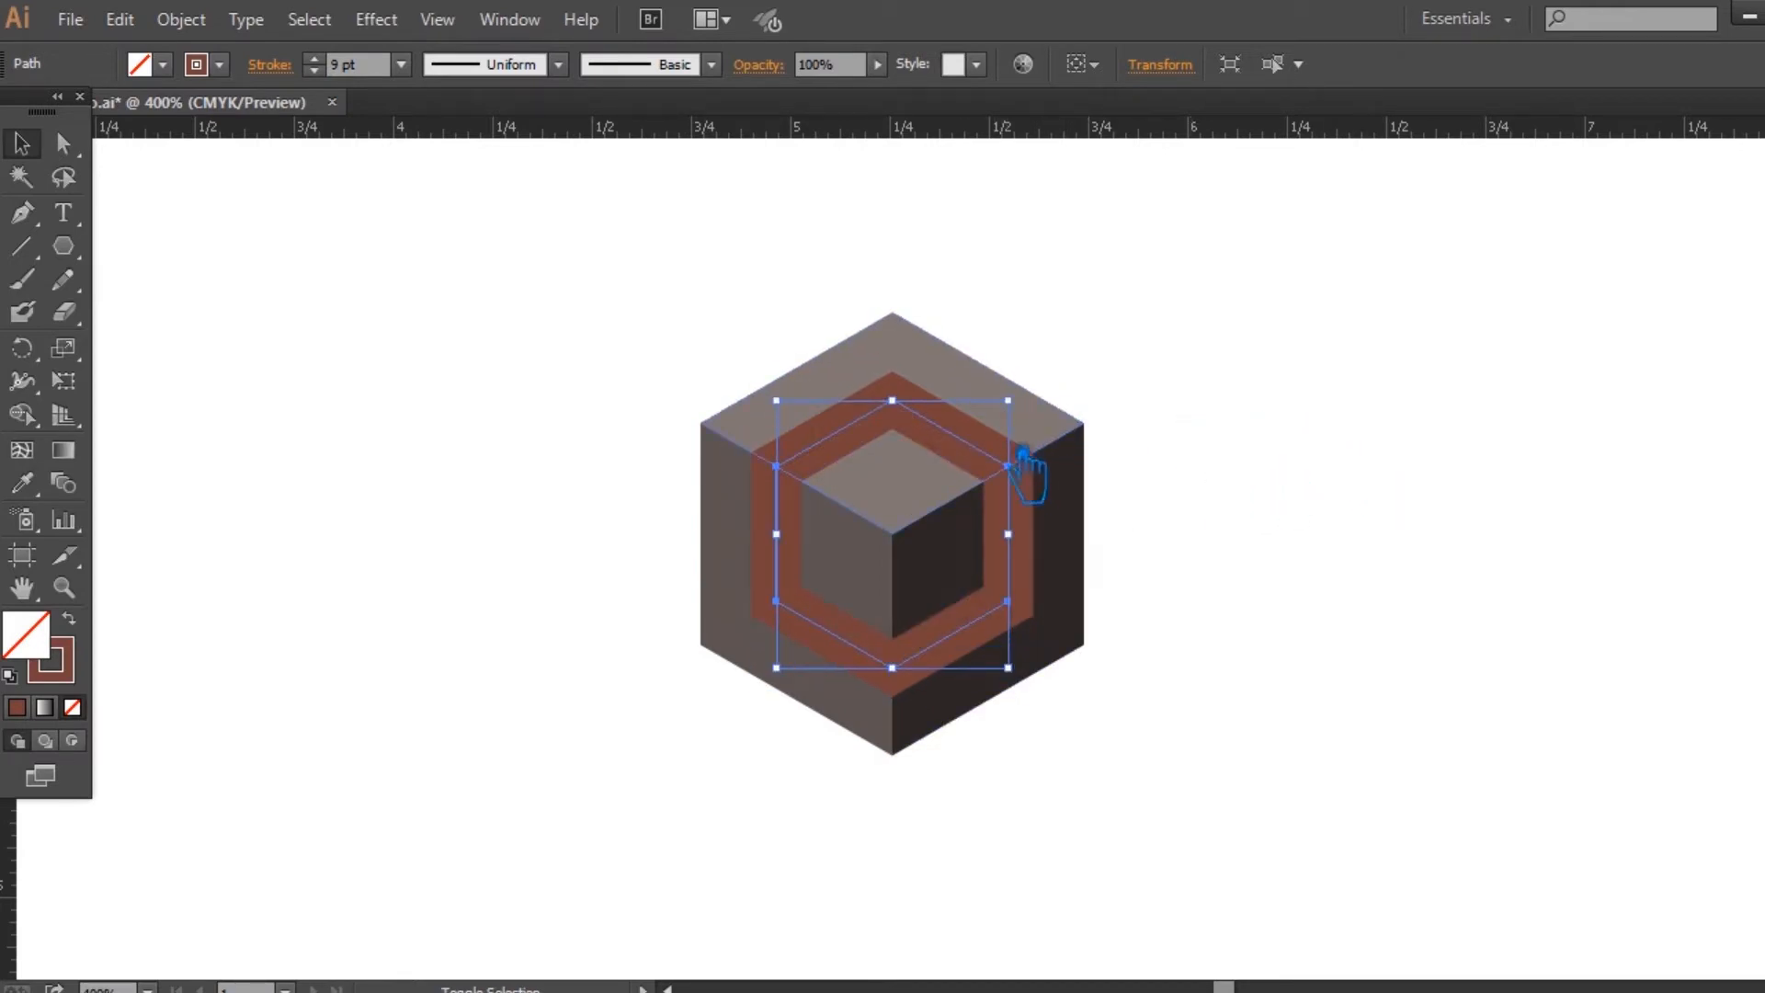
pyautogui.moveTo(1032, 414); pyautogui.dragTo(1022, 425)
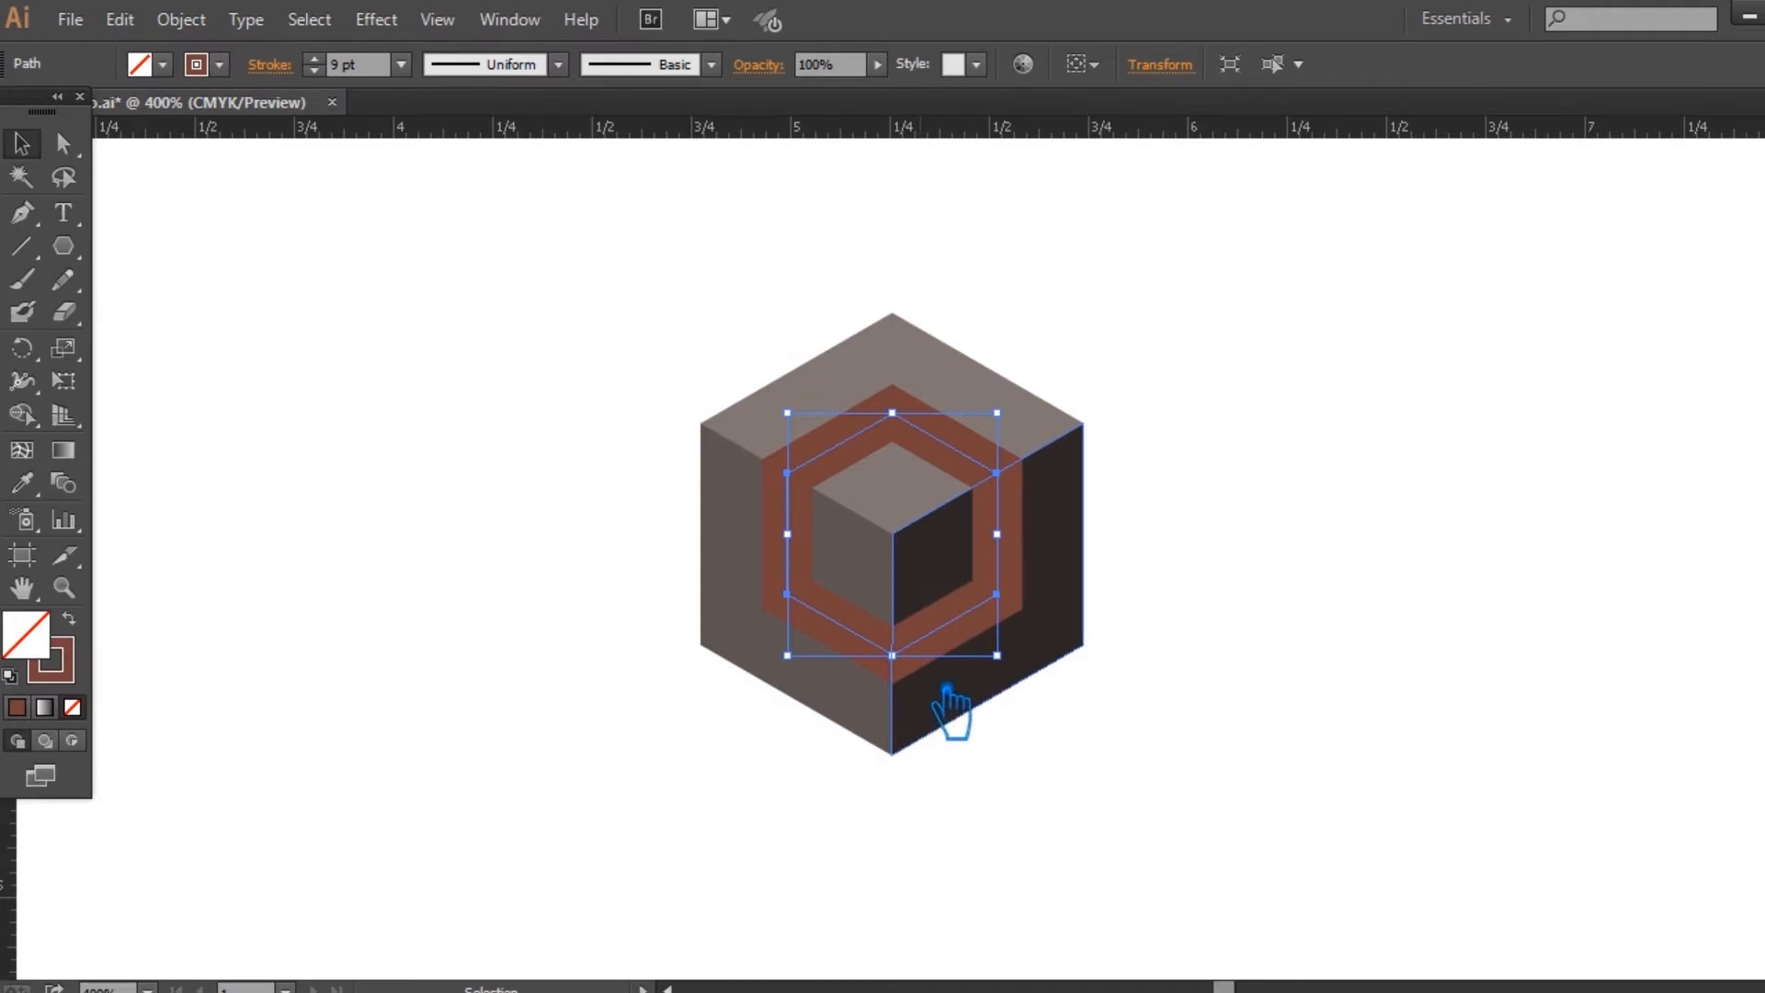
# Step: Delete the bottom corner anchor point of the reddish-brown hexagonal outline
pyautogui.press('a')
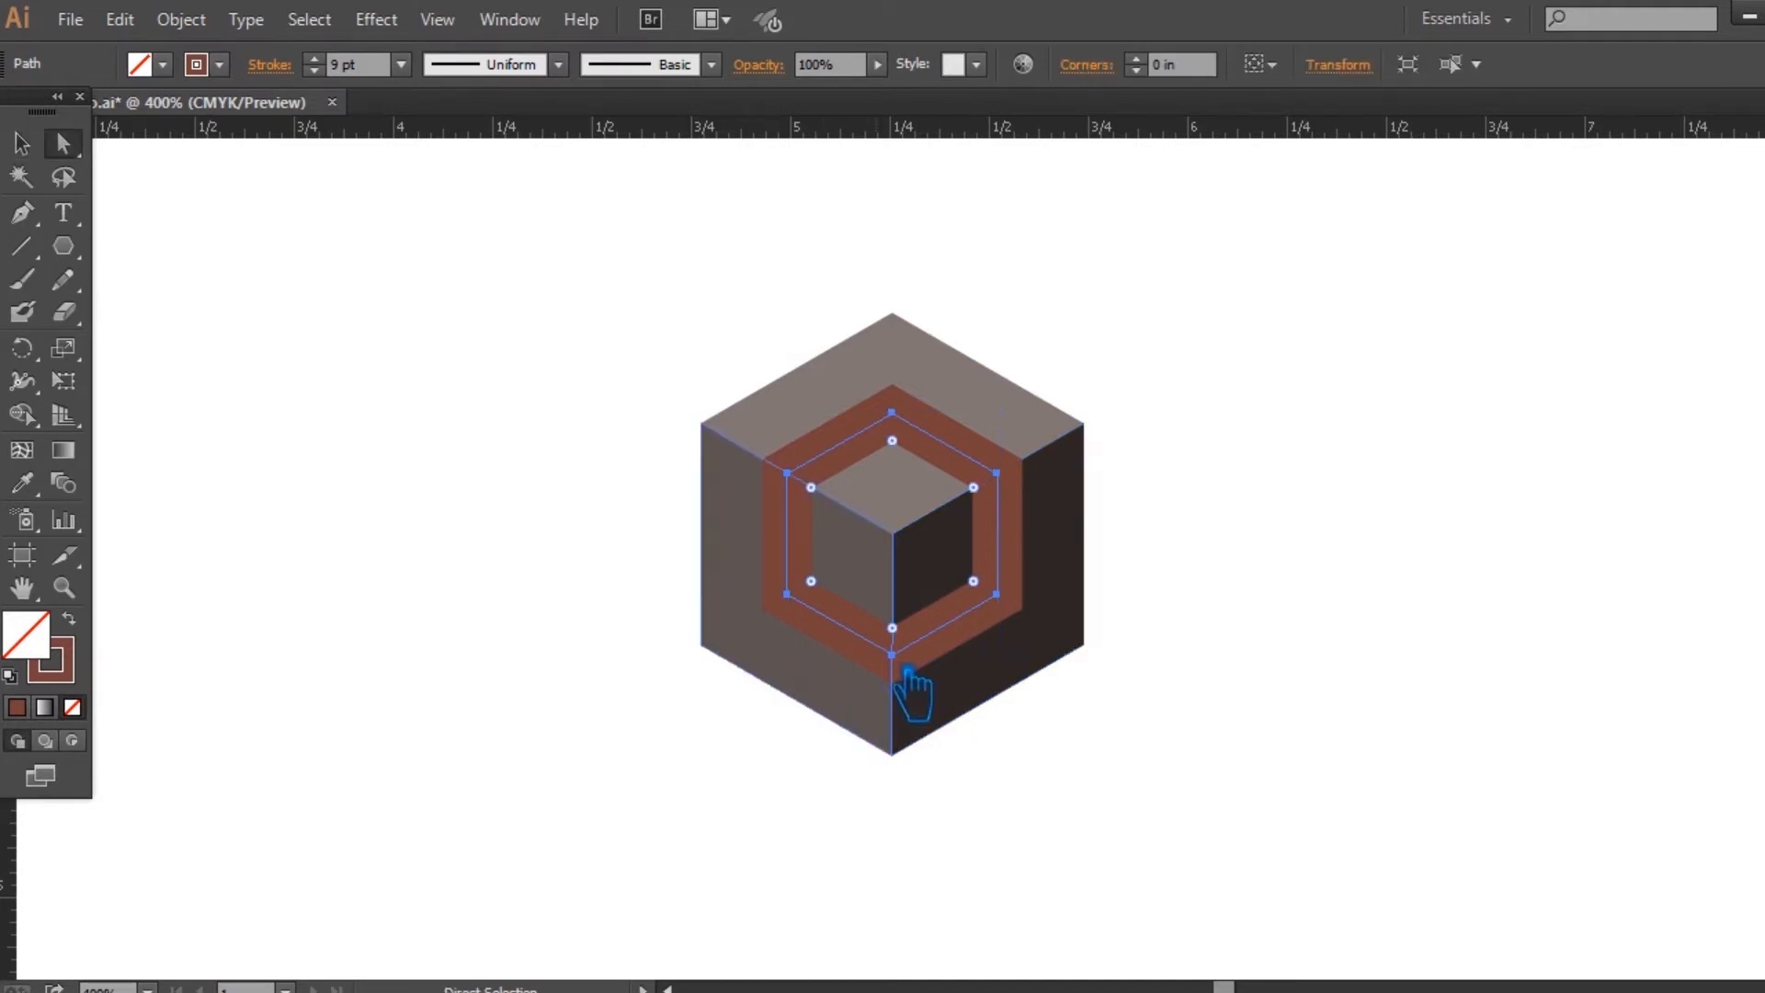
pyautogui.click(893, 656)
pyautogui.press('Delete')
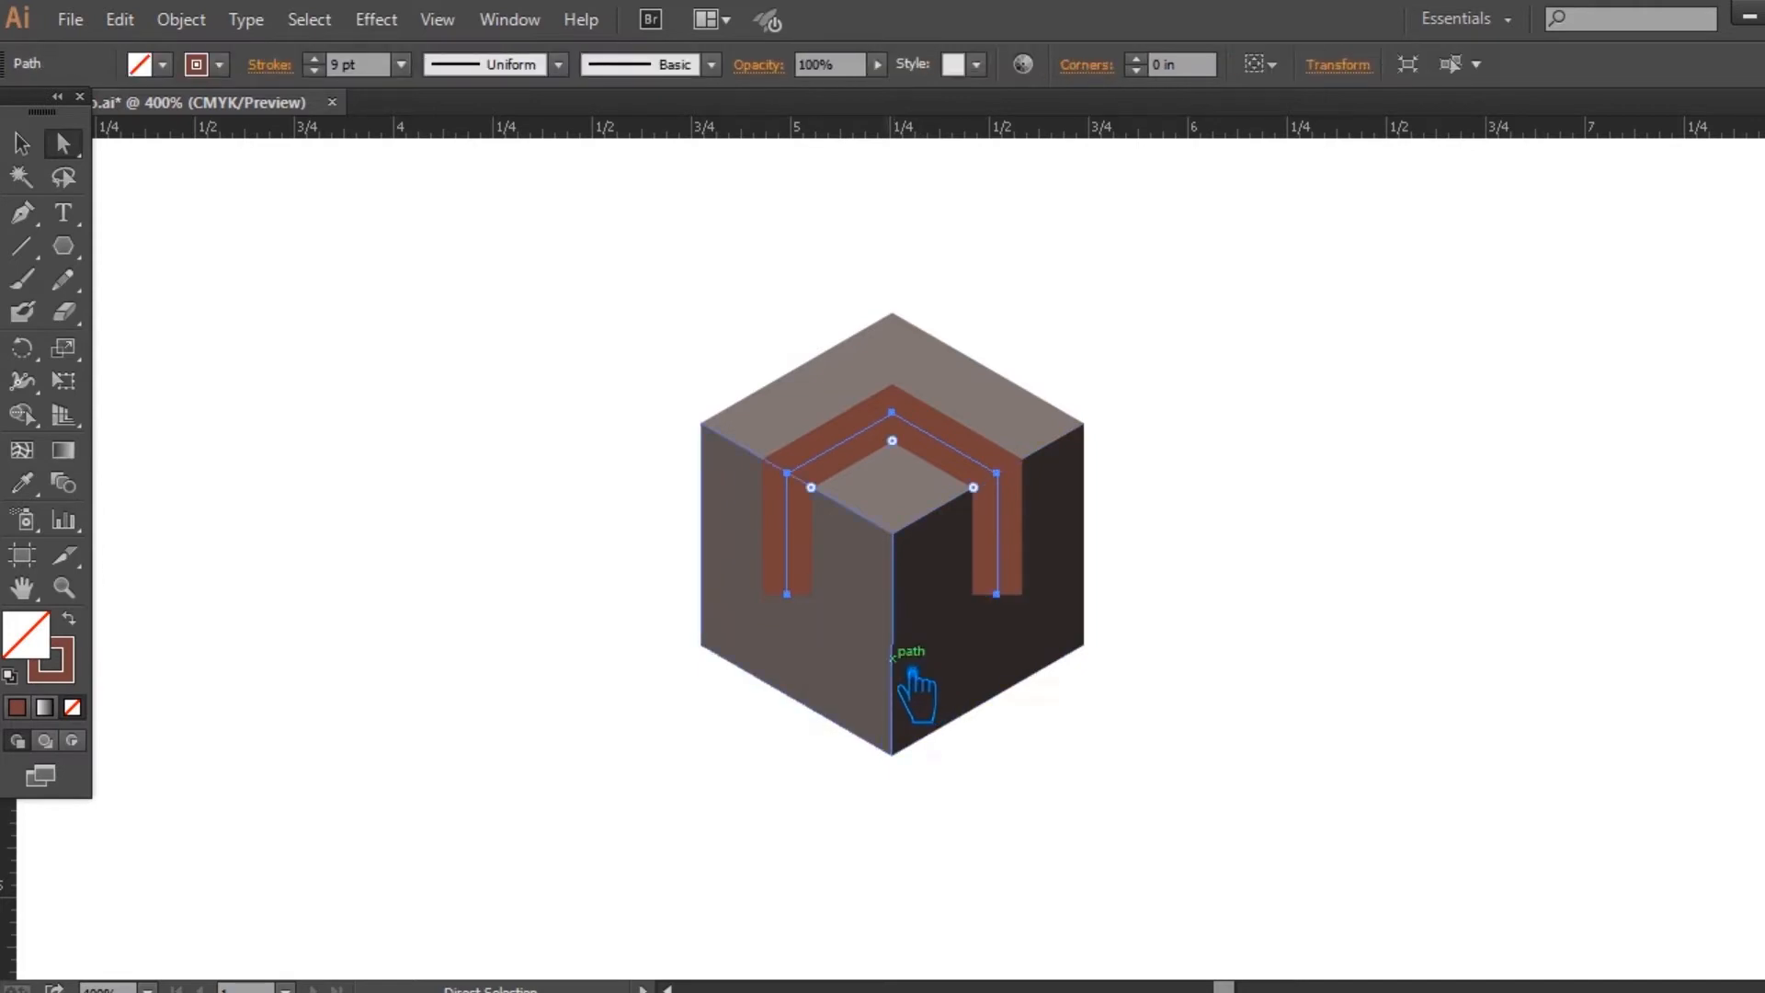
# Step: Move both lower endpoints of the open outline straight down together, past the cube's lower side edges
pyautogui.click(791, 596)
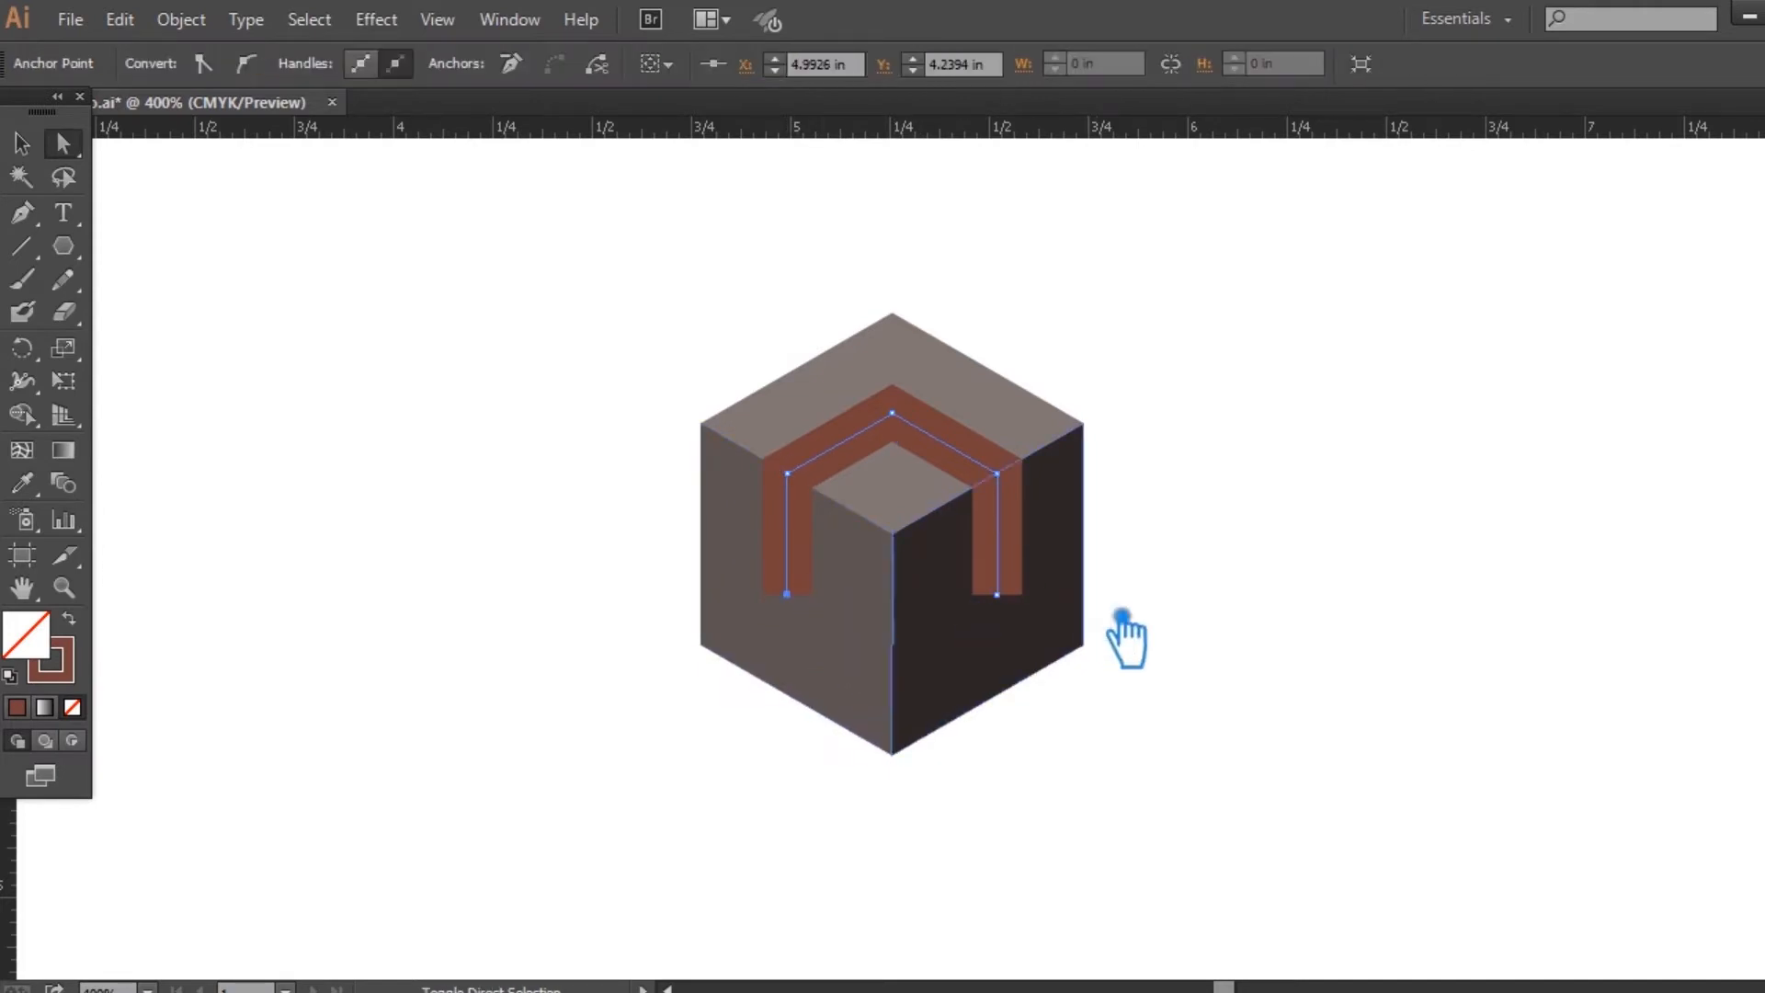
pyautogui.keyDown('shift'); pyautogui.click(997, 595); pyautogui.keyUp('shift')
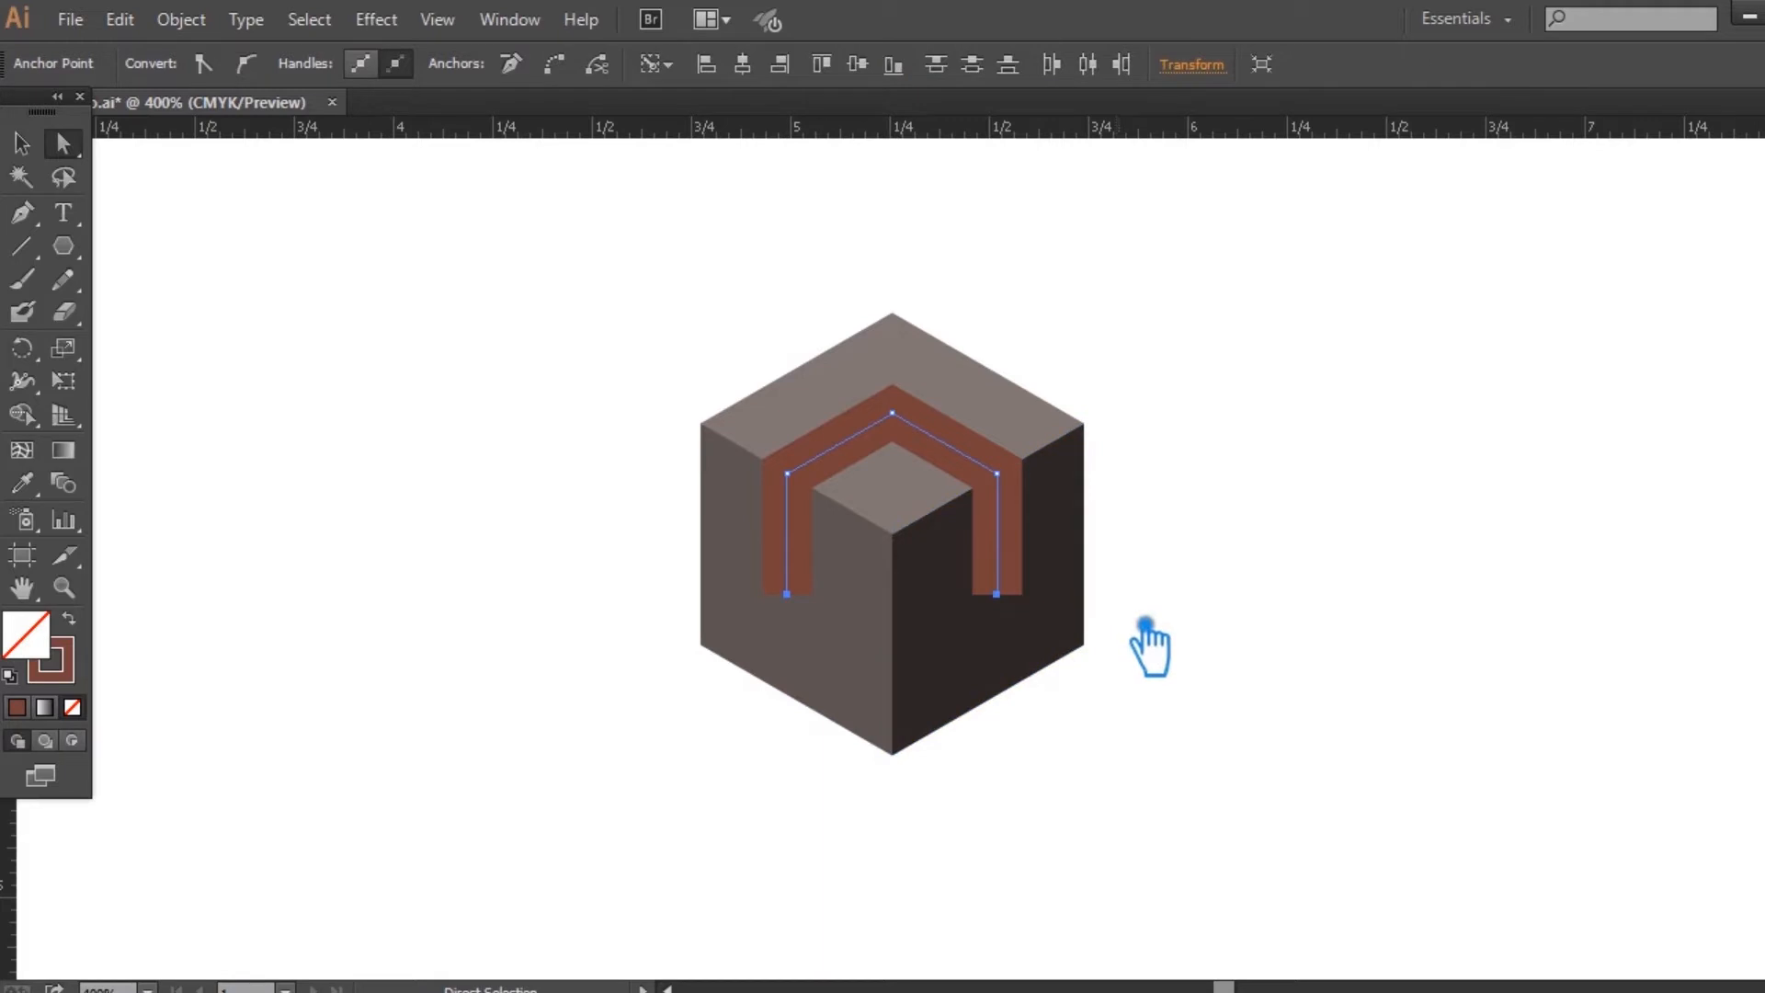
pyautogui.press('Down')
pyautogui.press('Down')
pyautogui.press('Down')
pyautogui.press('Down')
pyautogui.press('Down')
pyautogui.press('Down')
pyautogui.press('Down')
pyautogui.press('Down')
pyautogui.press('Down')
pyautogui.press('Down')
pyautogui.press('Down')
pyautogui.press('Down')
pyautogui.press('Down')
pyautogui.press('Down')
pyautogui.press('Down')
pyautogui.press('Down')
pyautogui.press('Down')
pyautogui.press('Down')
pyautogui.press('Down')
pyautogui.press('Down')
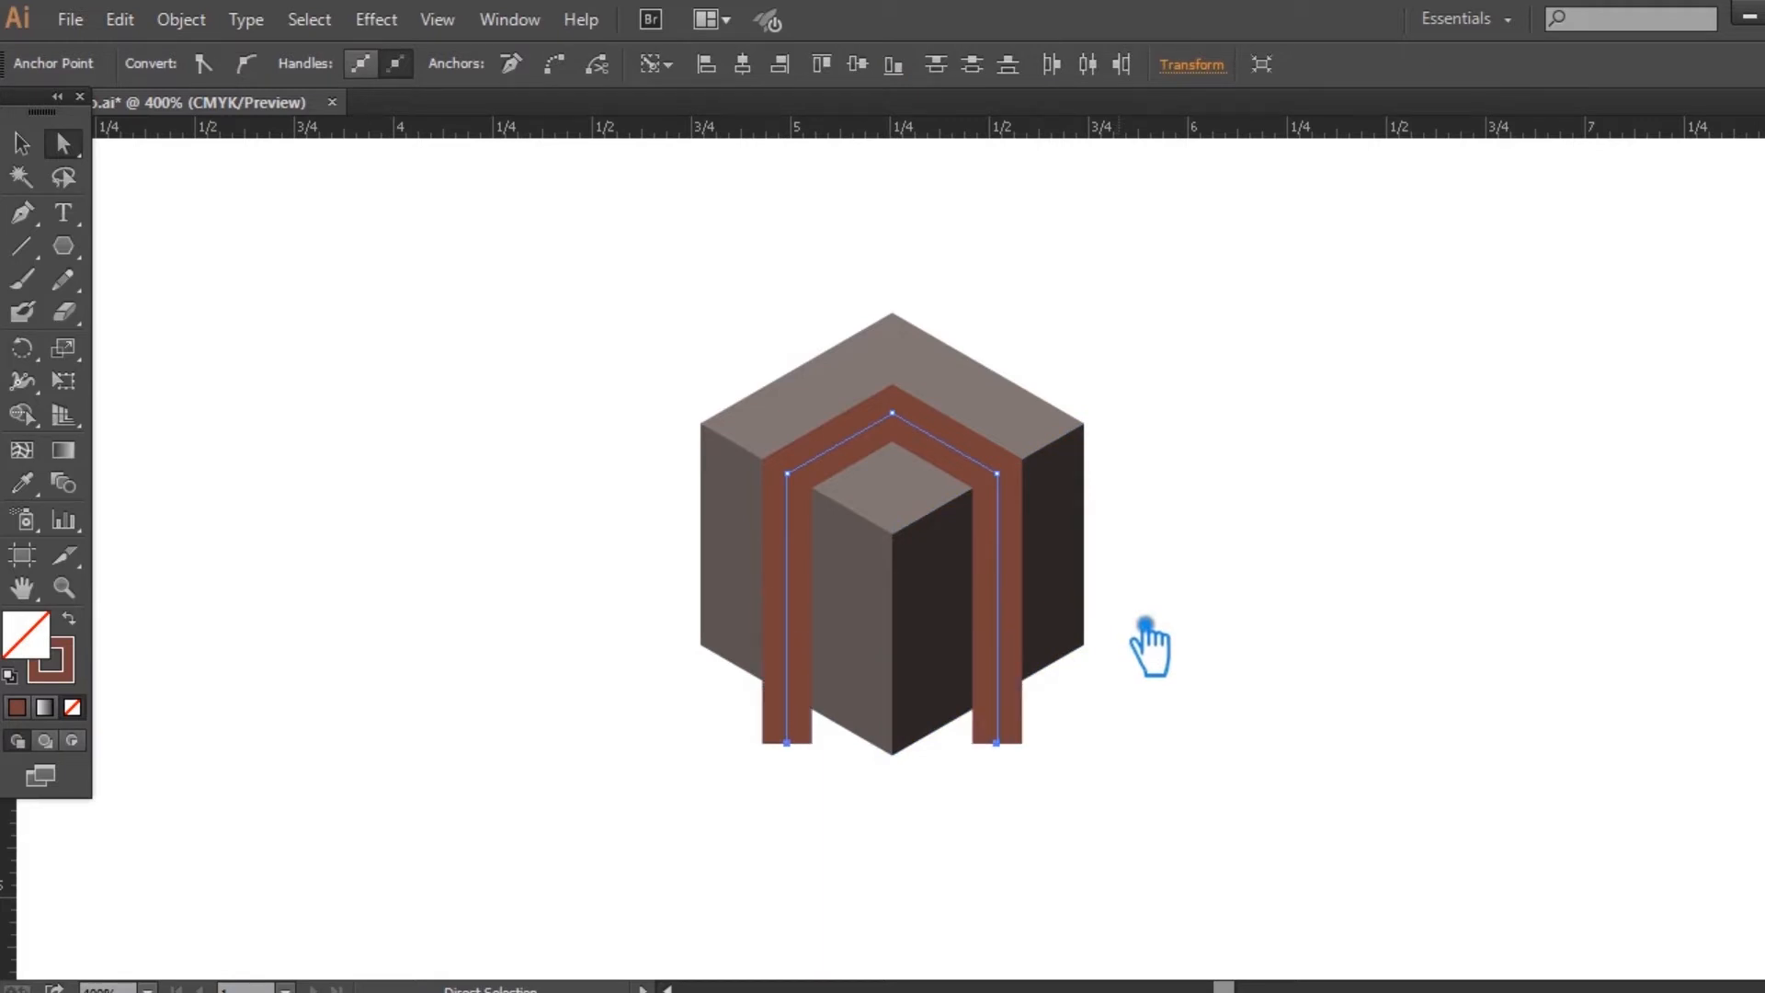
# Step: Lower the outline's top anchor point to the cube's centre so the upper segments form a V parallel to the top face's edges
pyautogui.click(923, 427)
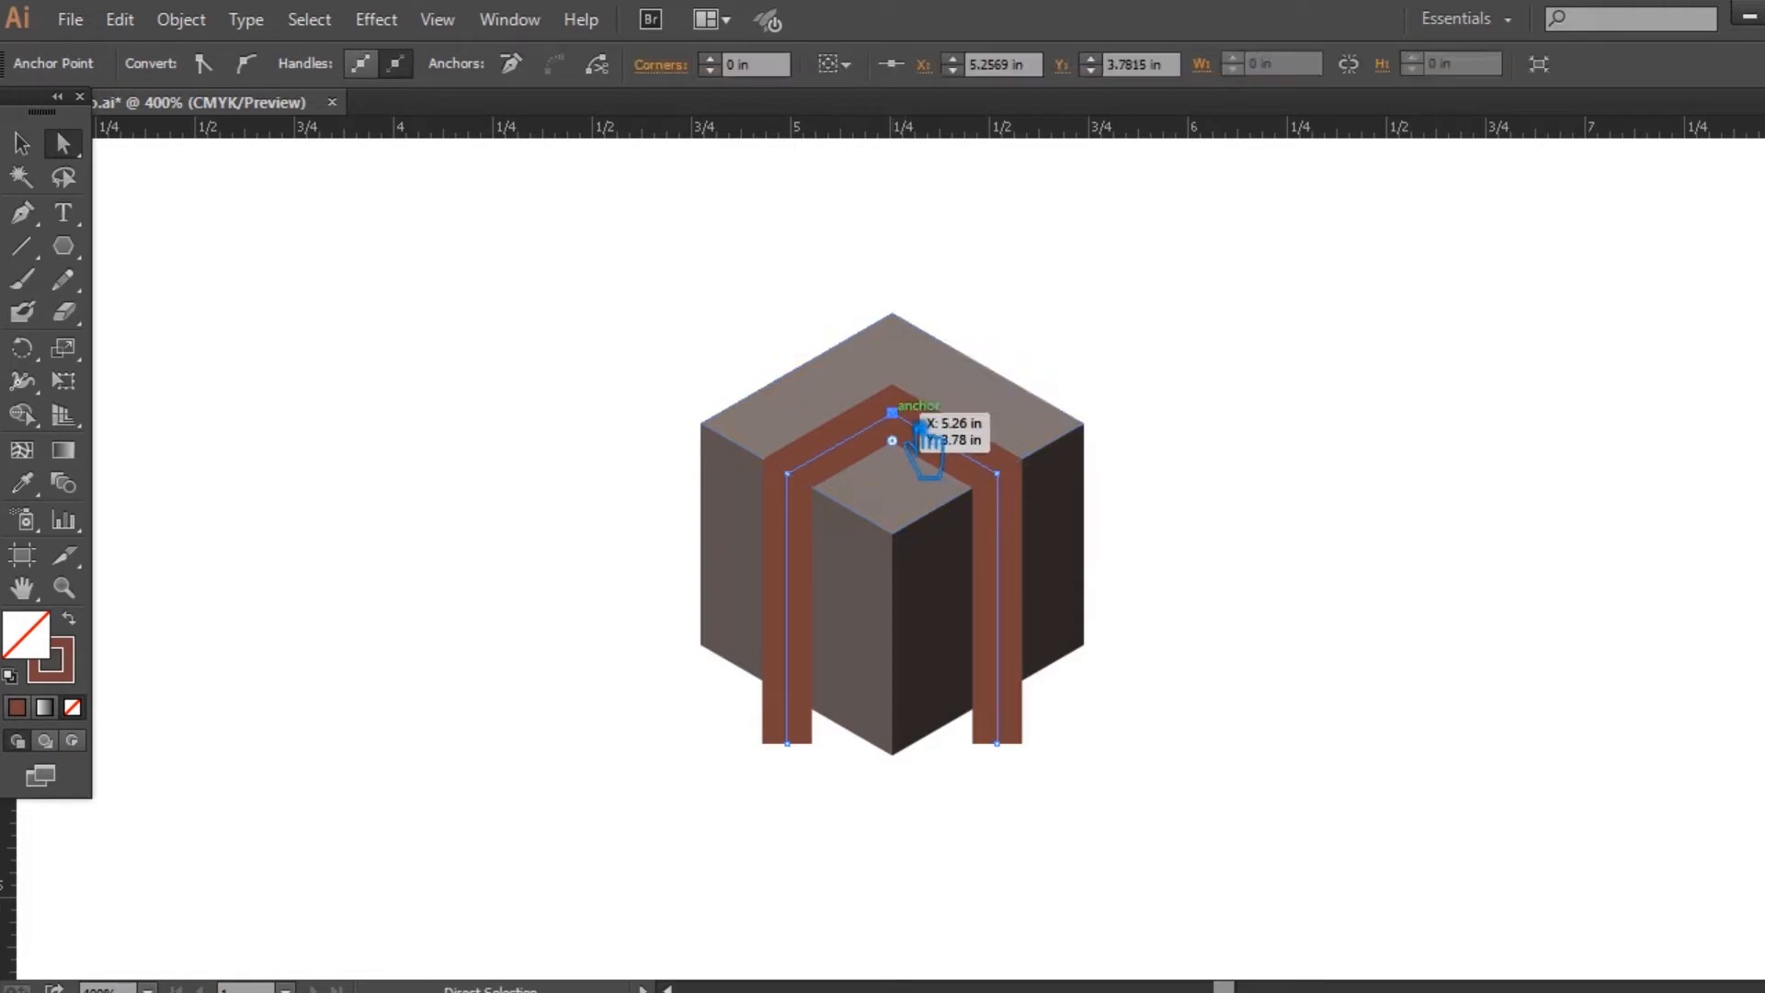
pyautogui.press('Down')
pyautogui.press('Down')
pyautogui.press('Down')
pyautogui.press('Down')
pyautogui.press('Down')
pyautogui.press('Down')
pyautogui.press('Down')
pyautogui.press('Down')
pyautogui.press('Down')
pyautogui.press('Down')
pyautogui.press('Down')
pyautogui.press('Down')
pyautogui.press('Down')
pyautogui.press('Down')
pyautogui.press('Down')
pyautogui.press('Down')
pyautogui.press('Down')
pyautogui.press('Down')
pyautogui.press('Down')
pyautogui.press('Down')
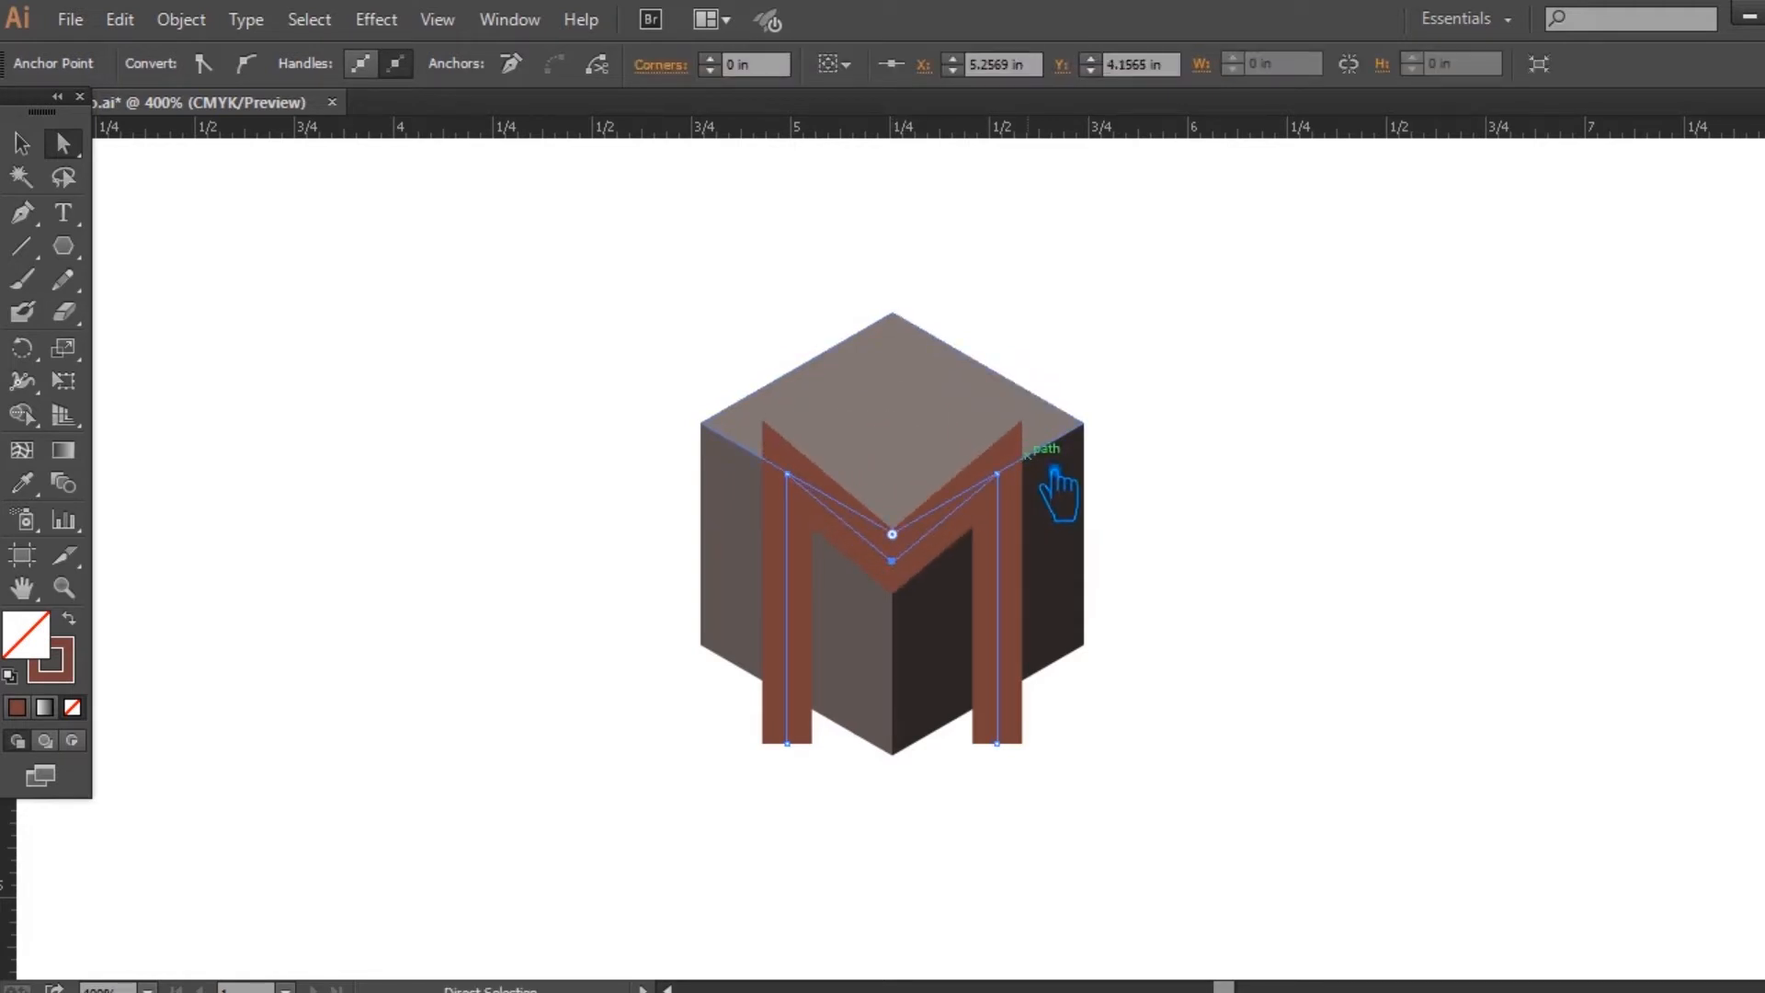
pyautogui.press('Down')
pyautogui.press('Up')
pyautogui.press('Up')
pyautogui.press('Up')
pyautogui.press('Up')
pyautogui.press('Up')
pyautogui.press('Up')
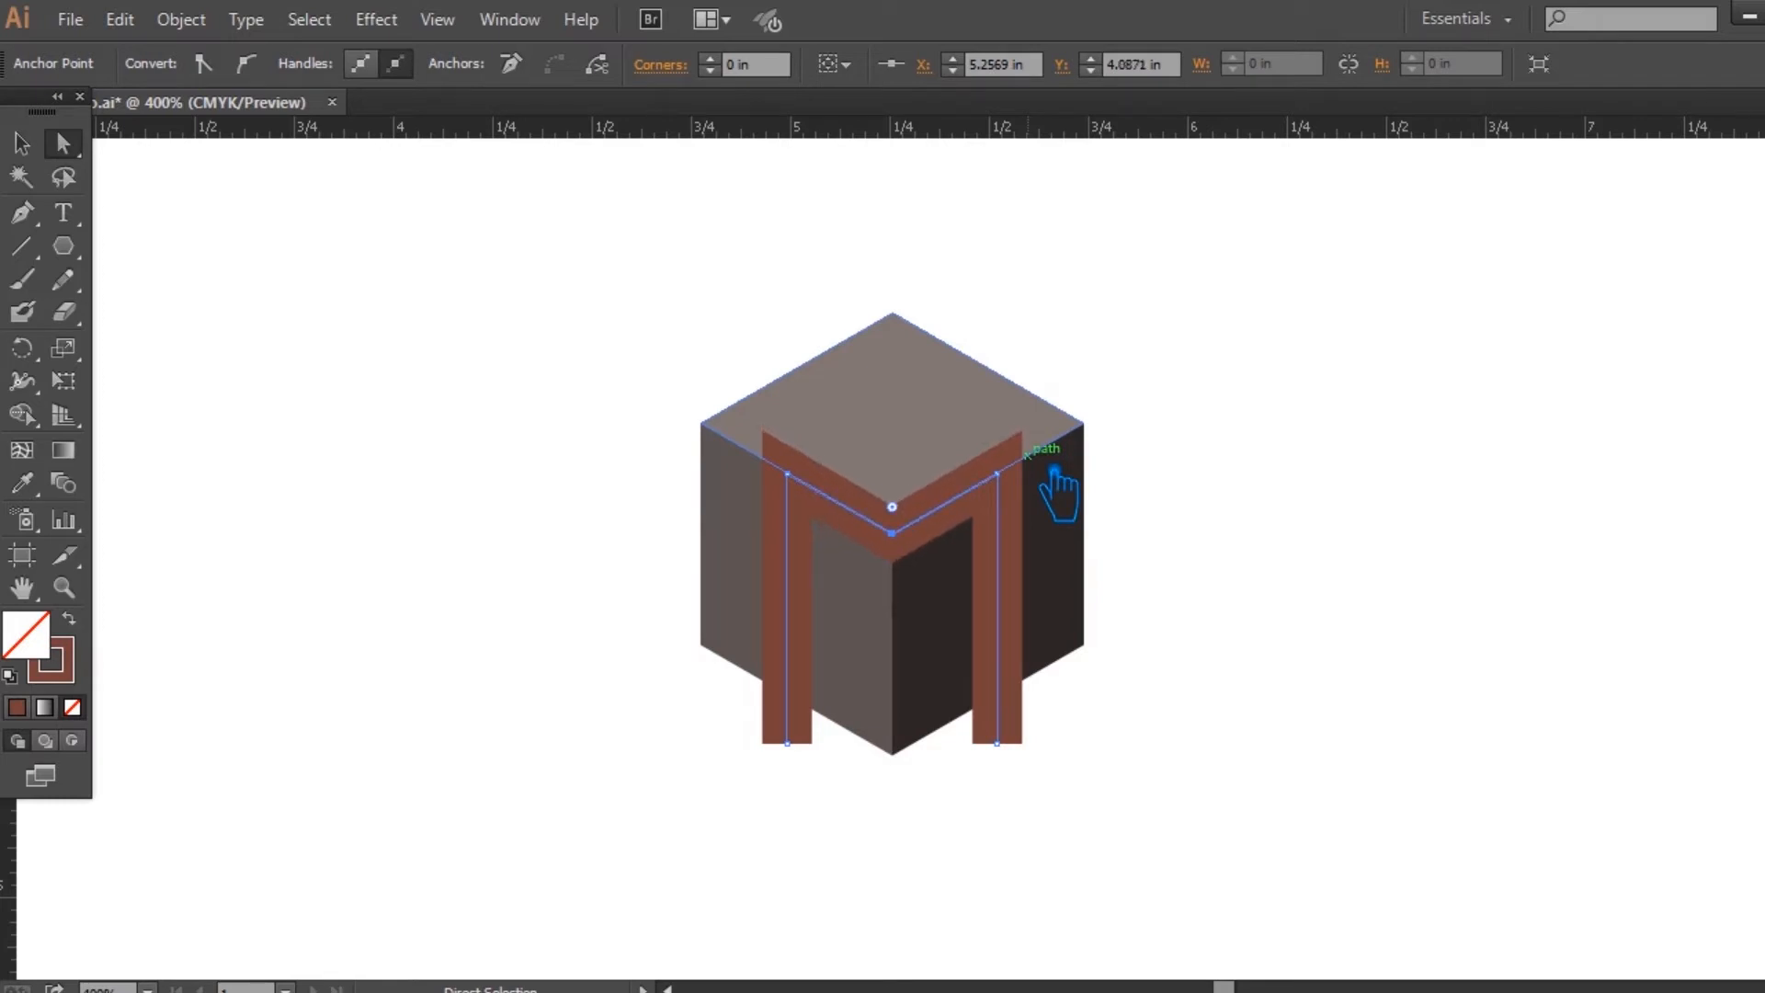
# Step: Move the whole reddish-brown path down until its upper edge runs just below the cube's top face
pyautogui.click(21, 144)
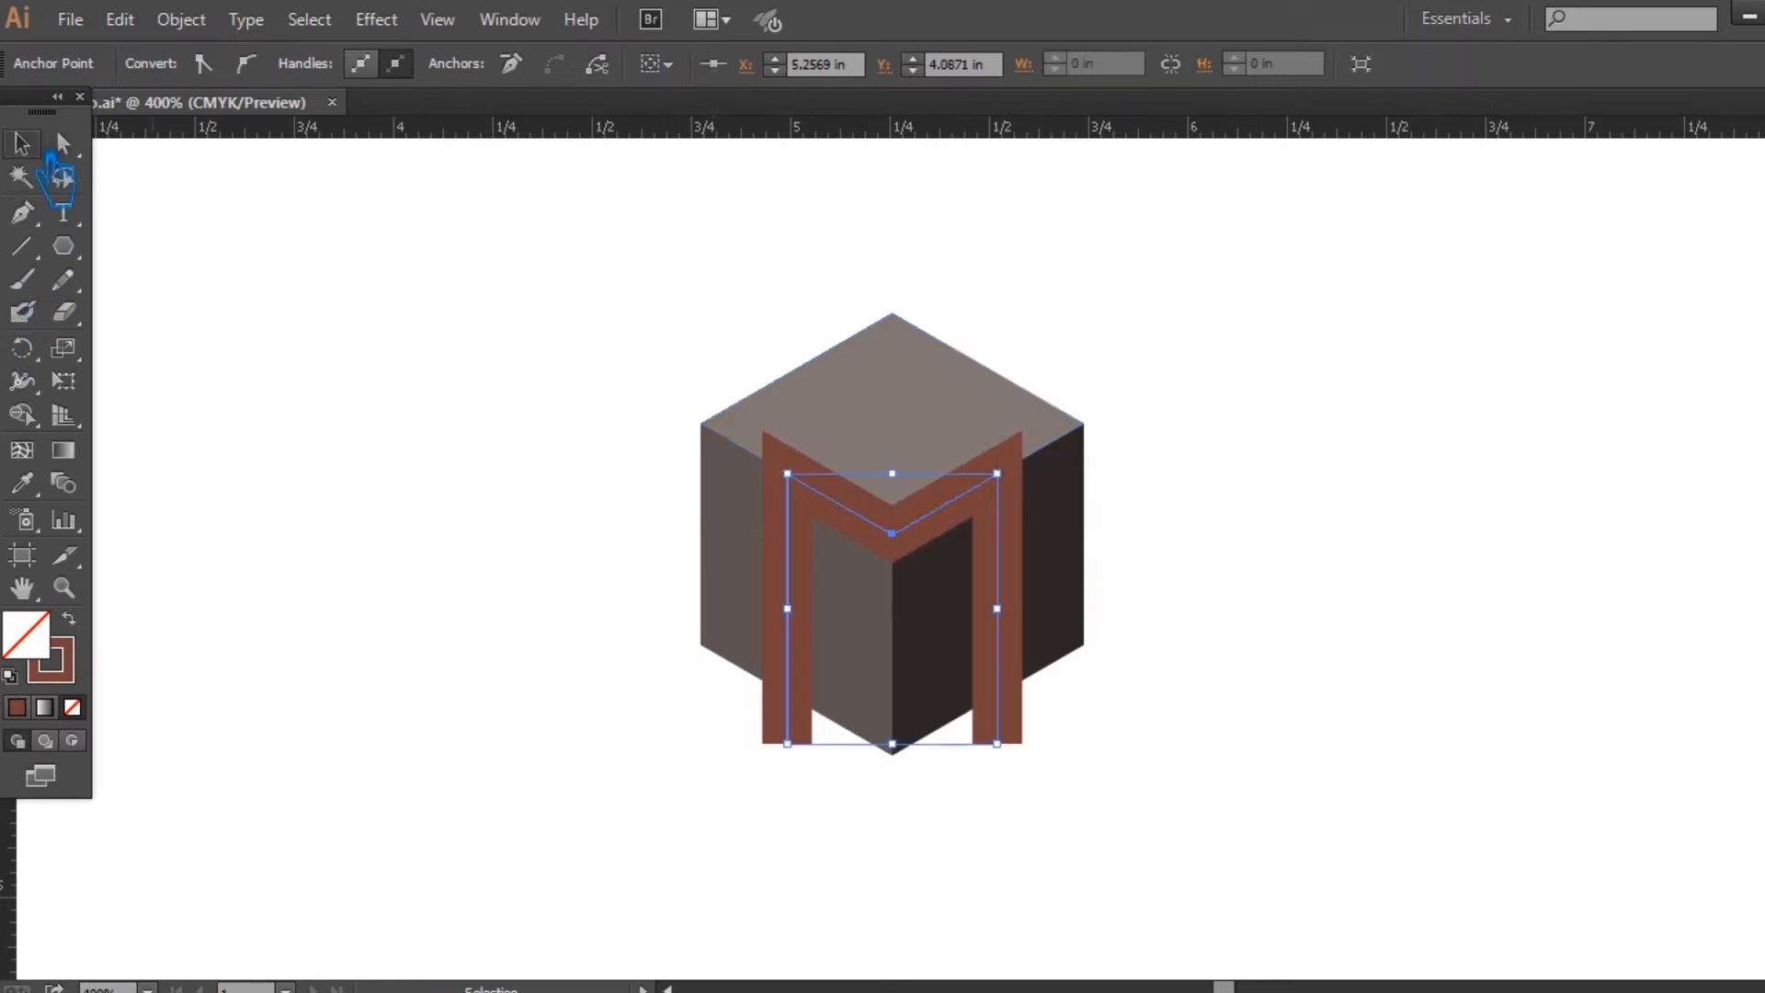
pyautogui.click(437, 308)
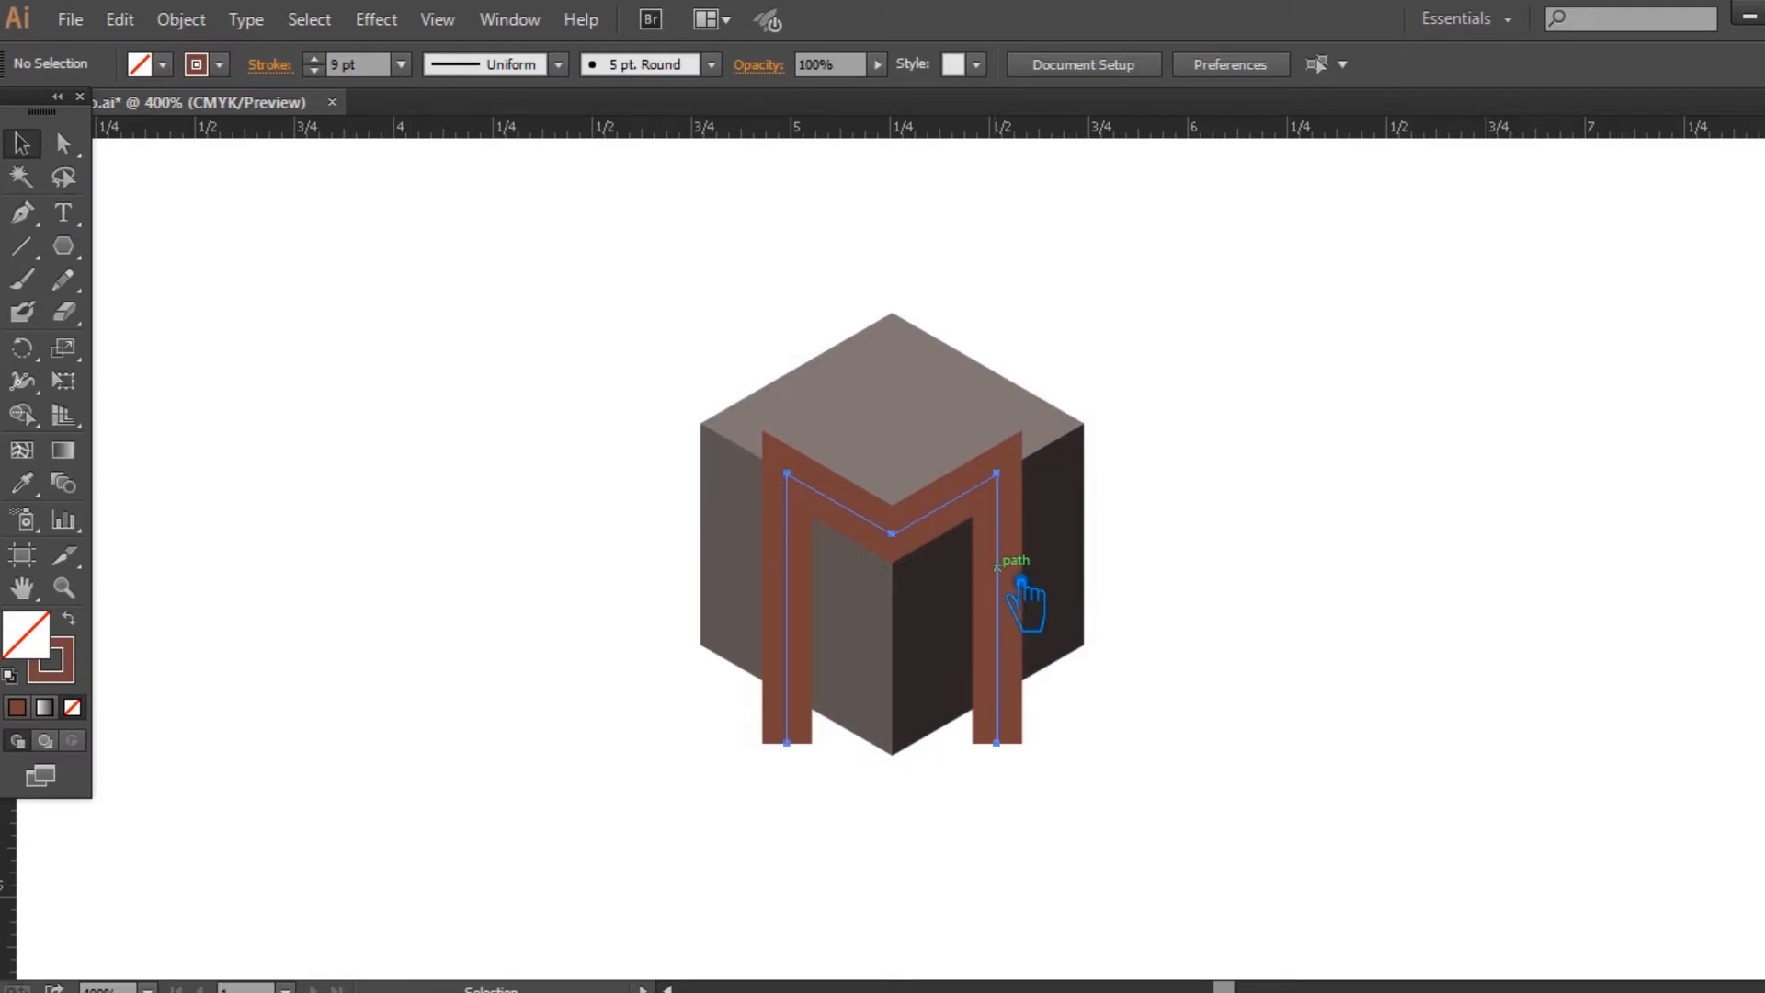
pyautogui.click(1022, 583)
pyautogui.press('Down')
pyautogui.press('Down')
pyautogui.press('Down')
pyautogui.press('Down')
pyautogui.press('Down')
pyautogui.press('Down')
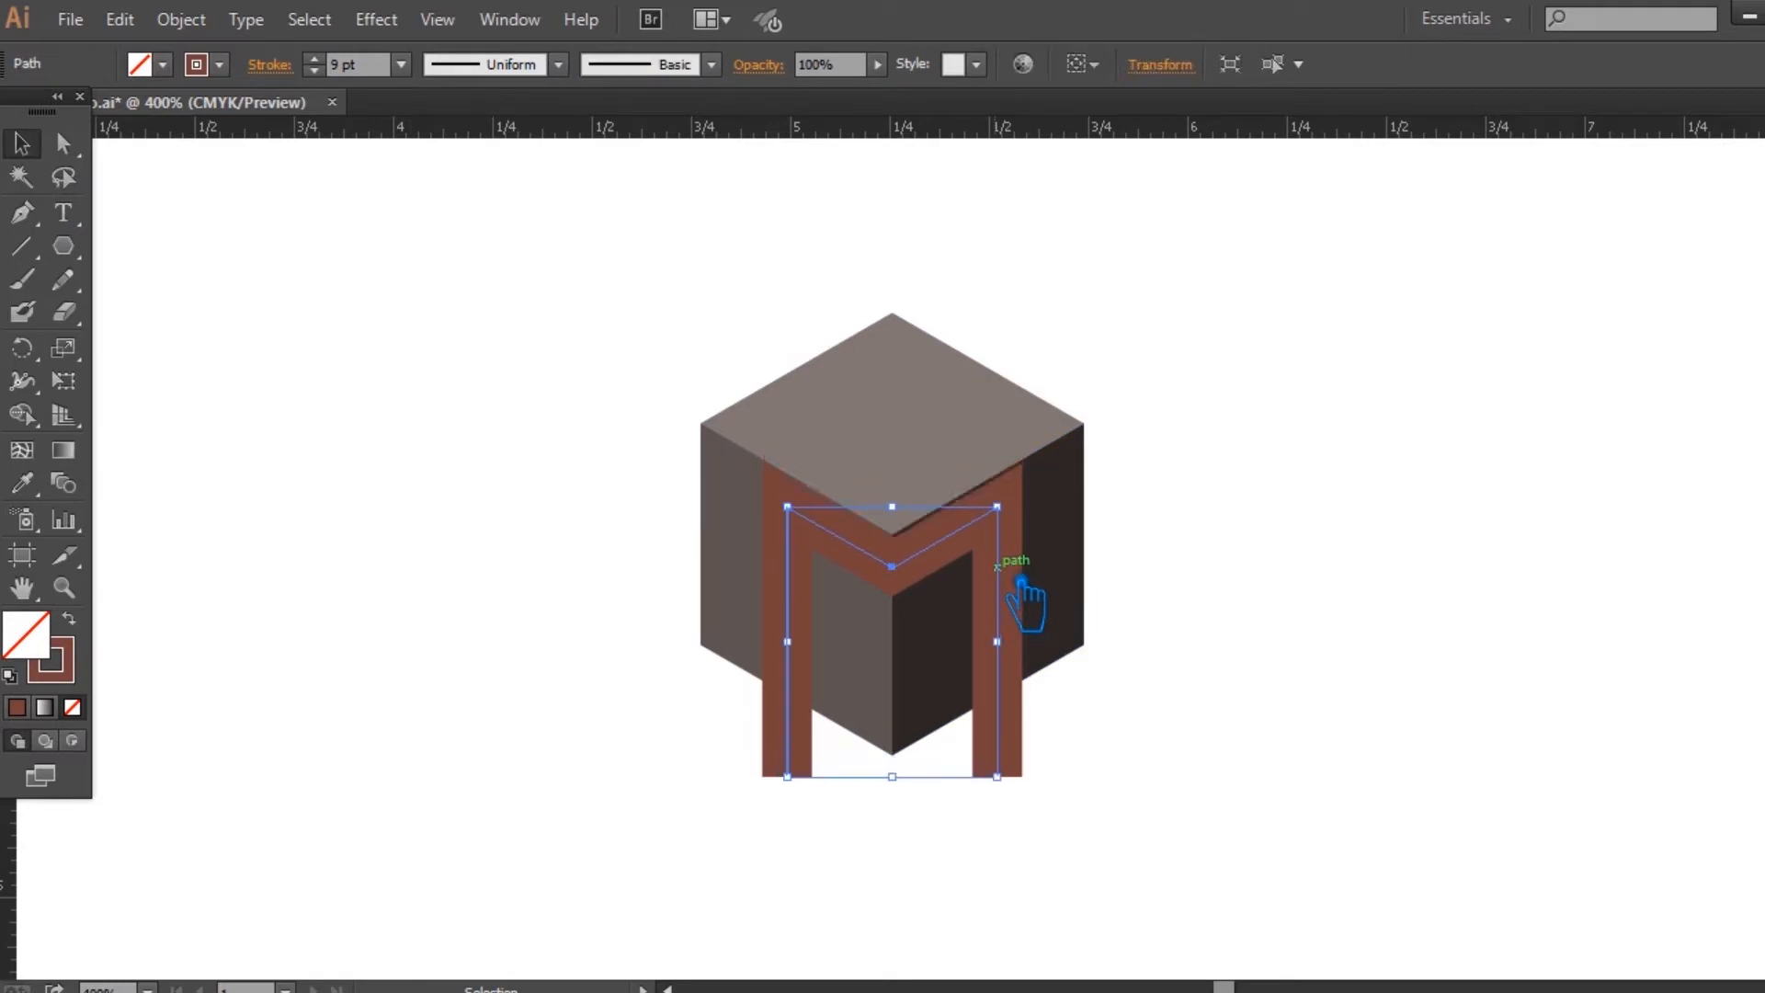
# Step: Set the reddish-brown path's stroke weight to 10 pt to close the gap below the top face
pyautogui.scroll(3, 1184, 544)
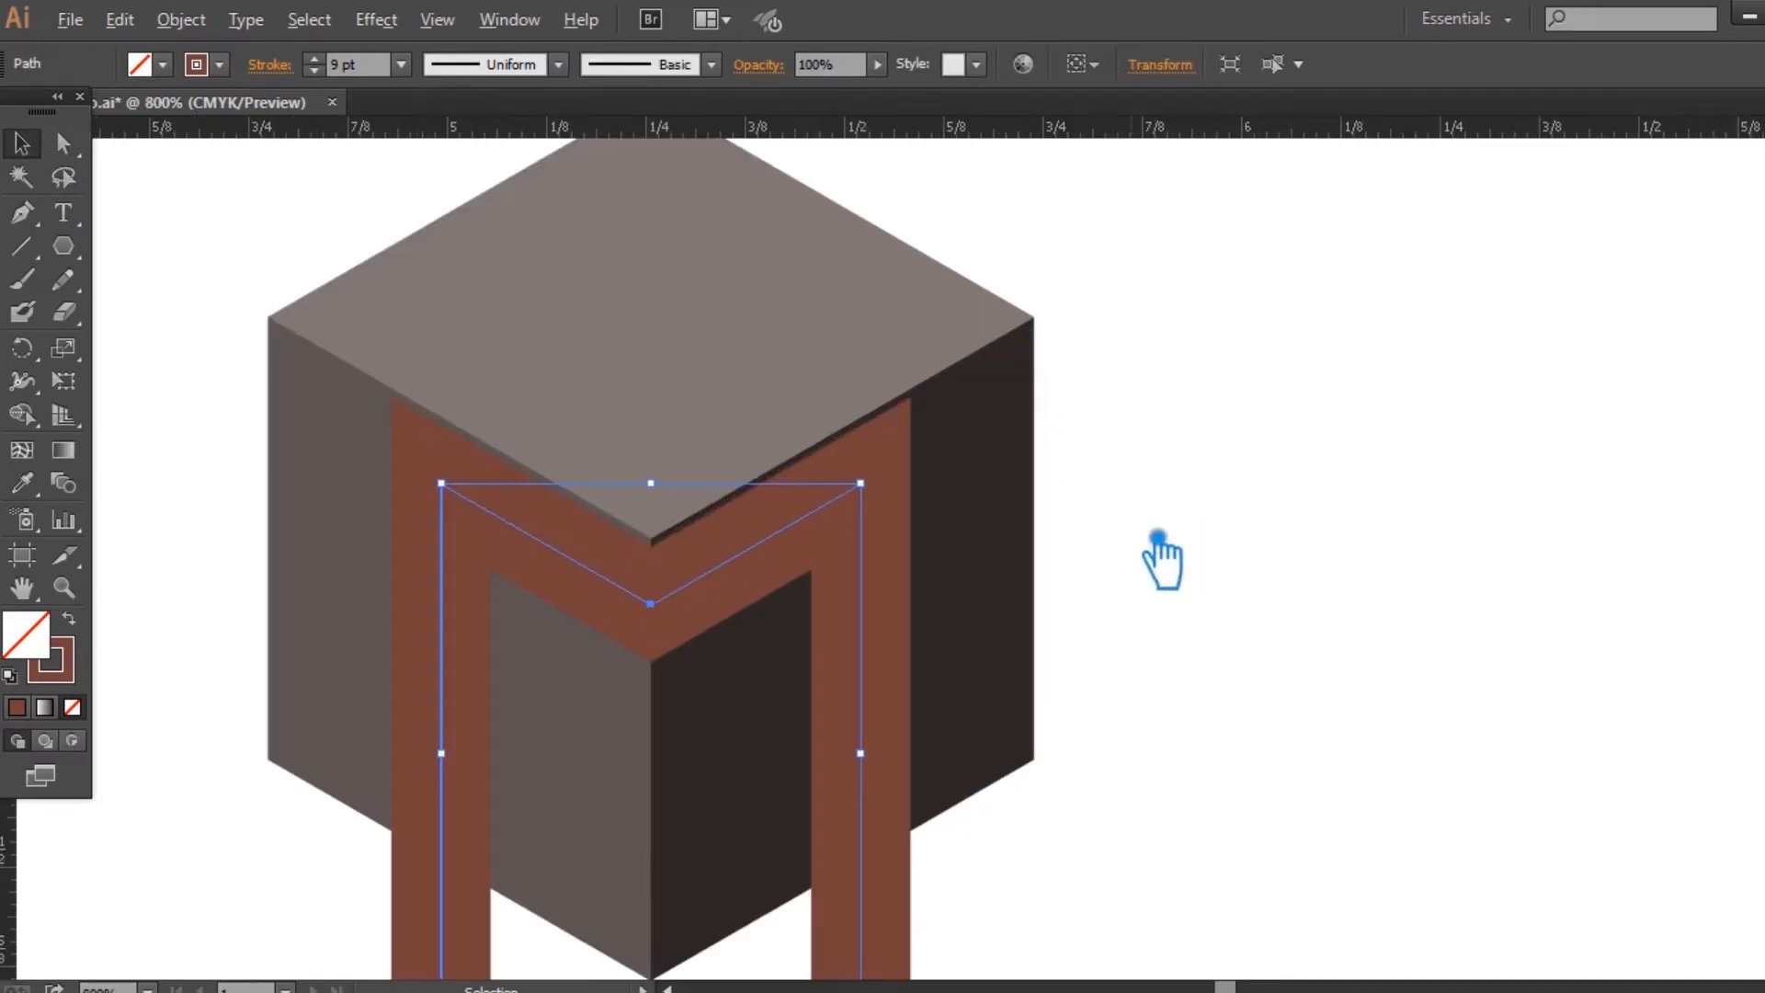
pyautogui.moveTo(1244, 550); pyautogui.dragTo(1607, 526)
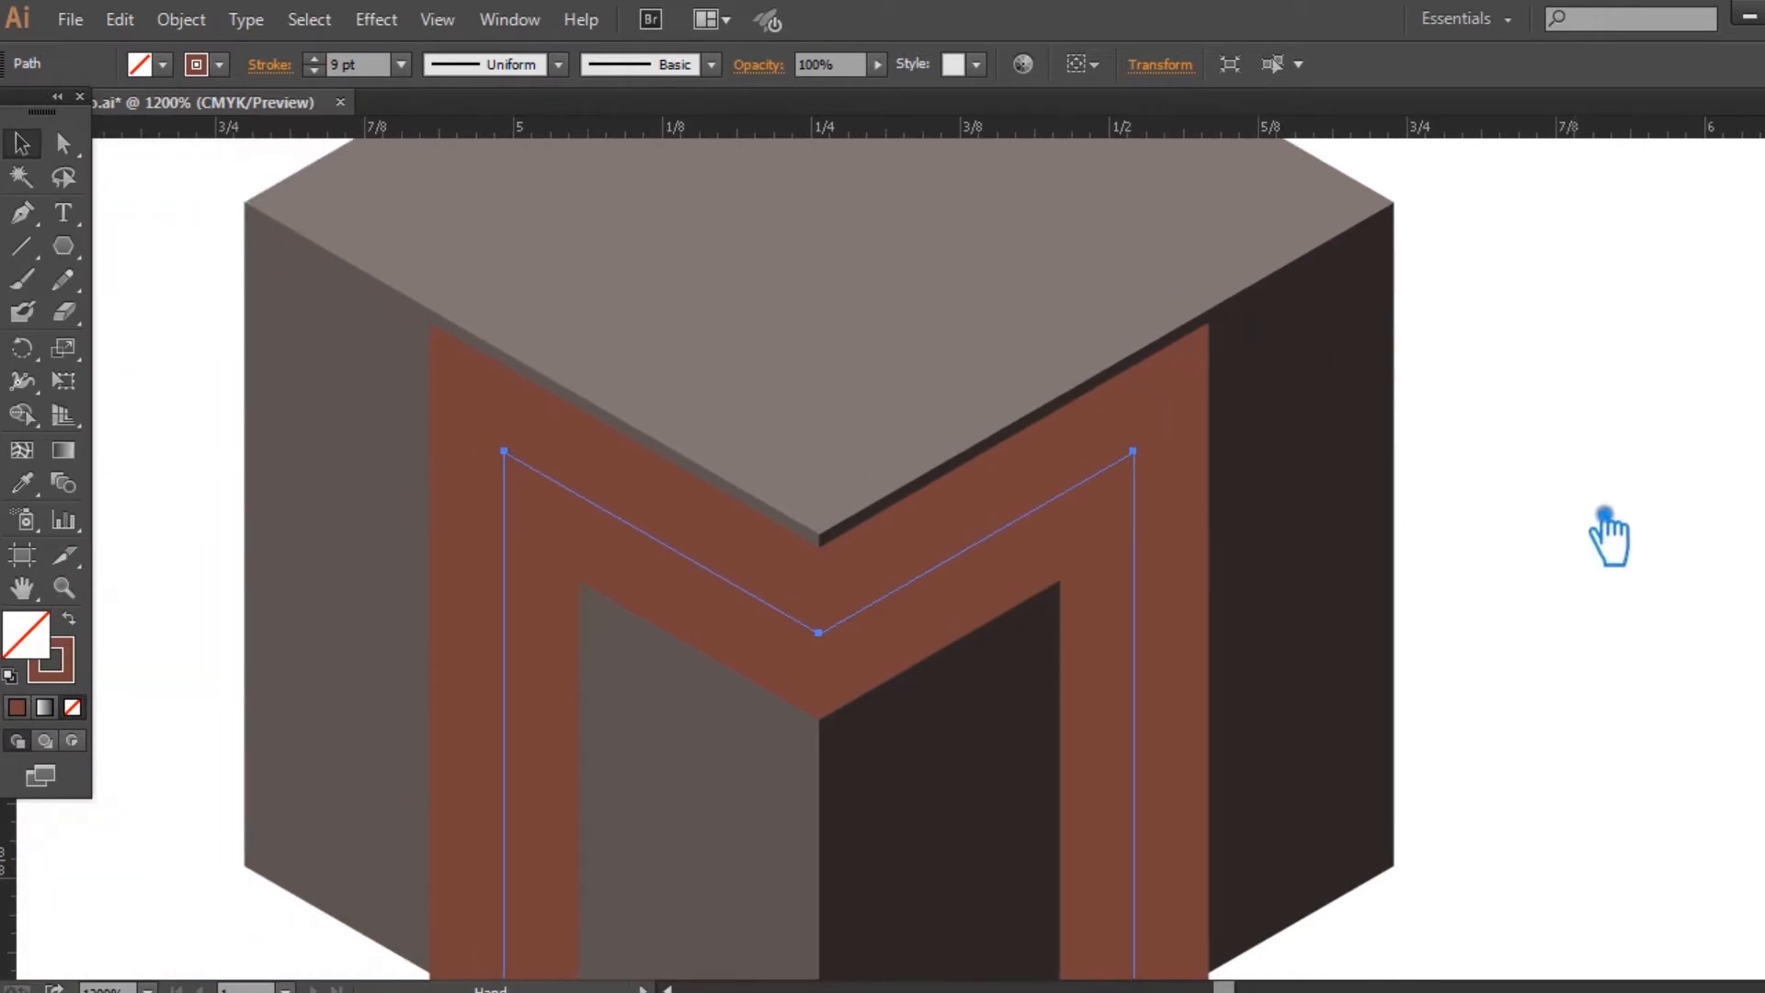
pyautogui.press('space')
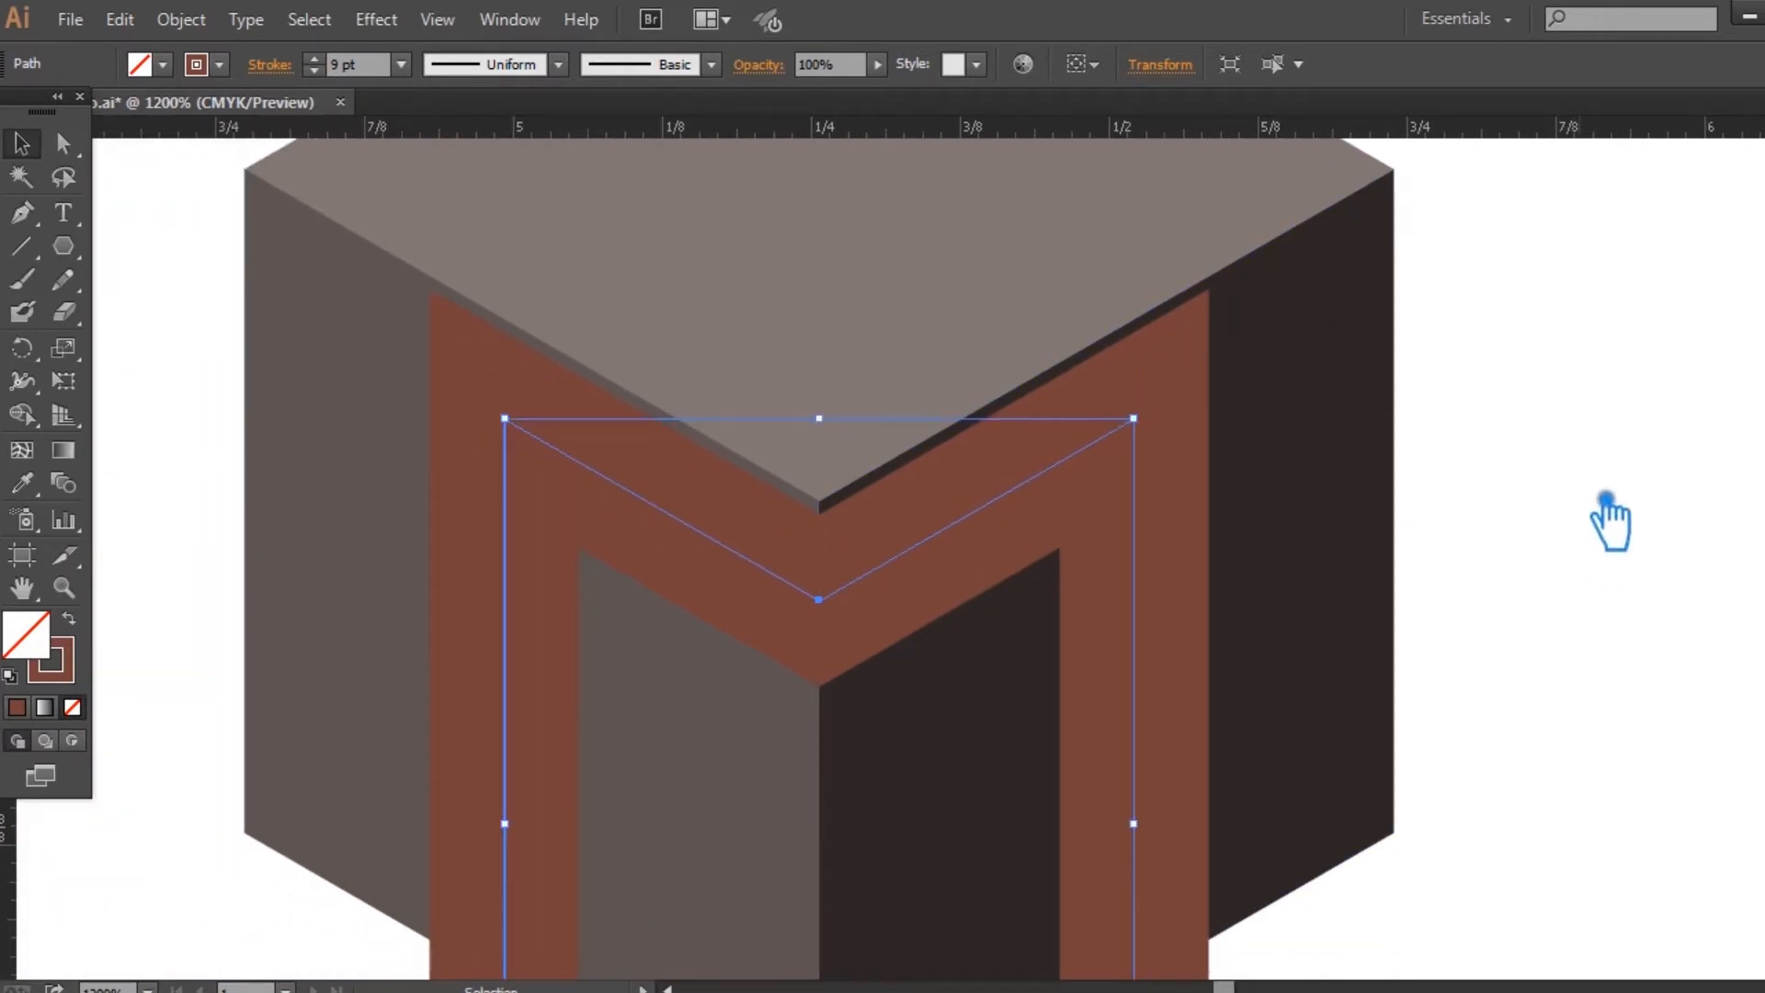
pyautogui.click(347, 65)
pyautogui.press('Up')
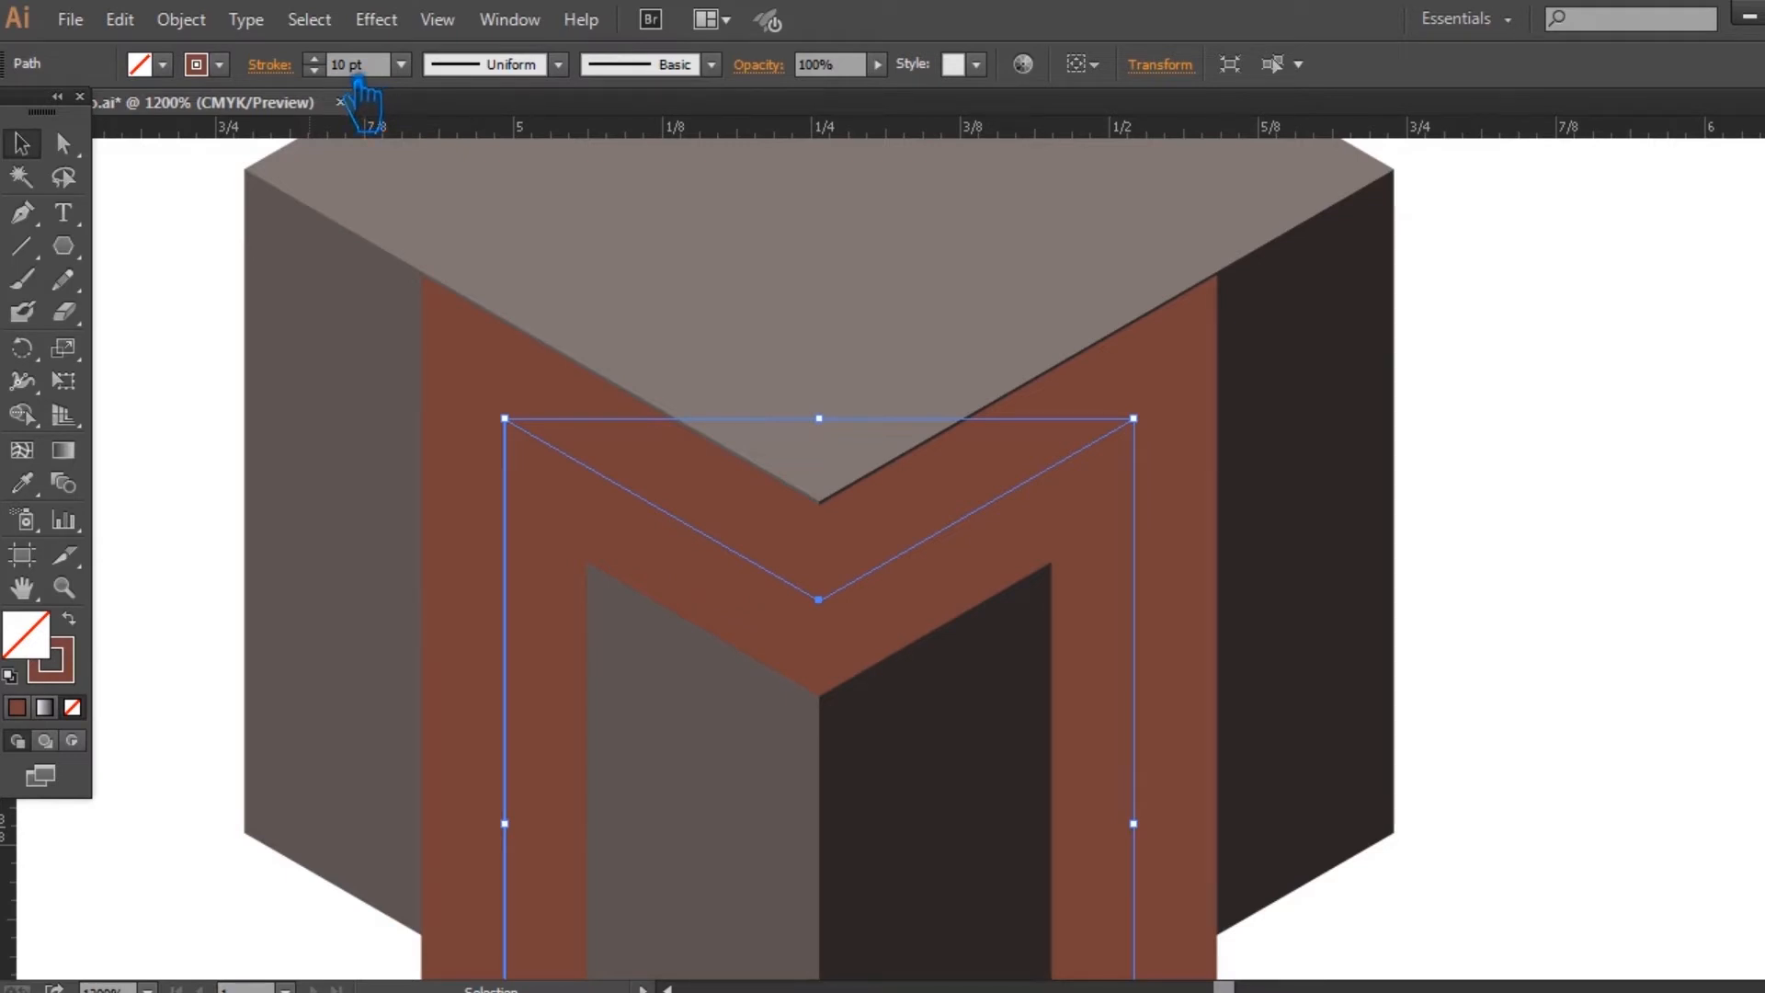
# Step: Align the cube and the reddish-brown path to each other by their horizontal centres
pyautogui.scroll(-2, 1402, 463)
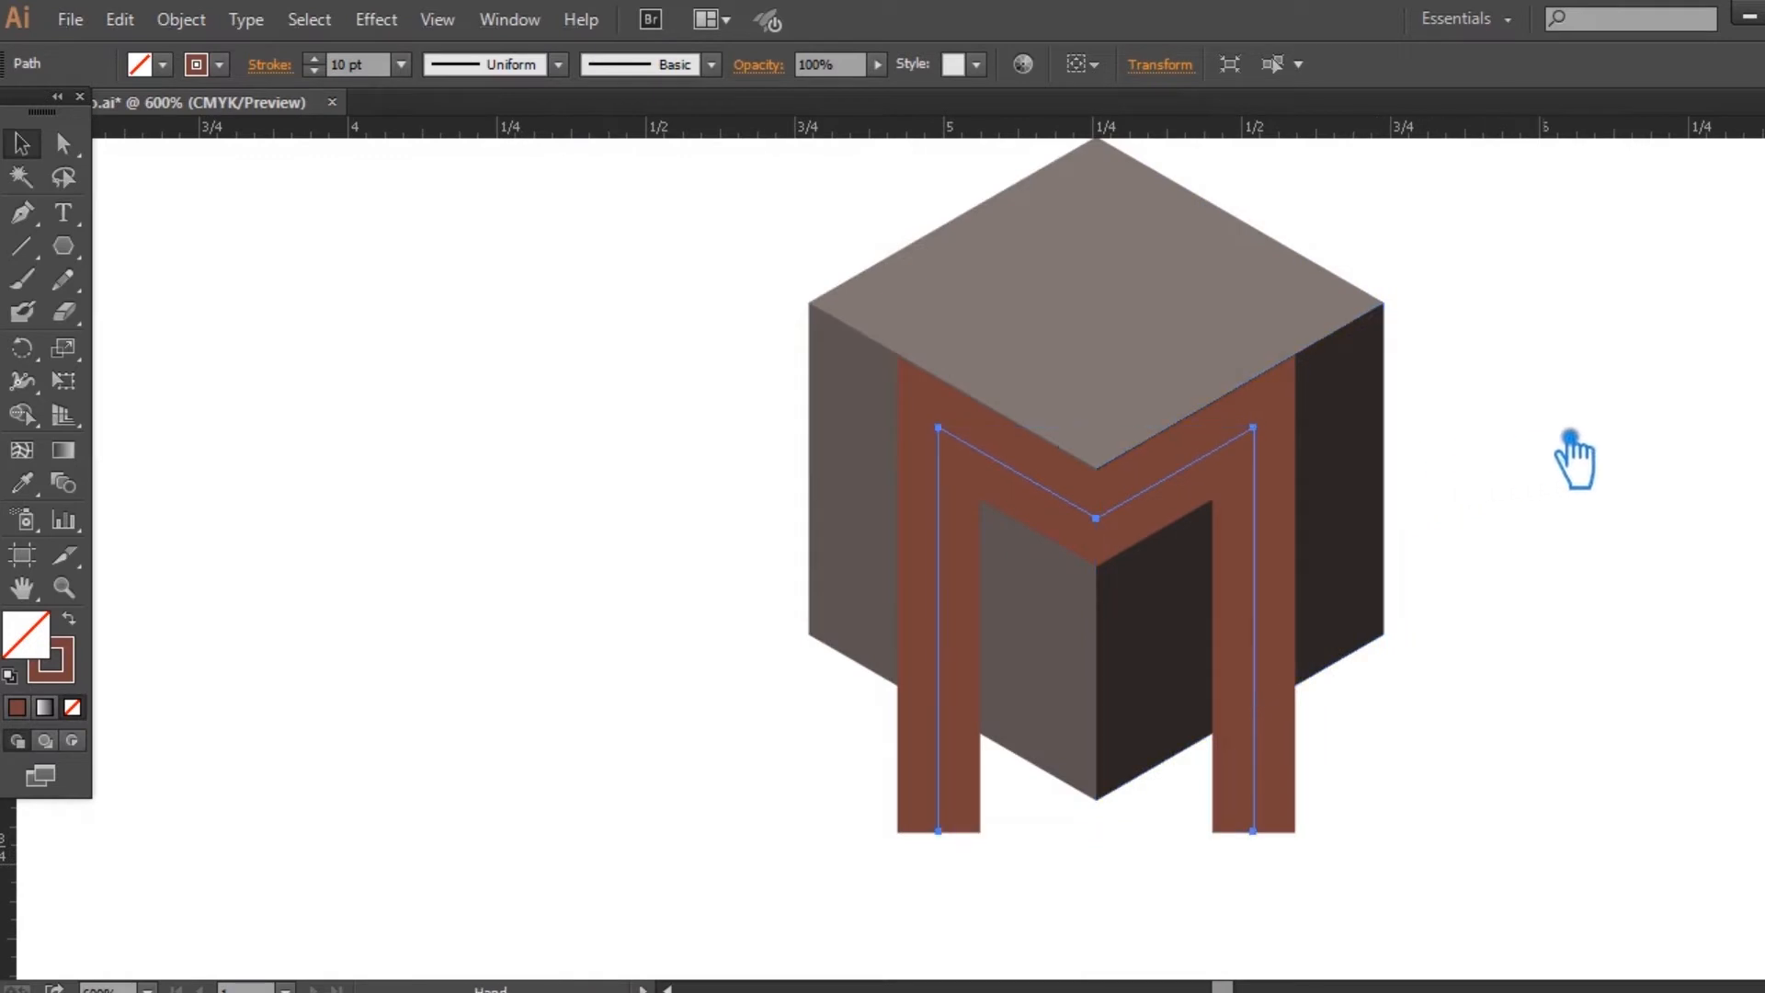
pyautogui.moveTo(1576, 457); pyautogui.dragTo(1307, 507)
pyautogui.press('space')
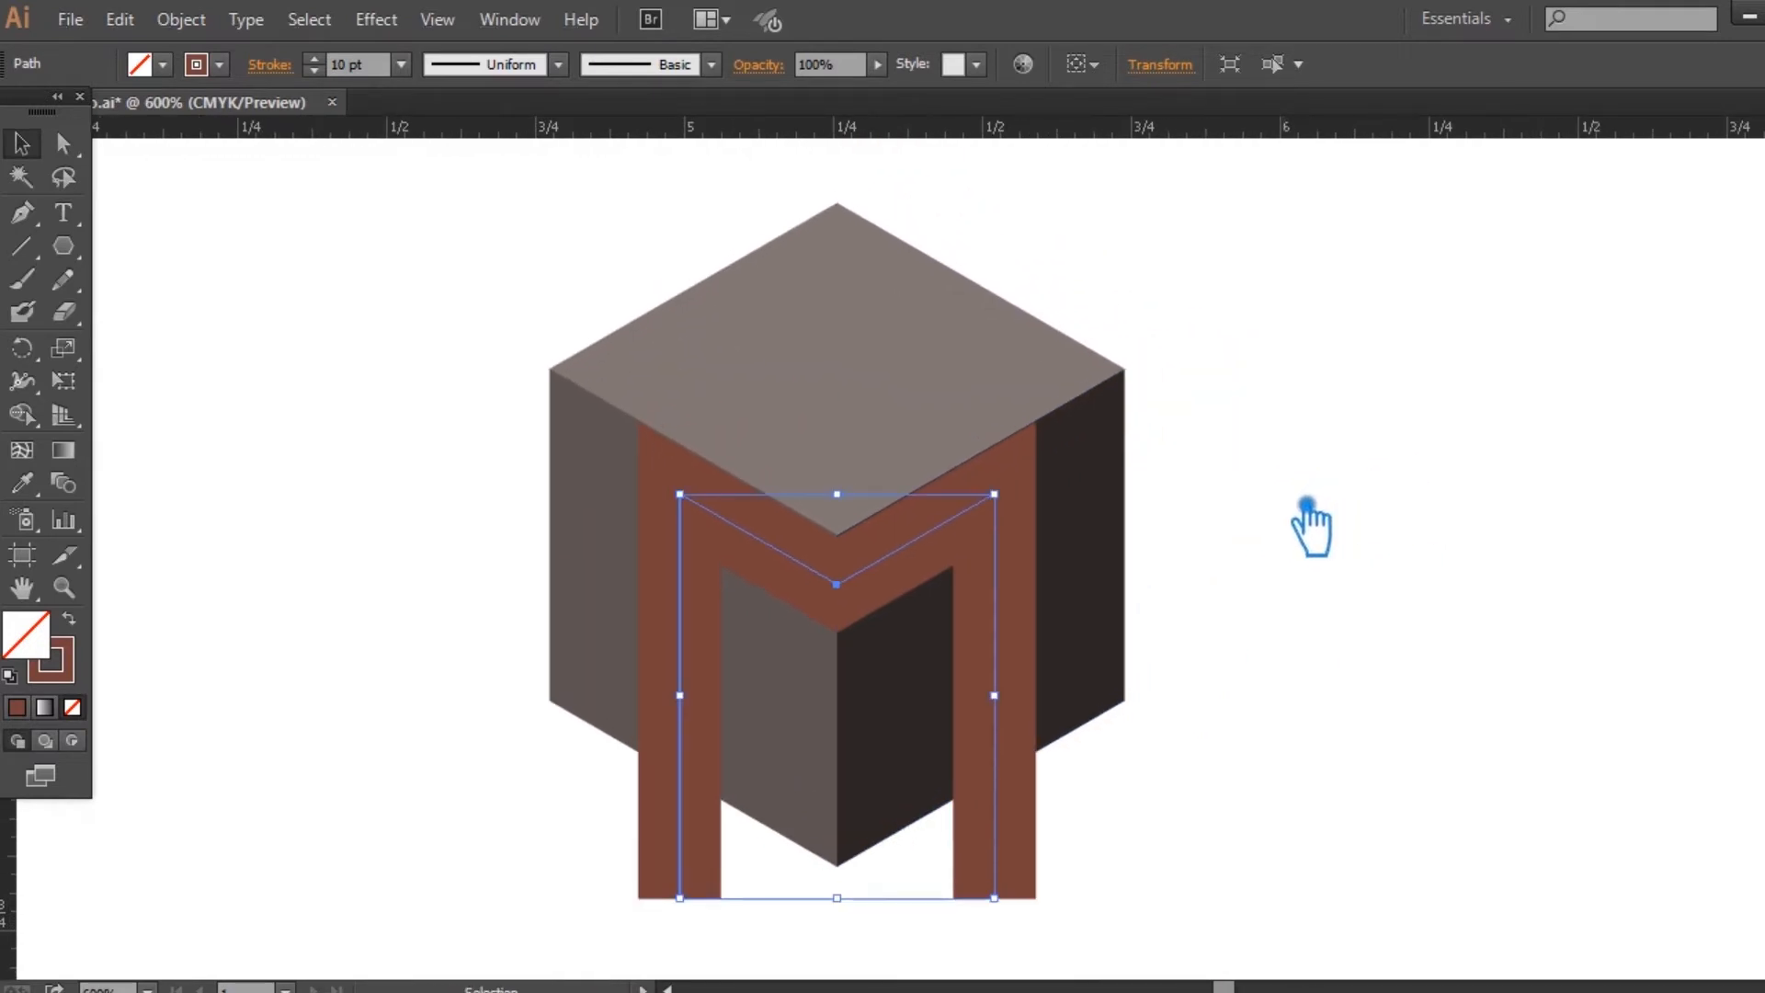
pyautogui.click(1140, 471)
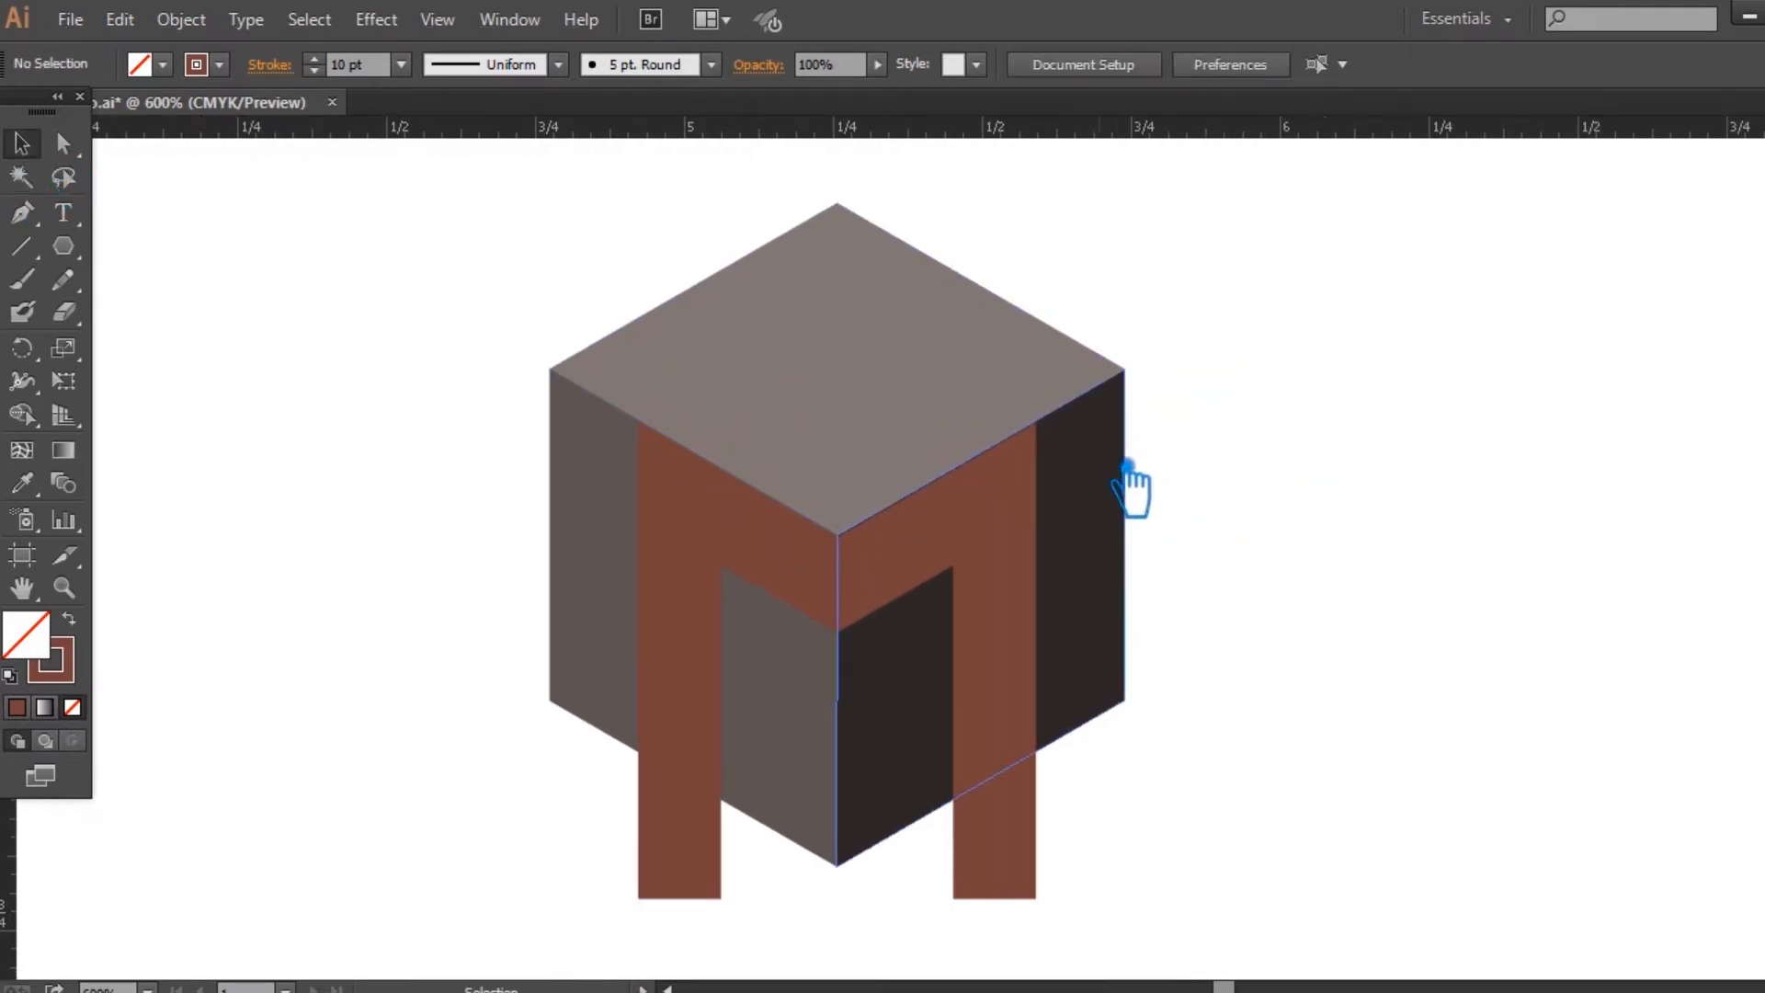
pyautogui.click(1120, 471)
pyautogui.click(1194, 471)
pyautogui.moveTo(1293, 736); pyautogui.dragTo(433, 322)
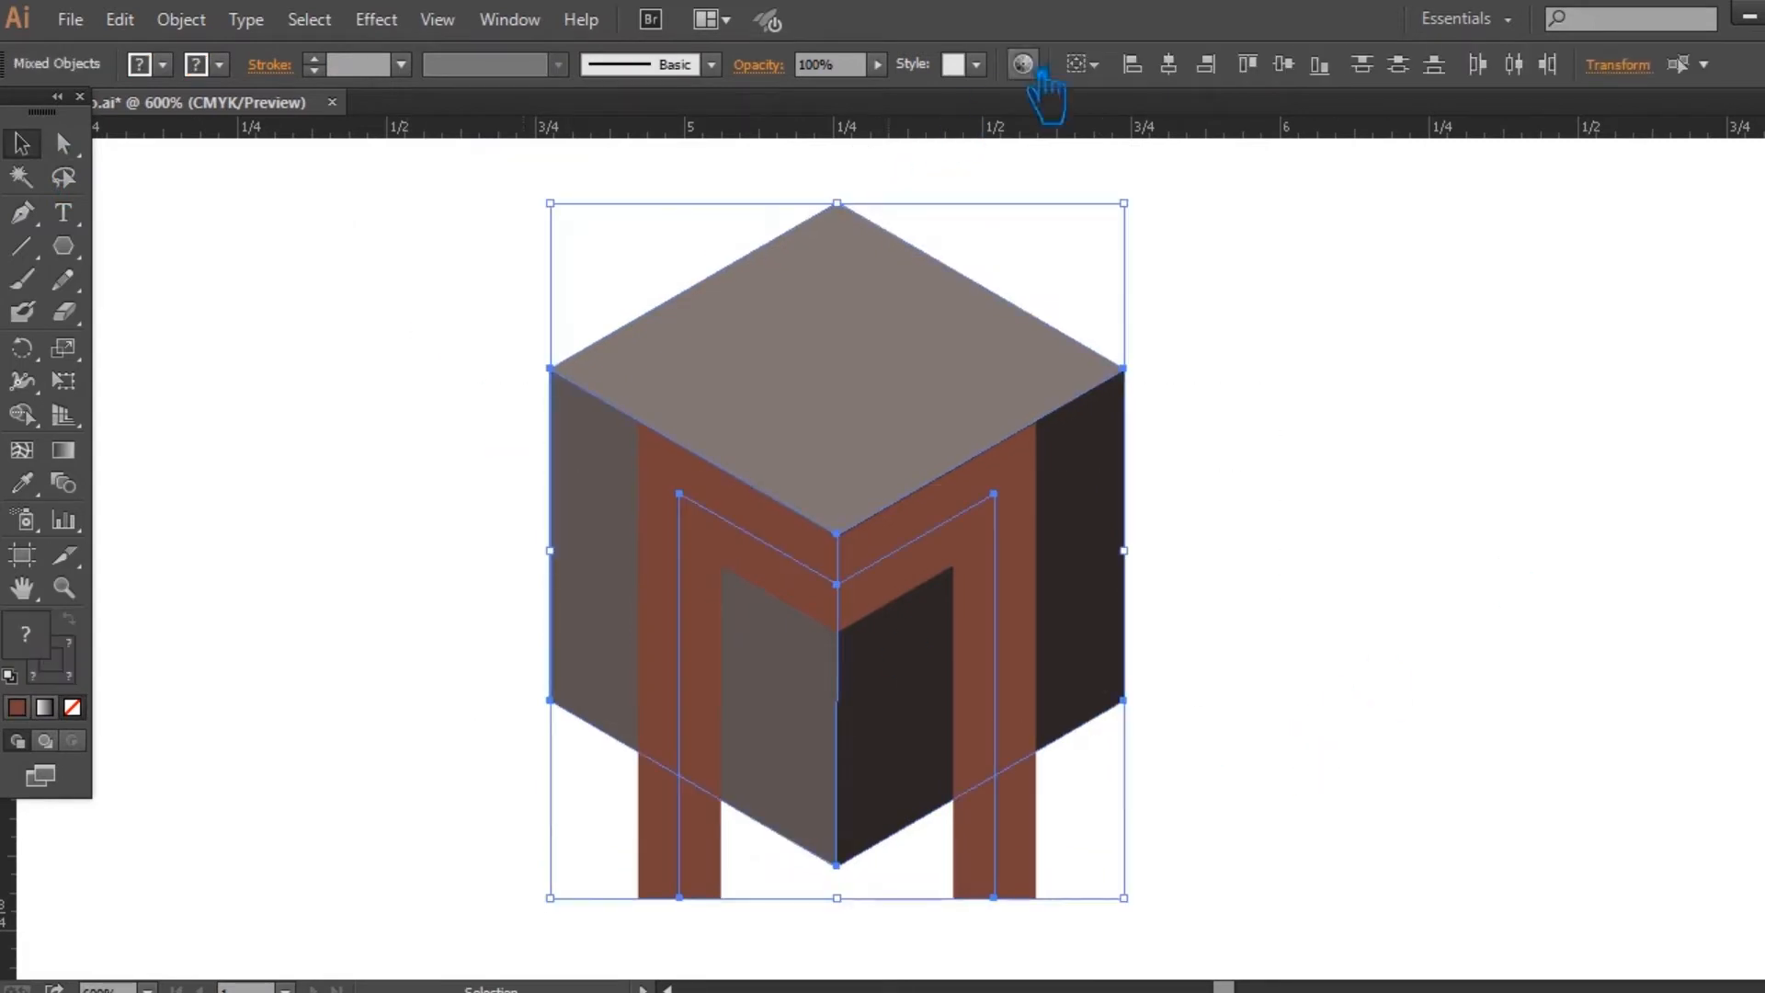
pyautogui.click(1168, 63)
pyautogui.click(1357, 404)
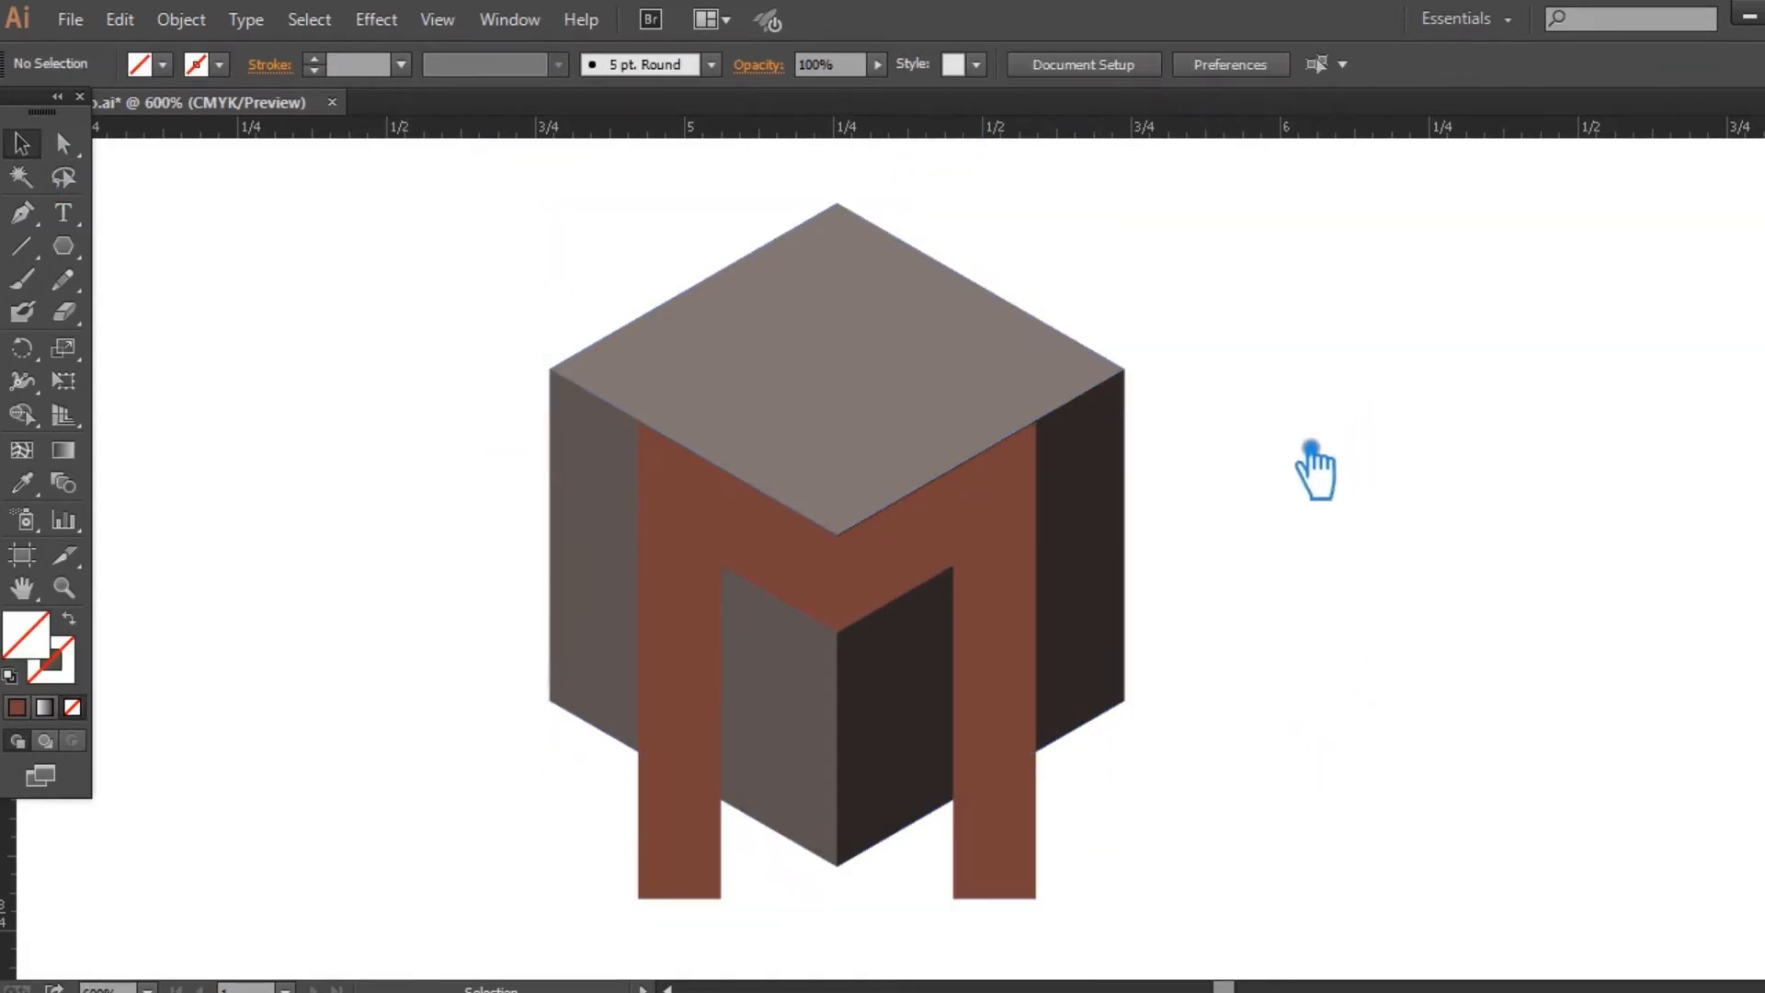
# Step: Expand the reddish-brown path's stroke into a filled shape
pyautogui.click(1016, 524)
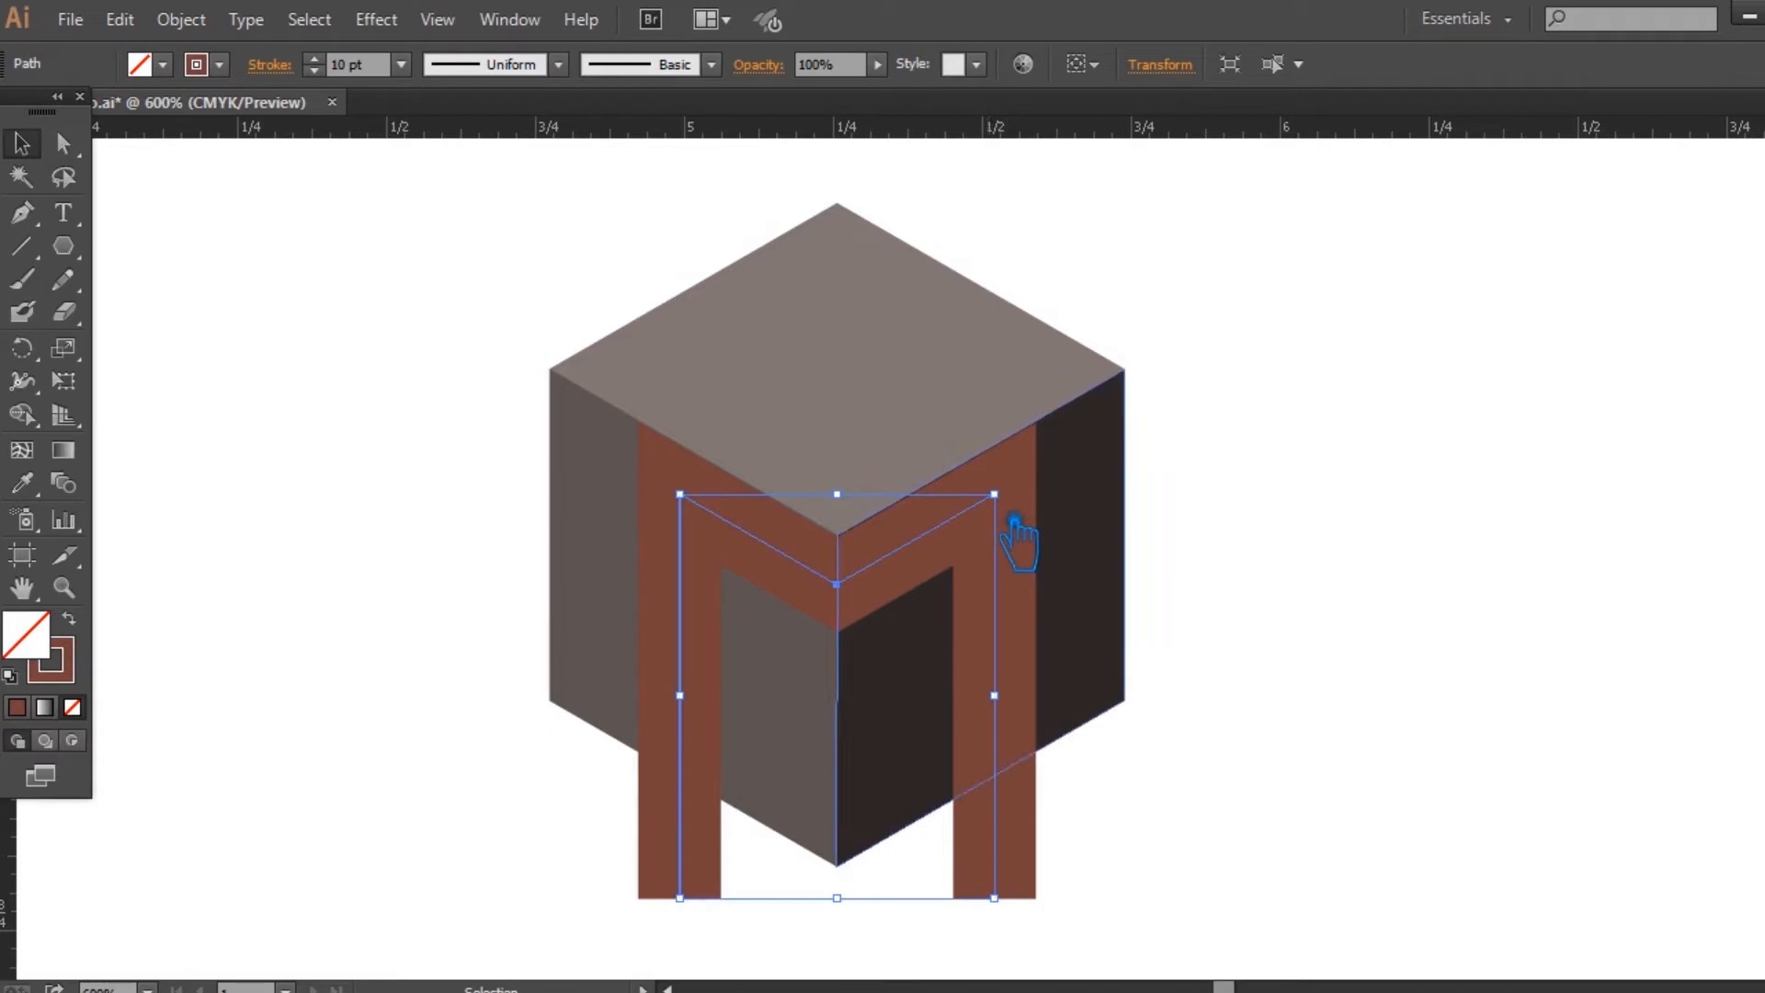
pyautogui.click(181, 19)
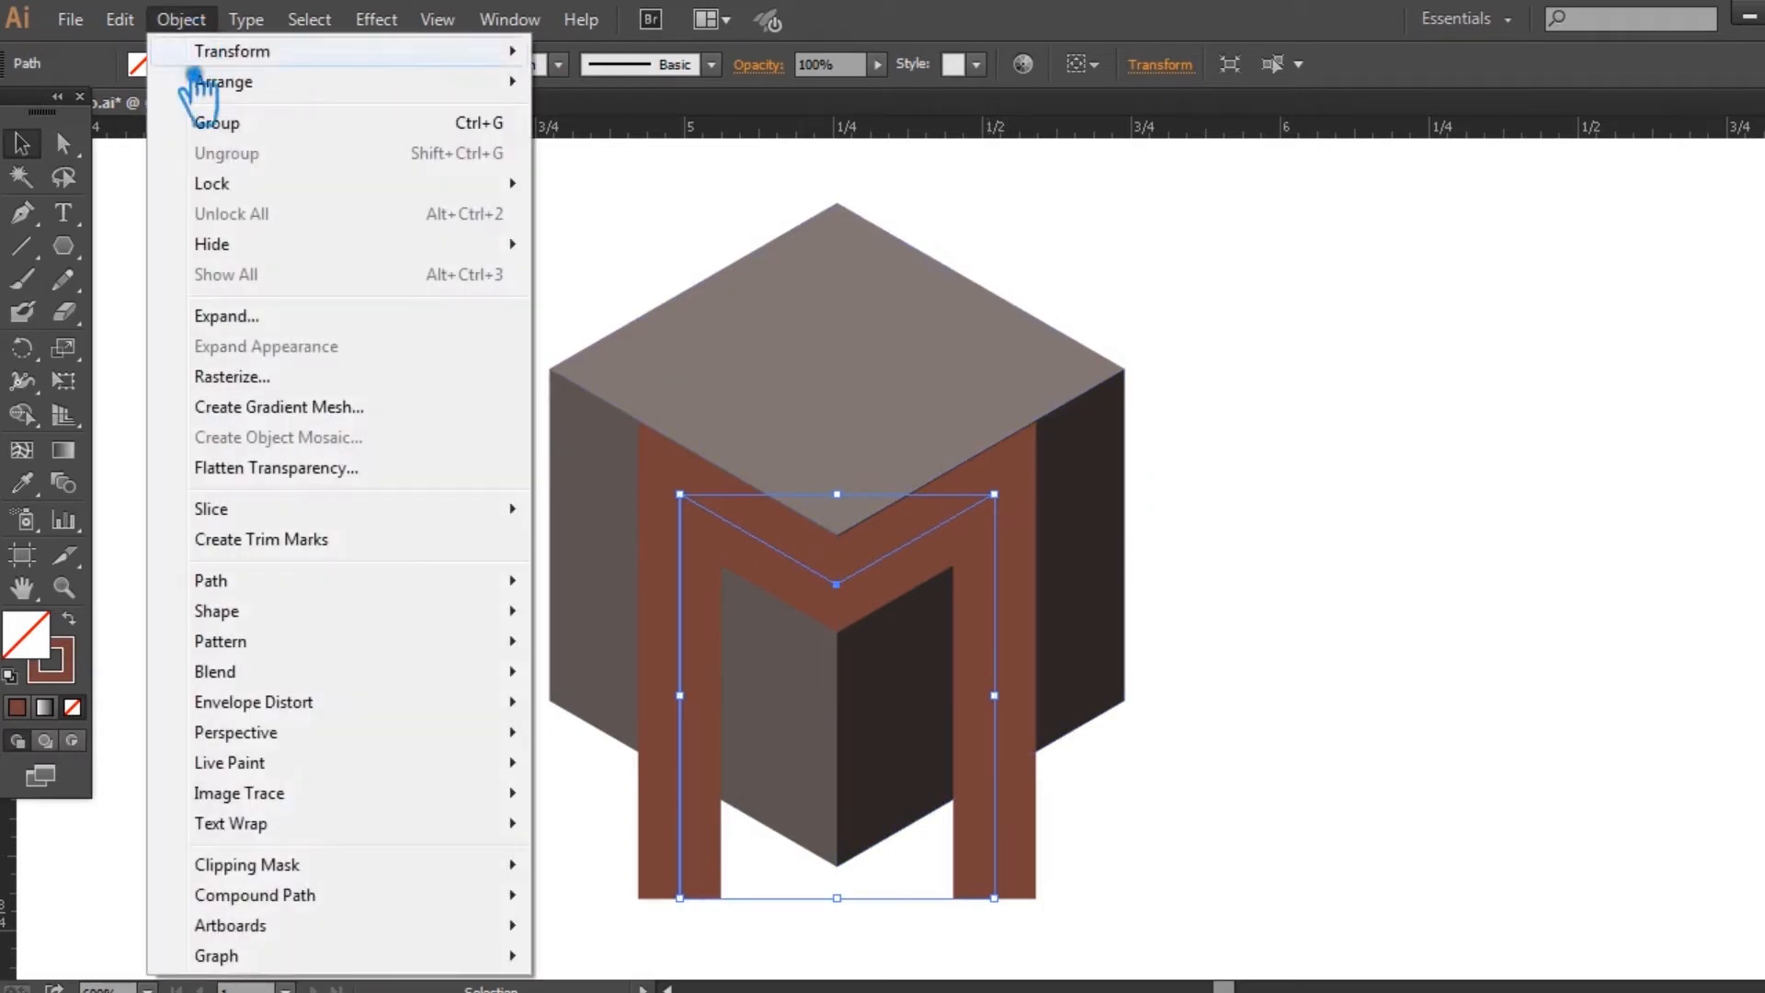
pyautogui.click(260, 323)
pyautogui.click(886, 674)
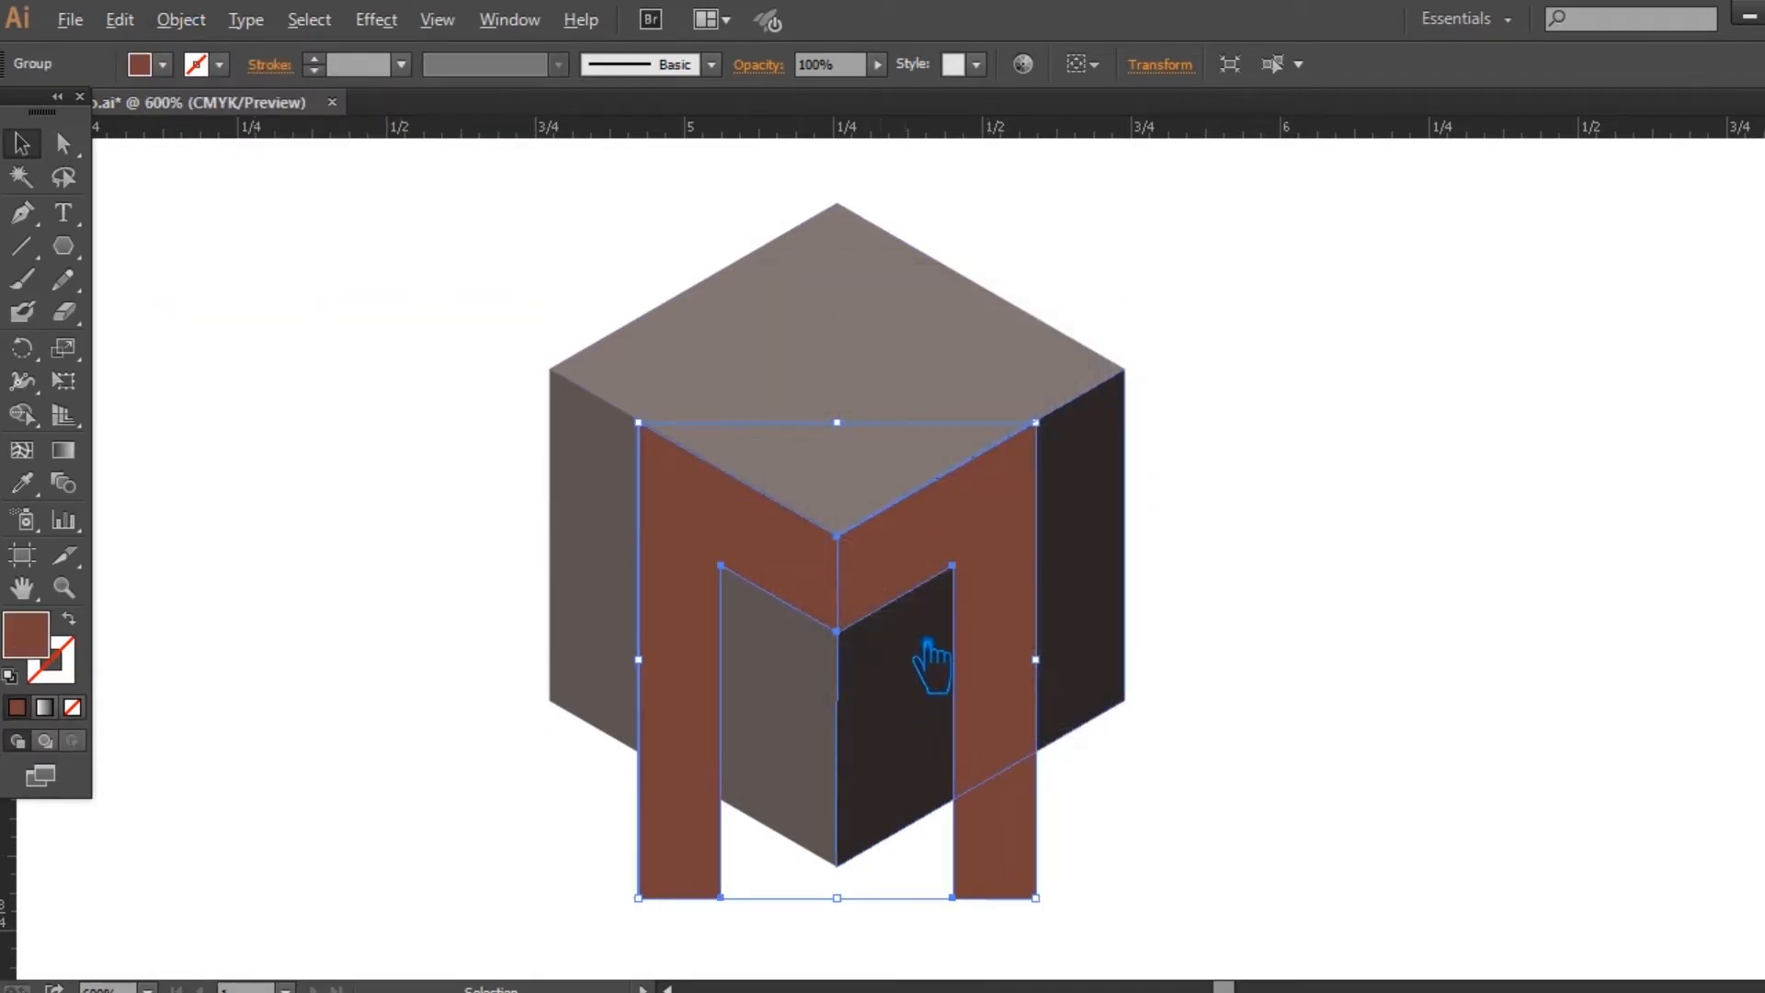
# Step: Shift the expanded shape slightly upward so its V notch meets the front corner of the cube's top face
pyautogui.scroll(2, 871, 587)
pyautogui.scroll(5, 871, 586)
pyautogui.moveTo(764, 347); pyautogui.dragTo(983, 816)
pyautogui.moveTo(819, 604); pyautogui.dragTo(820, 584)
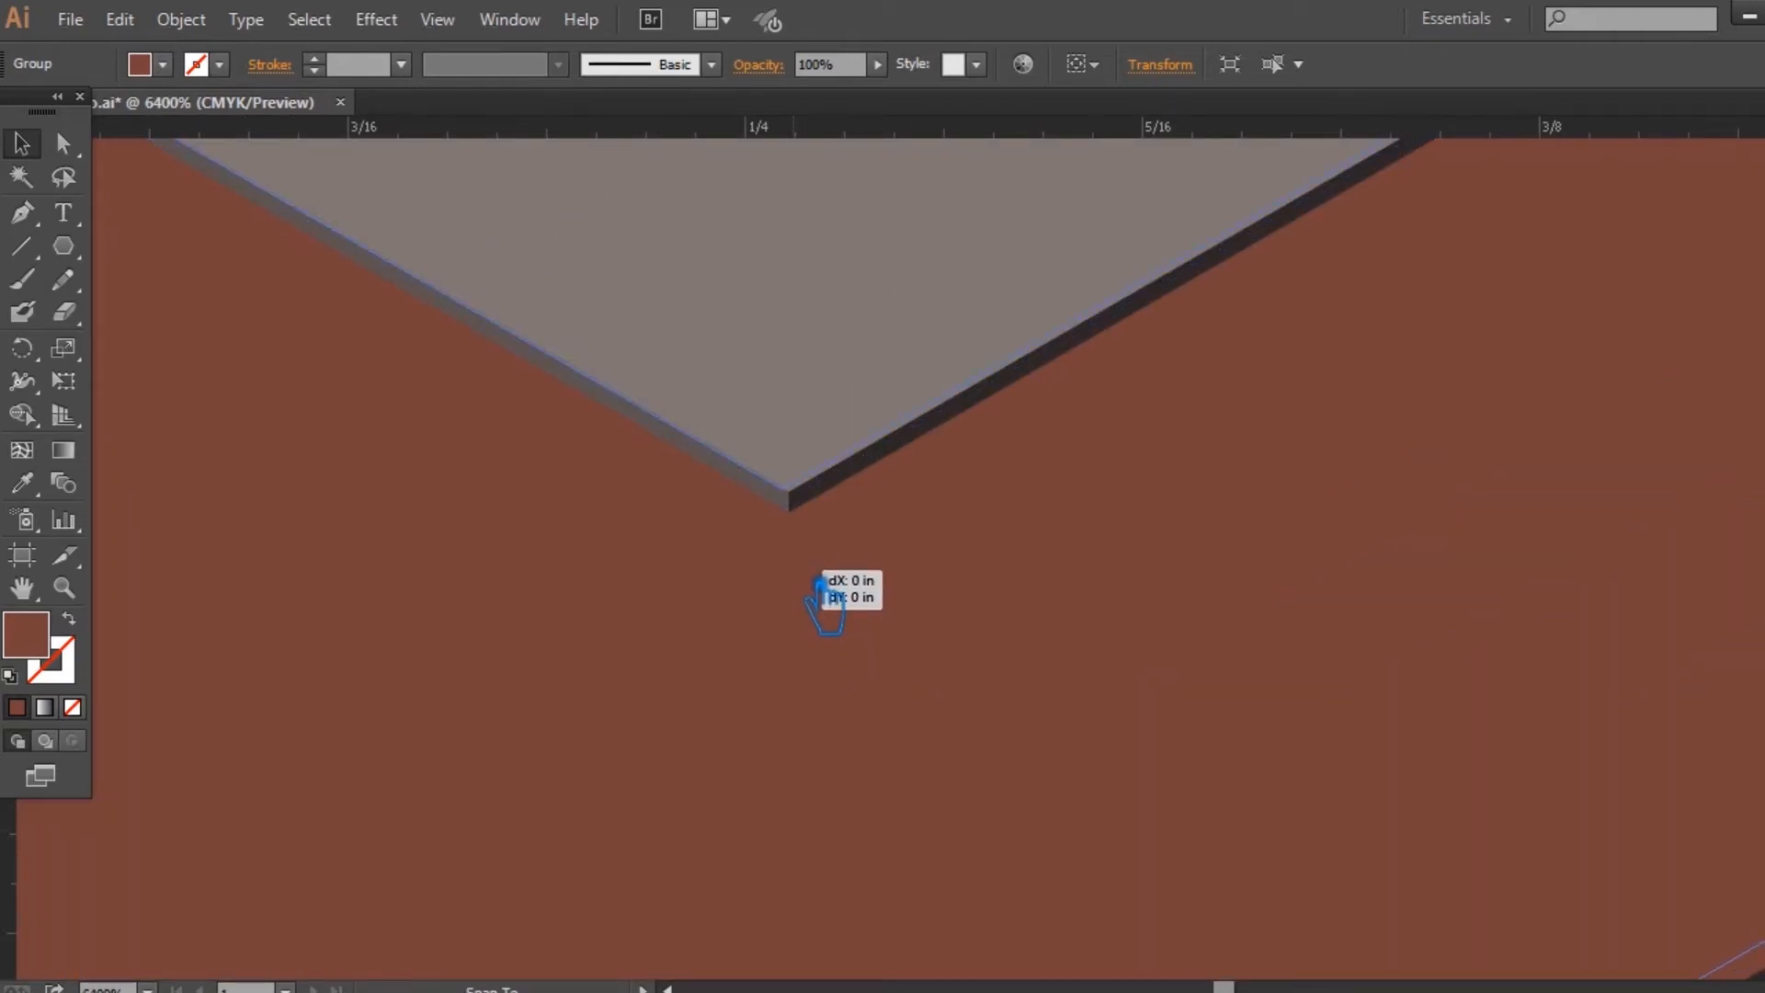
pyautogui.moveTo(820, 584); pyautogui.dragTo(819, 584)
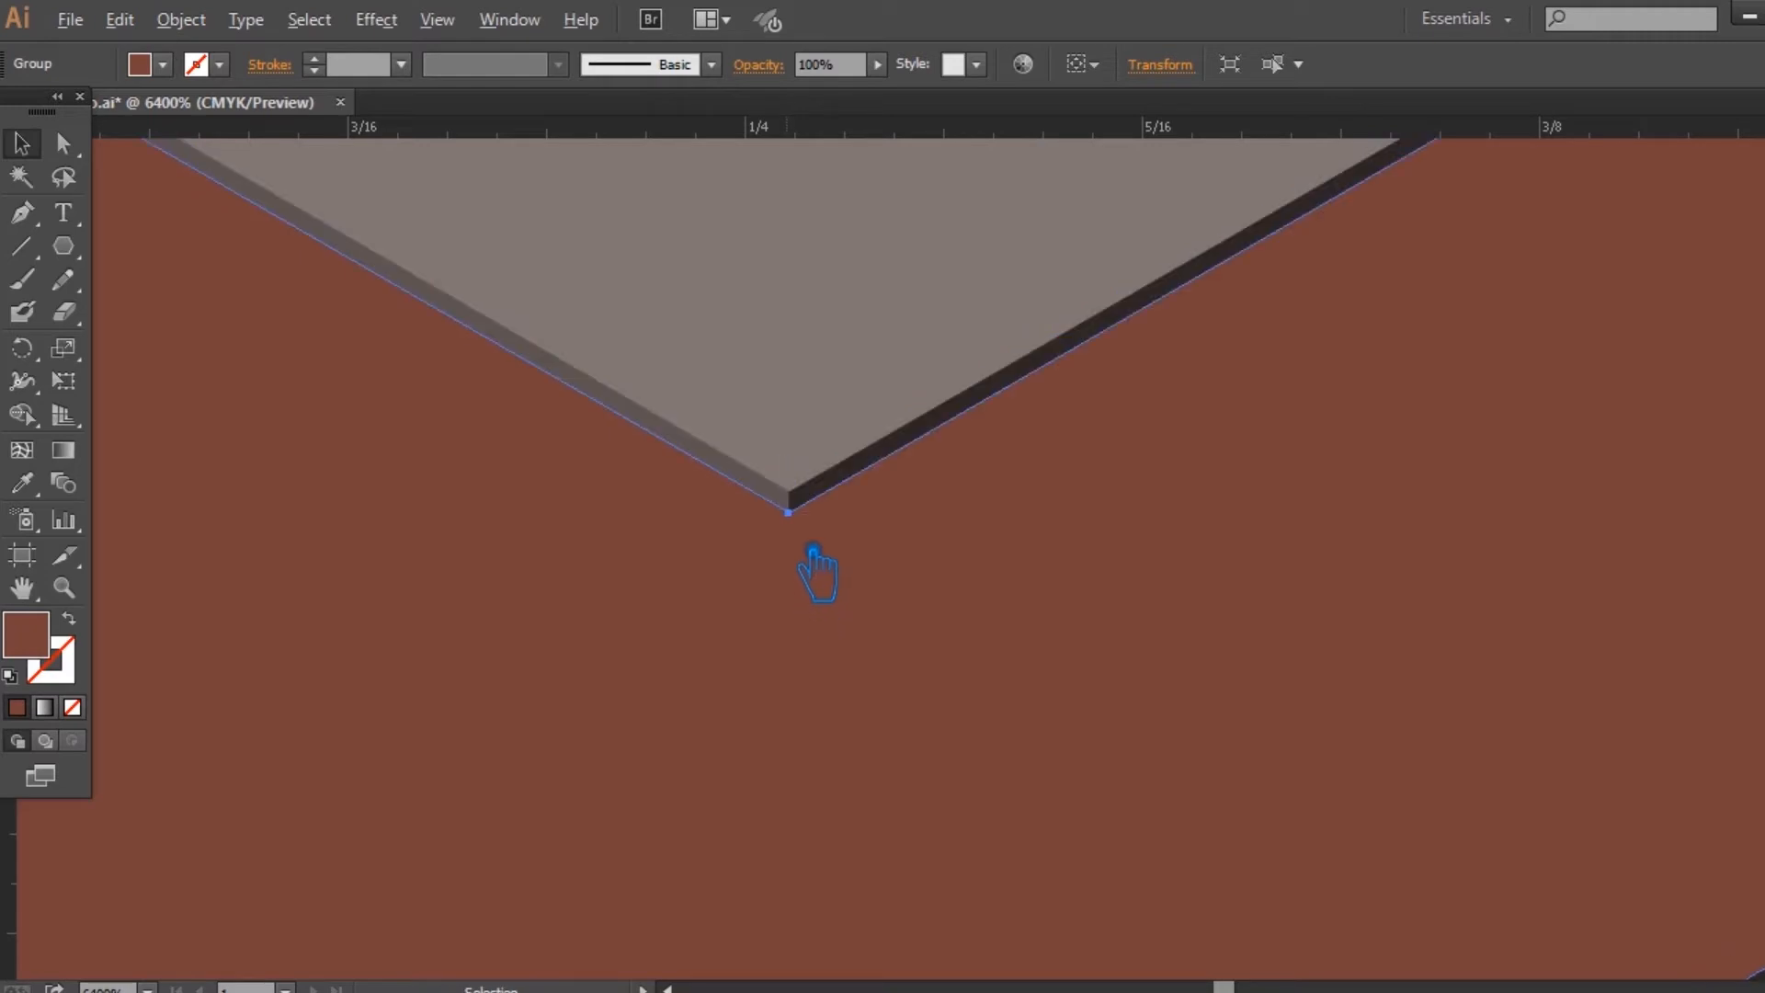
pyautogui.click(816, 587)
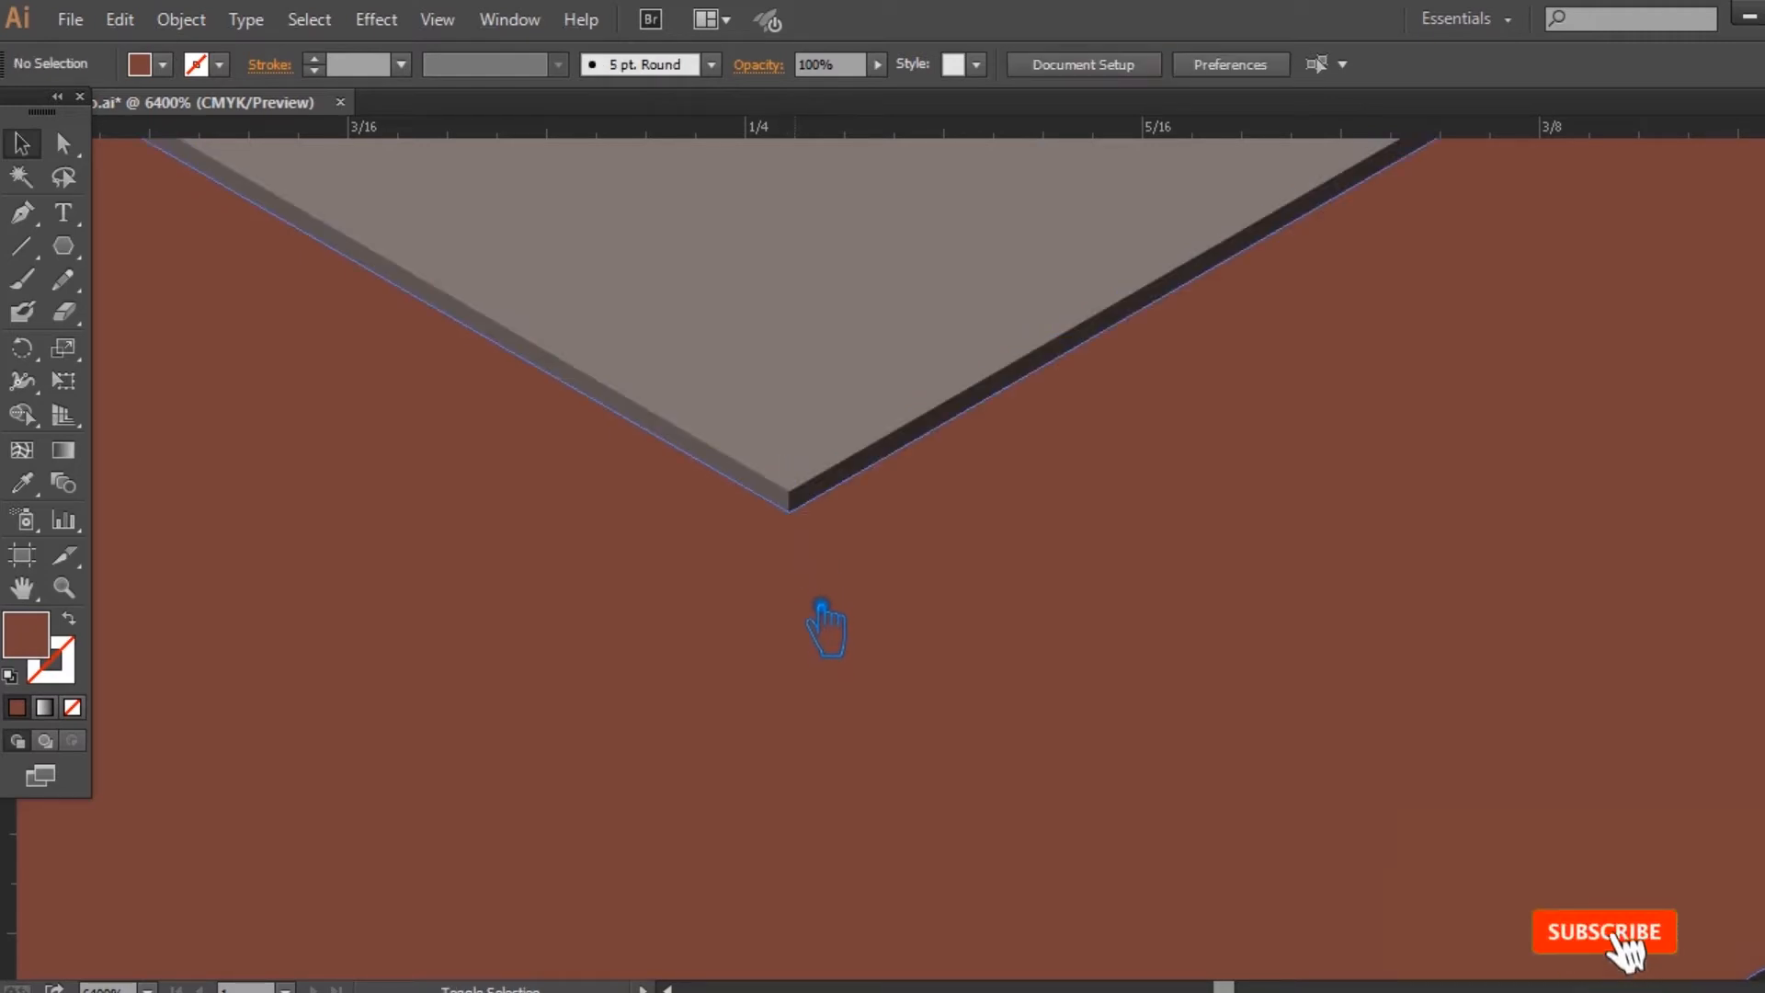
pyautogui.moveTo(832, 753); pyautogui.dragTo(832, 755)
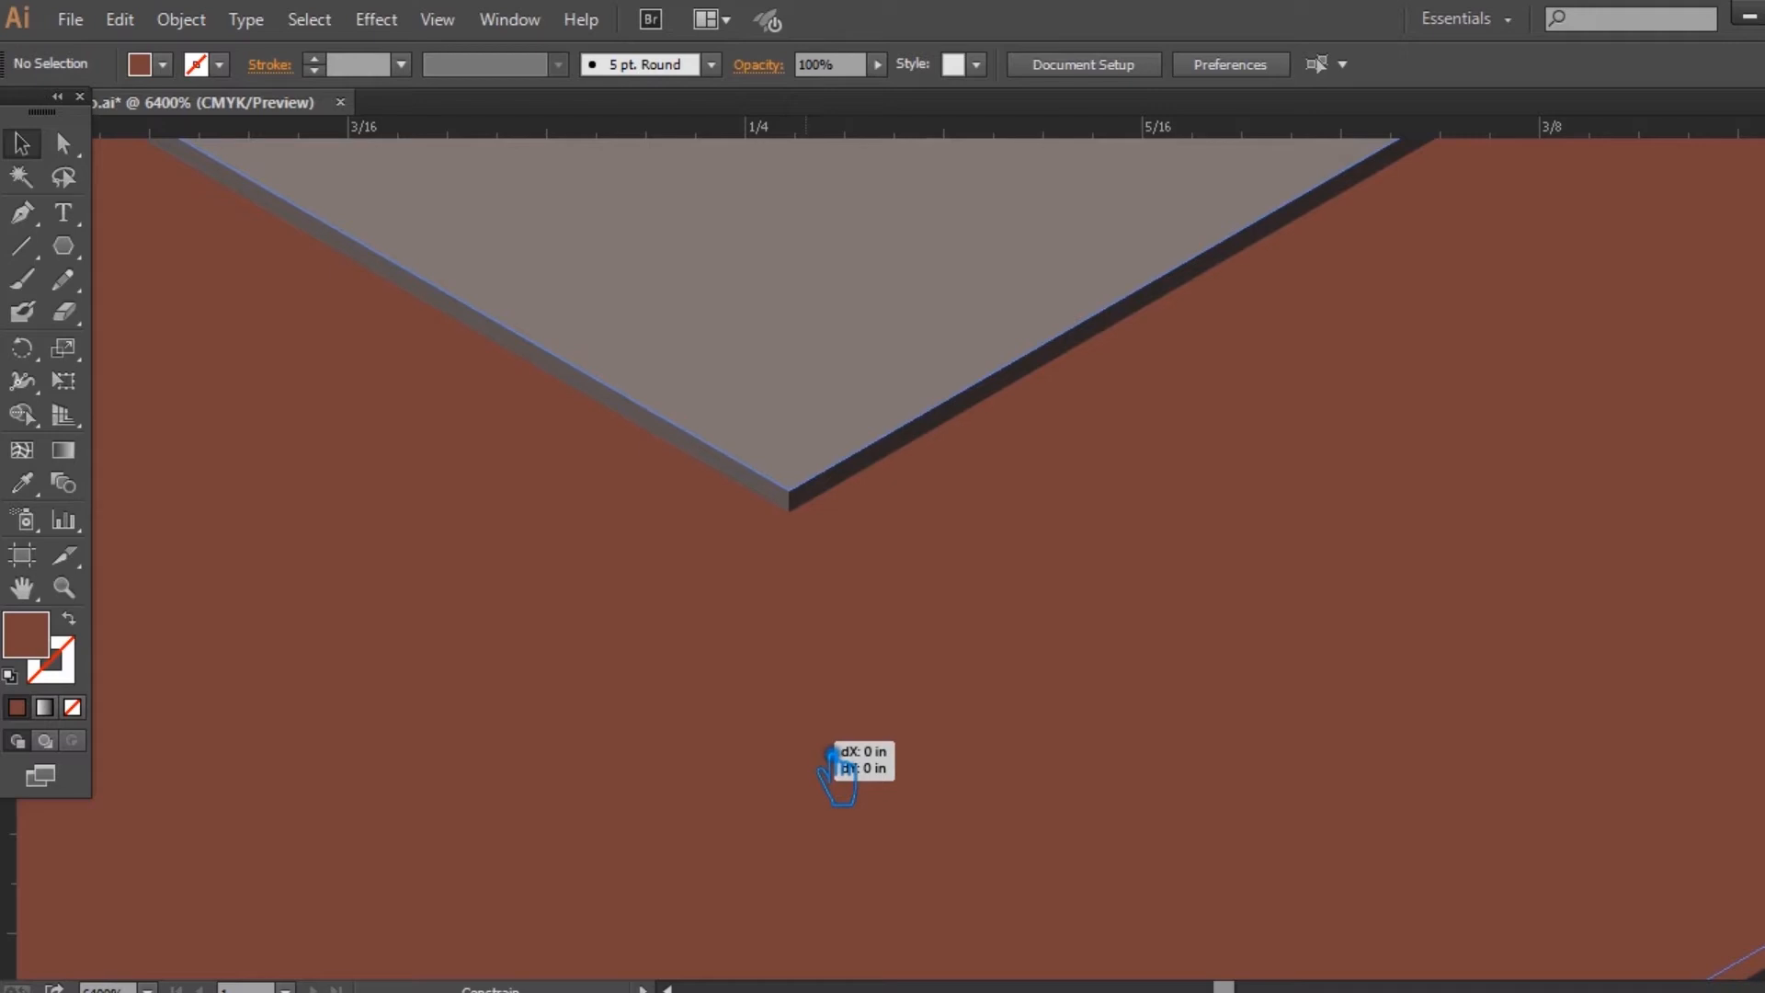
pyautogui.moveTo(834, 754); pyautogui.dragTo(837, 756)
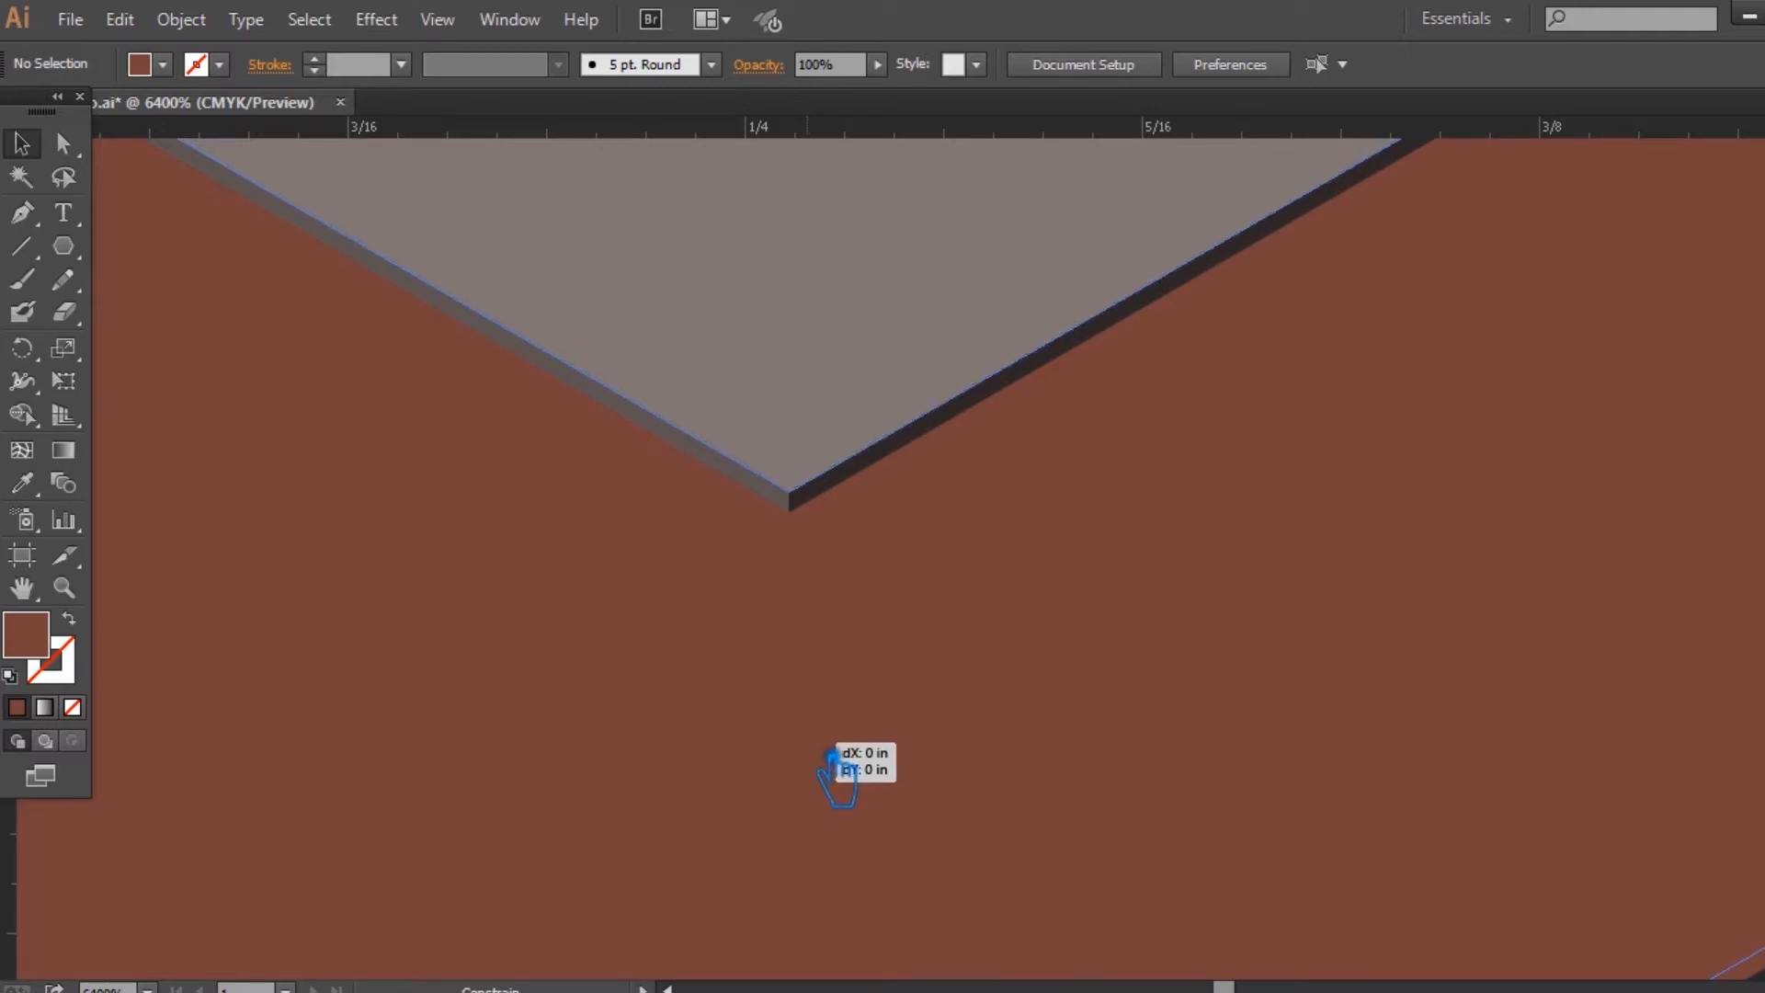
pyautogui.moveTo(832, 756); pyautogui.dragTo(833, 756)
pyautogui.scroll(-7, 886, 744)
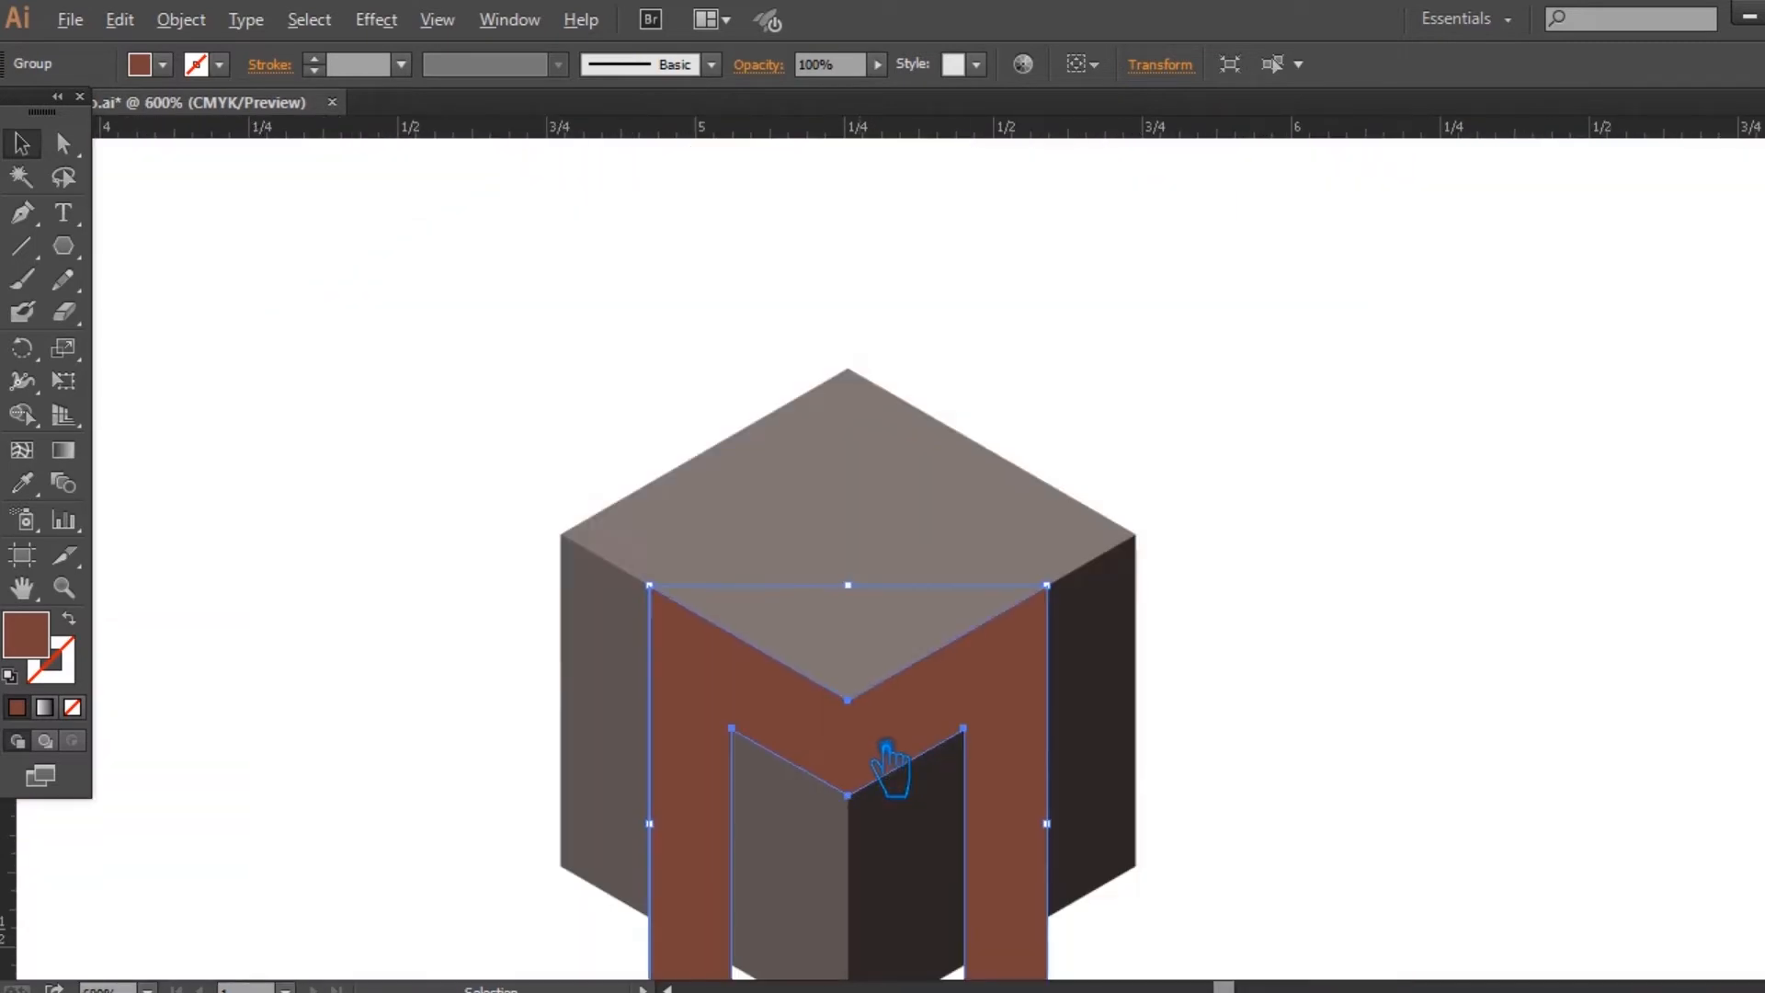
# Step: Divide the cube and the expanded reddish-brown shape into separate pieces with the Pathfinder Divide operation
pyautogui.click(1327, 702)
pyautogui.moveTo(1328, 702); pyautogui.dragTo(1274, 501)
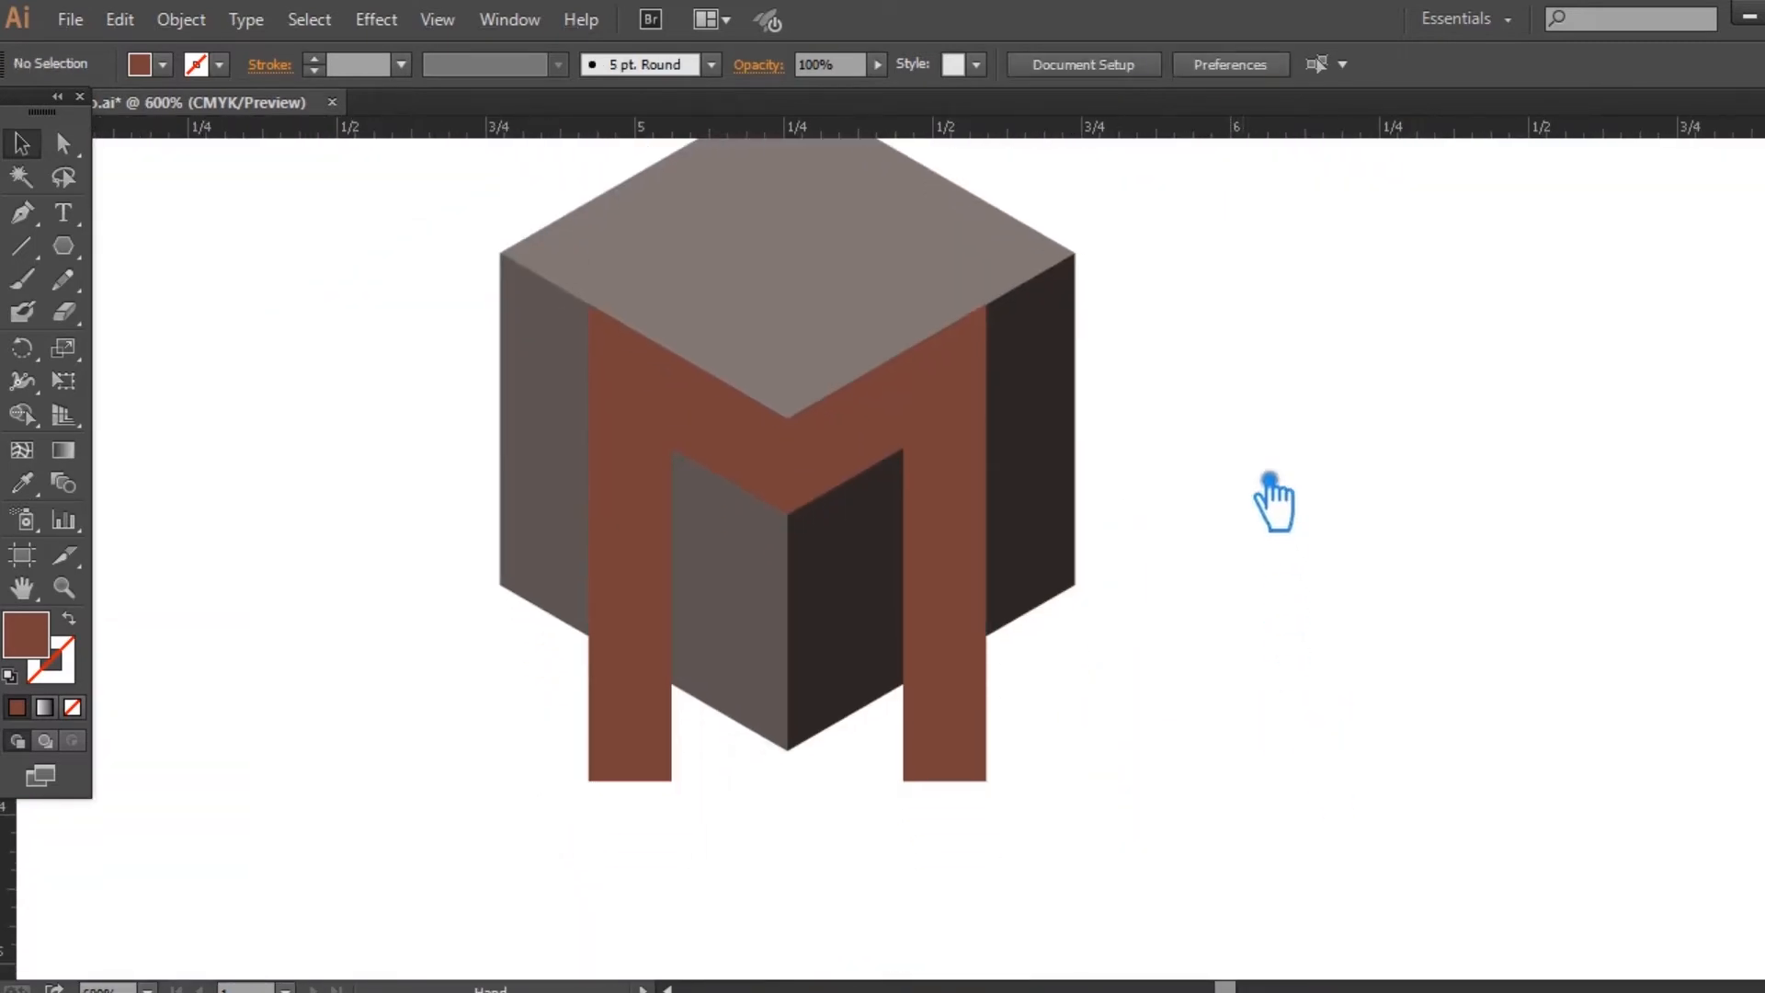
pyautogui.click(966, 485)
pyautogui.keyDown('shift'); pyautogui.click(1067, 472); pyautogui.keyUp('shift')
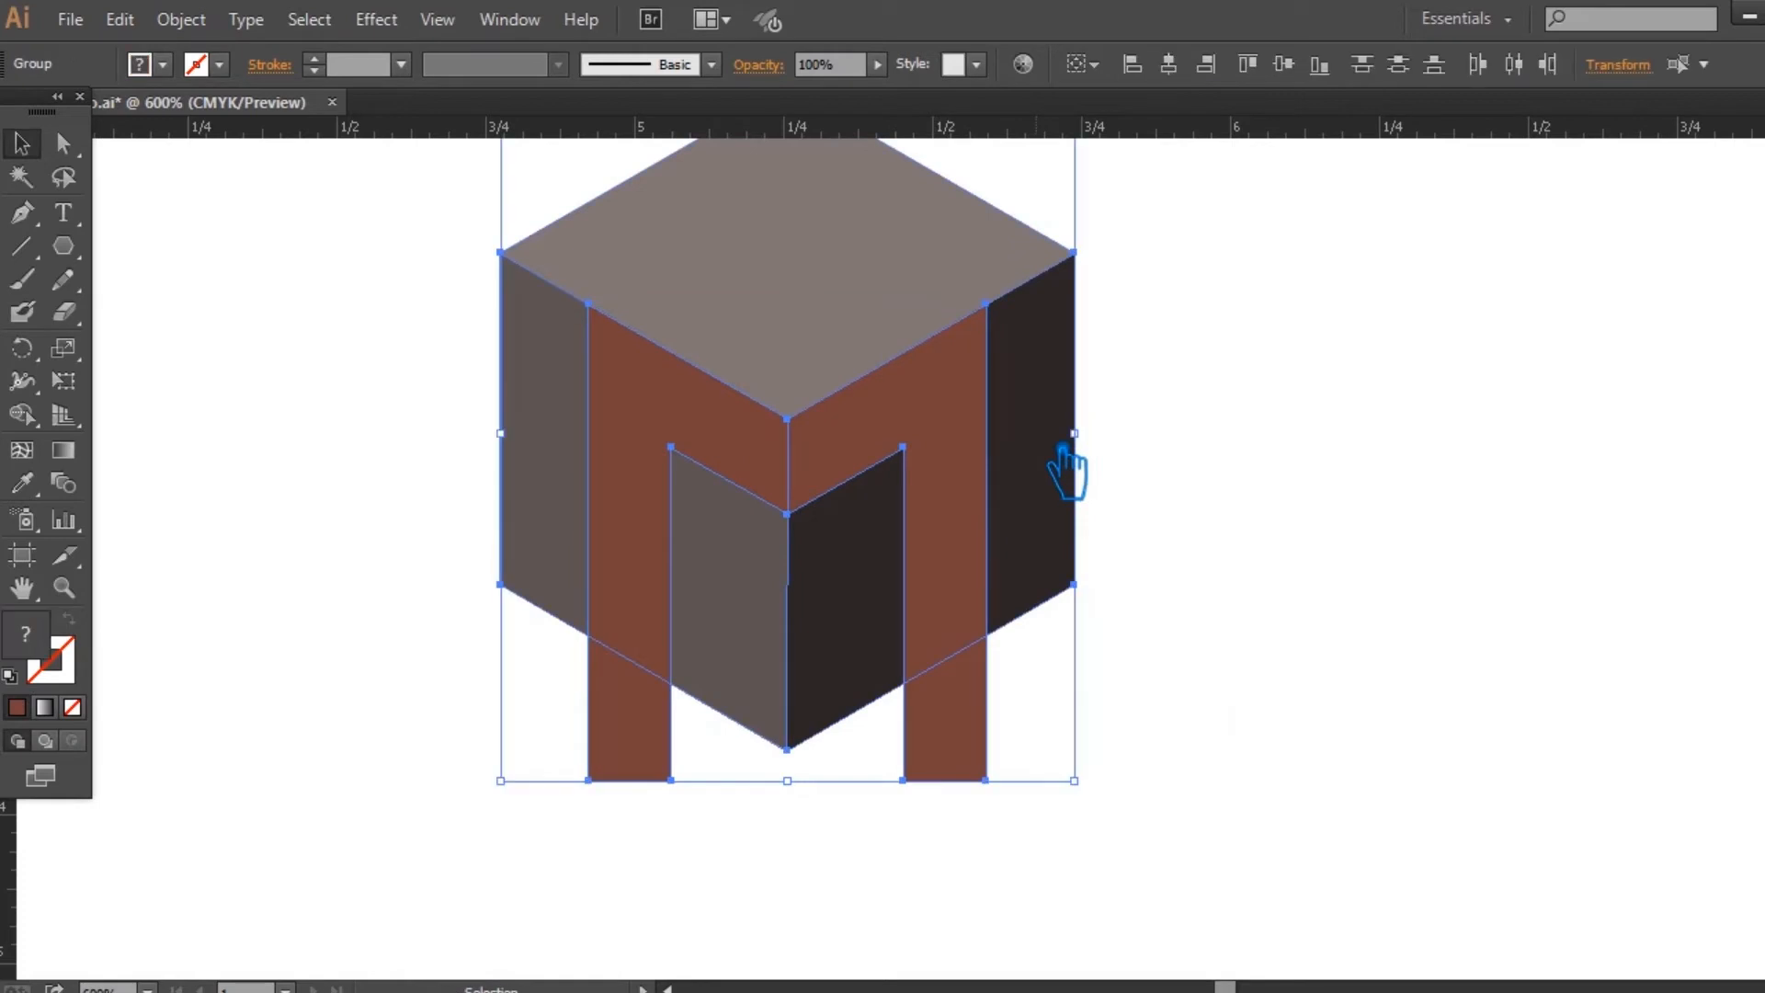
pyautogui.hotkey('ctrl', 'shift', 'F9')
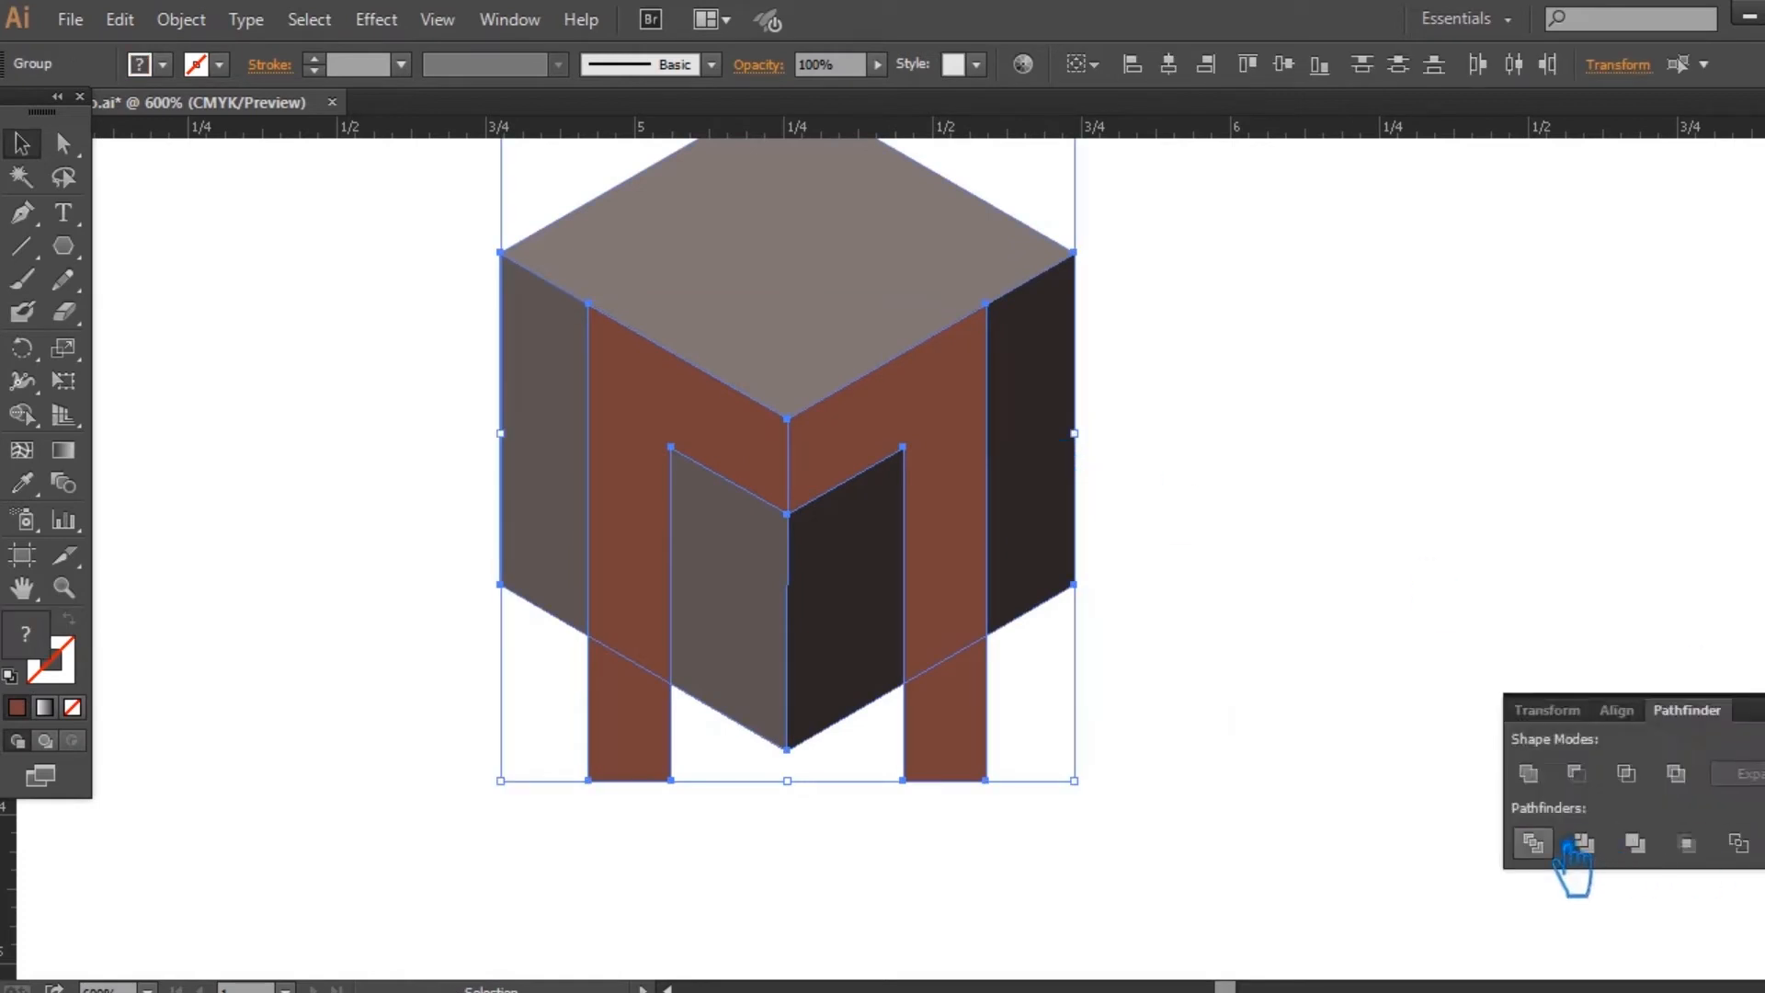
pyautogui.click(1597, 785)
pyautogui.hotkey('ctrl', 'z')
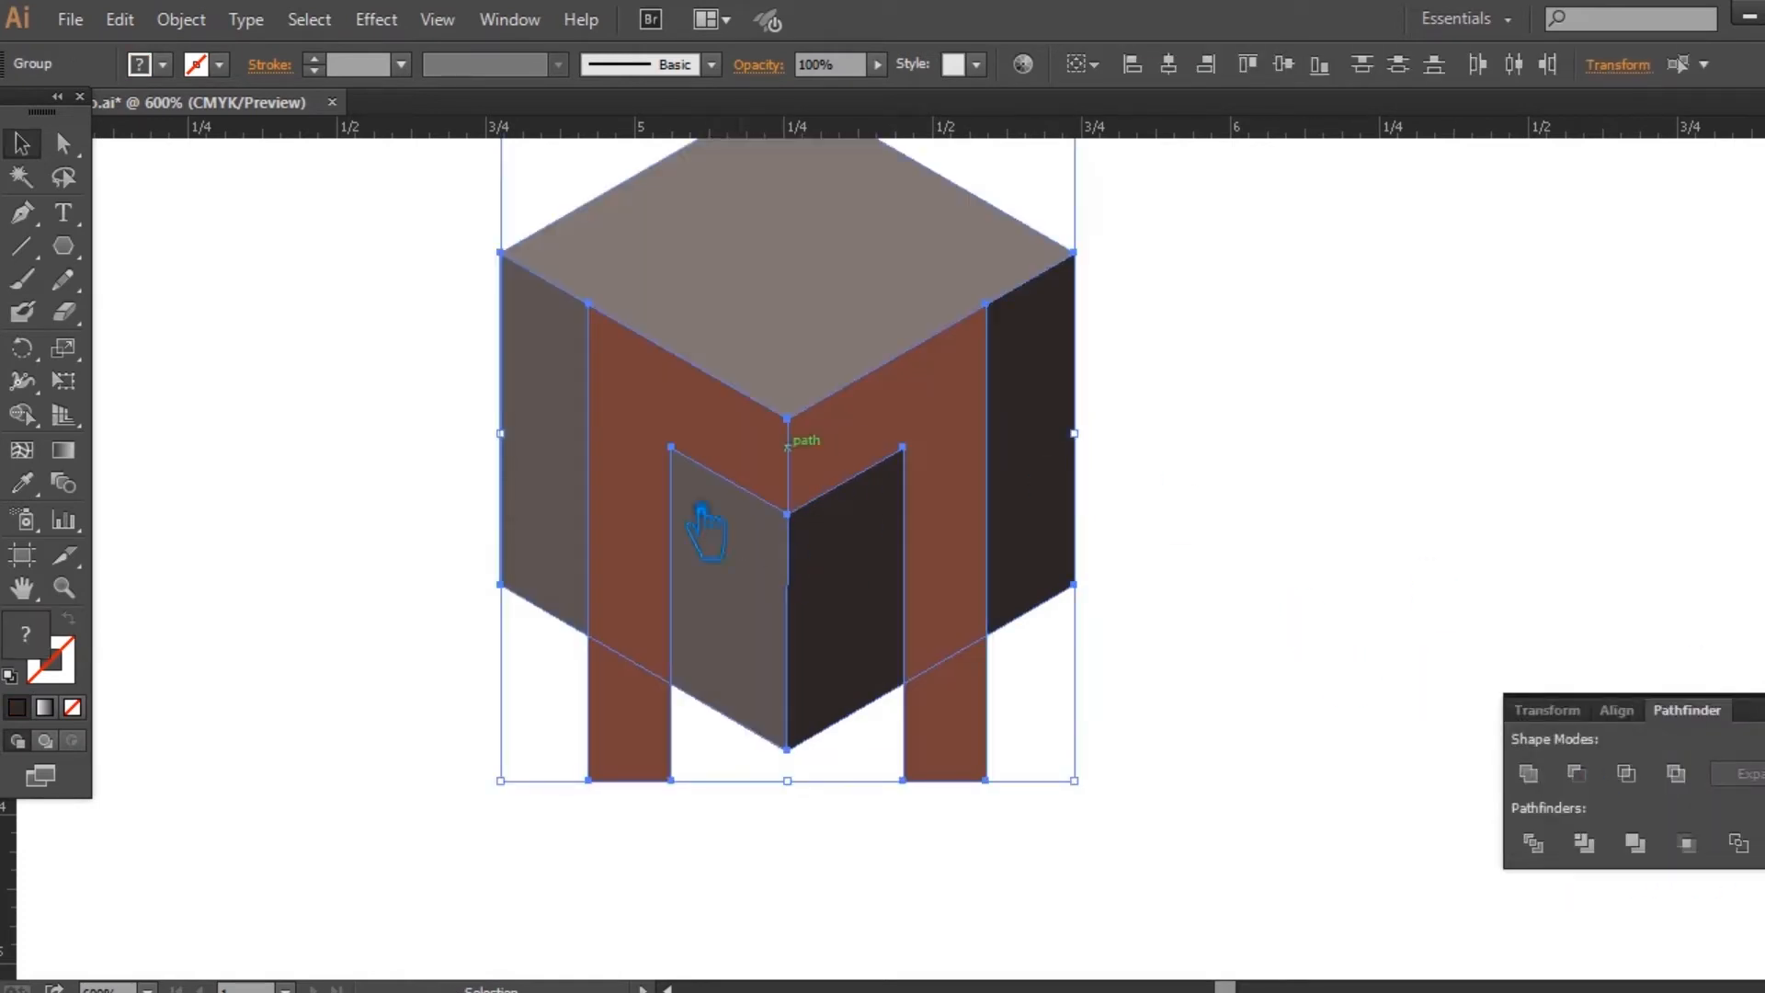
pyautogui.click(1533, 843)
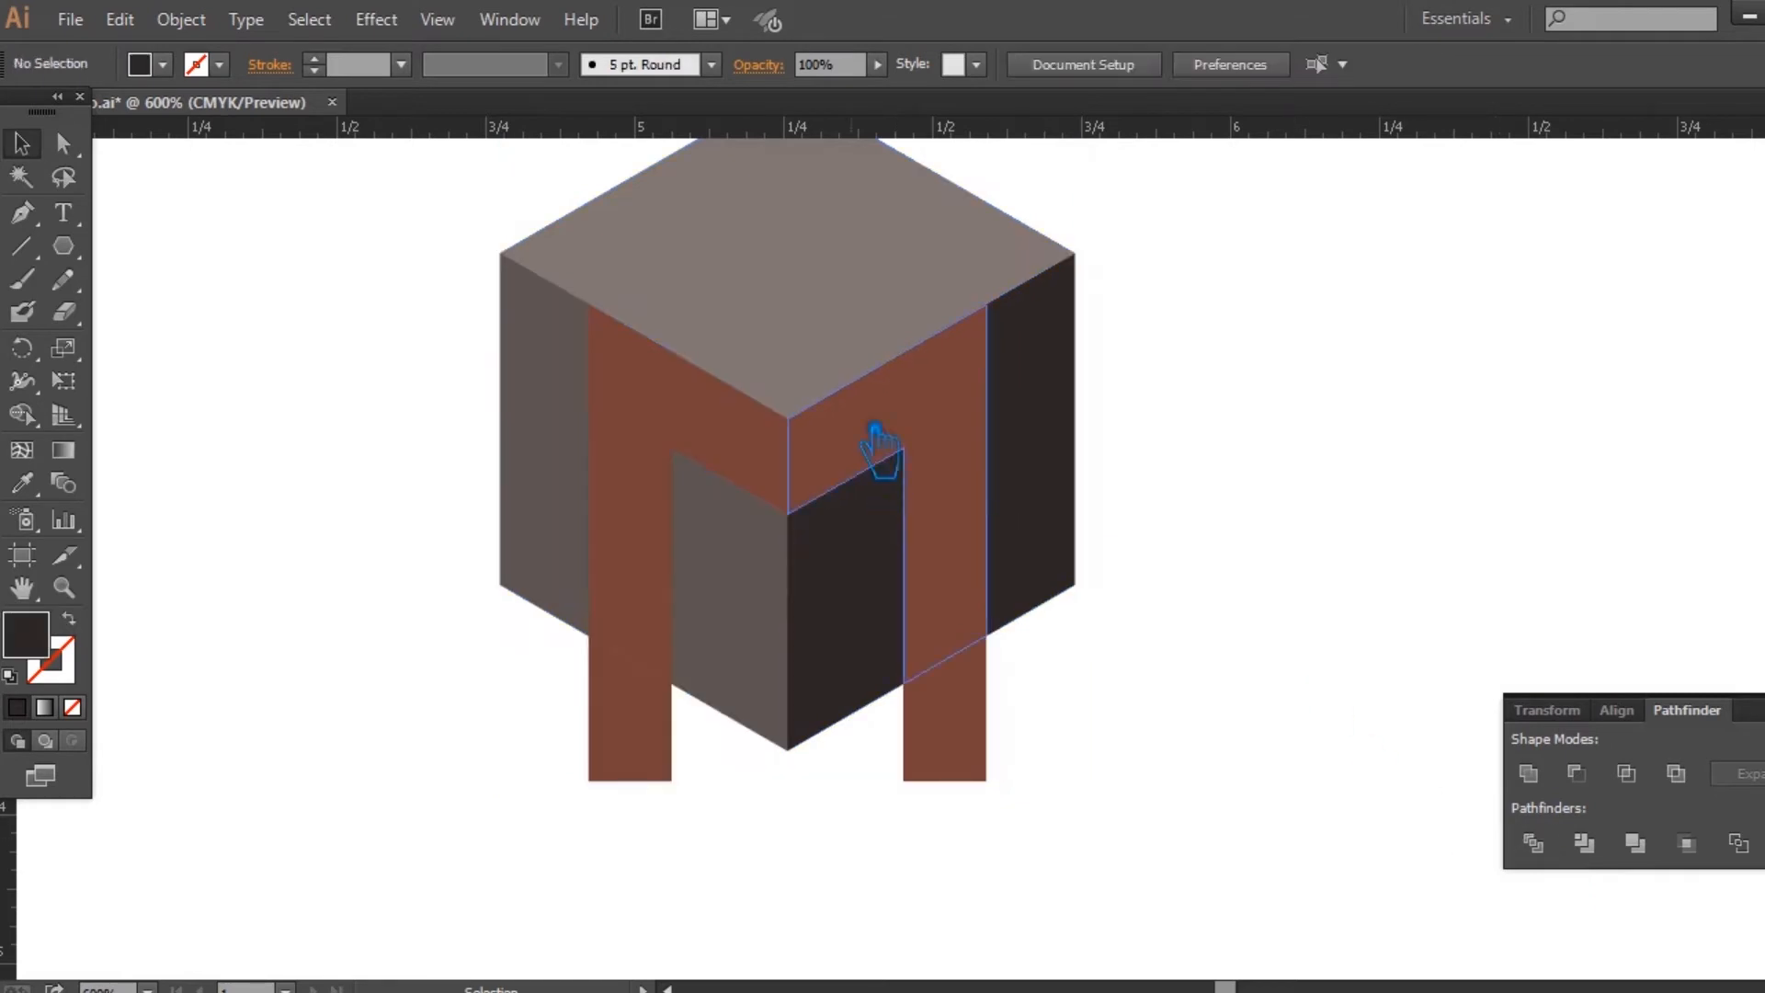
# Step: Ungroup the divided pieces and delete the two reddish-brown pieces on the dark face, including the part extending below the cube
pyautogui.rightClick(916, 394)
pyautogui.click(993, 553)
pyautogui.click(989, 748)
pyautogui.click(980, 746)
pyautogui.press('Delete')
pyautogui.click(964, 498)
pyautogui.press('Delete')
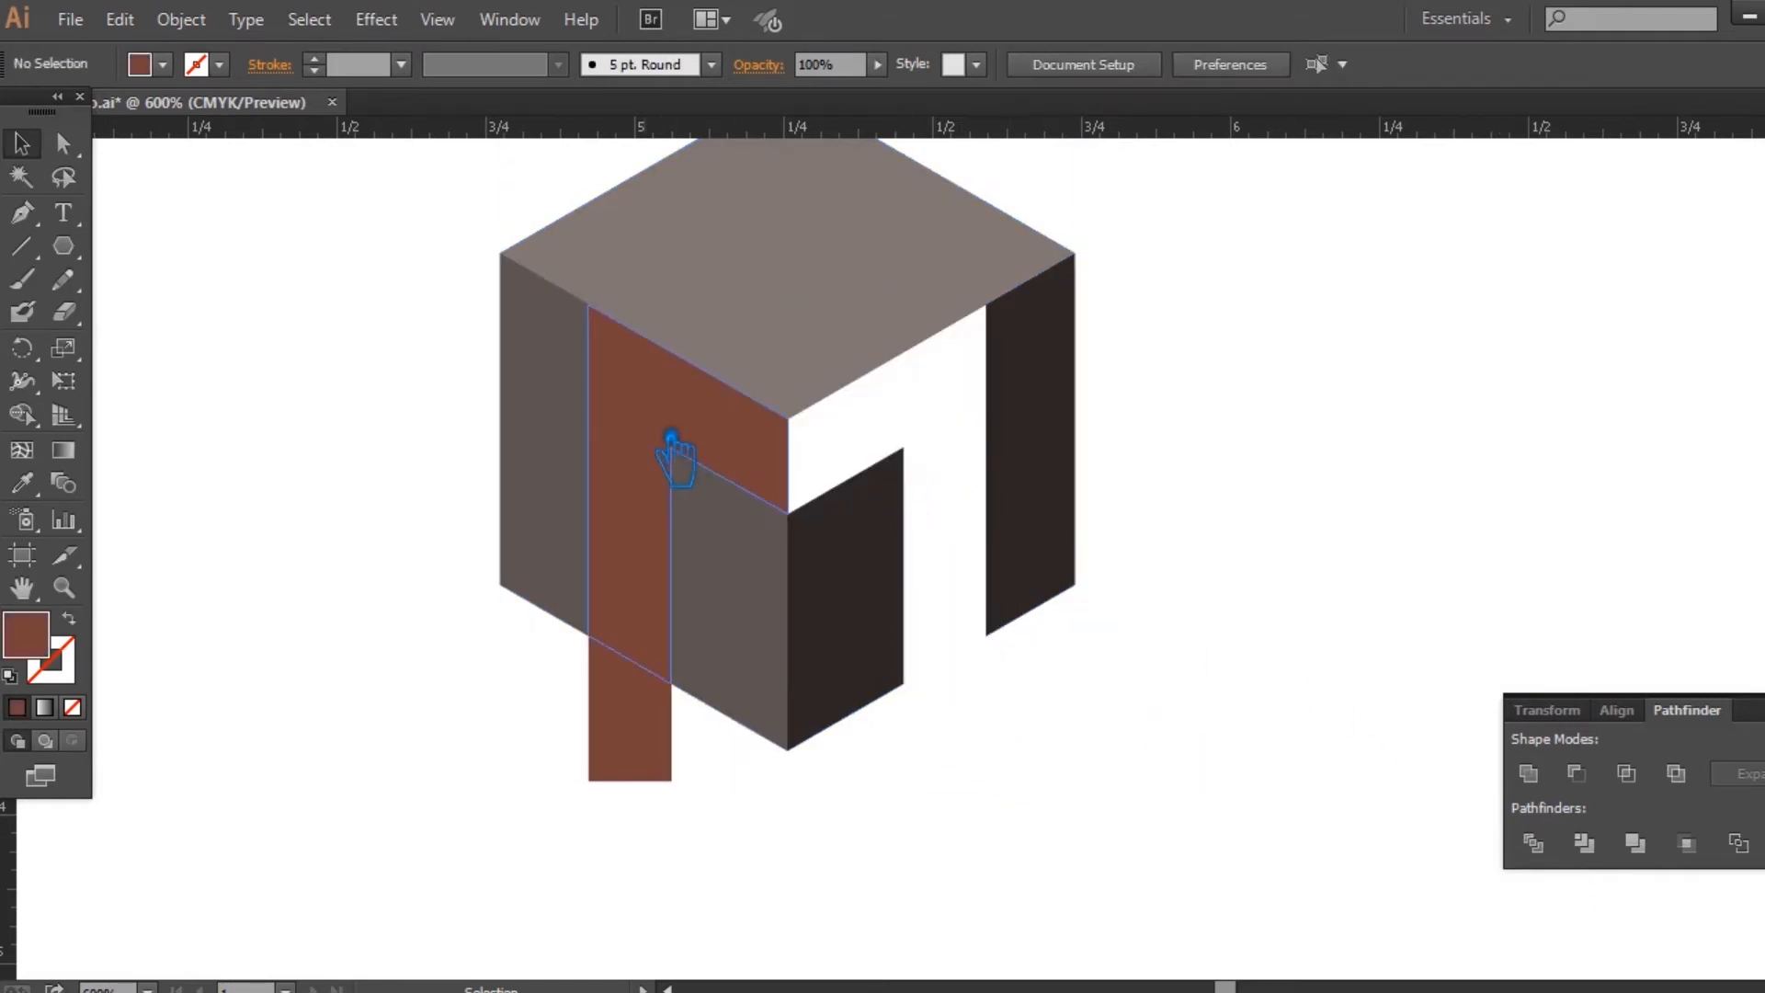
# Step: Delete the reddish-brown piece on the lighter side face and its remaining part extending below the cube
pyautogui.click(677, 460)
pyautogui.press('Delete')
pyautogui.click(632, 731)
pyautogui.press('Delete')
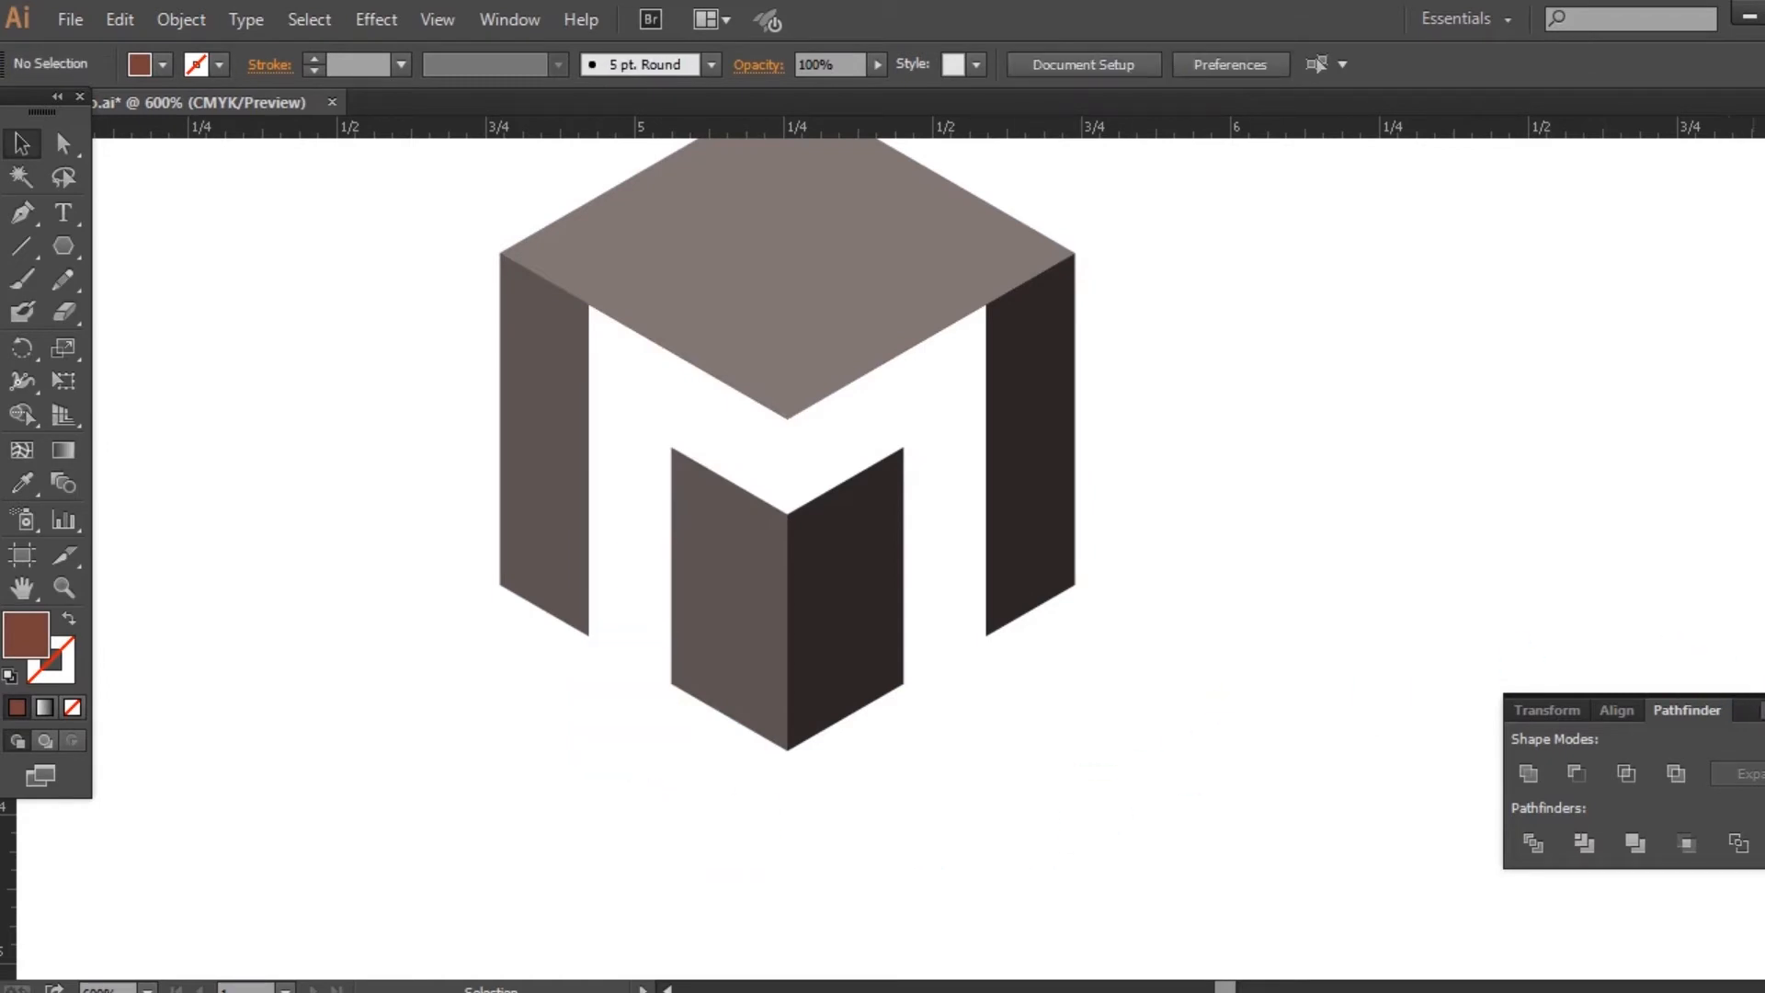
pyautogui.hotkey('shift', 'ctrl', 'F9')
pyautogui.moveTo(1356, 414); pyautogui.dragTo(1350, 538)
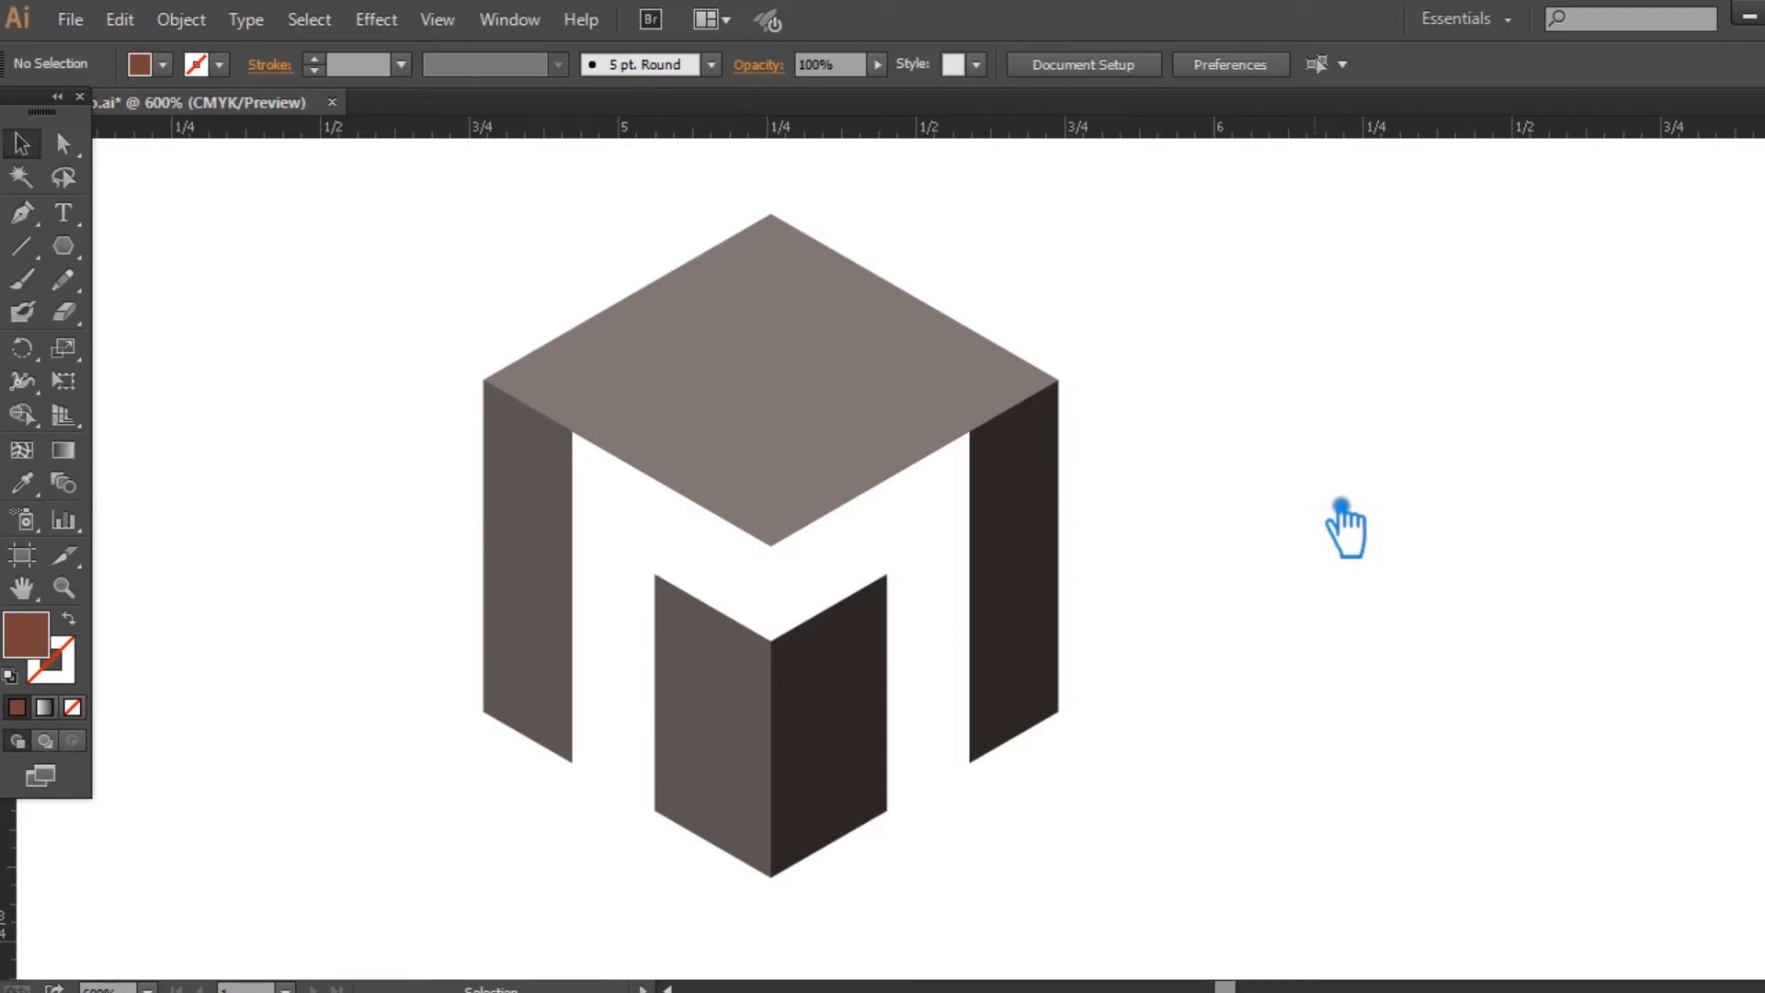
# Step: Group the two darkest side-face pieces and recolour them dark teal green
pyautogui.click(858, 737)
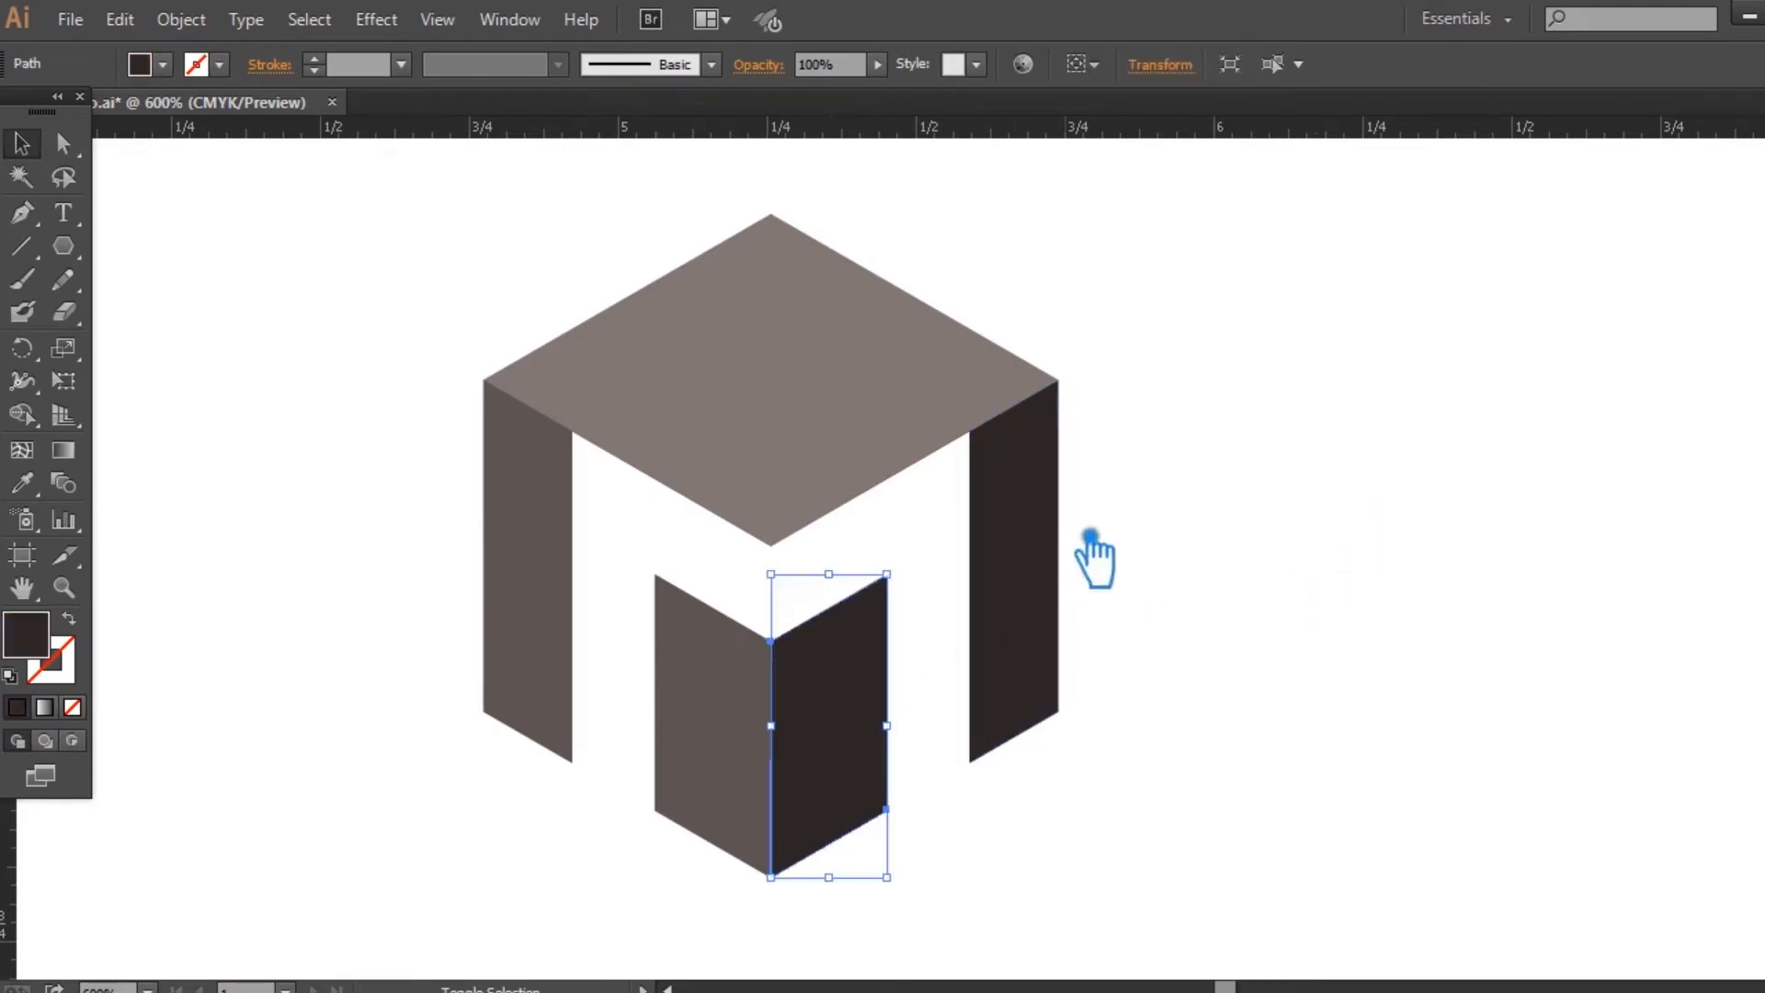
pyautogui.keyDown('shift'); pyautogui.click(1059, 541); pyautogui.keyUp('shift')
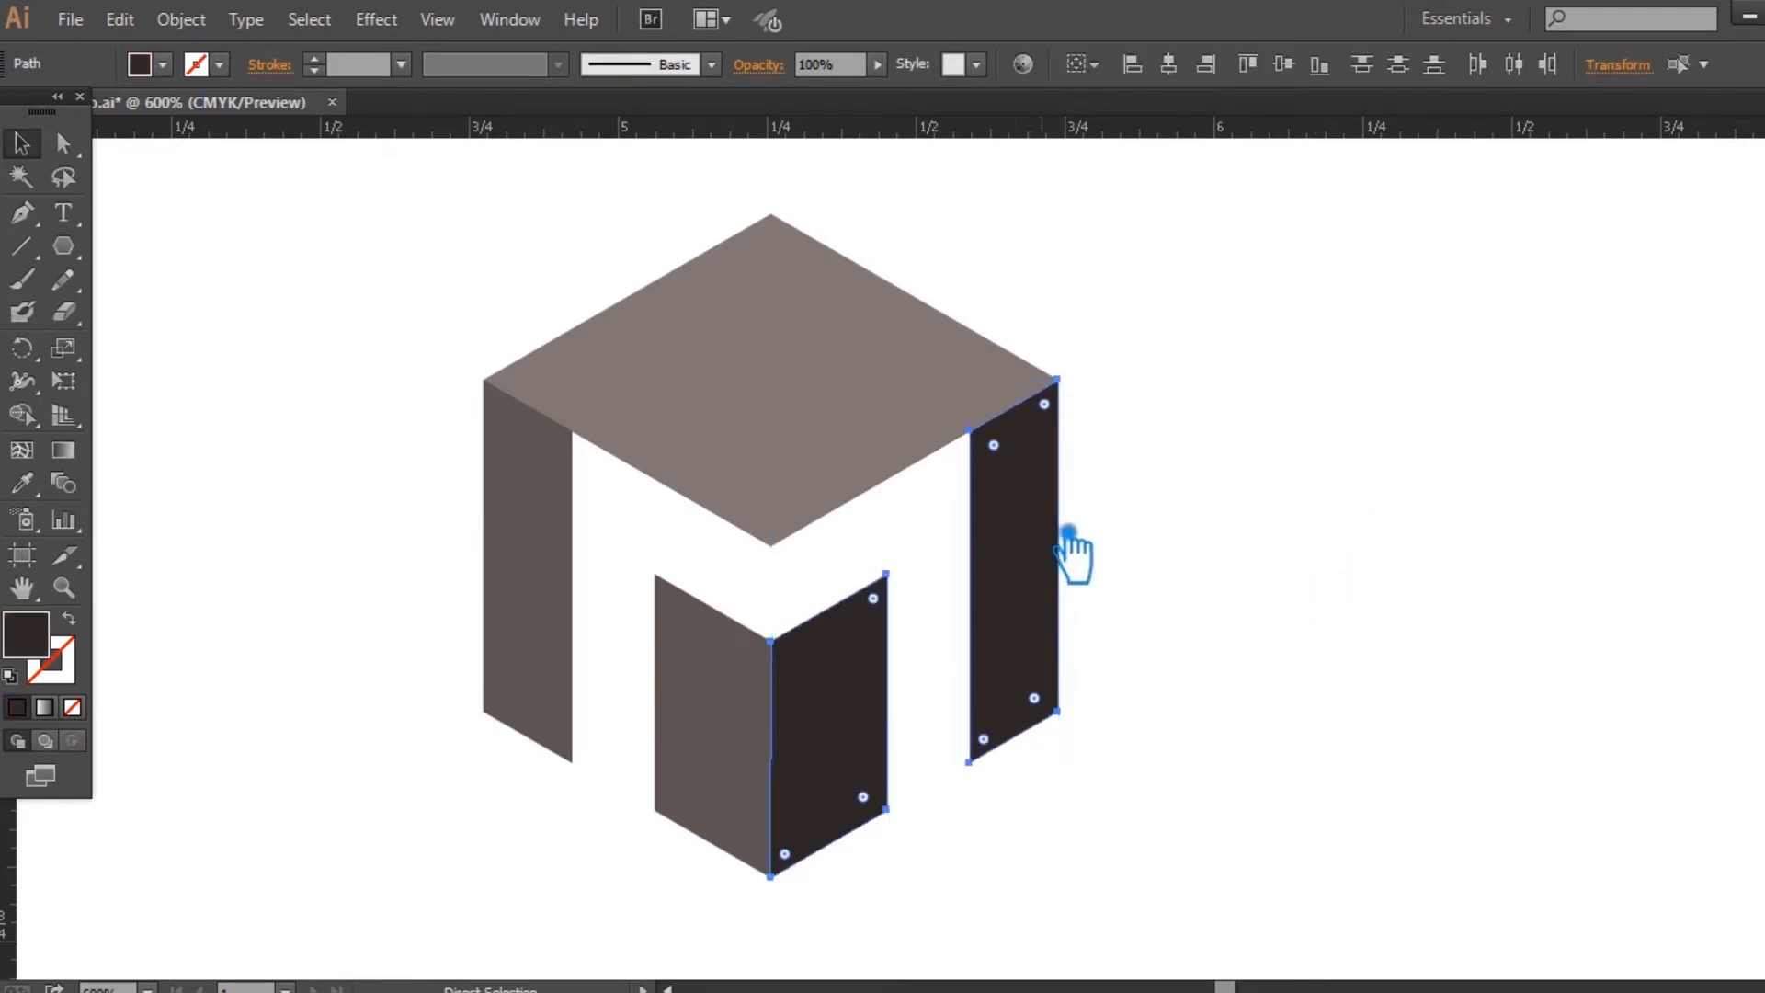
pyautogui.hotkey('ctrl', 'g')
pyautogui.doubleClick(41, 636)
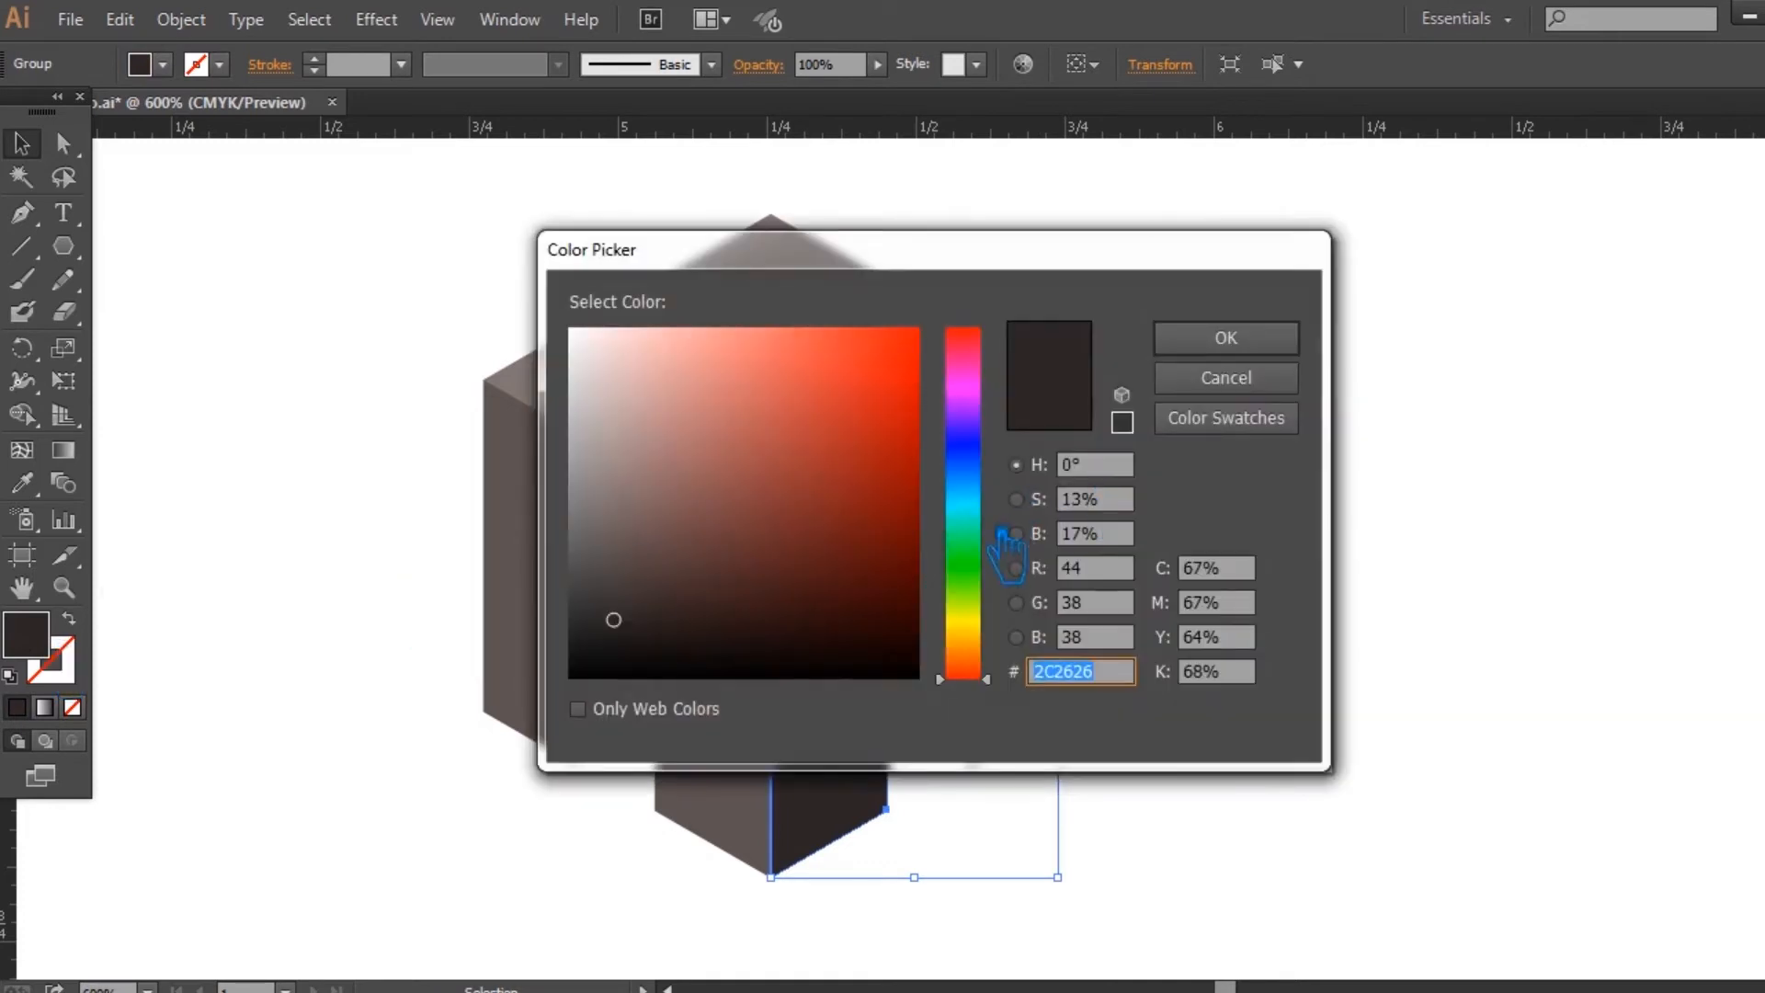
pyautogui.click(987, 501)
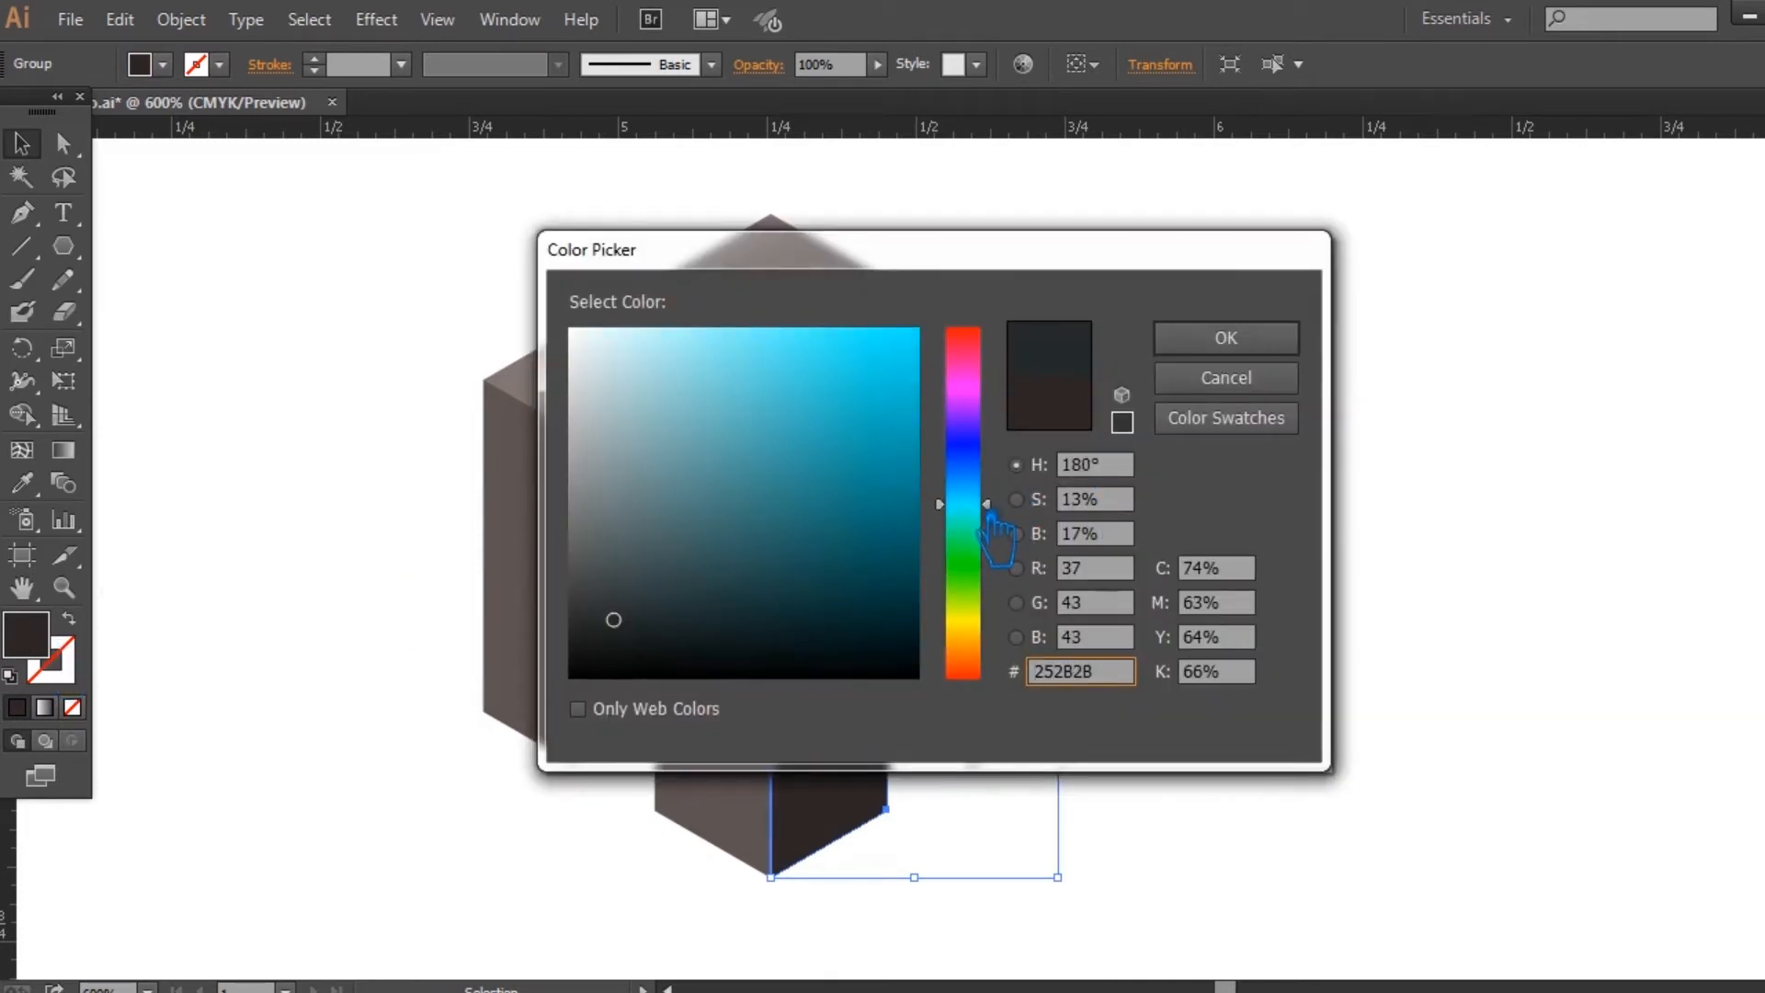
pyautogui.moveTo(991, 517)
pyautogui.mouseDown()
pyautogui.moveTo(993, 558)
pyautogui.moveTo(994, 541)
pyautogui.mouseUp()
pyautogui.moveTo(902, 504)
pyautogui.mouseDown()
pyautogui.moveTo(846, 473)
pyautogui.moveTo(869, 457)
pyautogui.moveTo(889, 531)
pyautogui.mouseUp()
pyautogui.click(1225, 337)
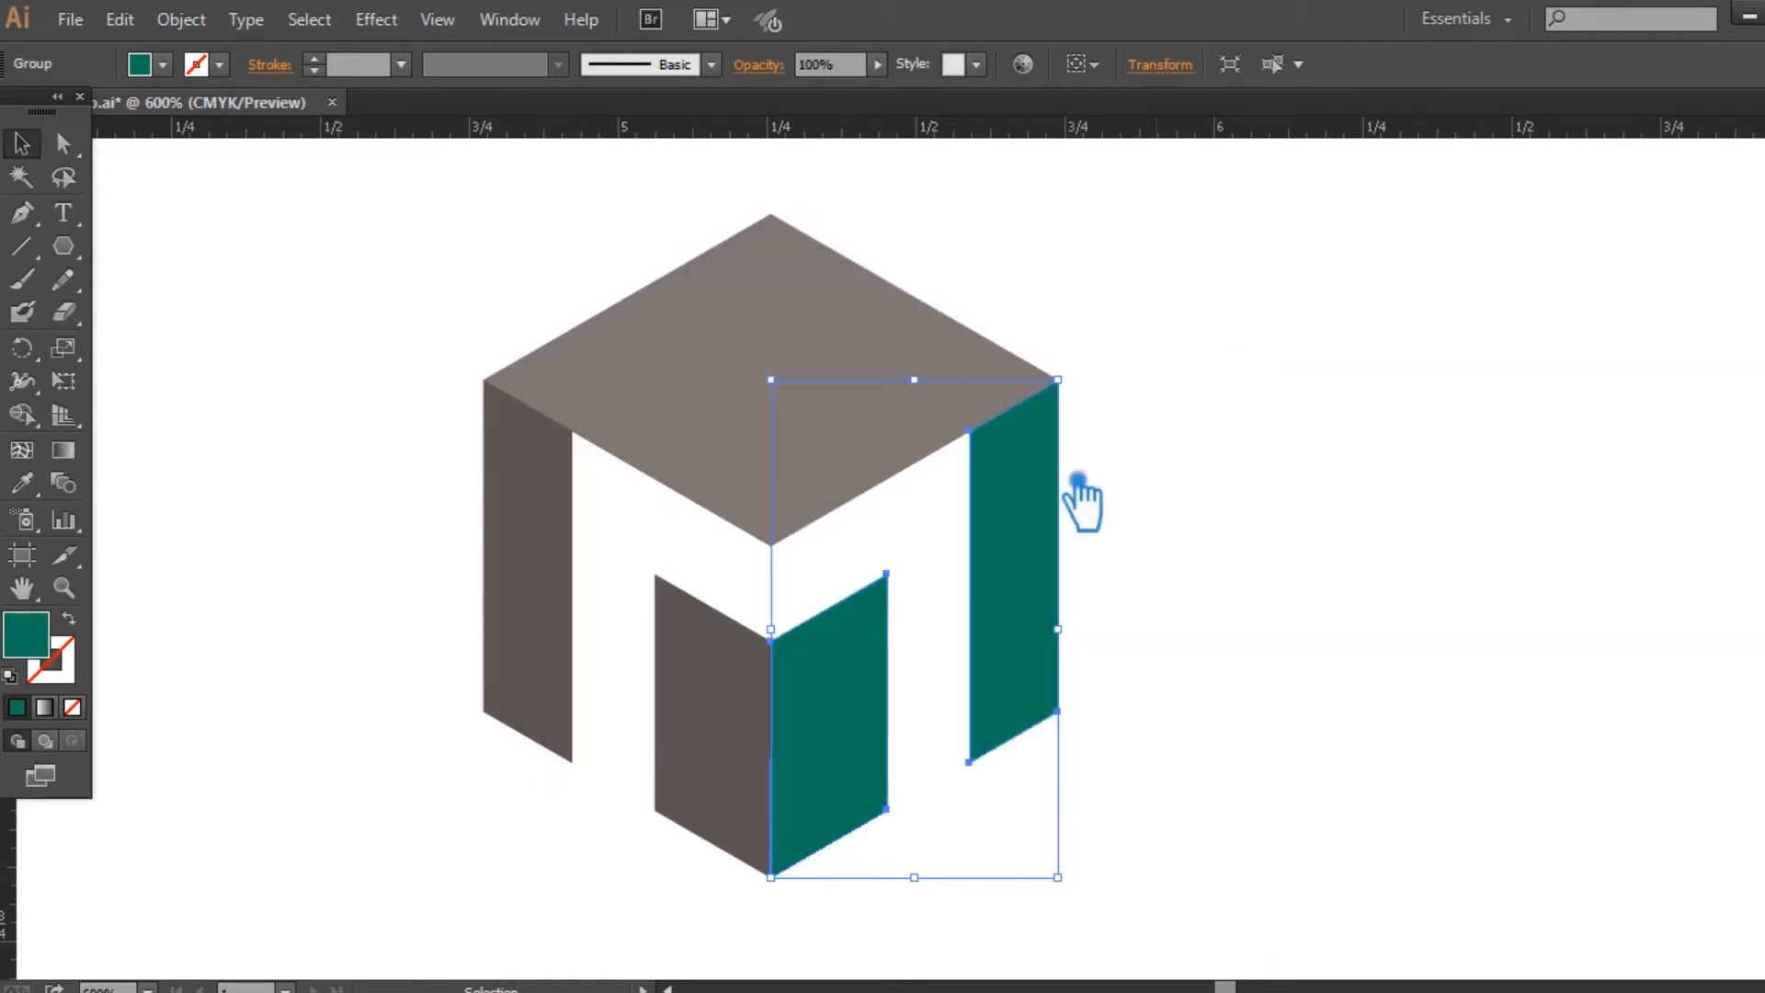
# Step: Group the two brown pieces of the other side face and fill them with a lighter teal green (#2BB481)
pyautogui.click(733, 703)
pyautogui.keyDown('shift'); pyautogui.click(563, 585); pyautogui.keyUp('shift')
pyautogui.press('a')
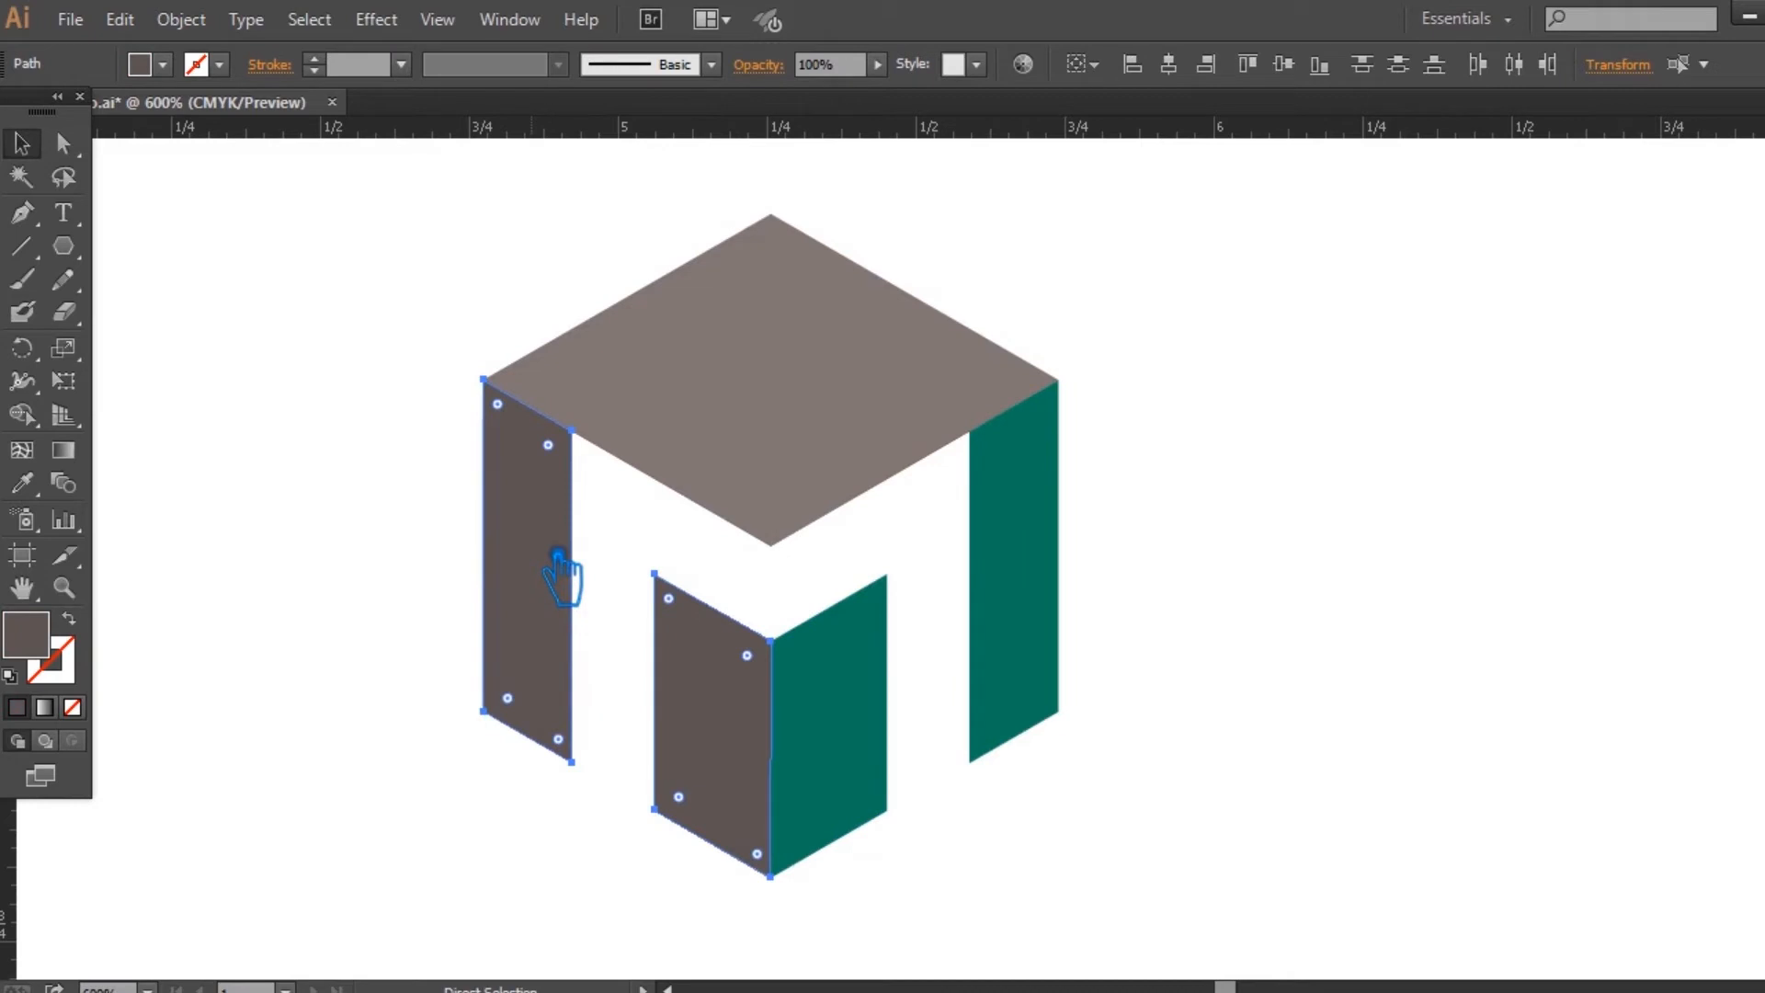
pyautogui.hotkey('ctrl', 'g')
pyautogui.press('v')
pyautogui.click(23, 482)
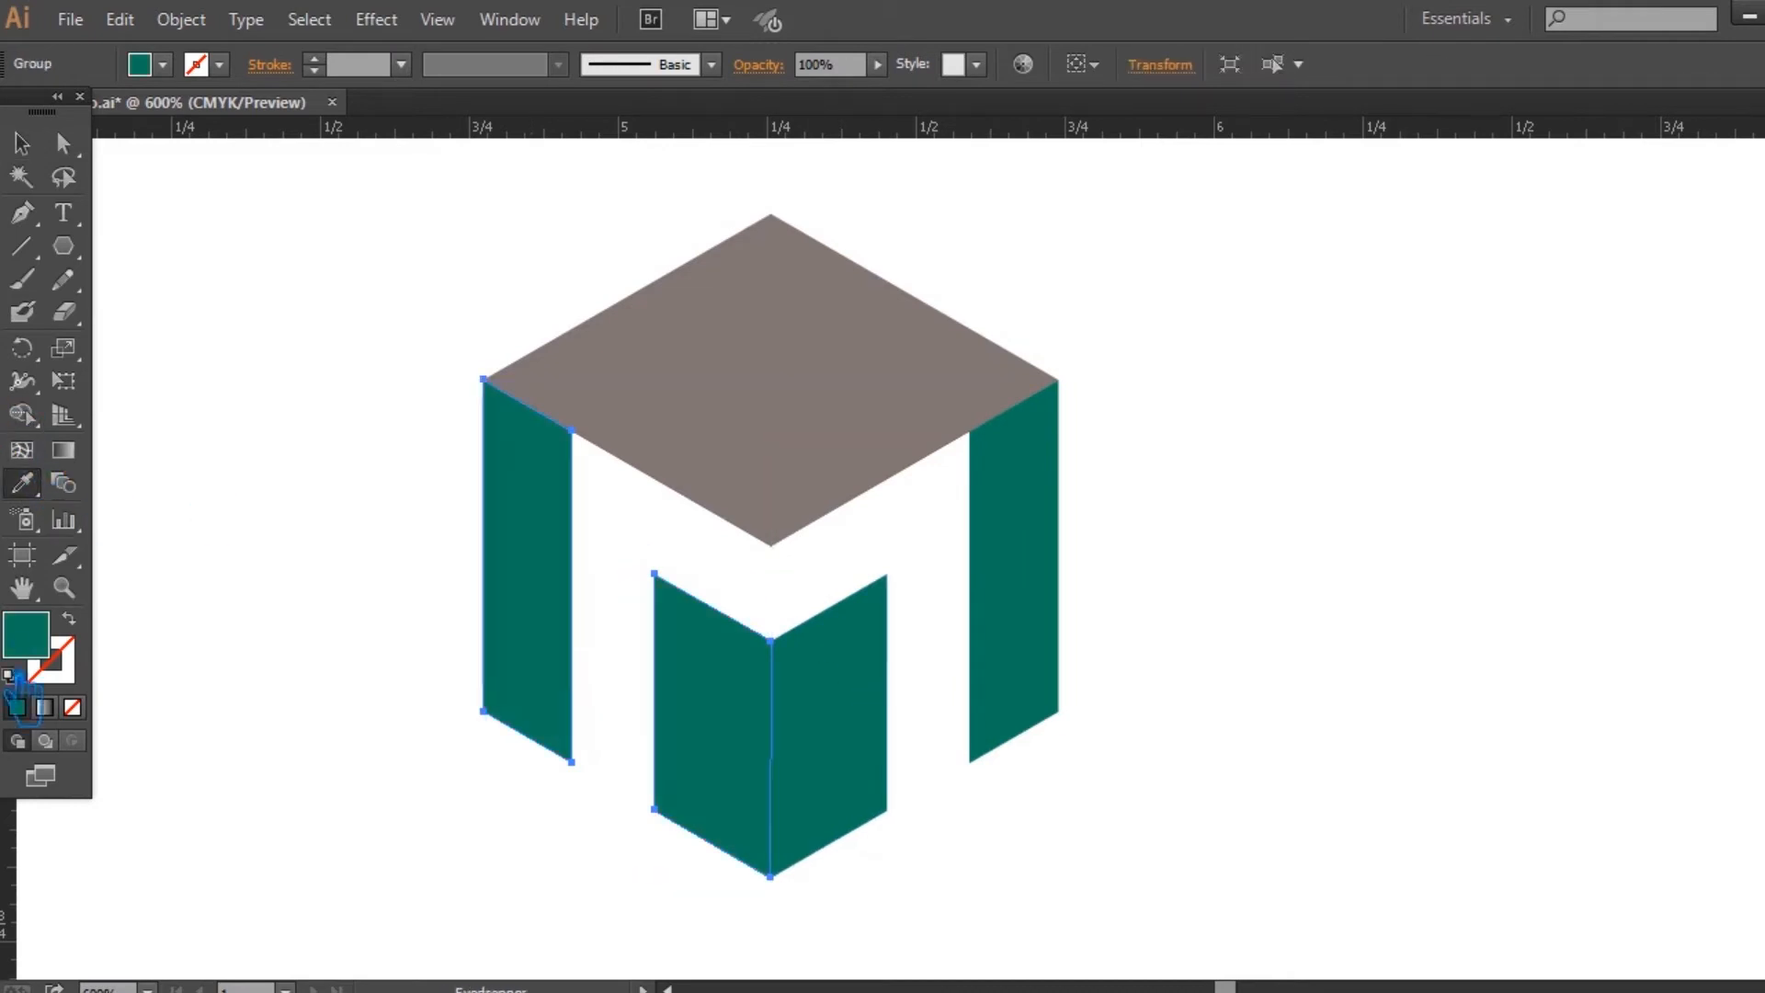
pyautogui.doubleClick(47, 653)
pyautogui.moveTo(899, 524); pyautogui.dragTo(858, 439)
pyautogui.click(1277, 347)
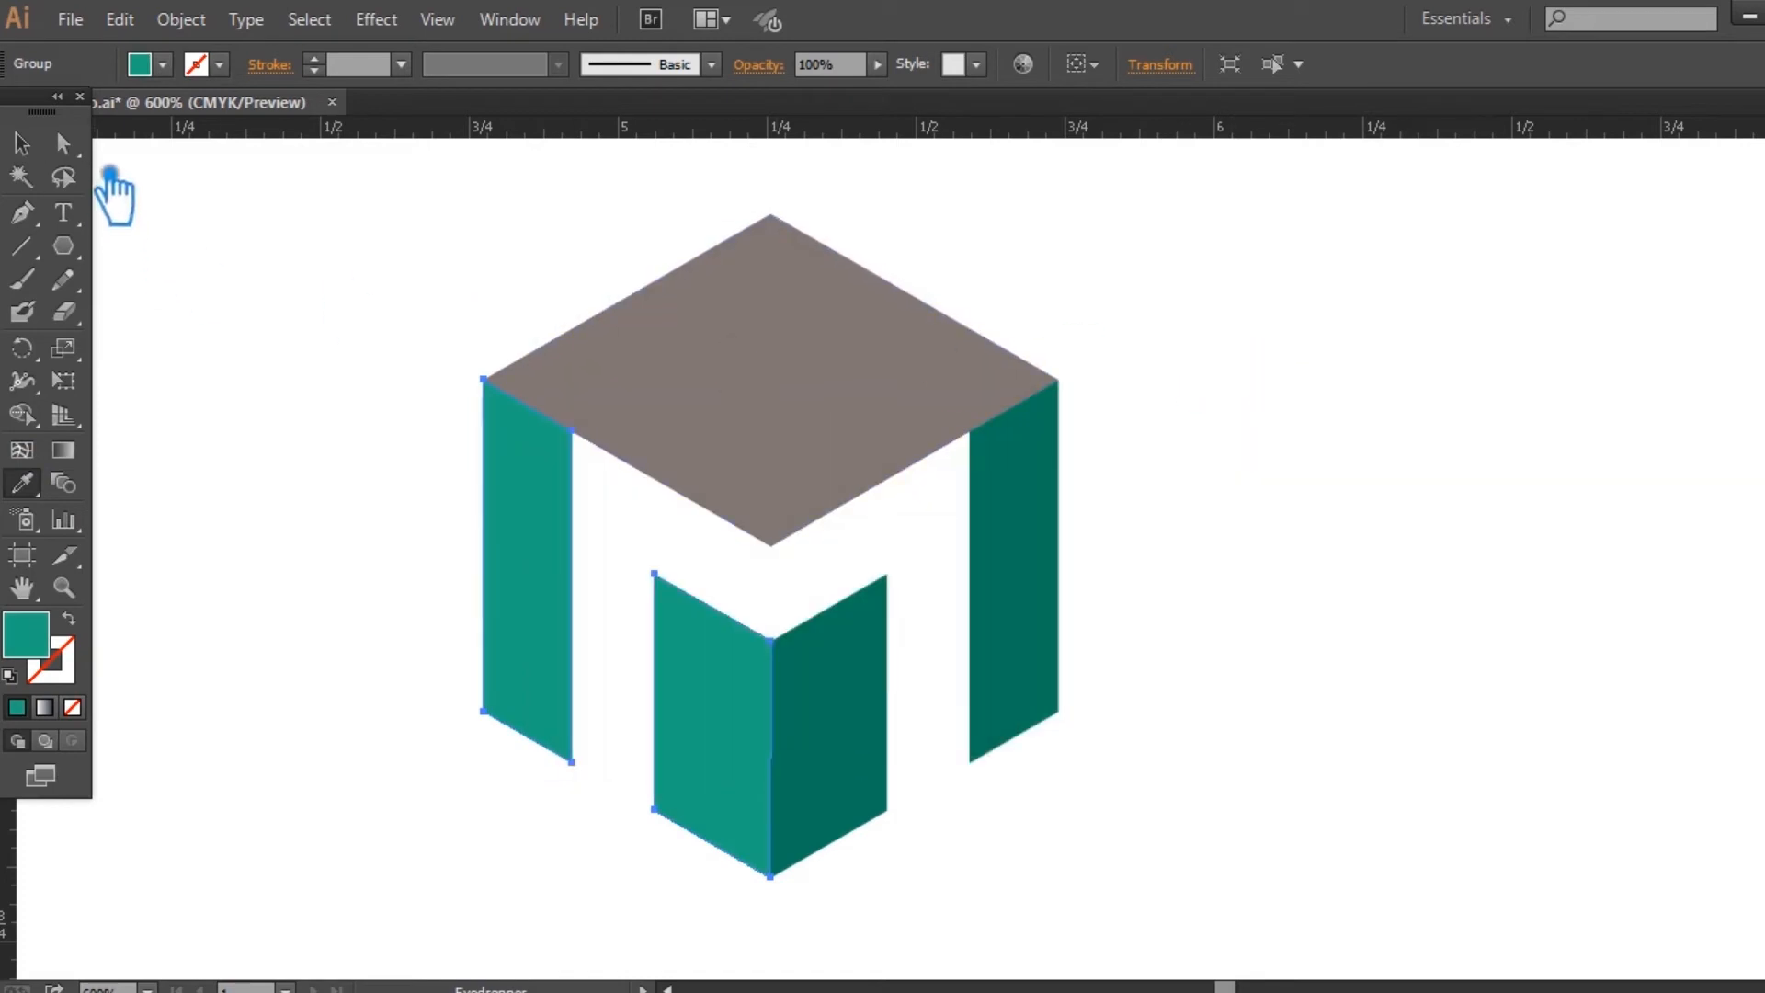
# Step: Sample the lighter teal for the cube's top face and change its fill to a paler green (#74C594)
pyautogui.click(20, 143)
pyautogui.click(869, 377)
pyautogui.click(564, 610)
pyautogui.doubleClick(53, 649)
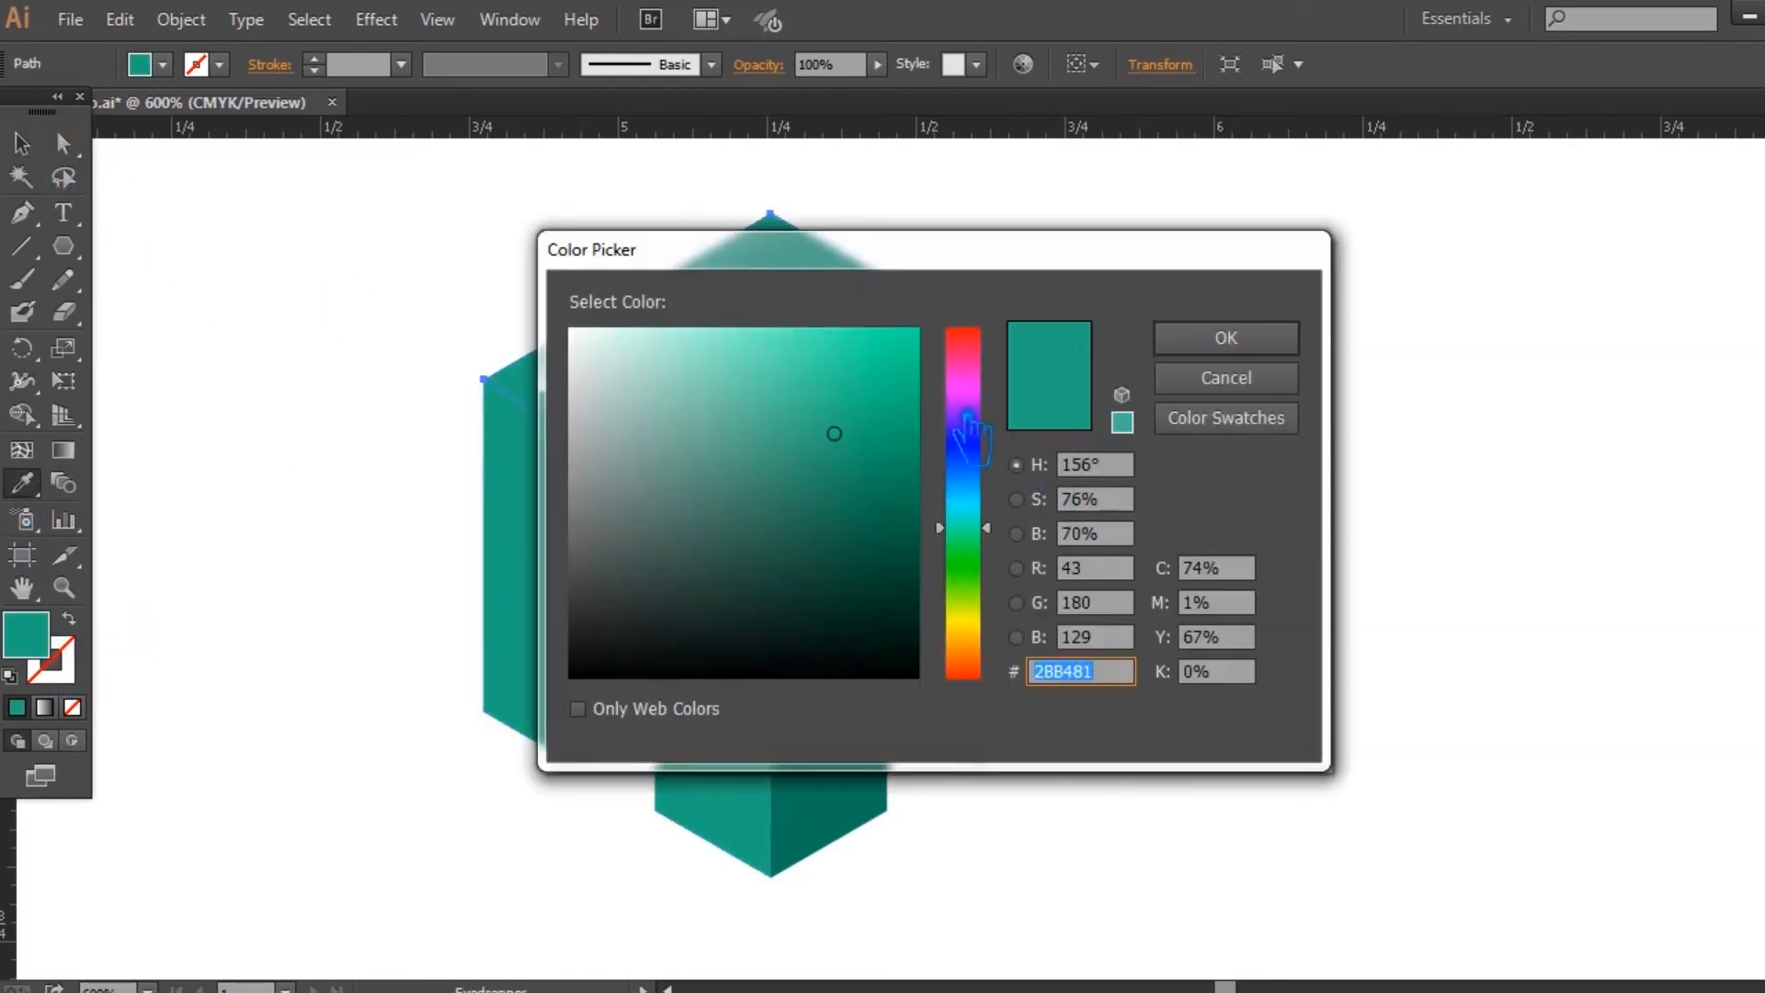
pyautogui.moveTo(849, 403)
pyautogui.mouseDown()
pyautogui.moveTo(836, 351)
pyautogui.moveTo(883, 347)
pyautogui.mouseUp()
pyautogui.click(1250, 342)
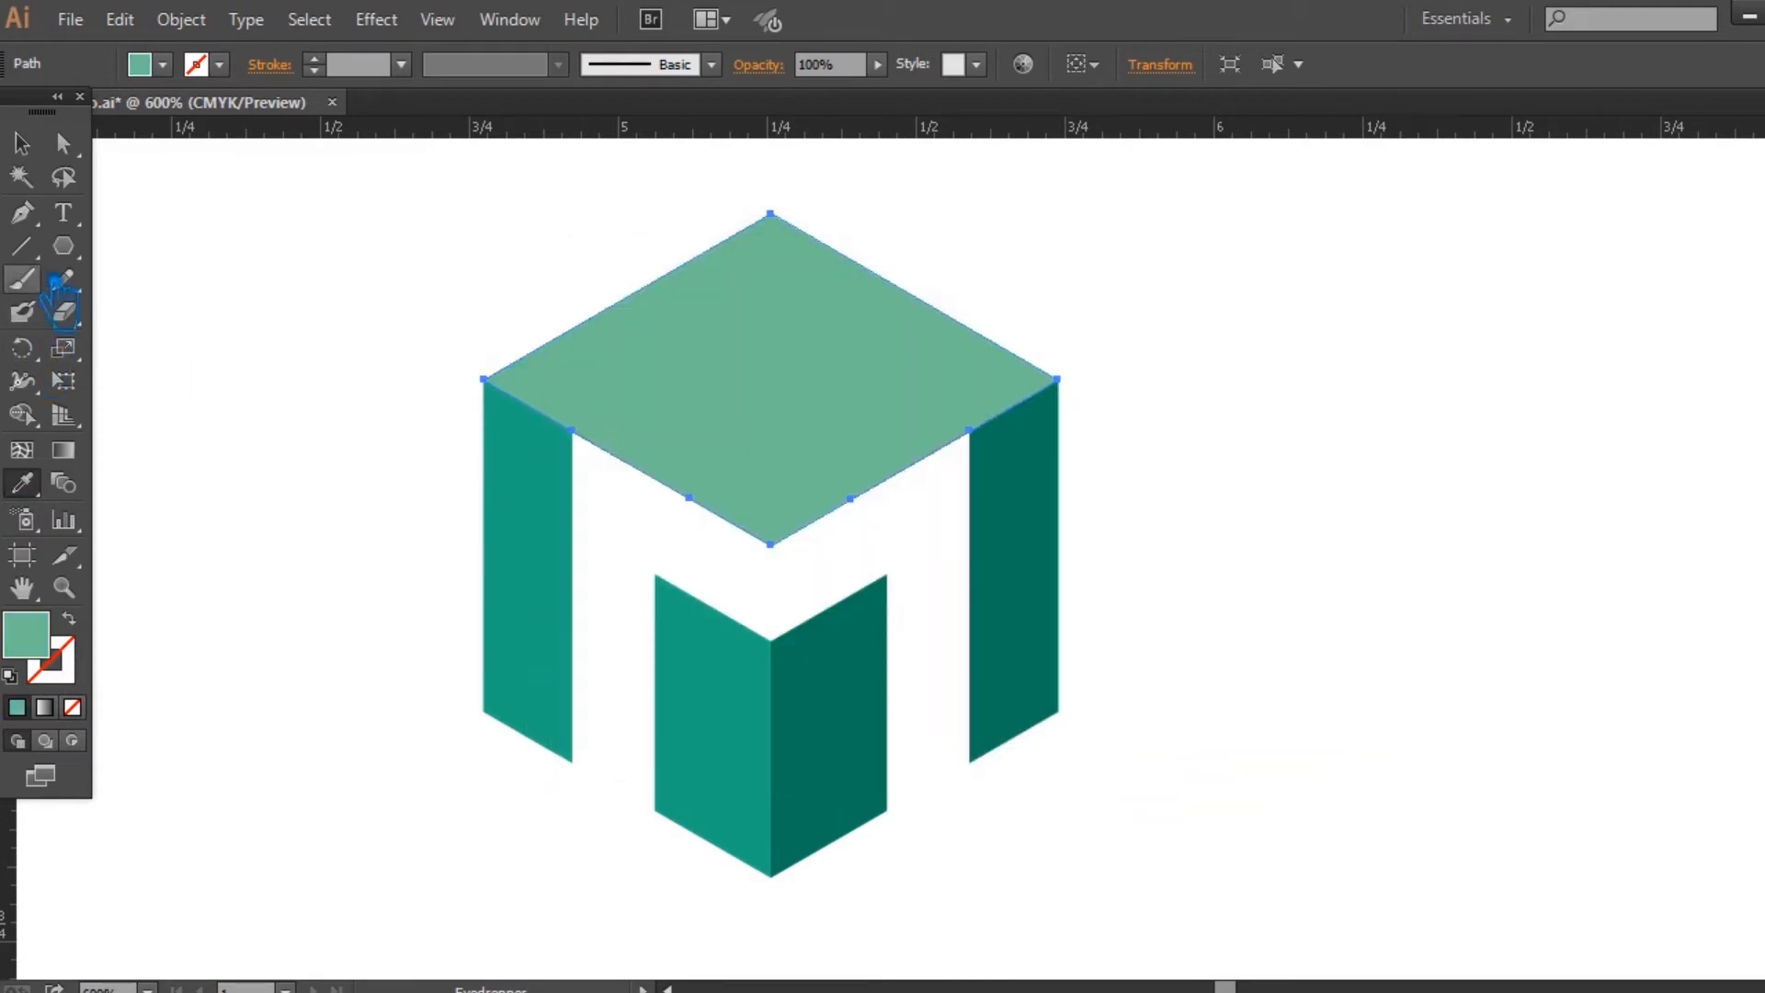
pyautogui.click(185, 267)
# Step: Examine the recoloured cube as a whole and the cut-out's edges below the top face up close
pyautogui.scroll(-2, 1482, 575)
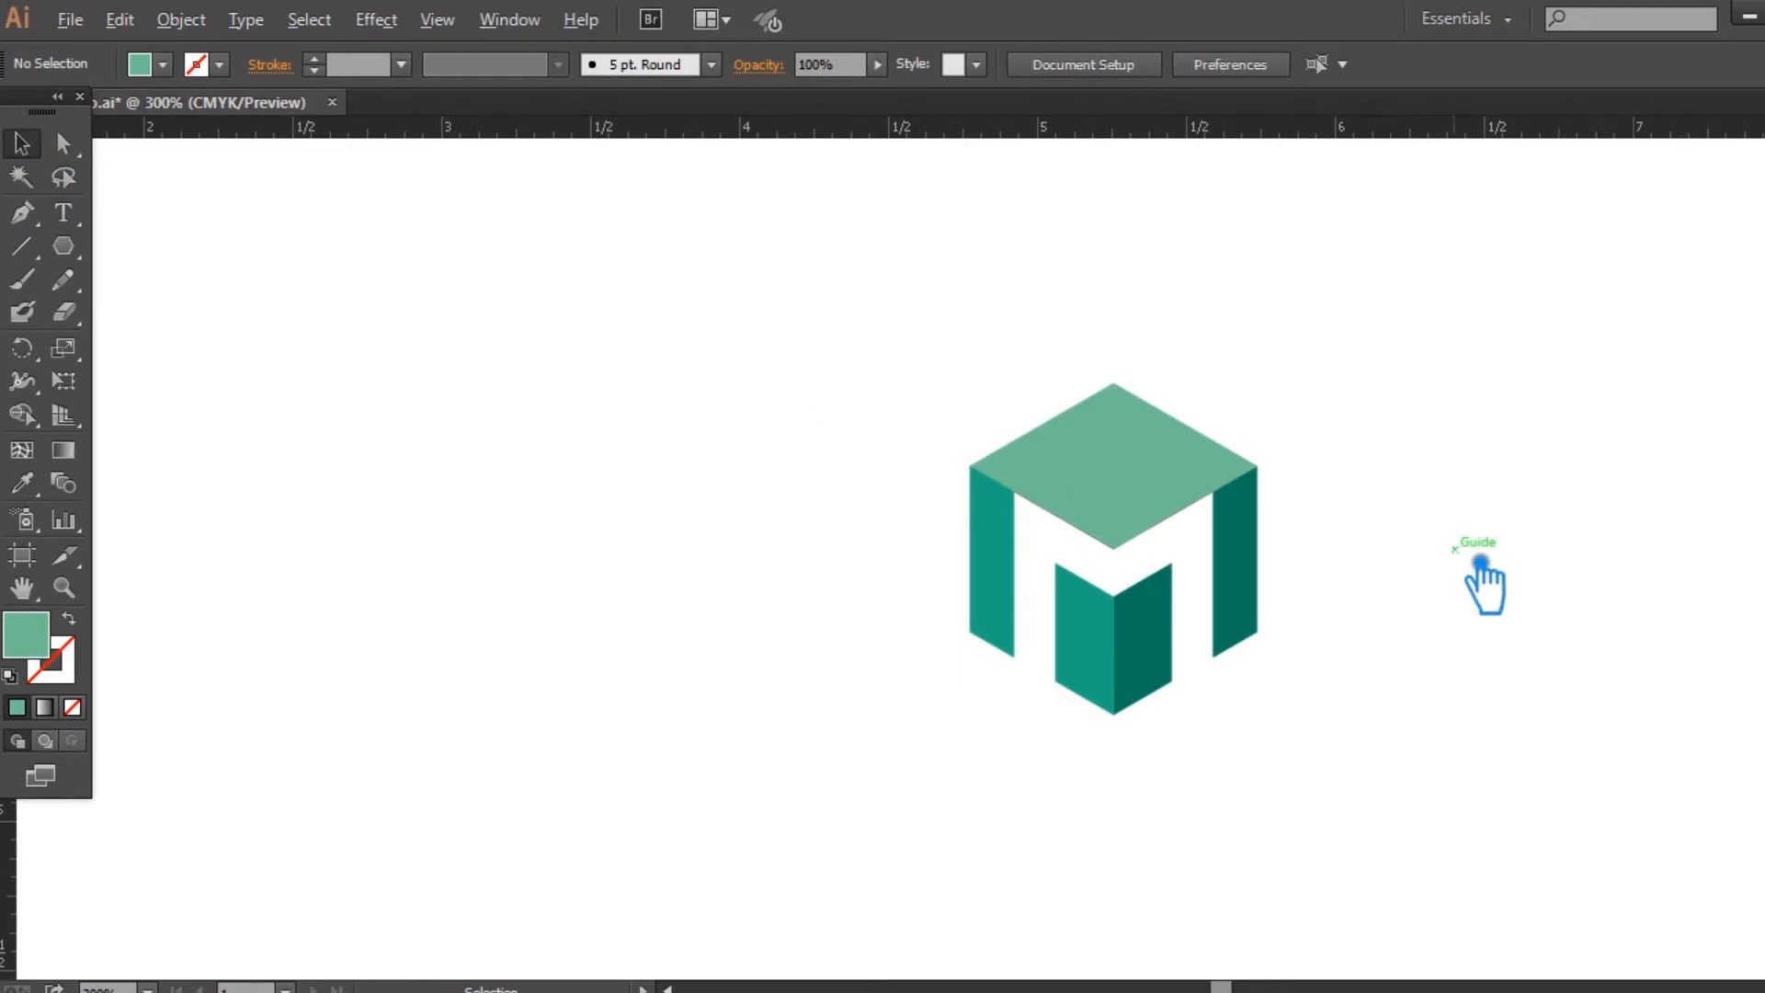
pyautogui.moveTo(1481, 761); pyautogui.dragTo(1209, 768)
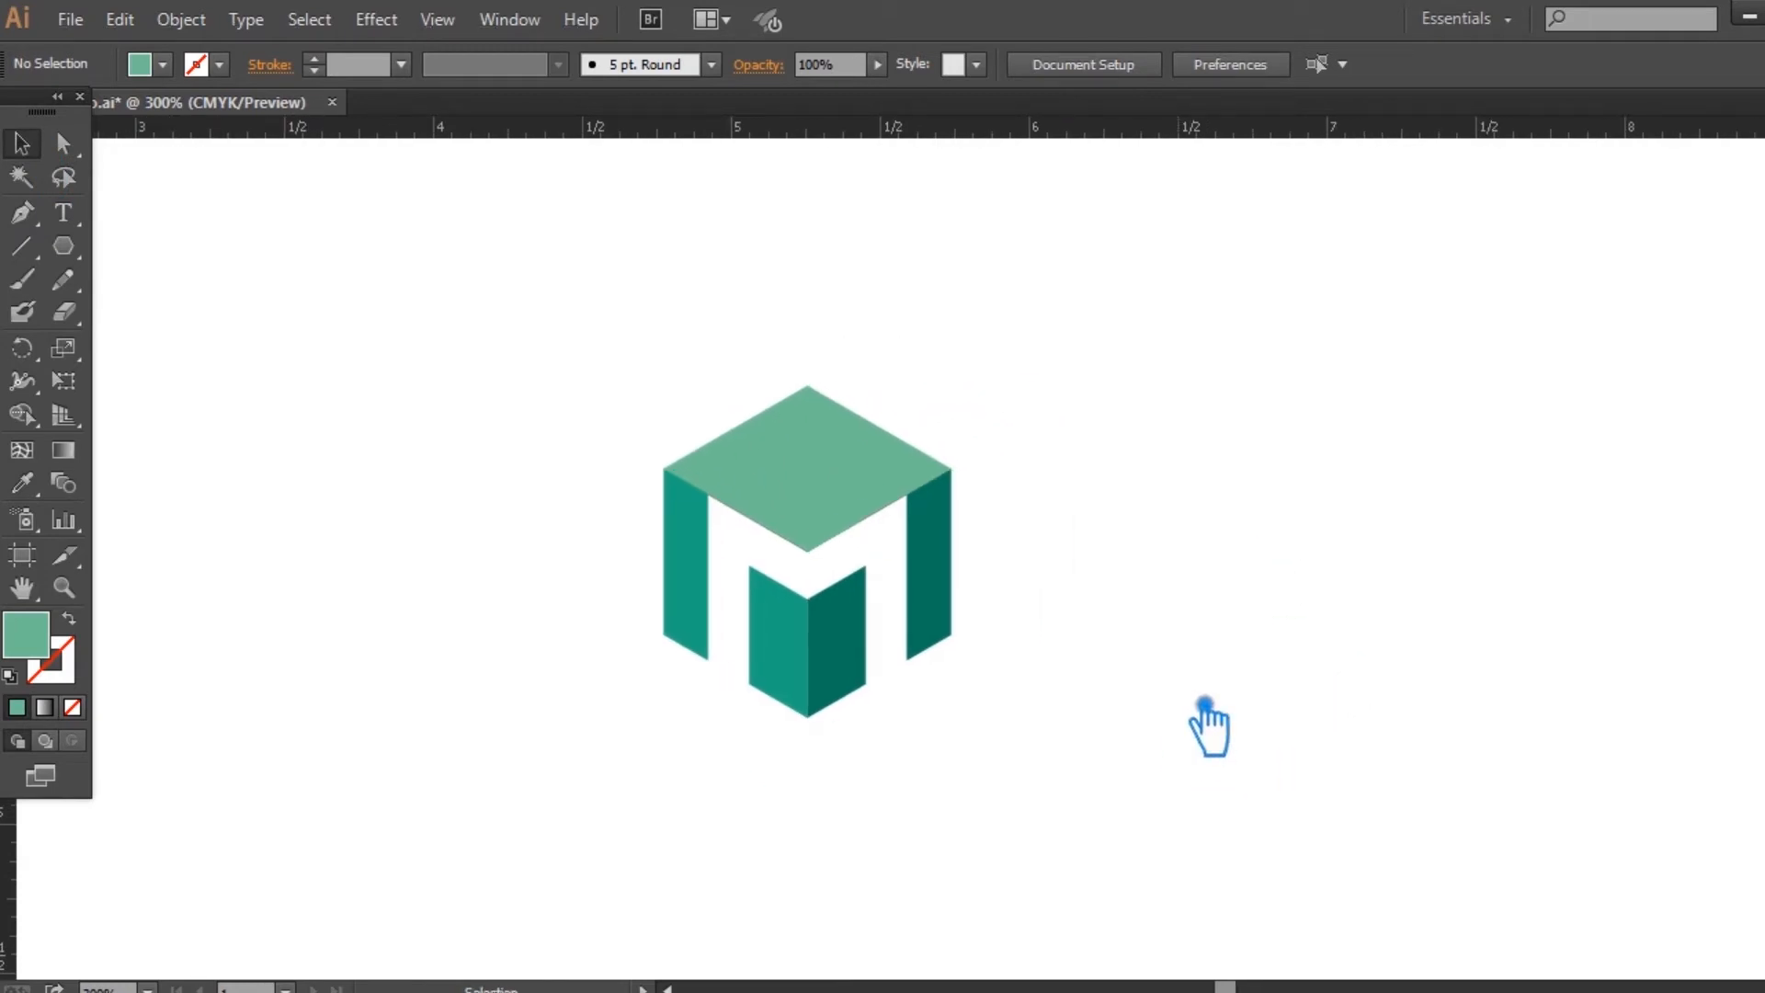
pyautogui.scroll(2, 1013, 533)
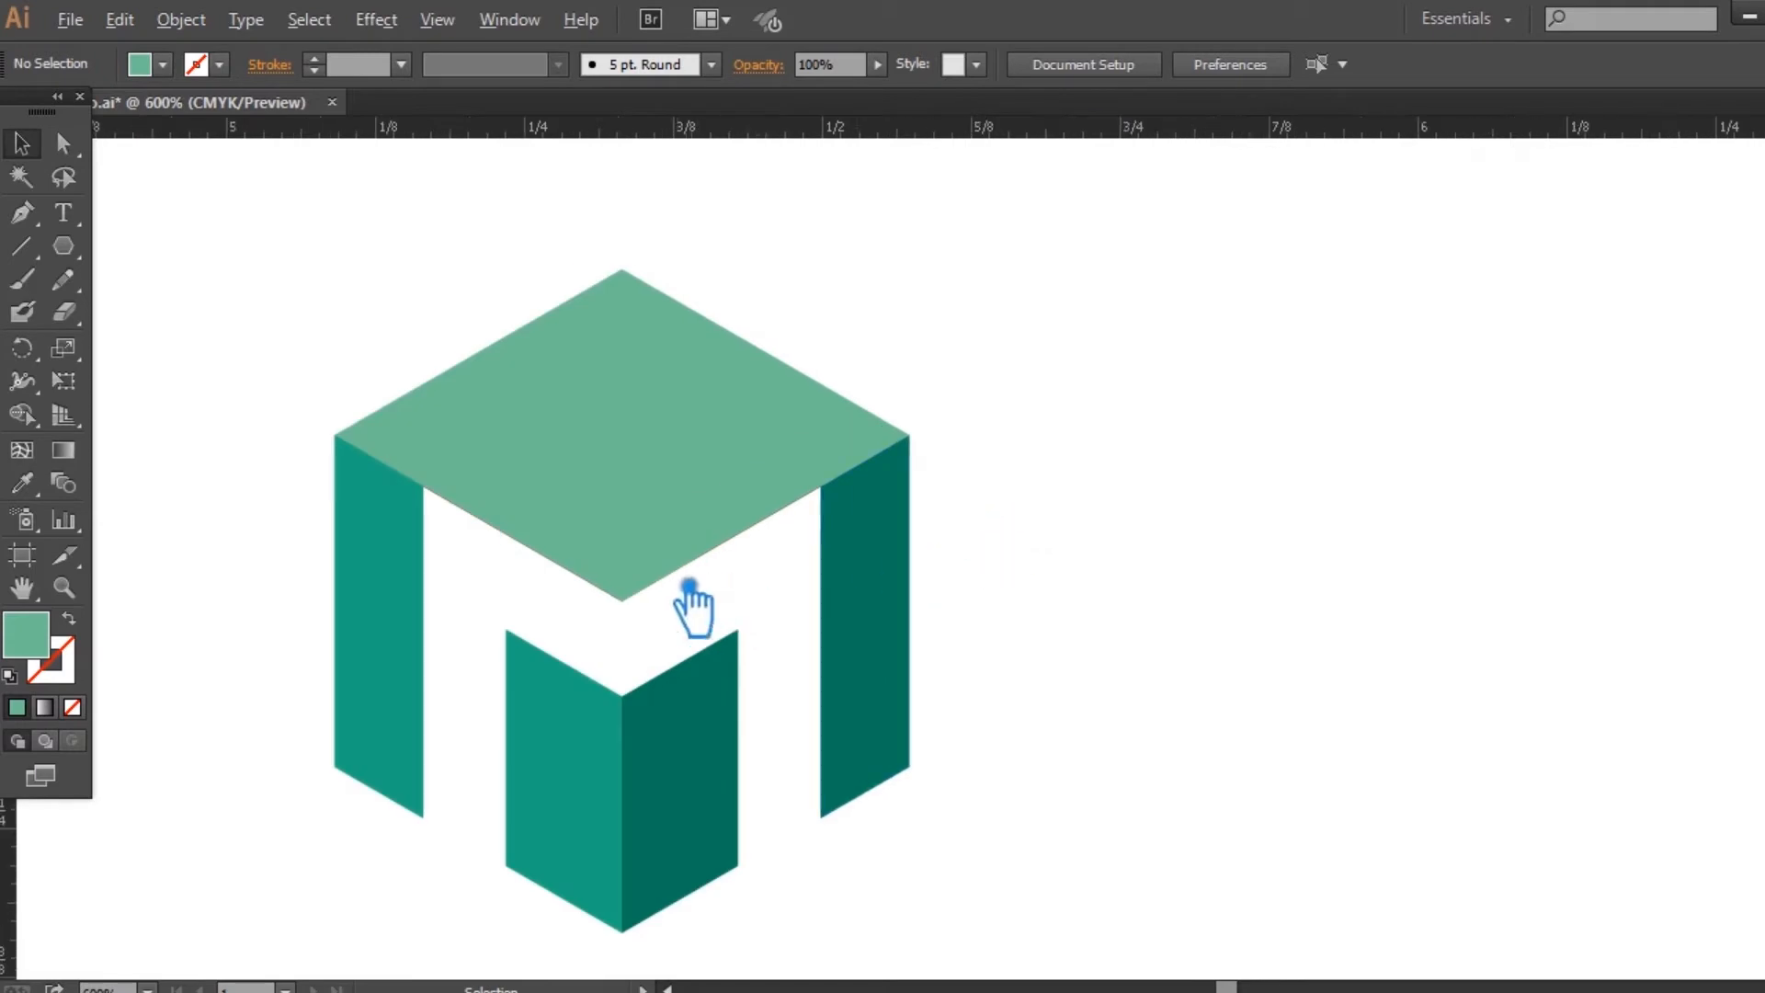
pyautogui.scroll(2, 689, 593)
pyautogui.moveTo(737, 663); pyautogui.dragTo(1155, 677)
pyautogui.scroll(2, 855, 606)
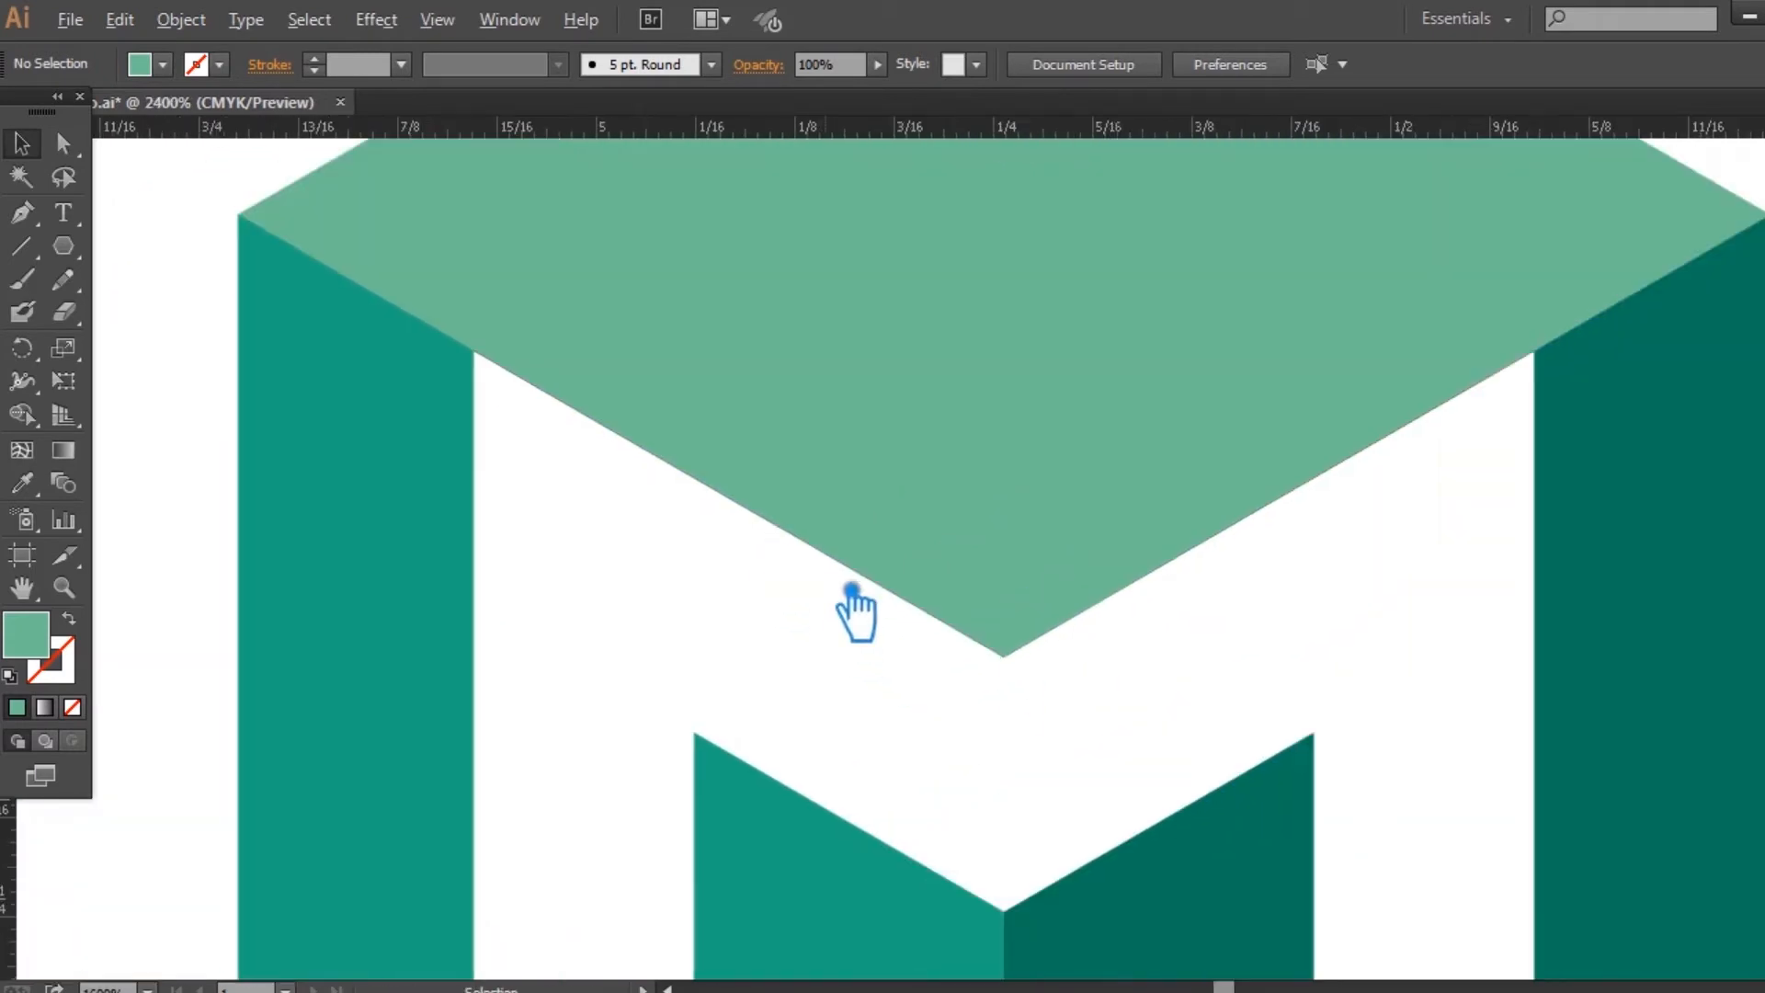
pyautogui.scroll(2, 859, 589)
pyautogui.scroll(-5, 866, 677)
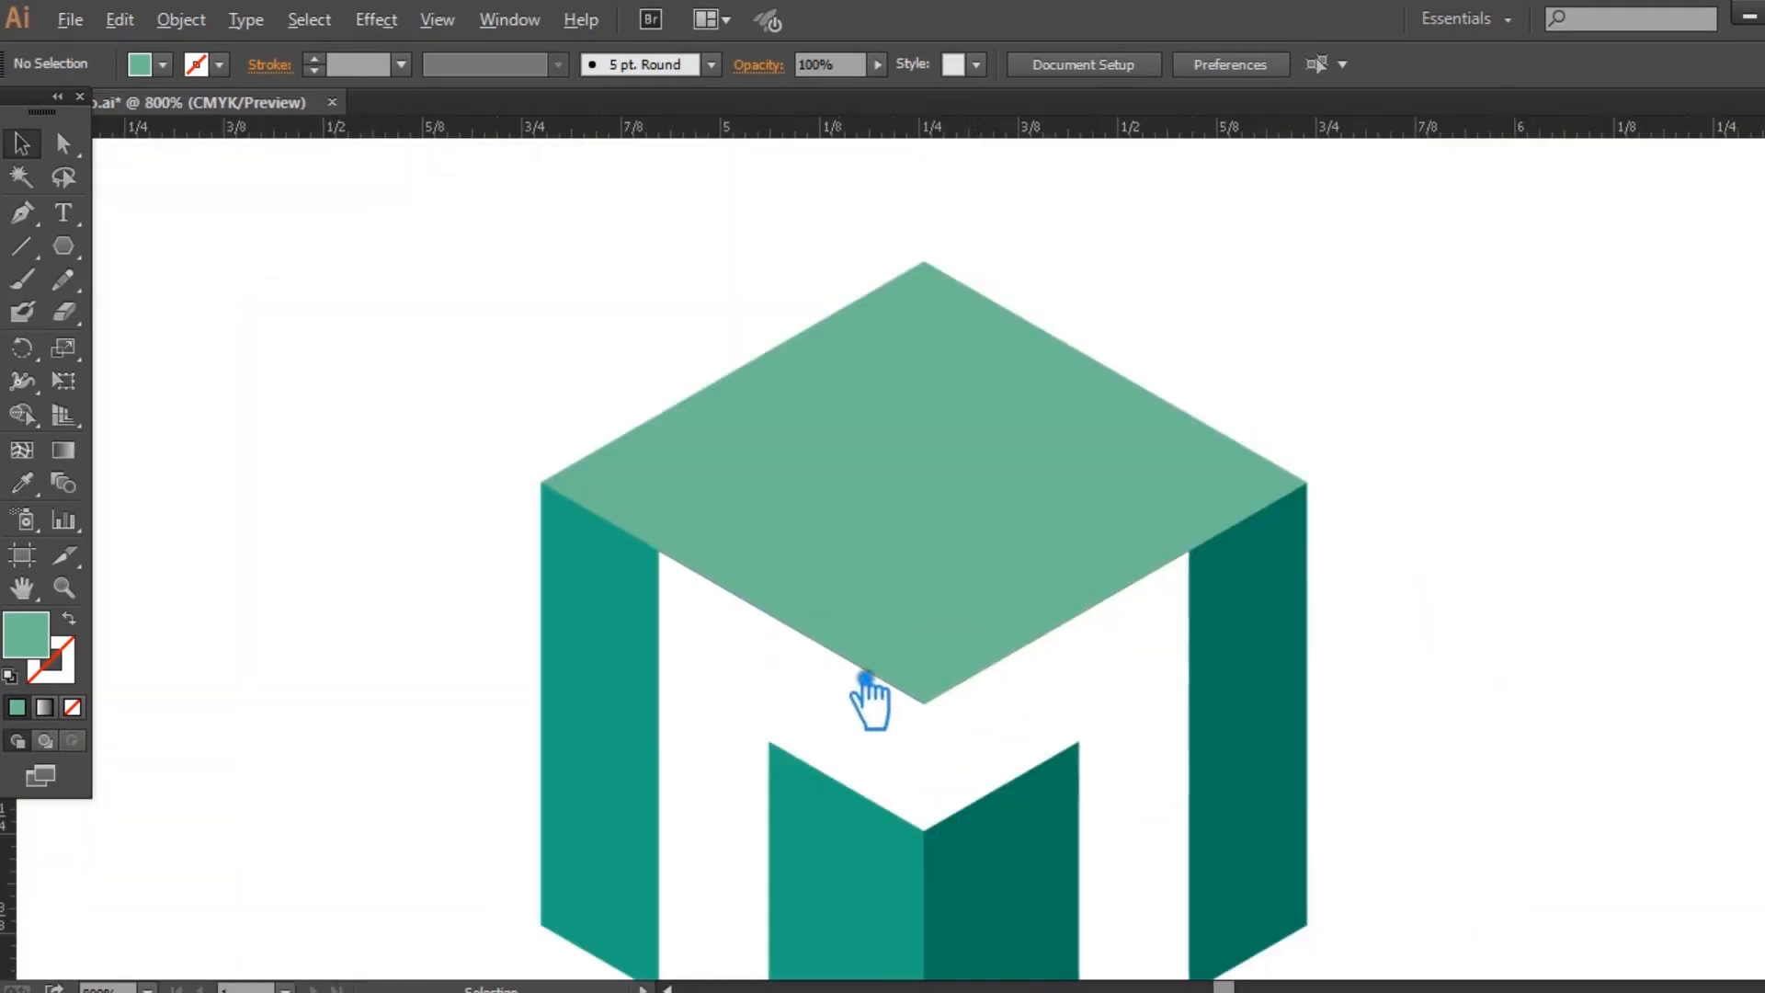
pyautogui.scroll(-2, 866, 678)
pyautogui.scroll(-1, 1344, 698)
pyautogui.click(1025, 609)
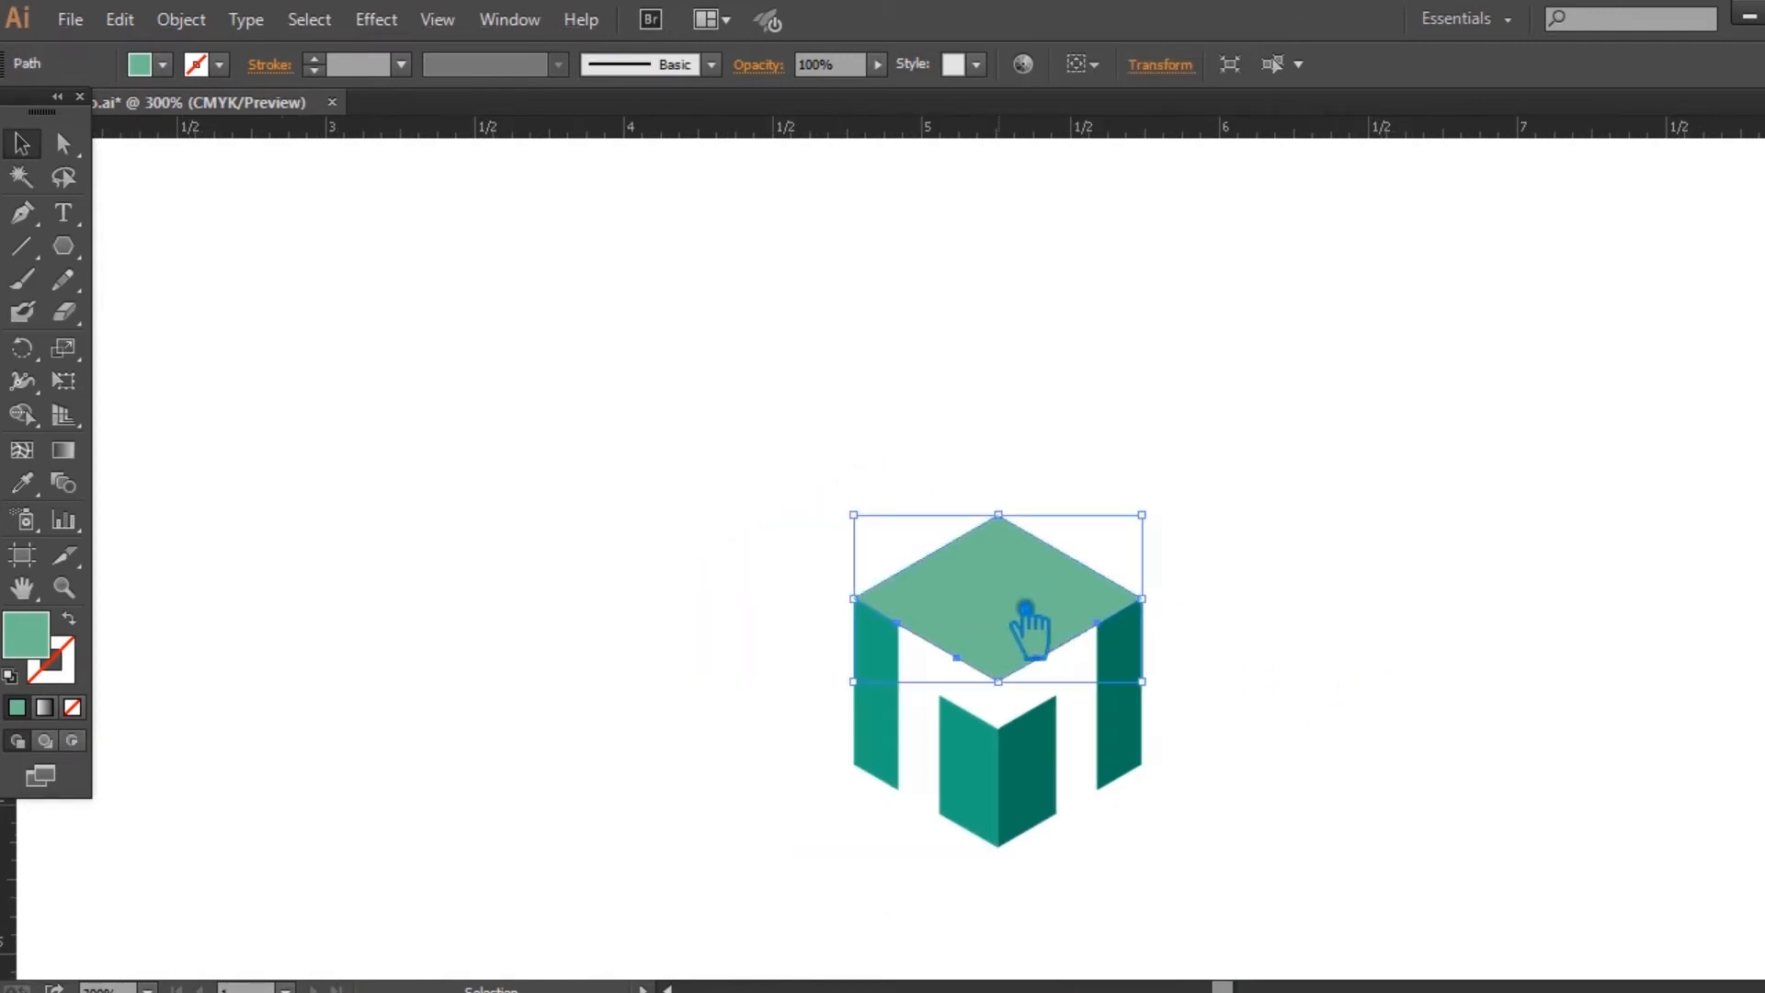
pyautogui.press('Delete')
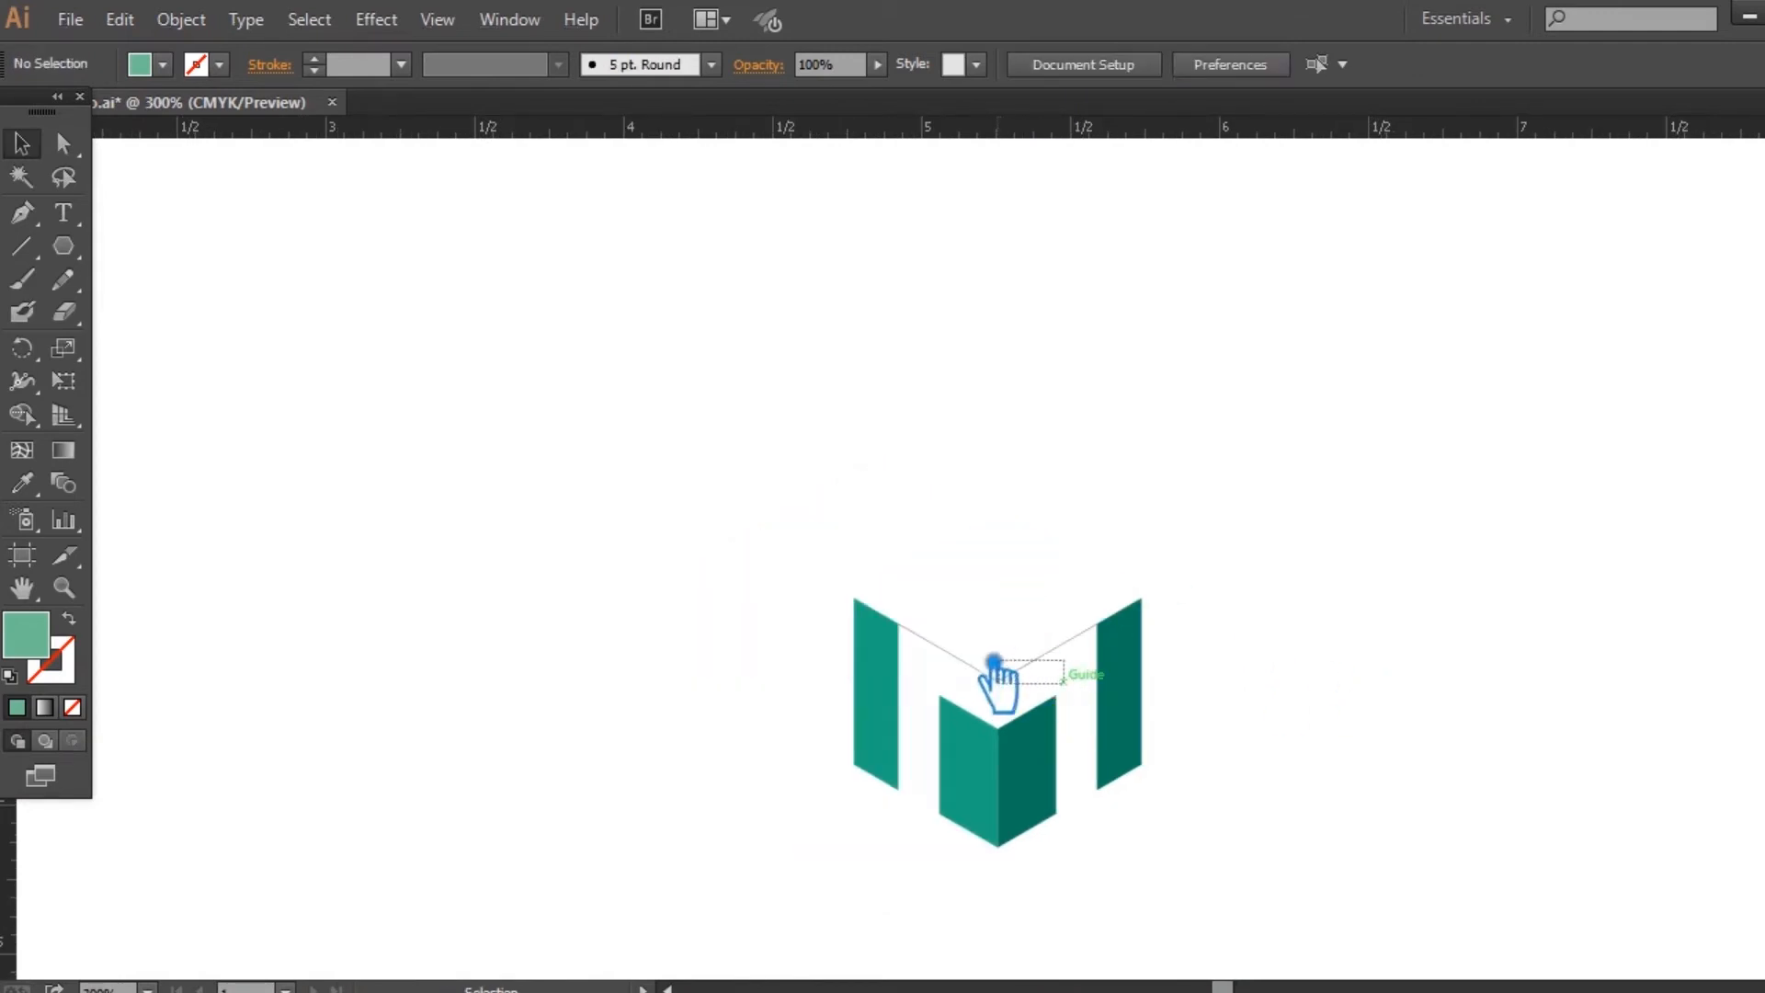
pyautogui.click(947, 636)
pyautogui.press('Delete')
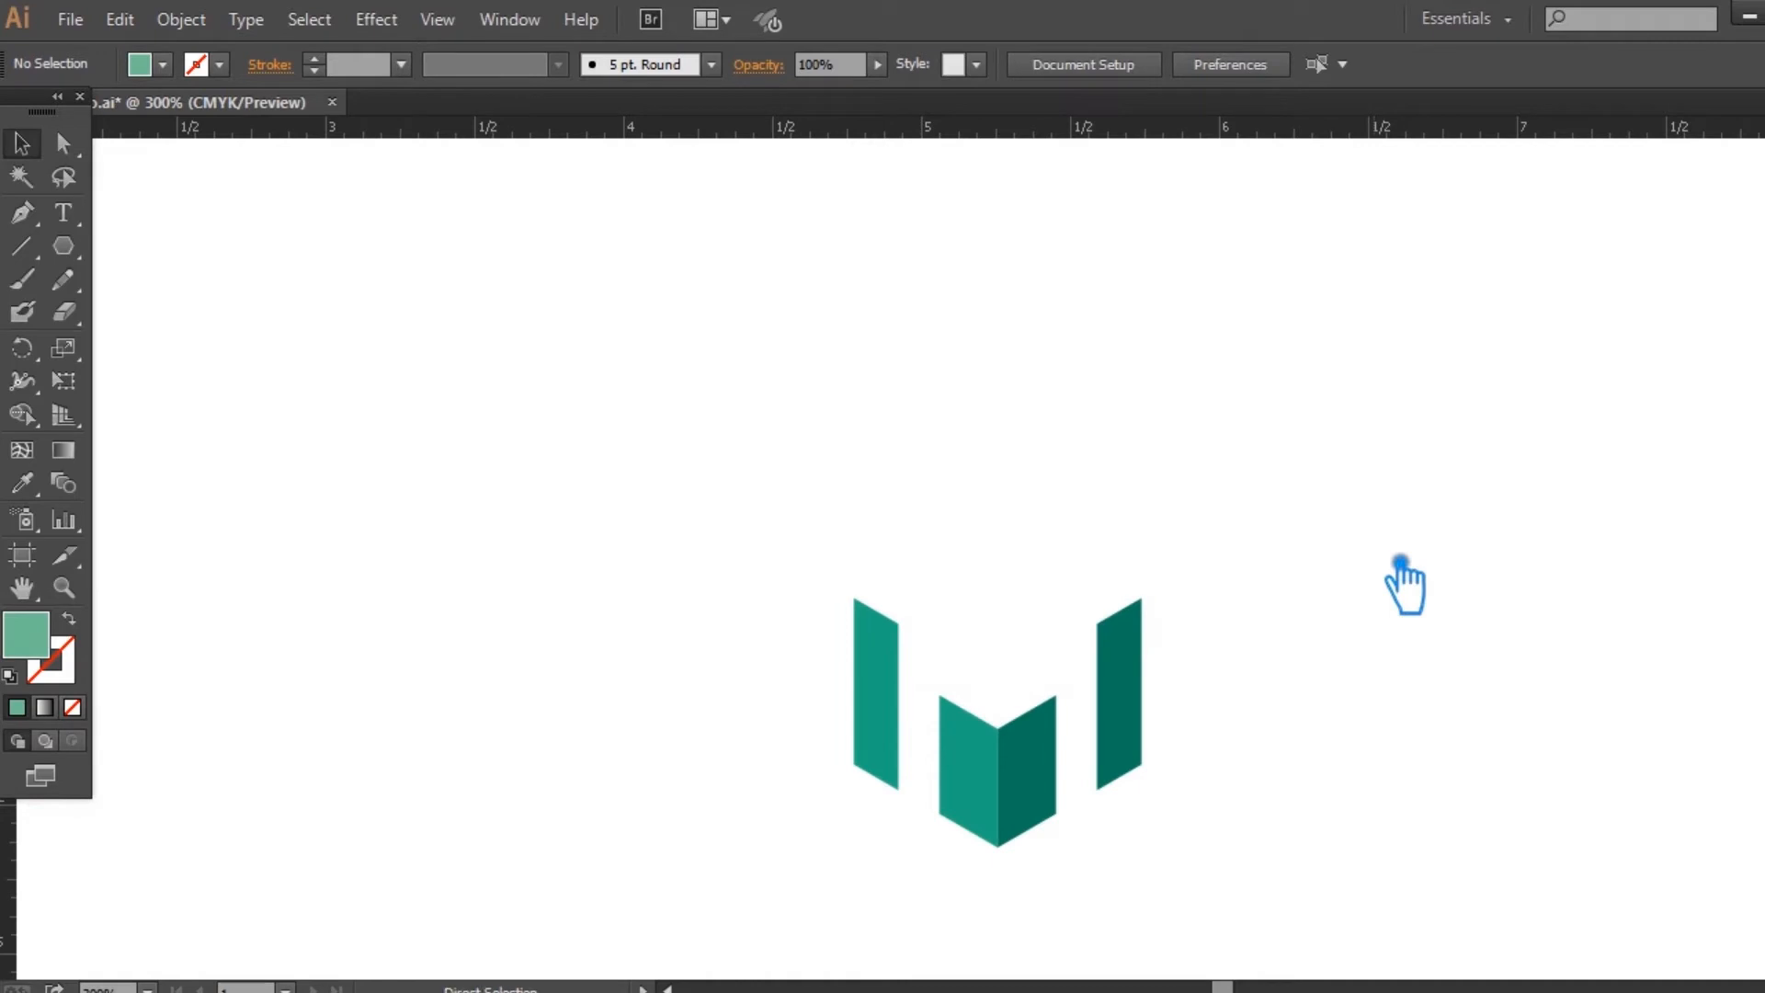
pyautogui.hotkey('ctrl', 'z')
pyautogui.hotkey('ctrl', 'z')
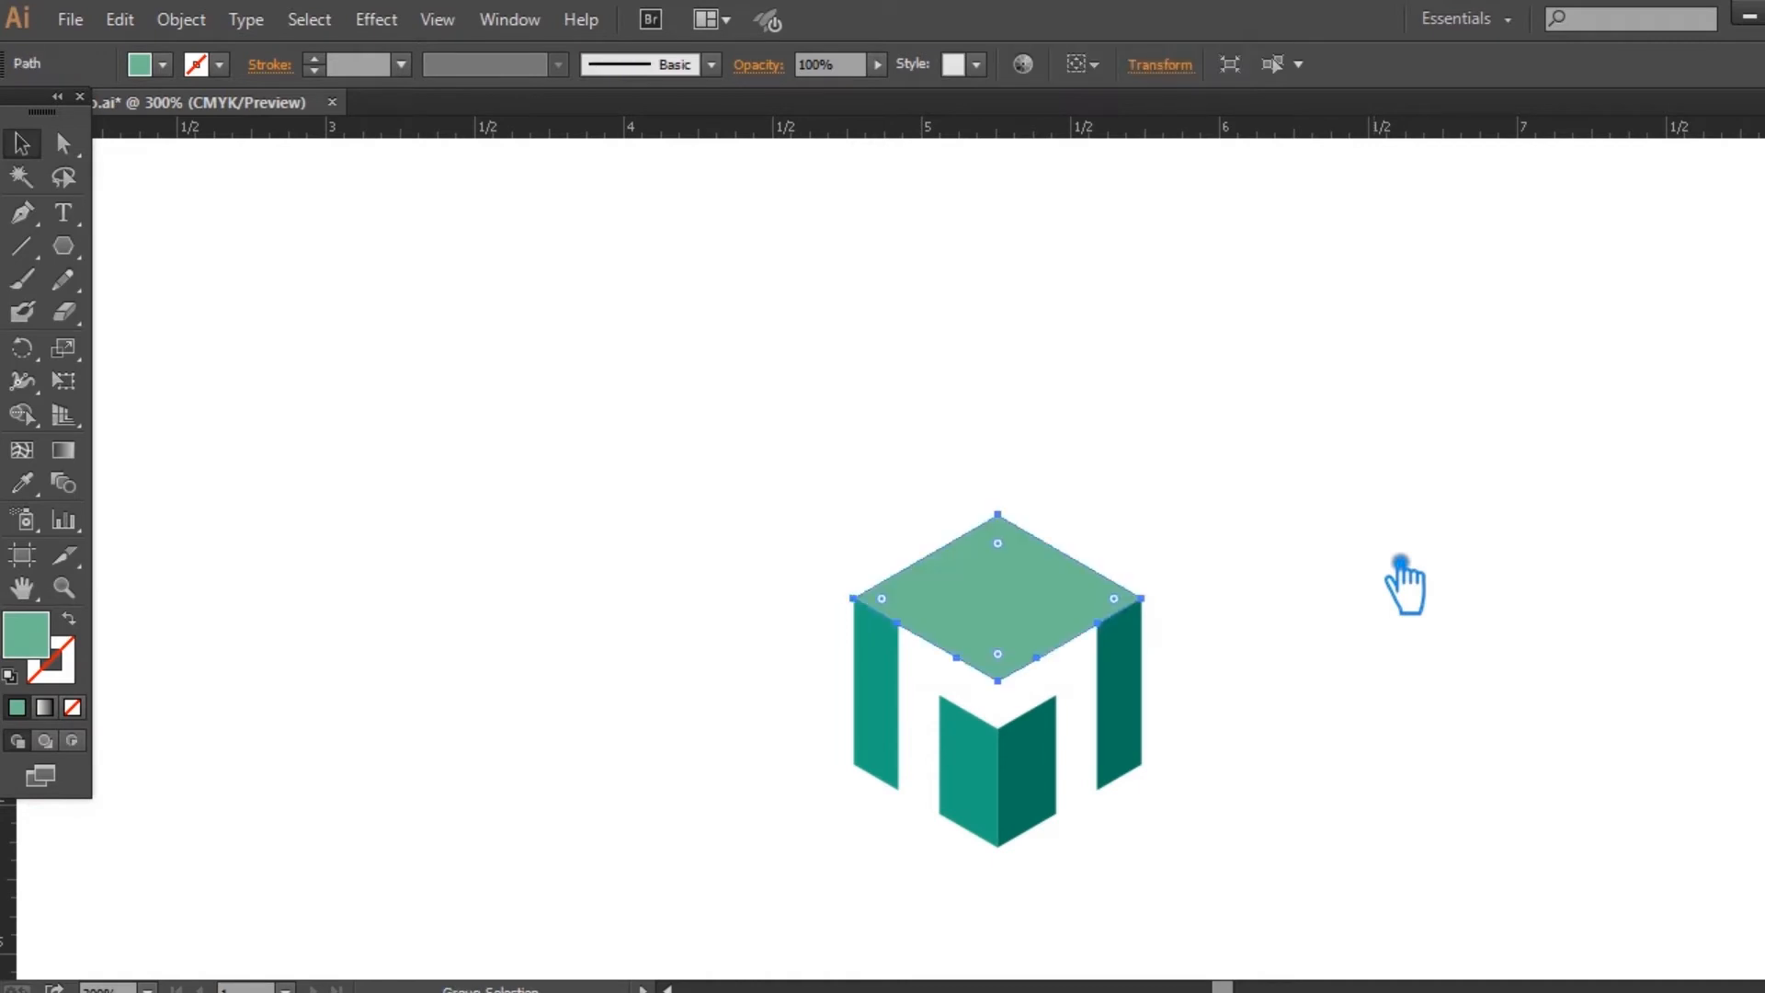
pyautogui.click(1425, 555)
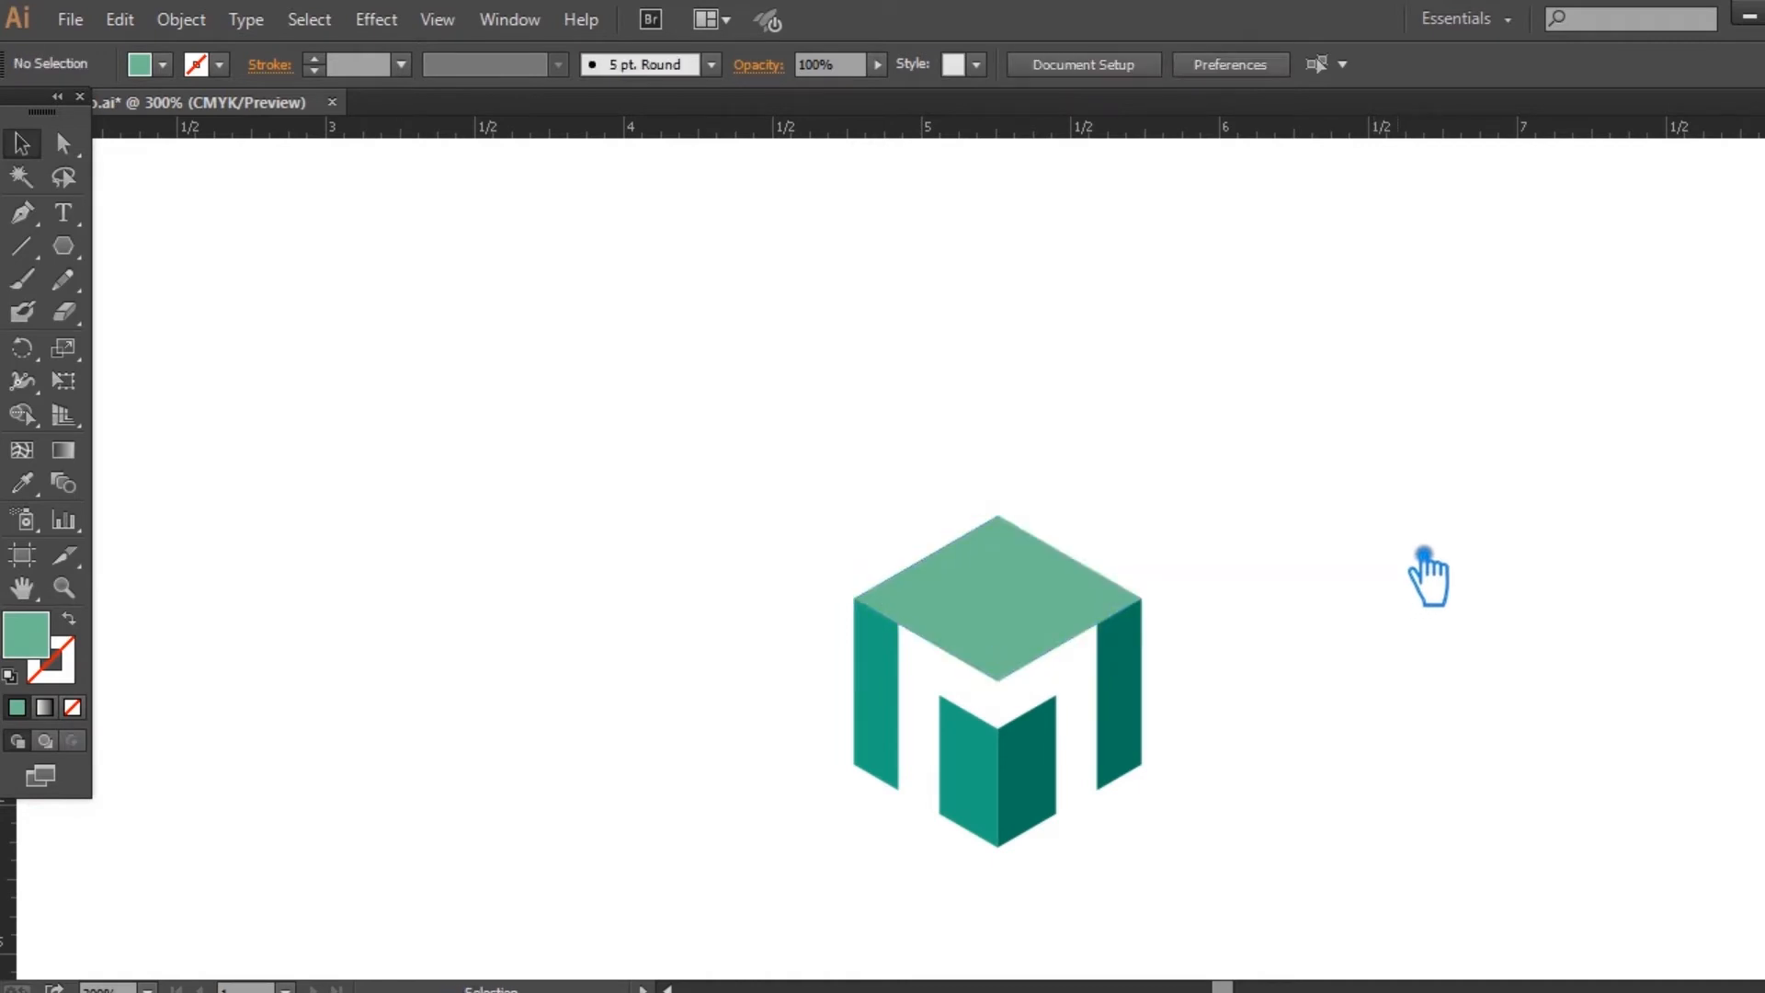
# Step: Remove the redundant anchor points between the corners along the top face's two front edges
pyautogui.click(1034, 628)
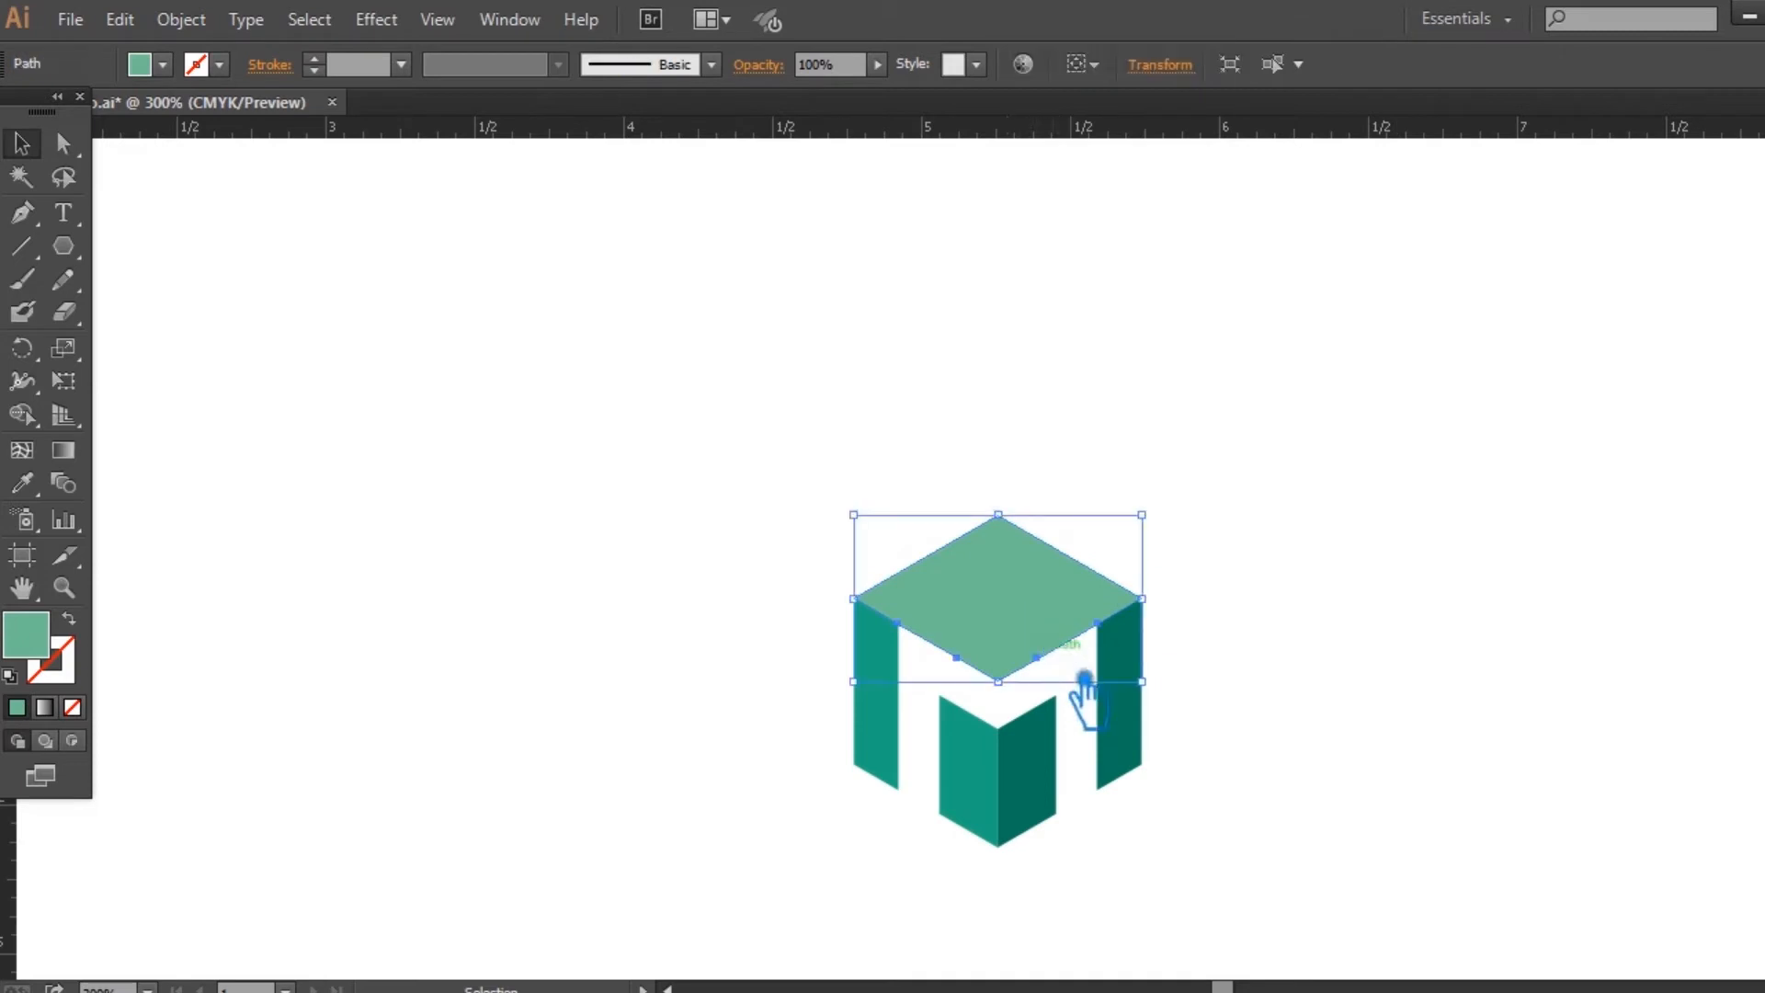
pyautogui.press('p')
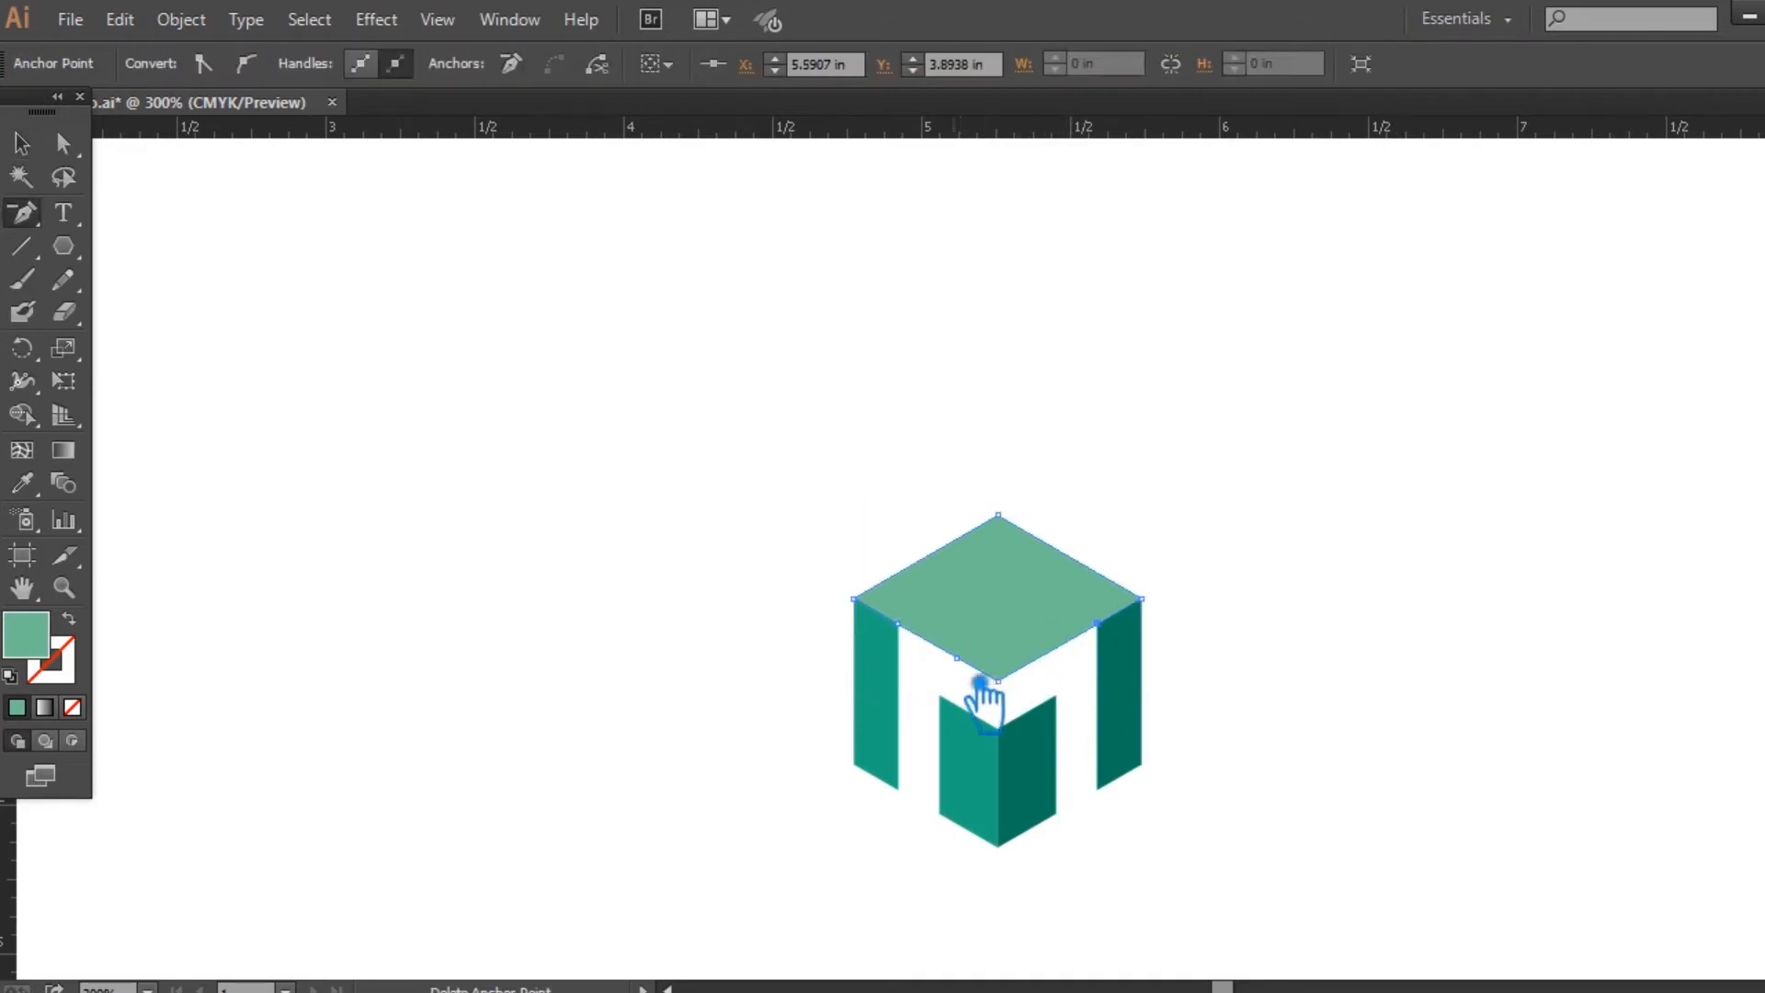
pyautogui.click(937, 645)
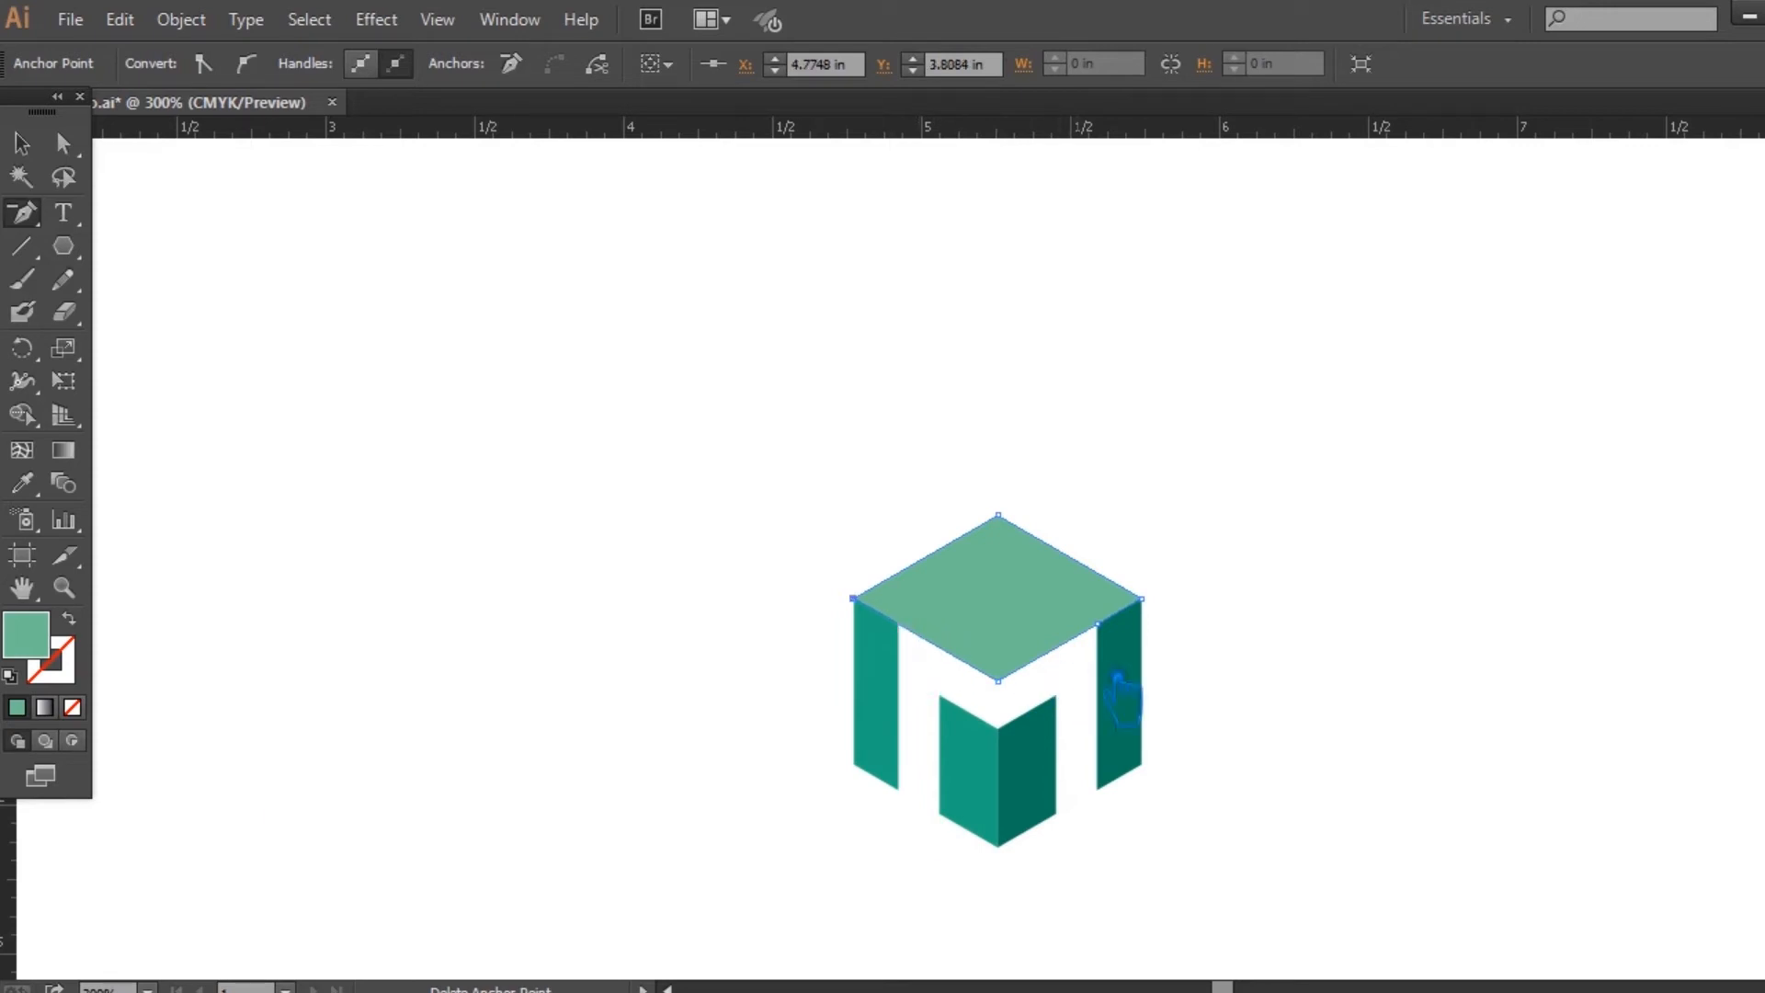
pyautogui.click(1100, 626)
pyautogui.click(23, 145)
pyautogui.click(488, 375)
pyautogui.click(910, 740)
pyautogui.click(1063, 786)
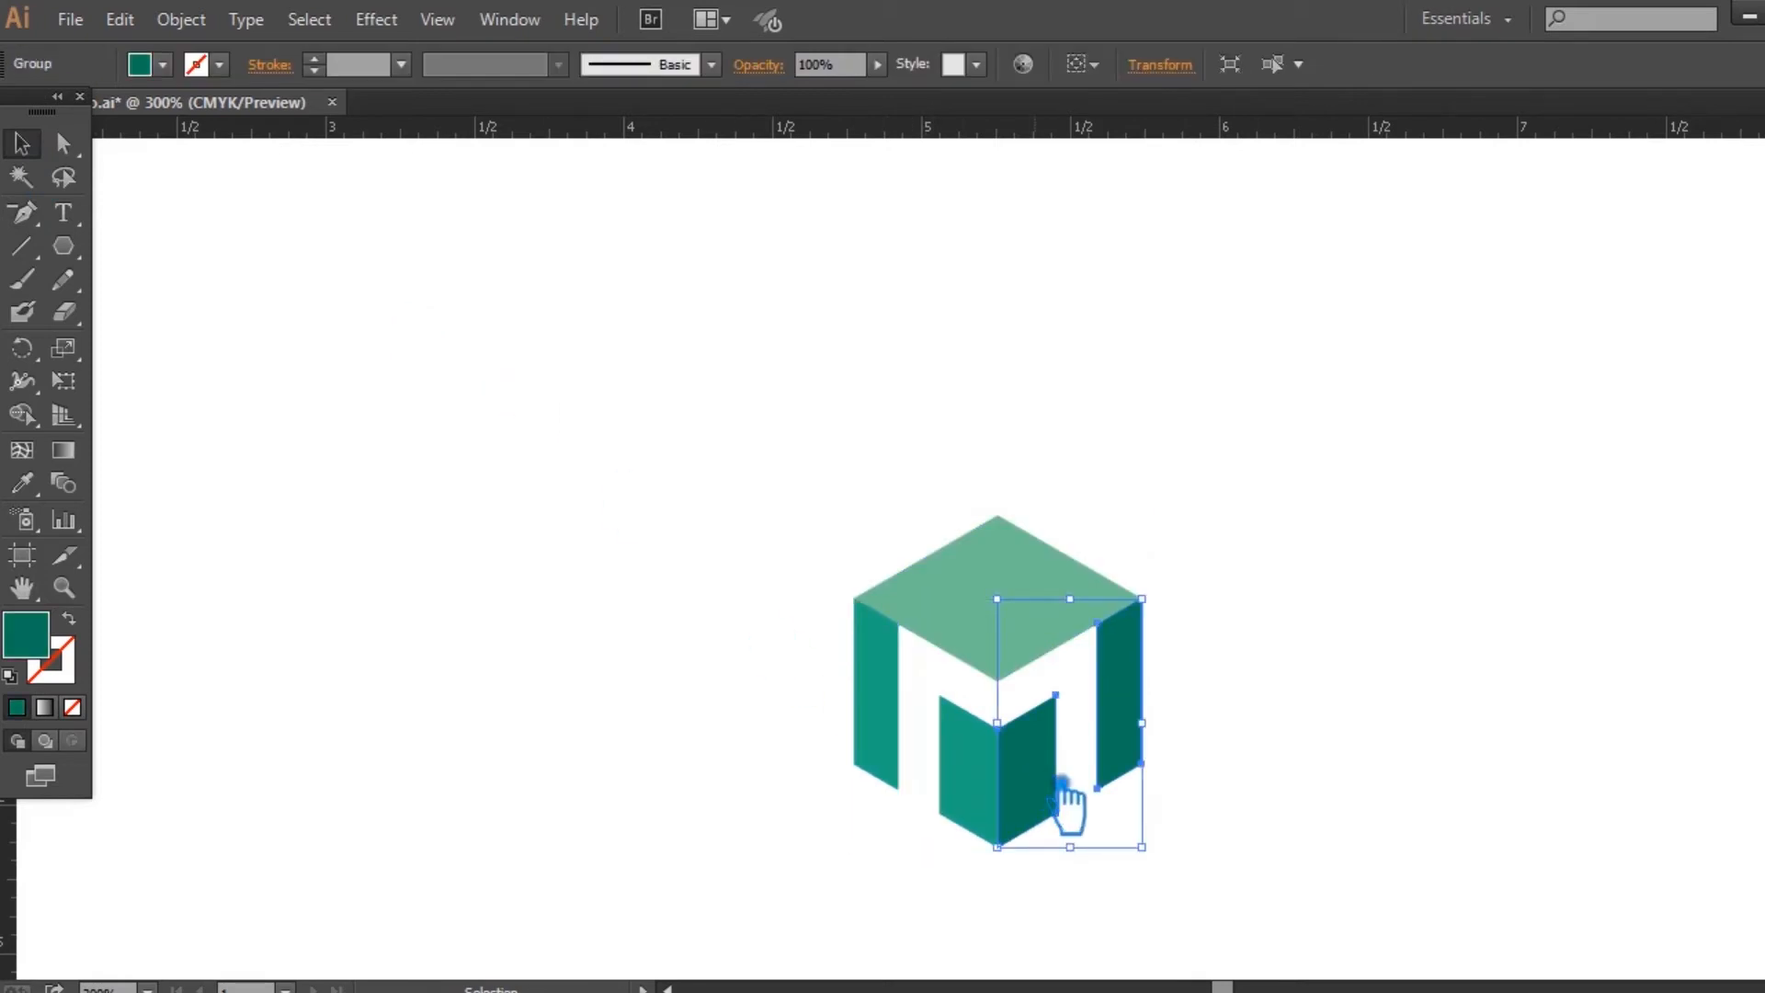
pyautogui.click(1378, 692)
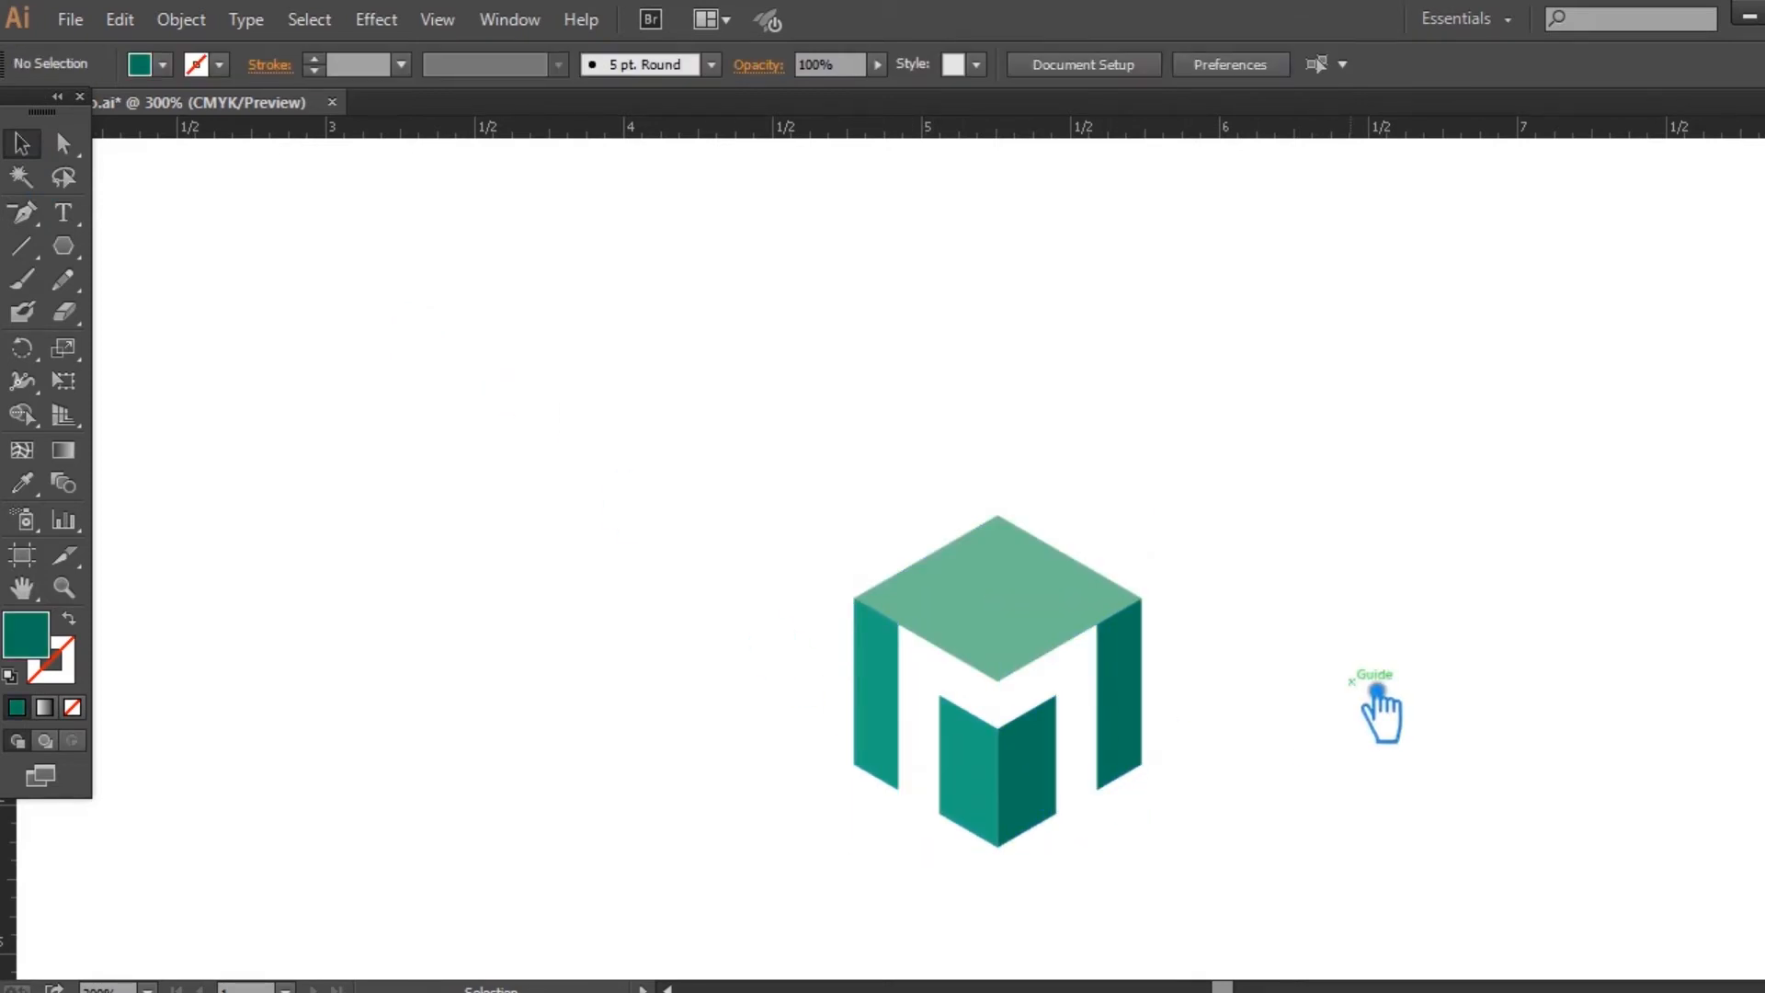
# Step: Change the top face's fill to a light orange (#E8AA67)
pyautogui.moveTo(1384, 754); pyautogui.dragTo(897, 699)
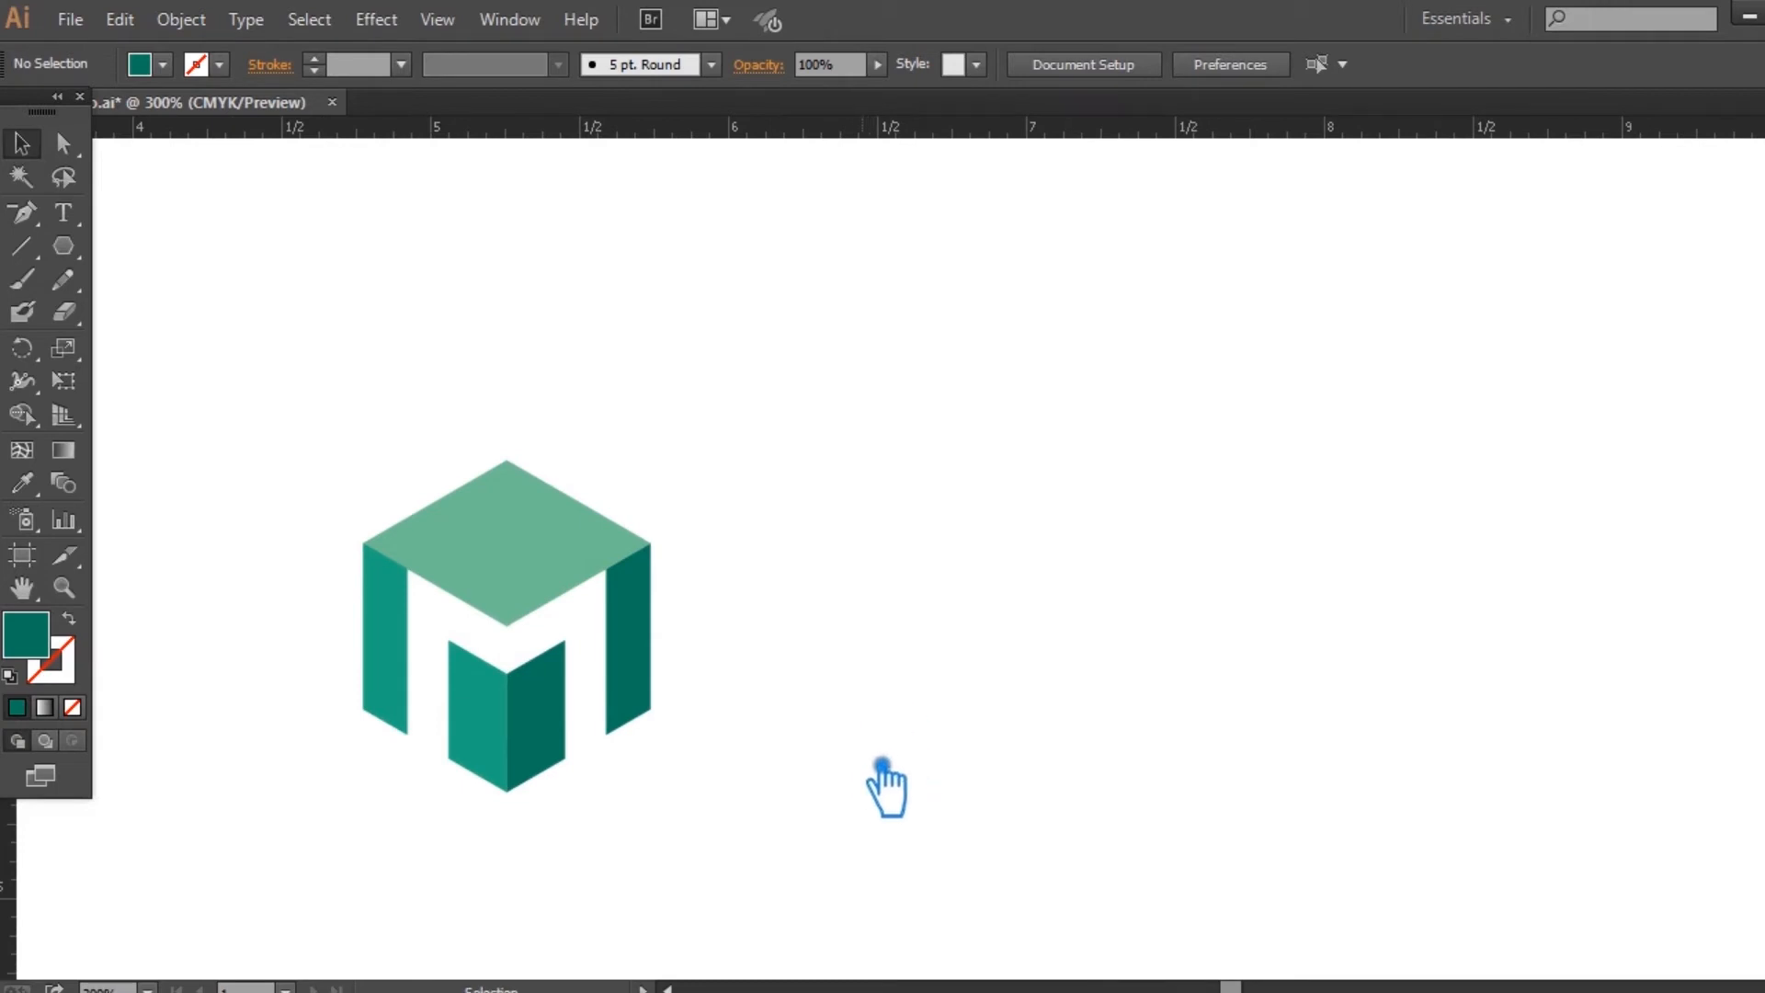
pyautogui.click(531, 552)
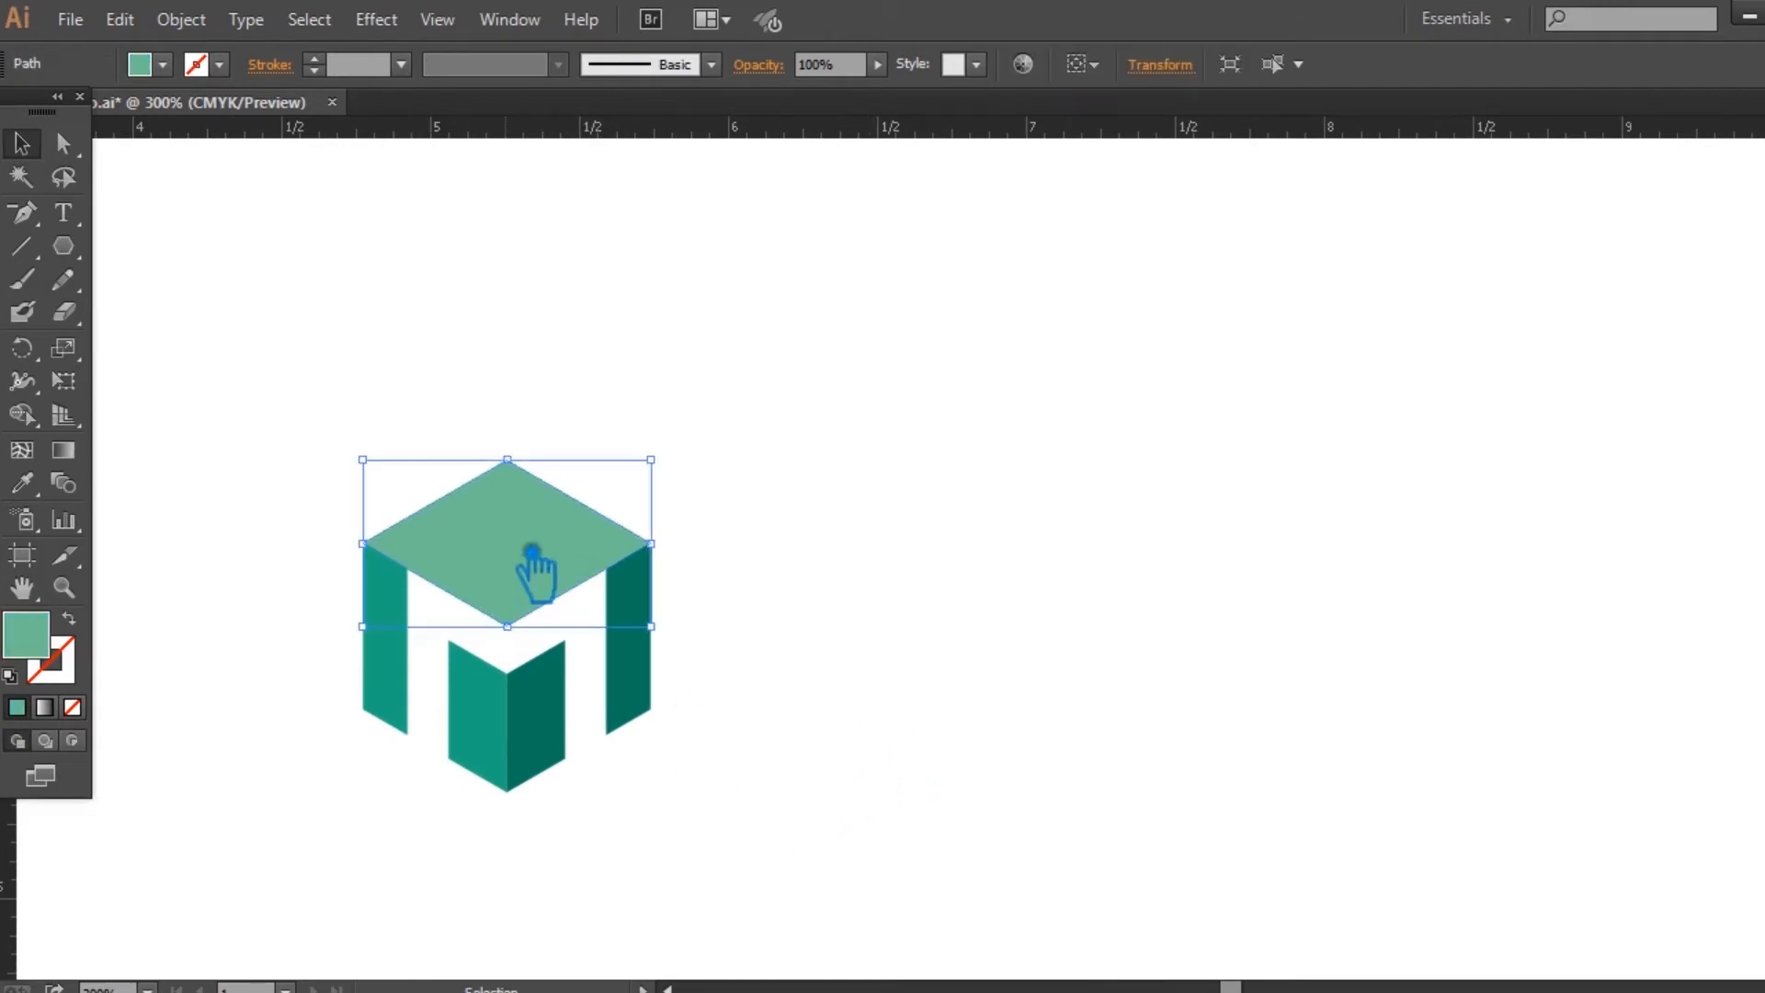
pyautogui.click(793, 719)
pyautogui.click(544, 564)
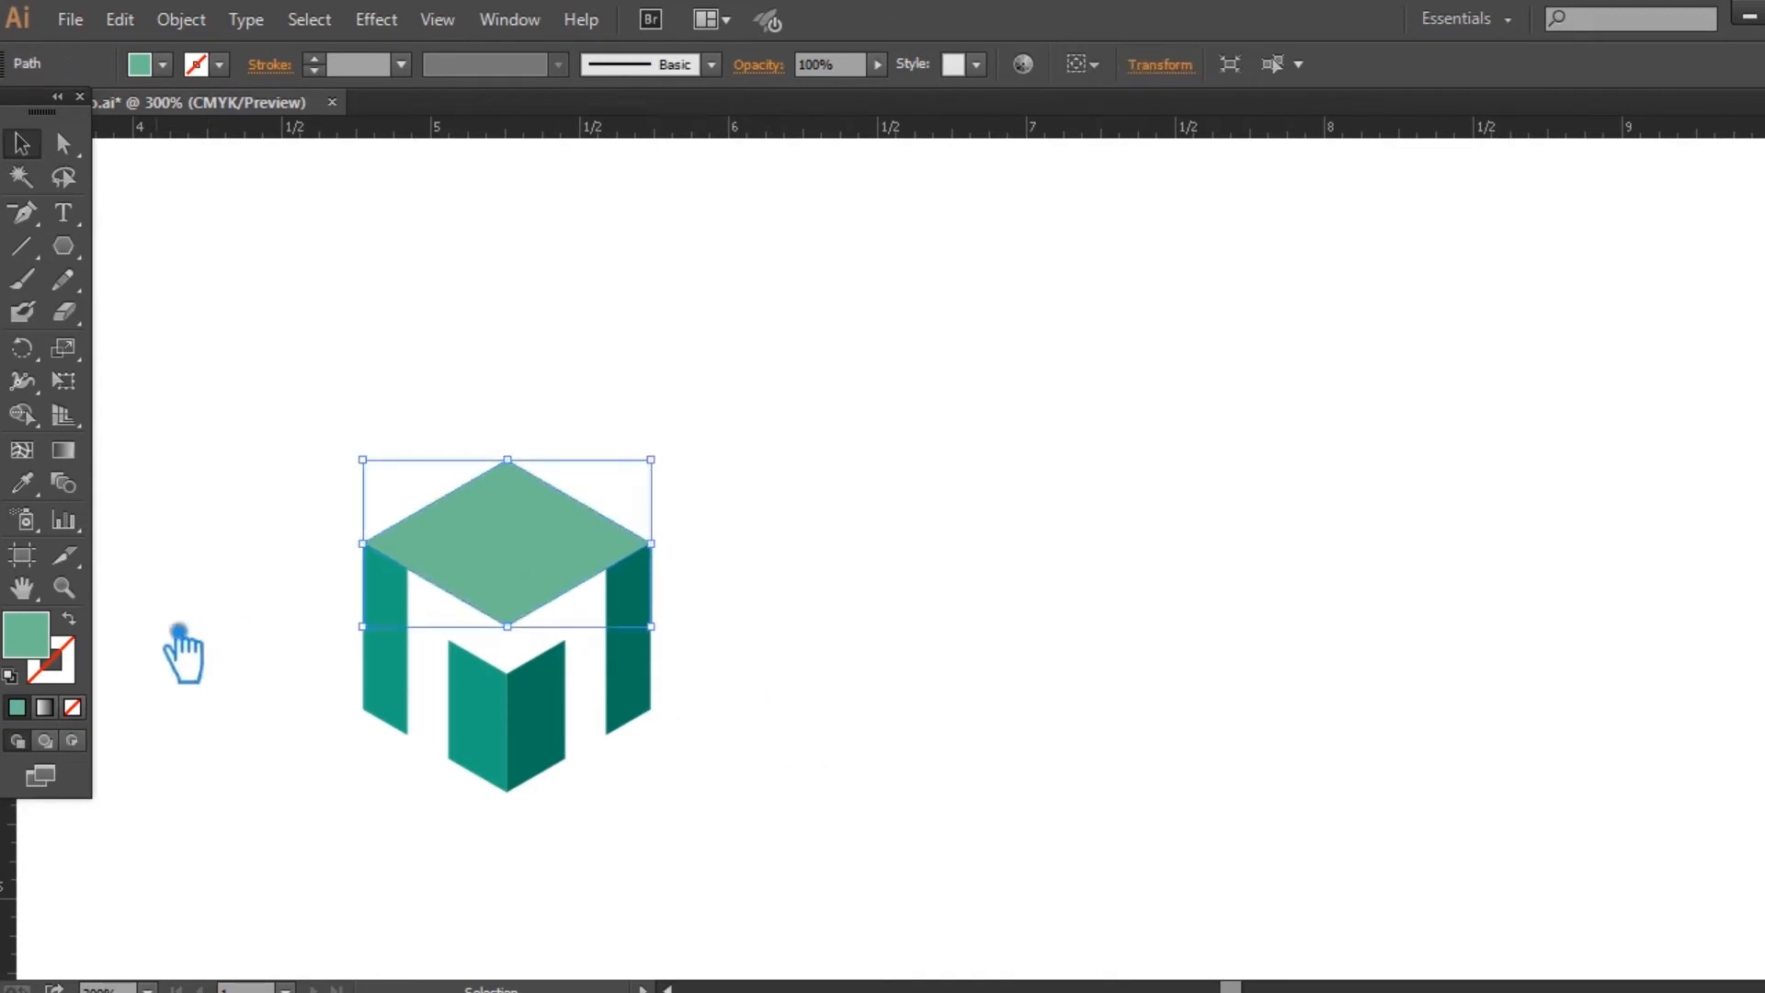
pyautogui.doubleClick(48, 645)
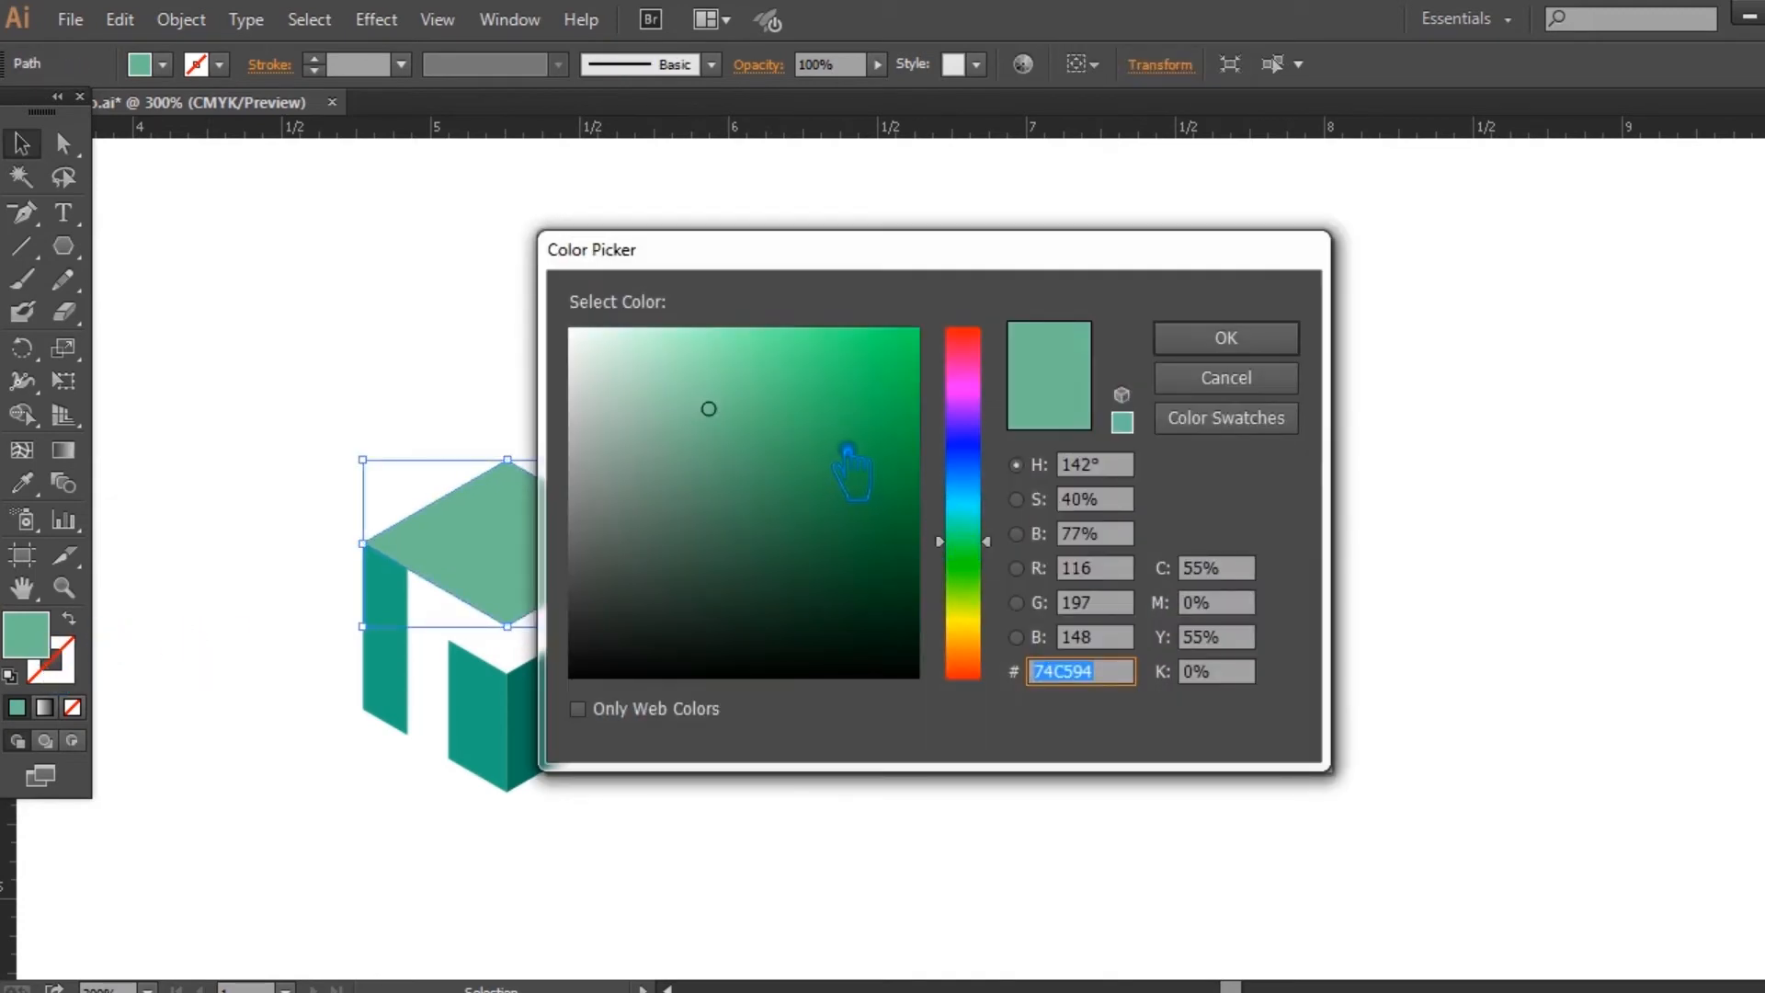
pyautogui.moveTo(999, 596); pyautogui.dragTo(1000, 656)
pyautogui.moveTo(796, 421)
pyautogui.mouseDown()
pyautogui.moveTo(774, 378)
pyautogui.moveTo(790, 373)
pyautogui.mouseUp()
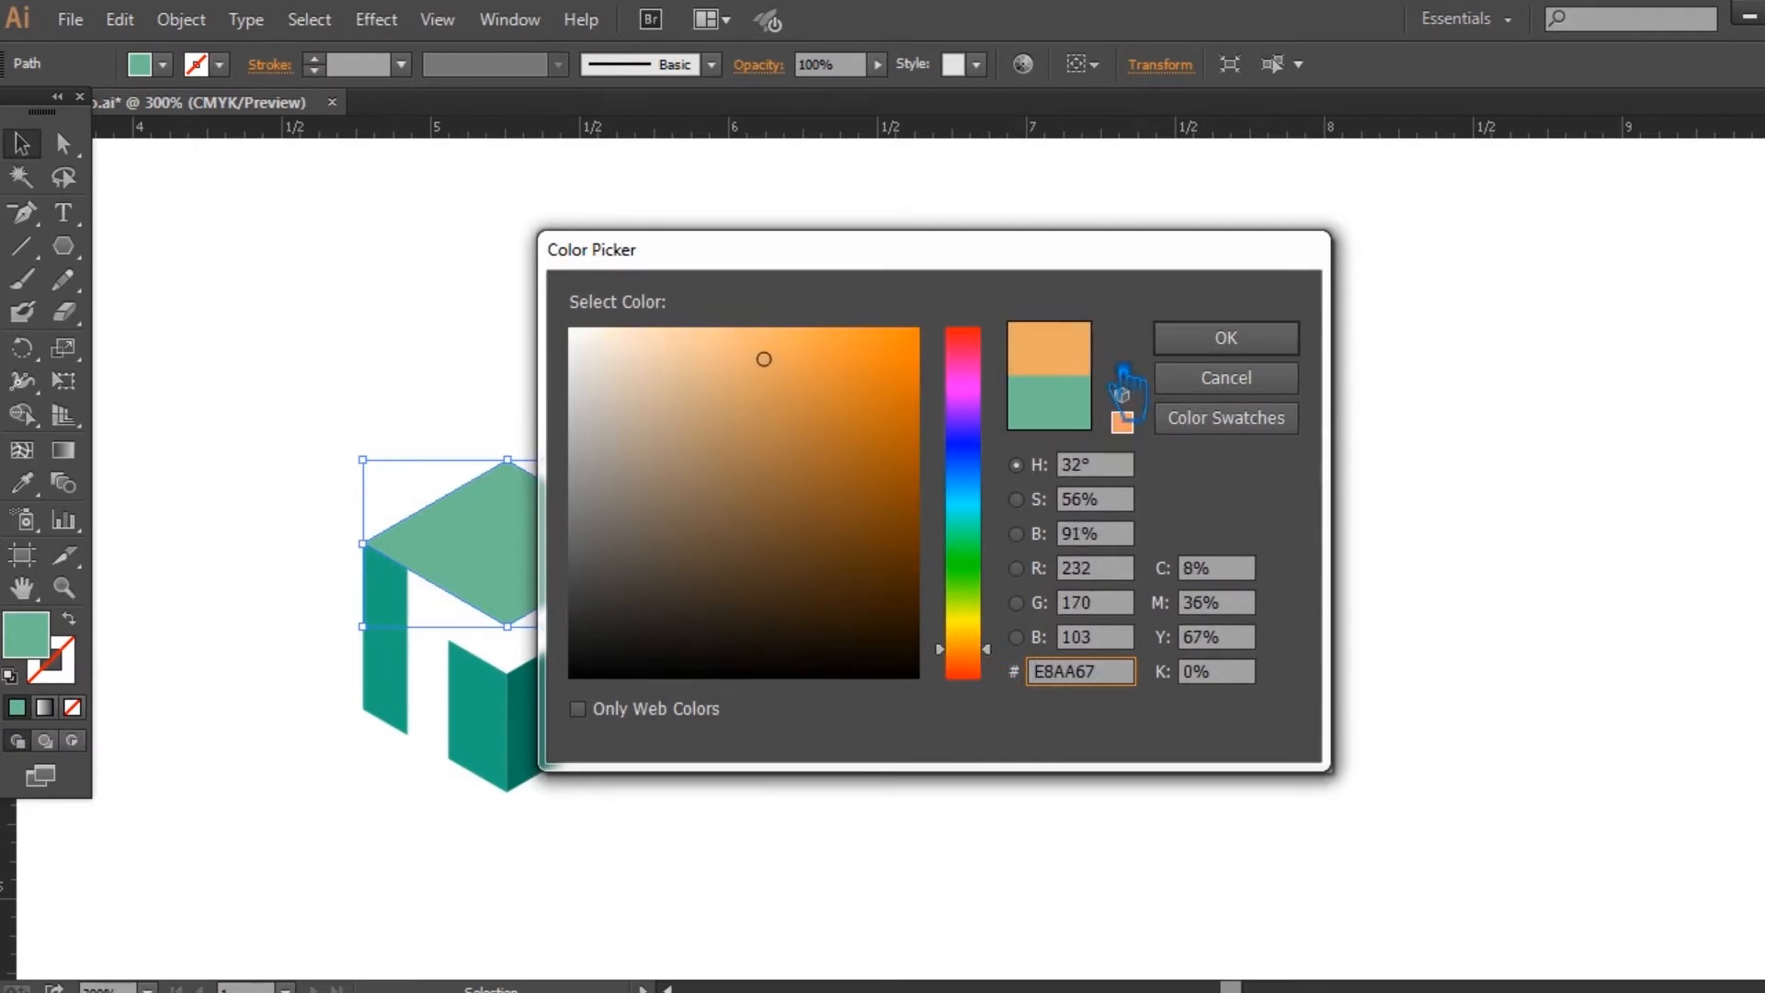
pyautogui.click(1225, 338)
# Step: Sample the top face's orange for the lighter teal side pieces and darken their fill to #BF8347
pyautogui.click(409, 657)
pyautogui.press('i')
pyautogui.click(536, 535)
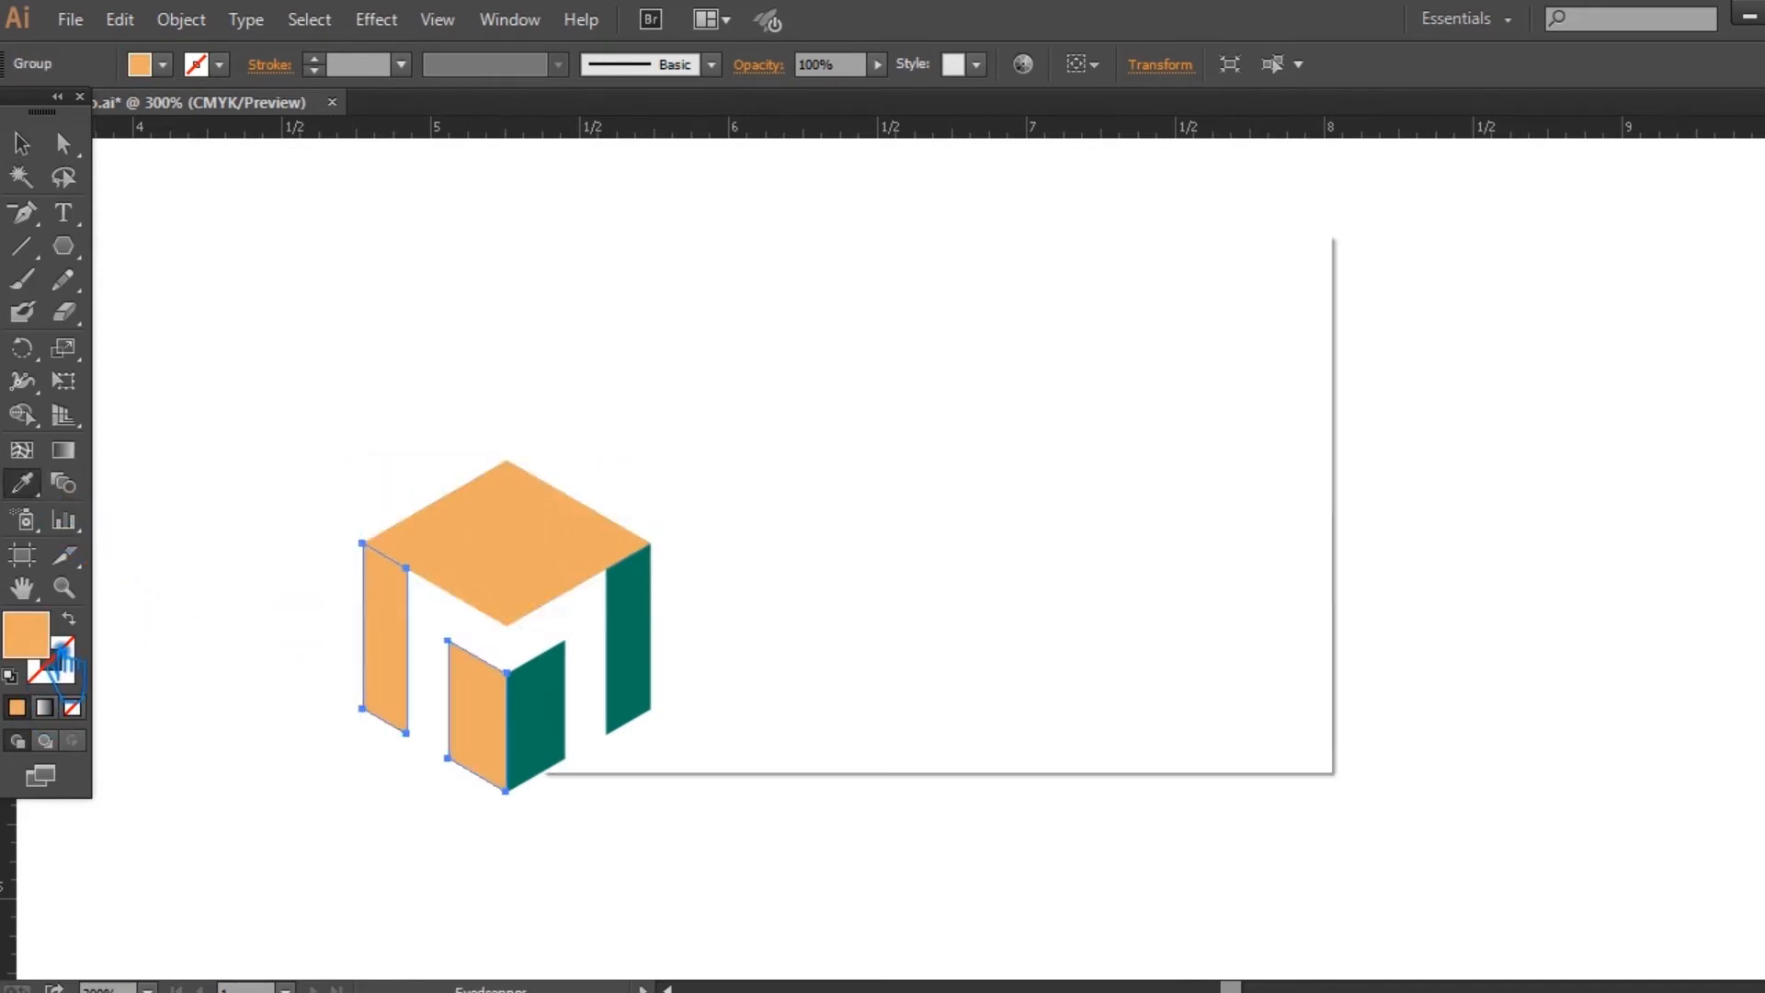
pyautogui.doubleClick(55, 649)
pyautogui.click(808, 417)
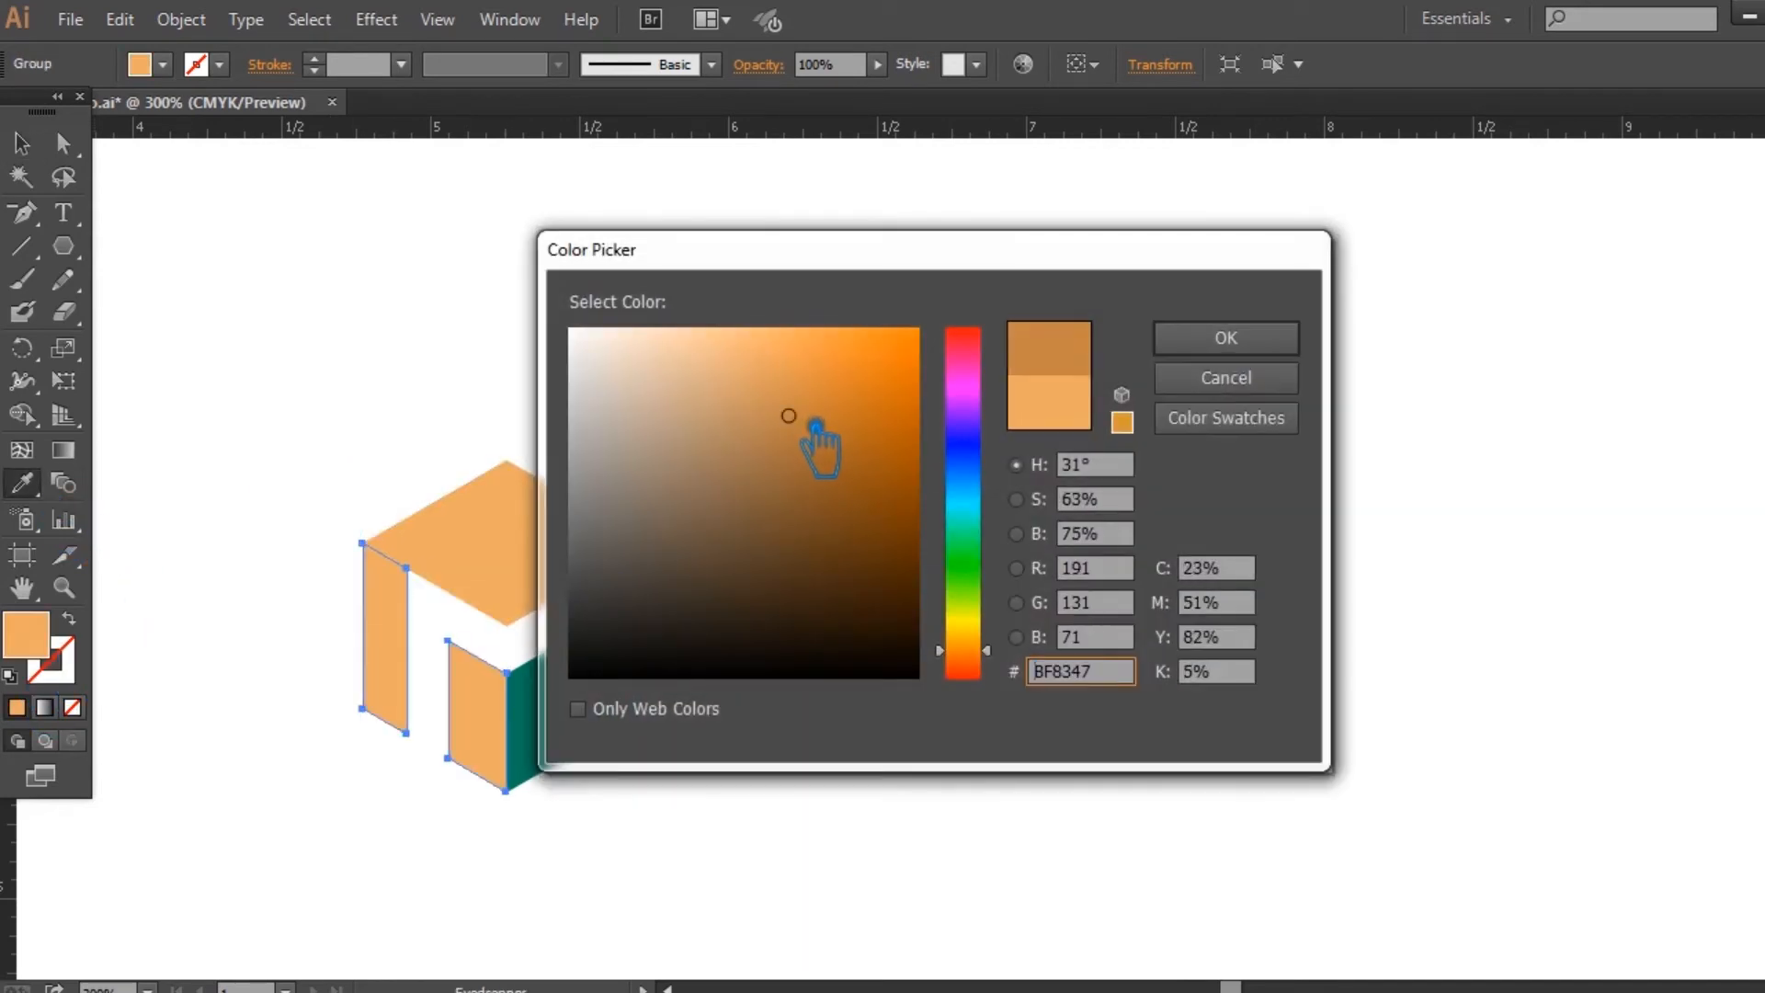
pyautogui.click(1226, 338)
pyautogui.click(37, 145)
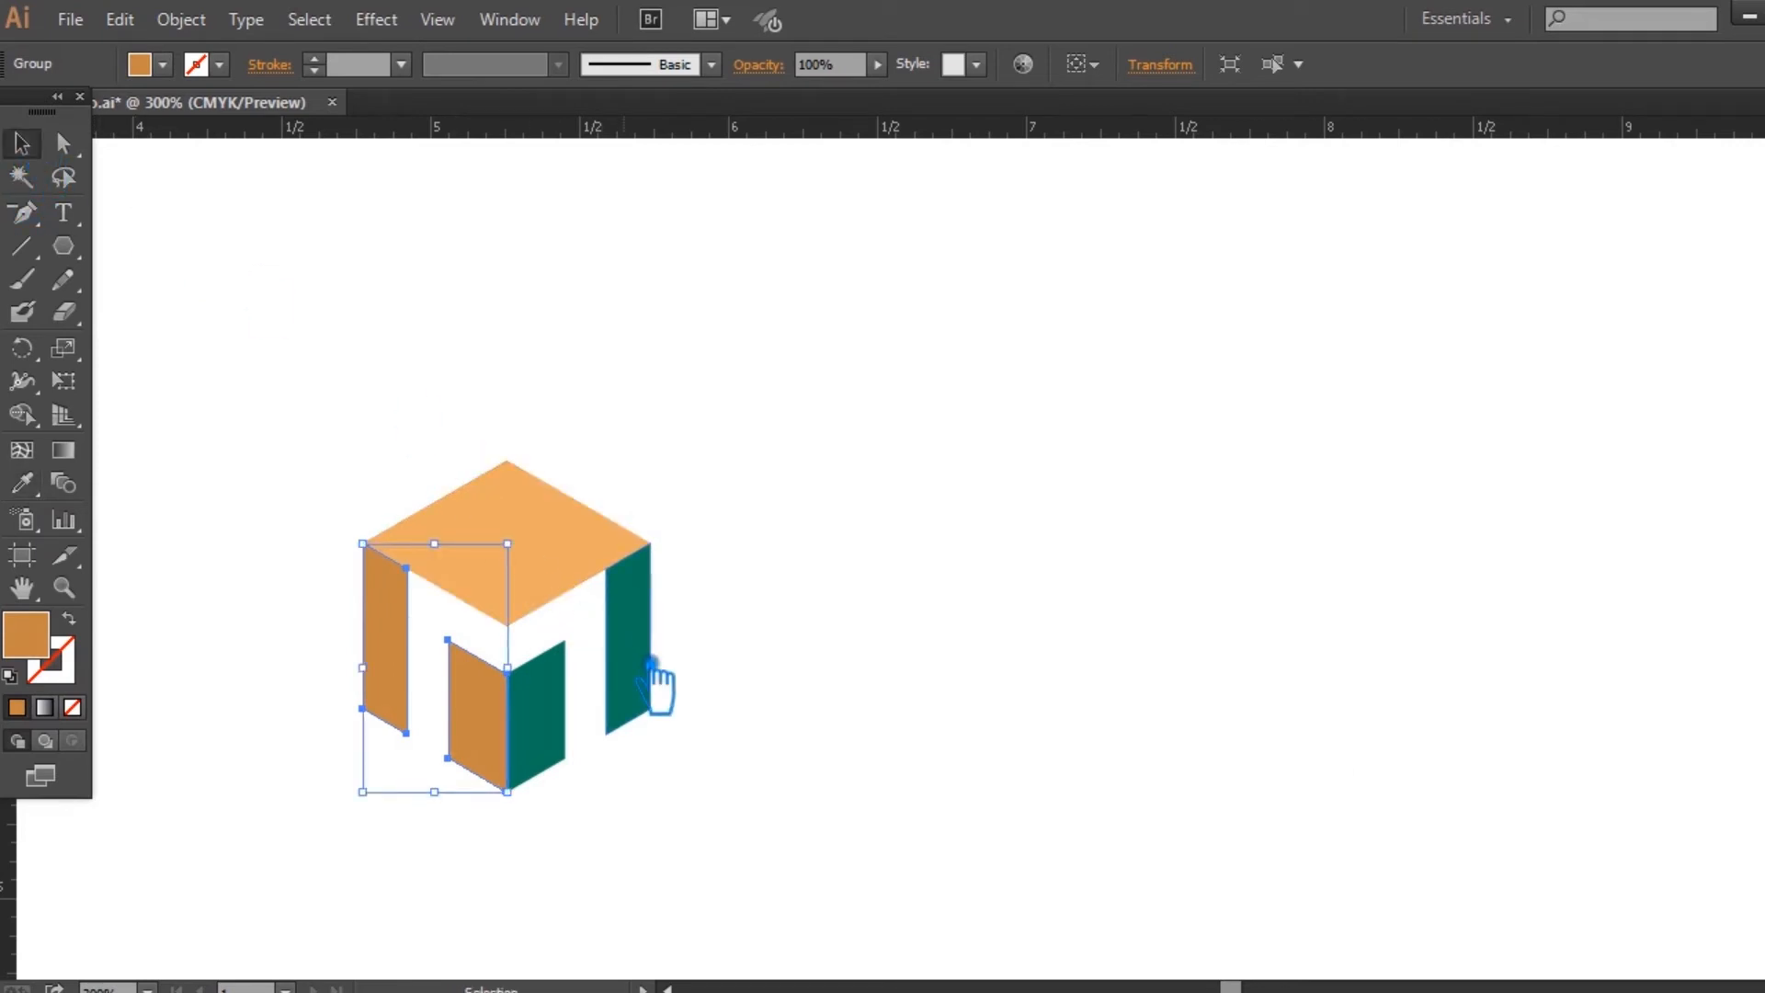
# Step: Undo the last darkening of the left-facing side pieces and set their fill to a milder orange (#CE8F51)
pyautogui.hotkey('ctrl', 'z')
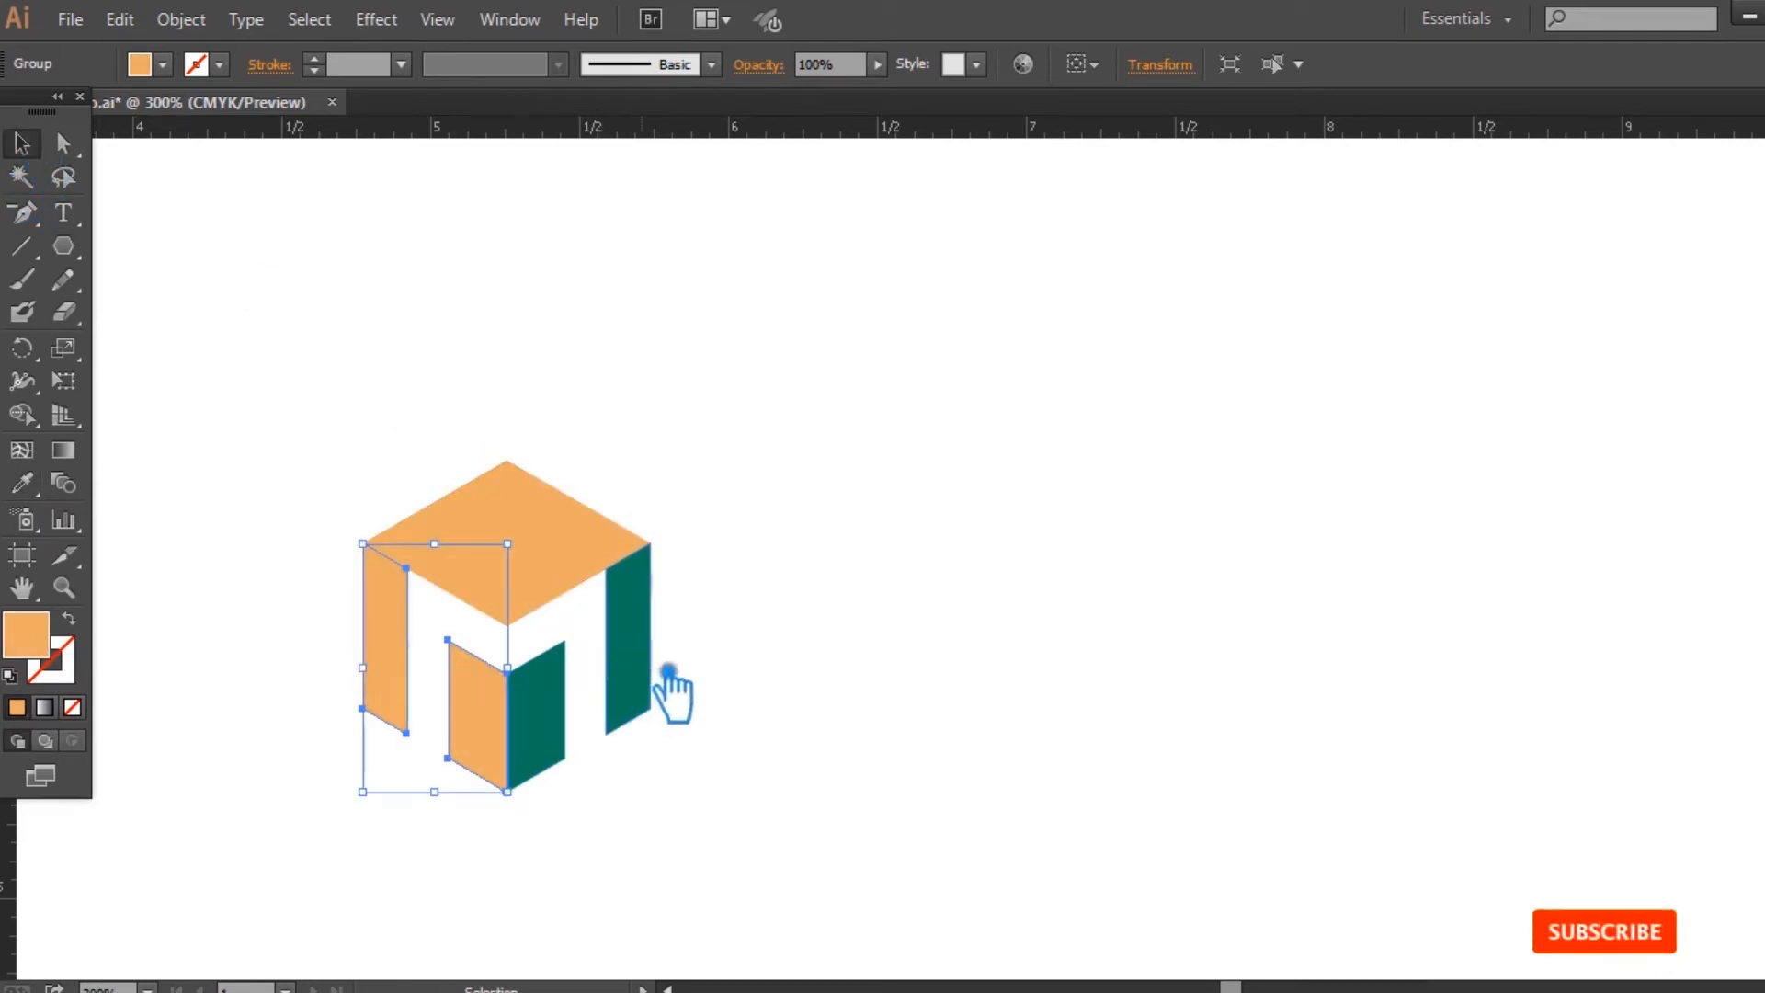
pyautogui.click(649, 676)
pyautogui.click(488, 719)
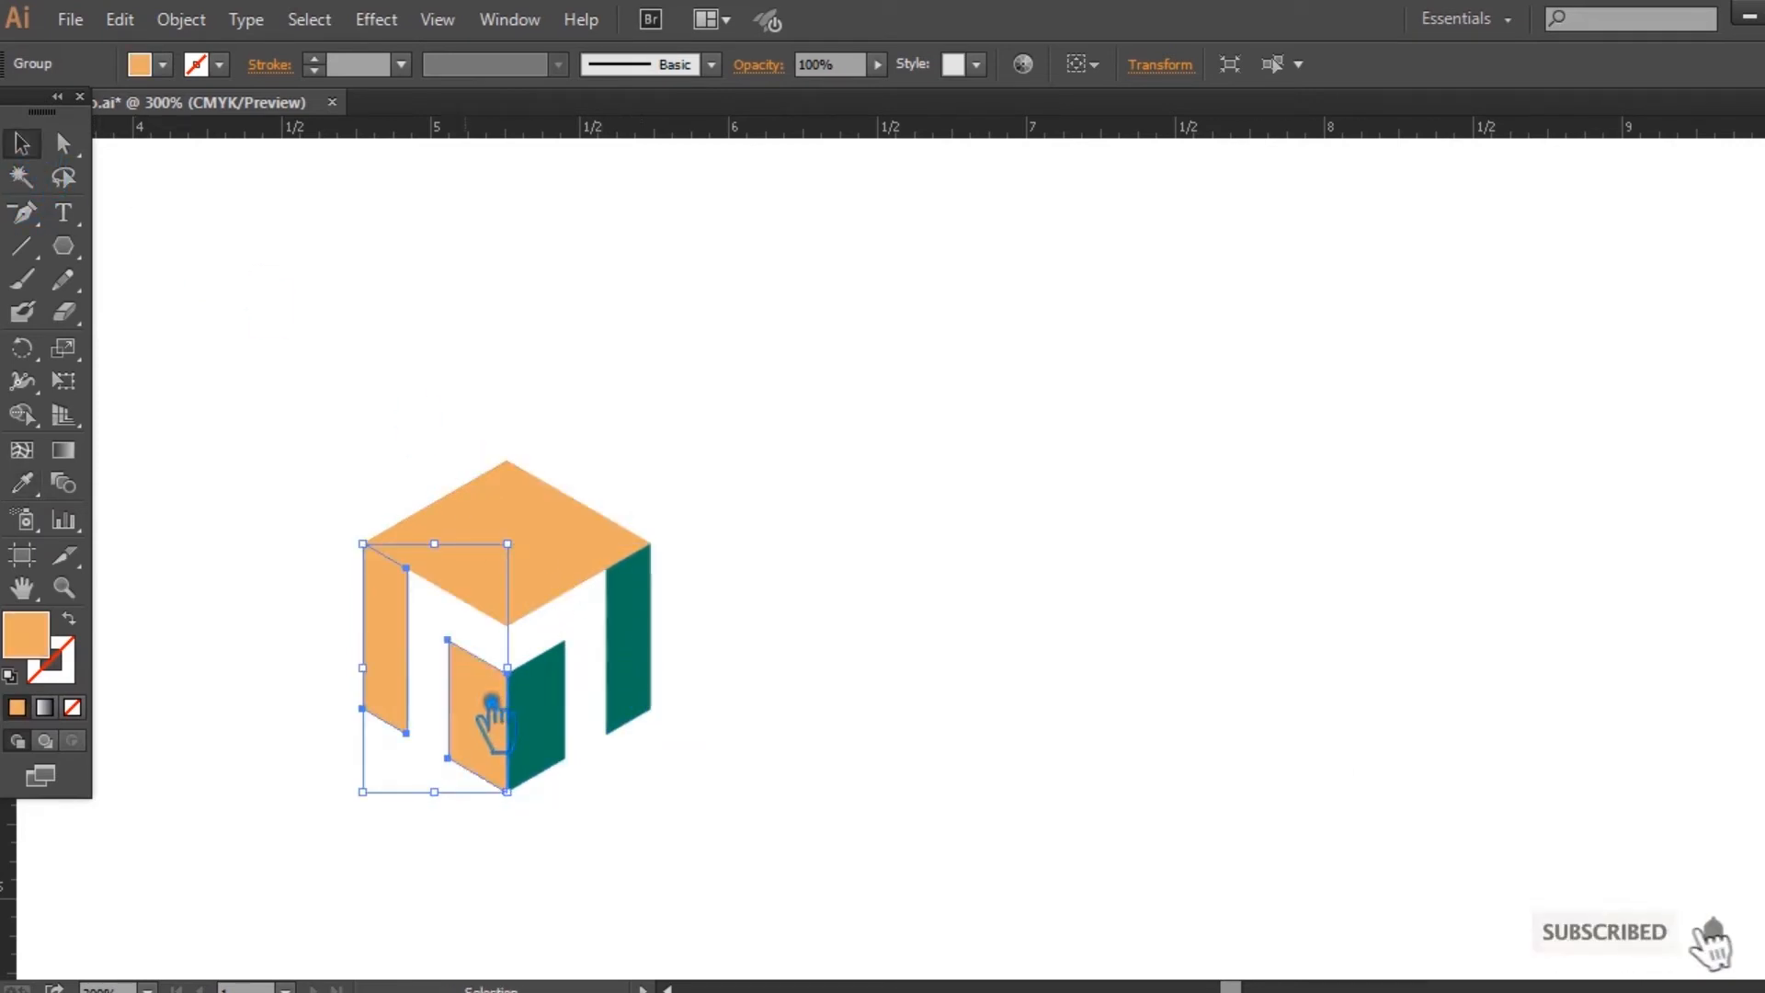
pyautogui.doubleClick(28, 636)
pyautogui.click(787, 392)
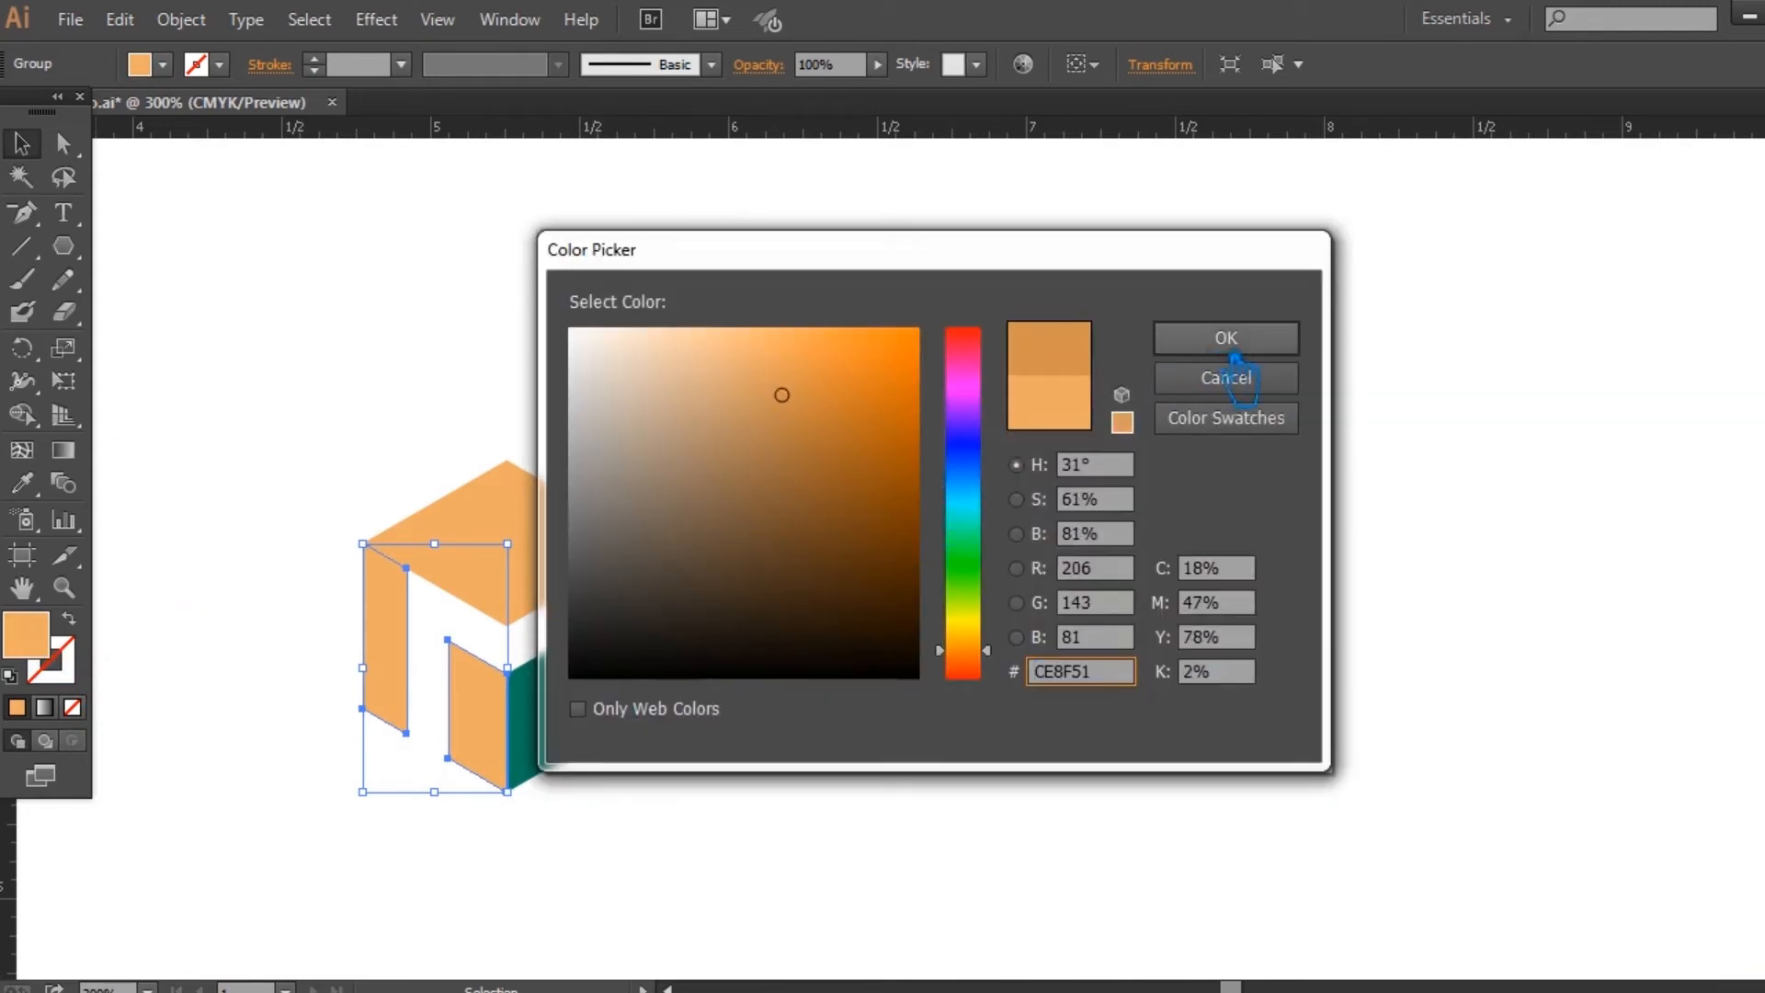
pyautogui.click(1227, 338)
pyautogui.click(1067, 441)
# Step: Sample the left-facing pieces' orange for the teal right-facing side pieces and darken their fill to #B27034
pyautogui.click(633, 649)
pyautogui.click(25, 483)
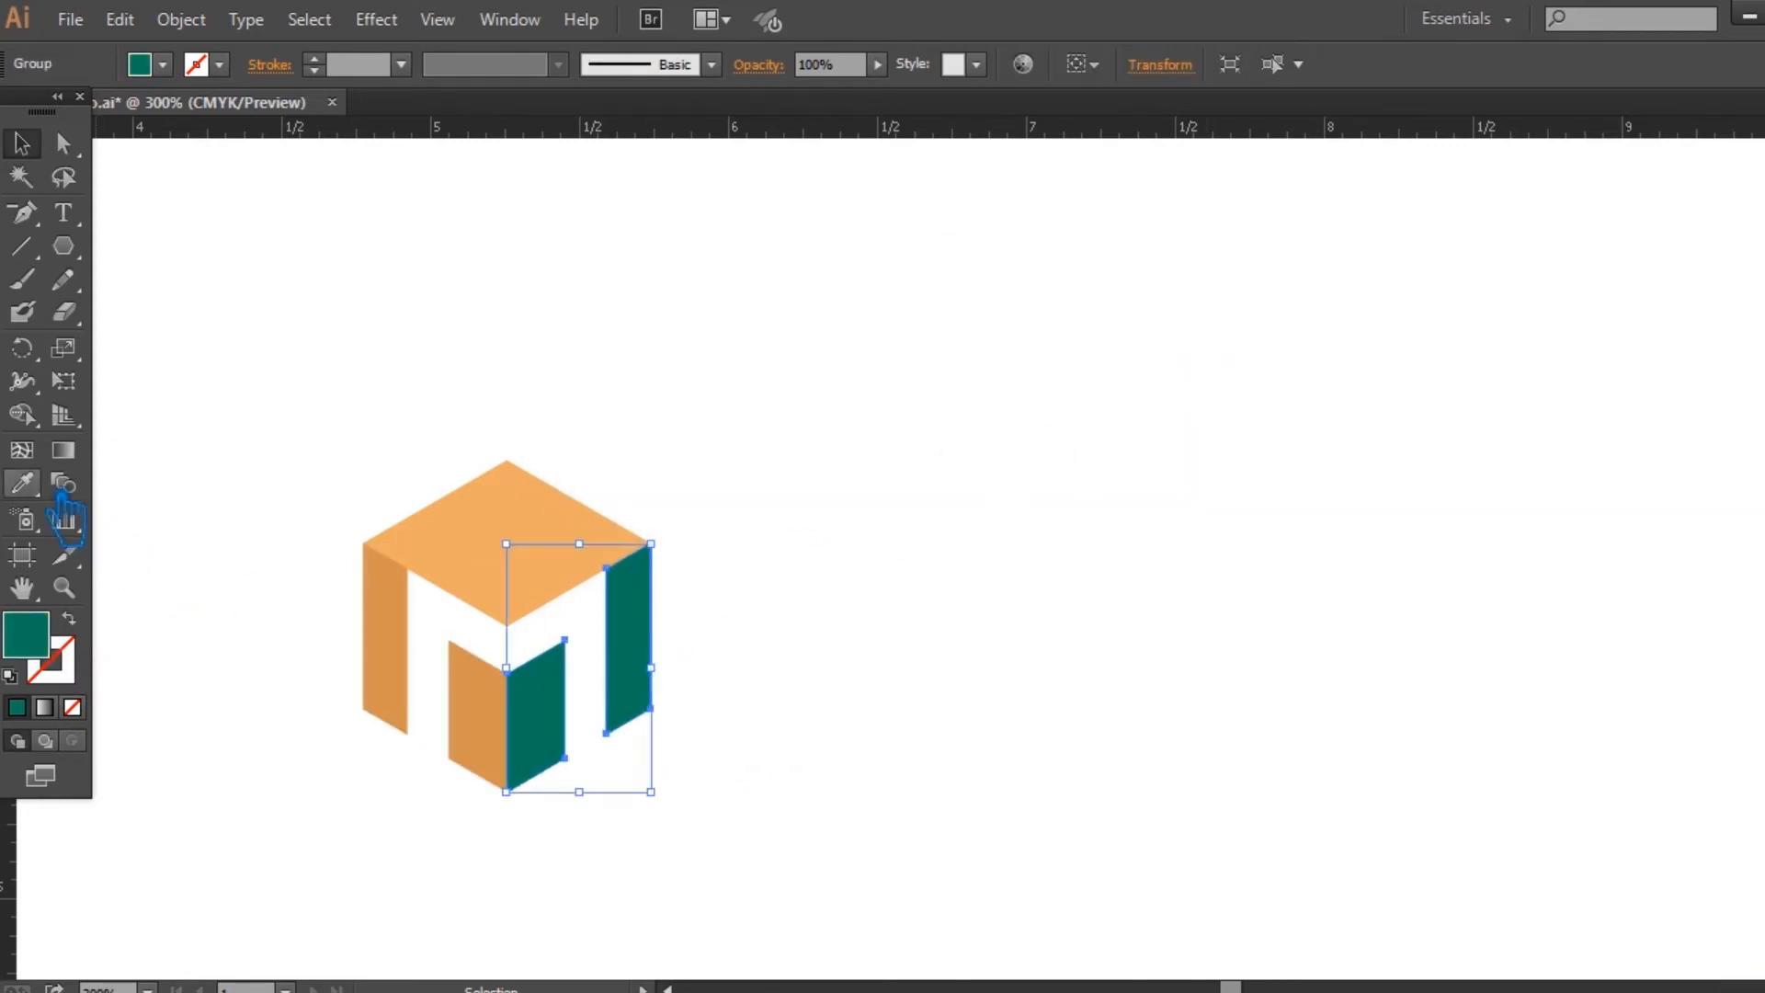
pyautogui.click(495, 707)
pyautogui.doubleClick(44, 649)
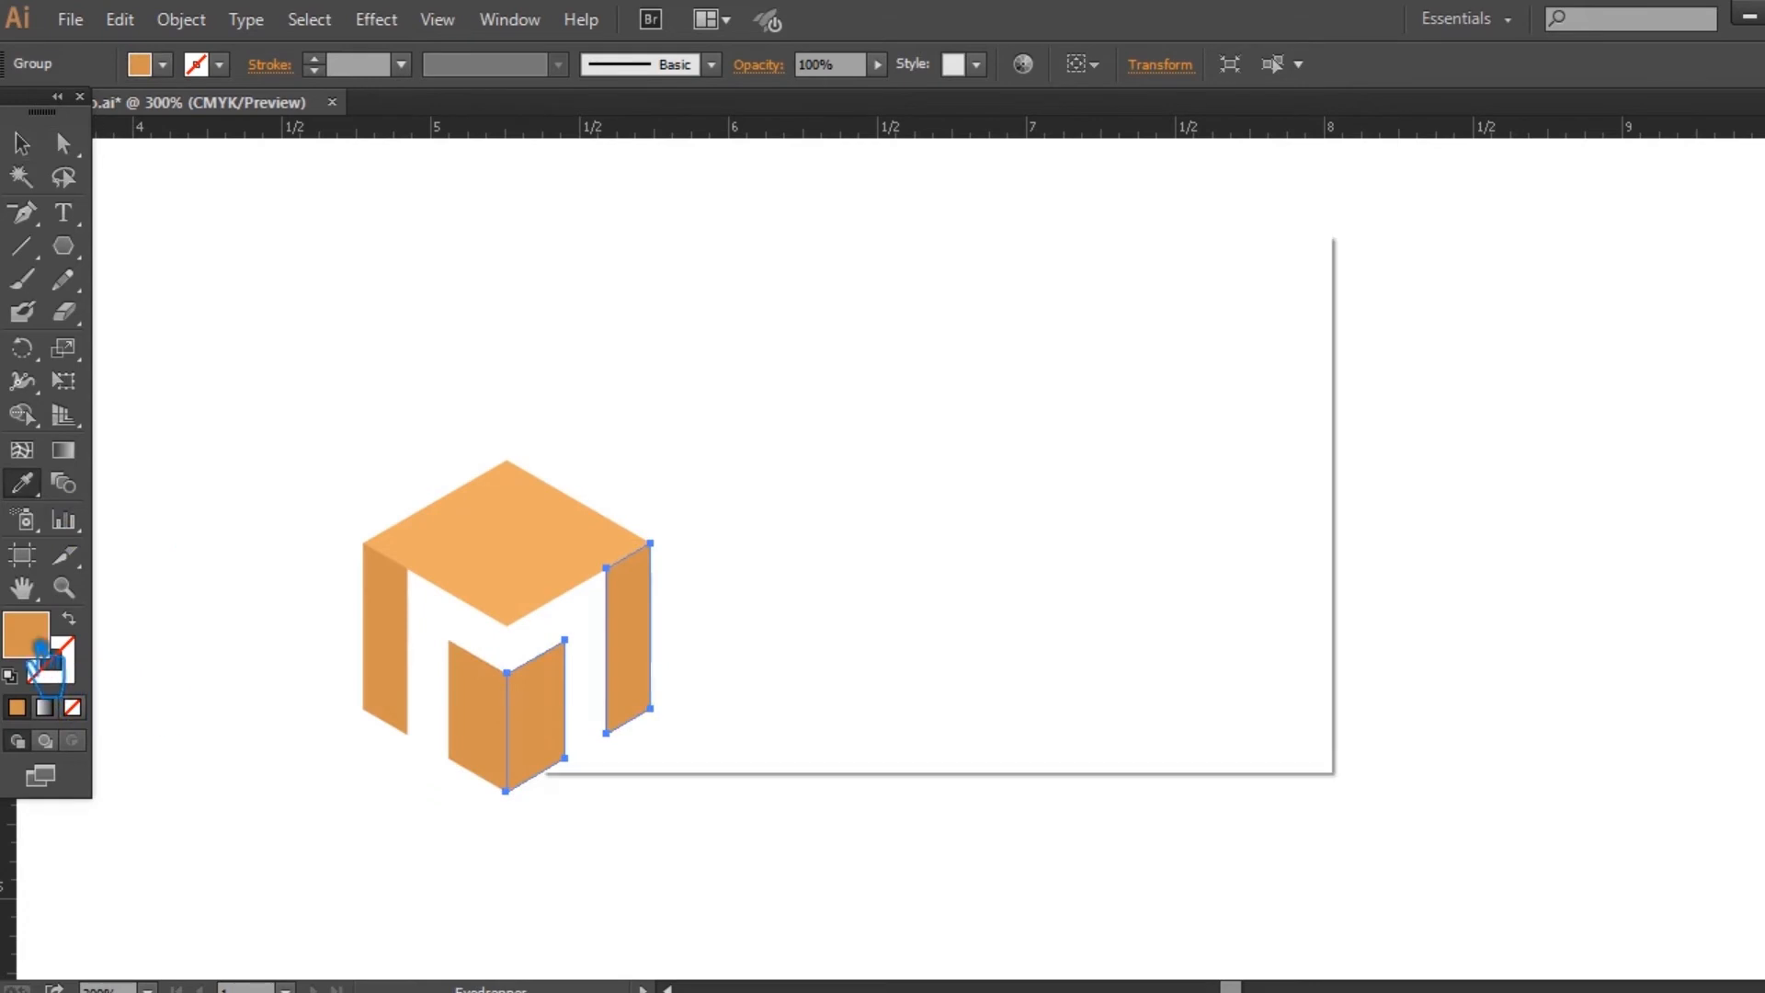
pyautogui.click(817, 433)
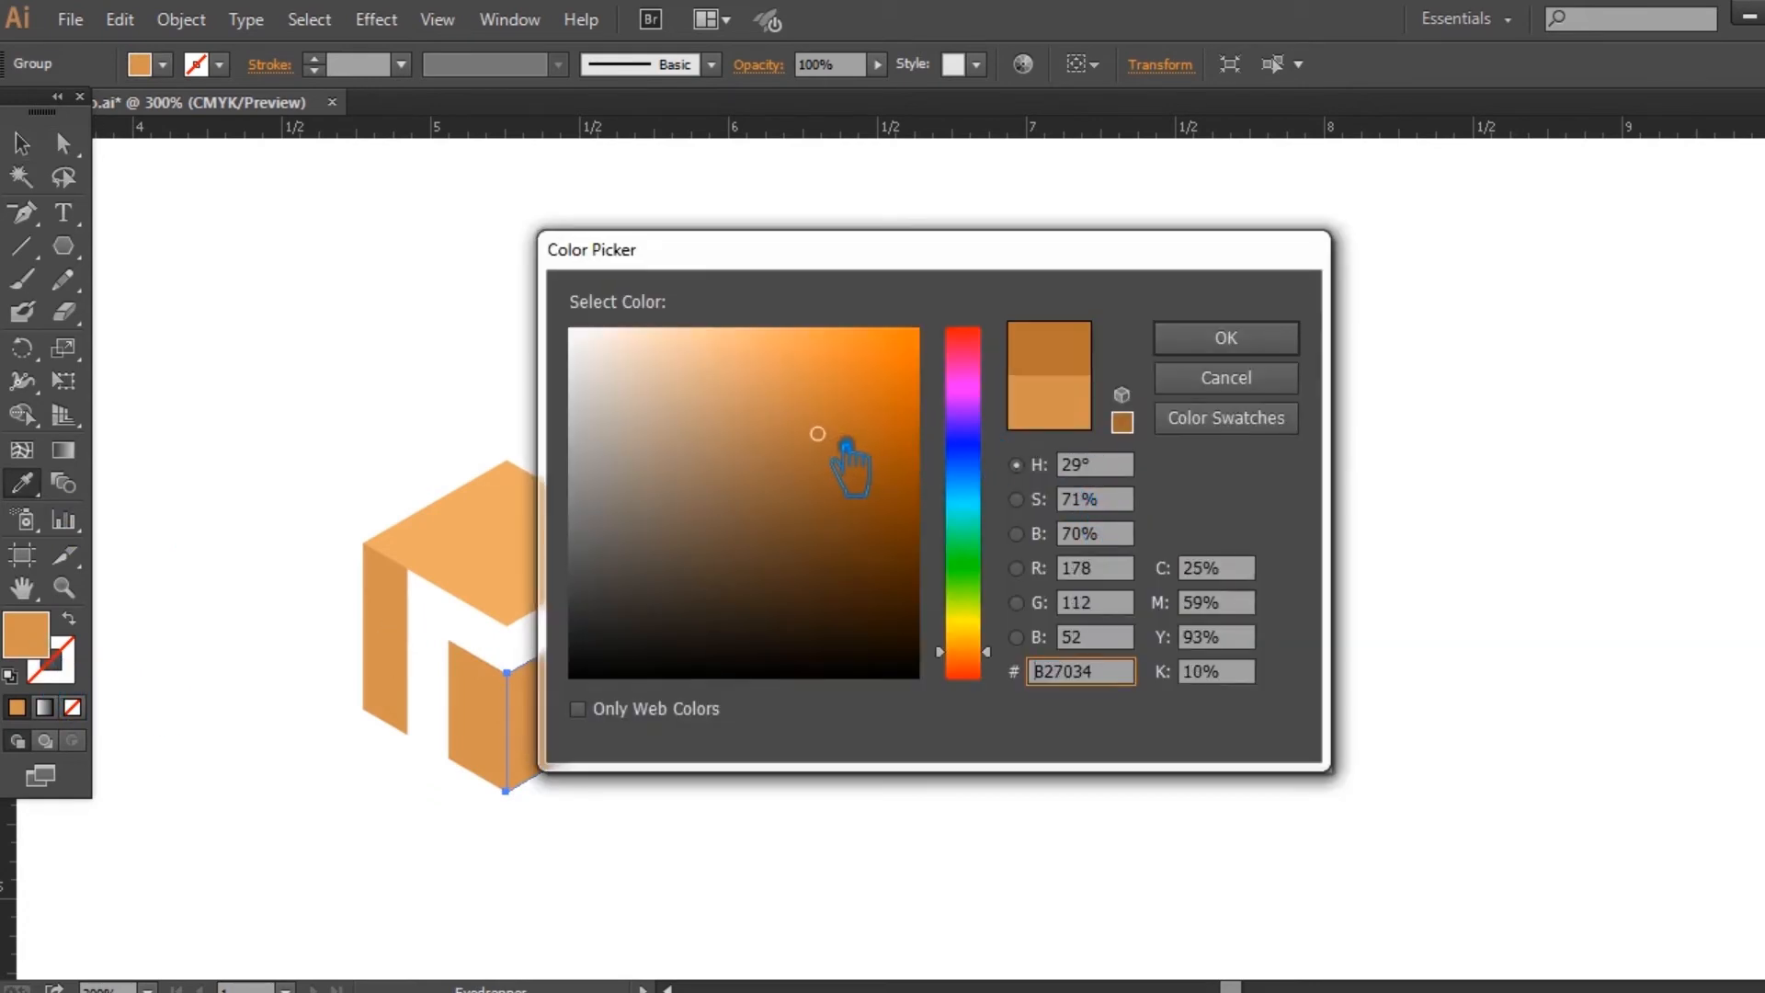
pyautogui.click(1268, 340)
pyautogui.click(22, 143)
pyautogui.click(625, 345)
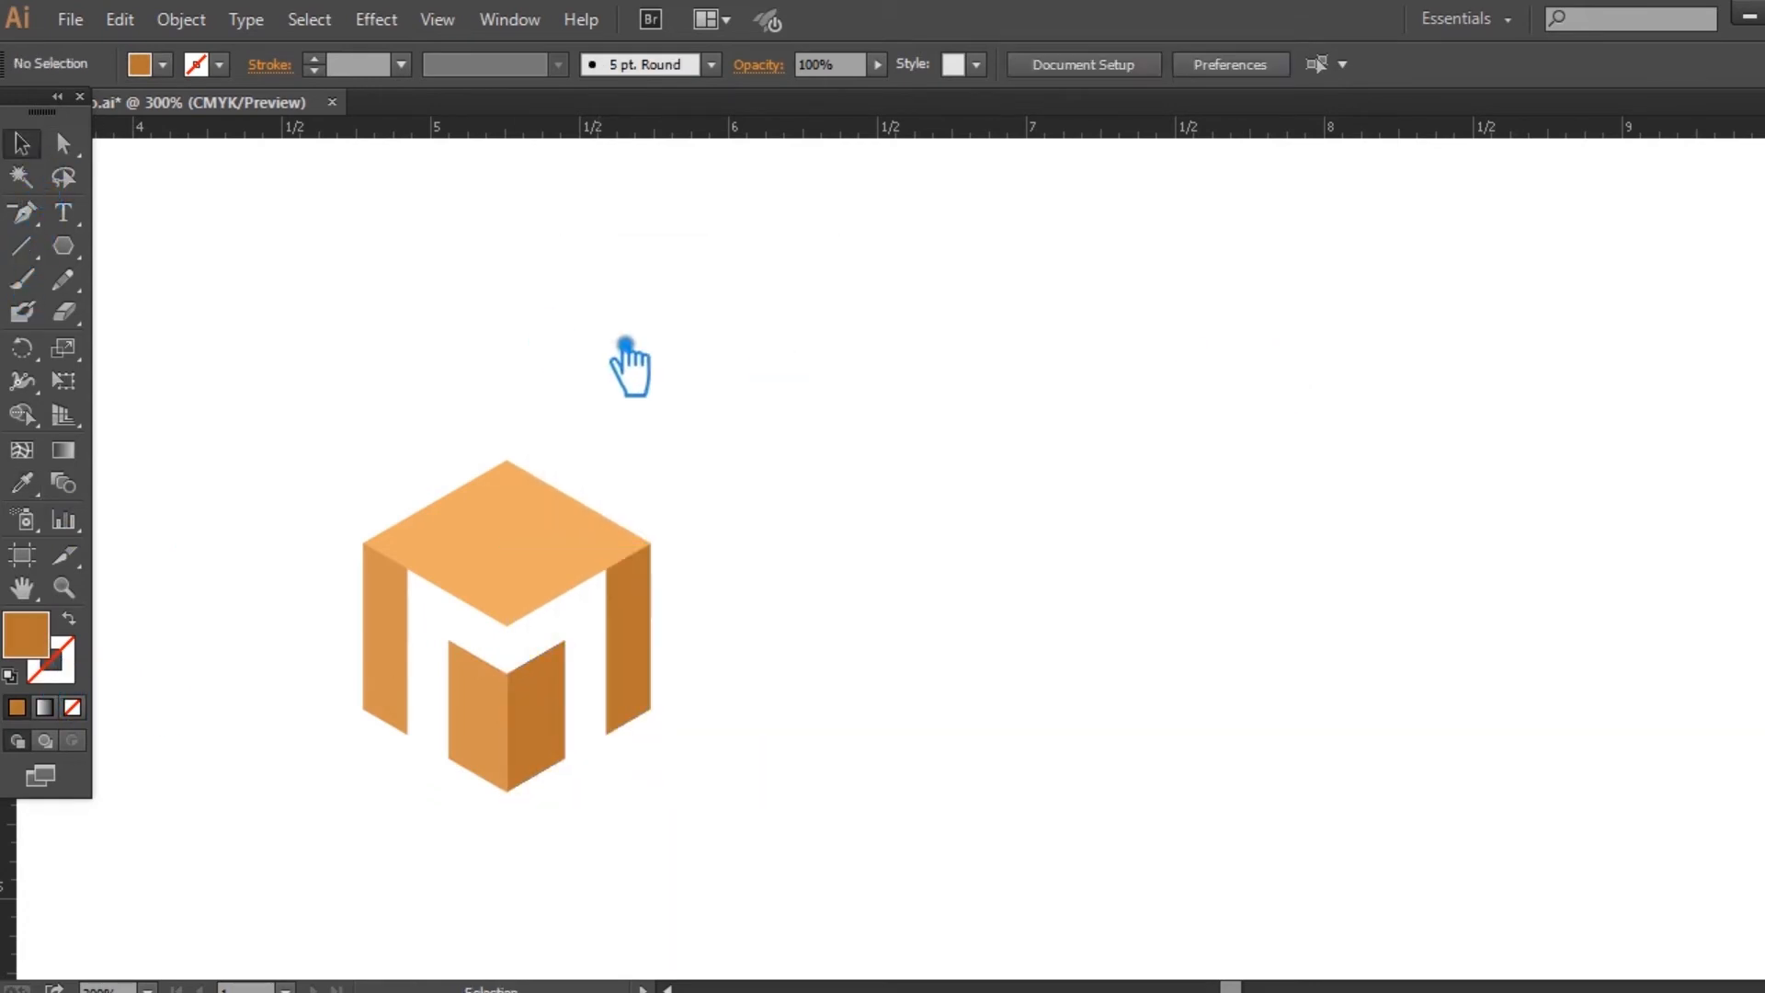
# Step: Lengthen all the side pieces slightly by nudging their bottom anchor points downward by equal amounts
pyautogui.moveTo(751, 786); pyautogui.dragTo(645, 845)
pyautogui.press('a')
pyautogui.moveTo(827, 862); pyautogui.dragTo(288, 710)
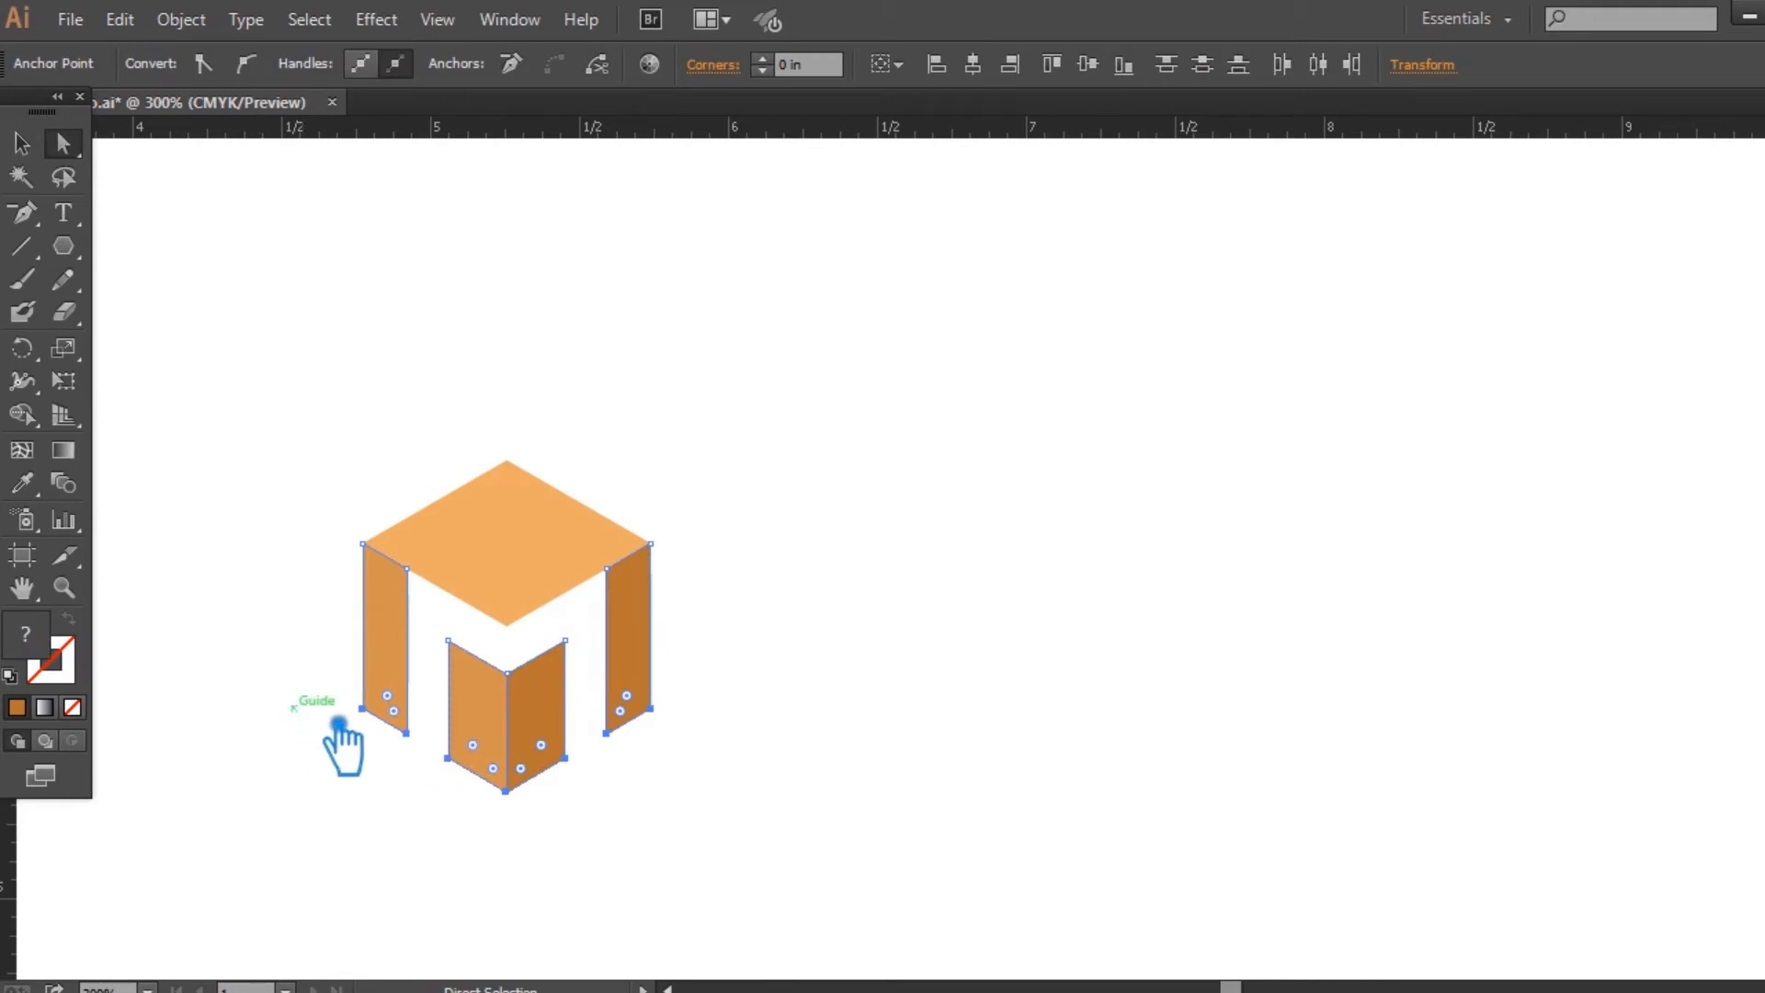
pyautogui.press('Down')
pyautogui.press('Down')
pyautogui.press('Down')
pyautogui.press('Down')
pyautogui.press('Down')
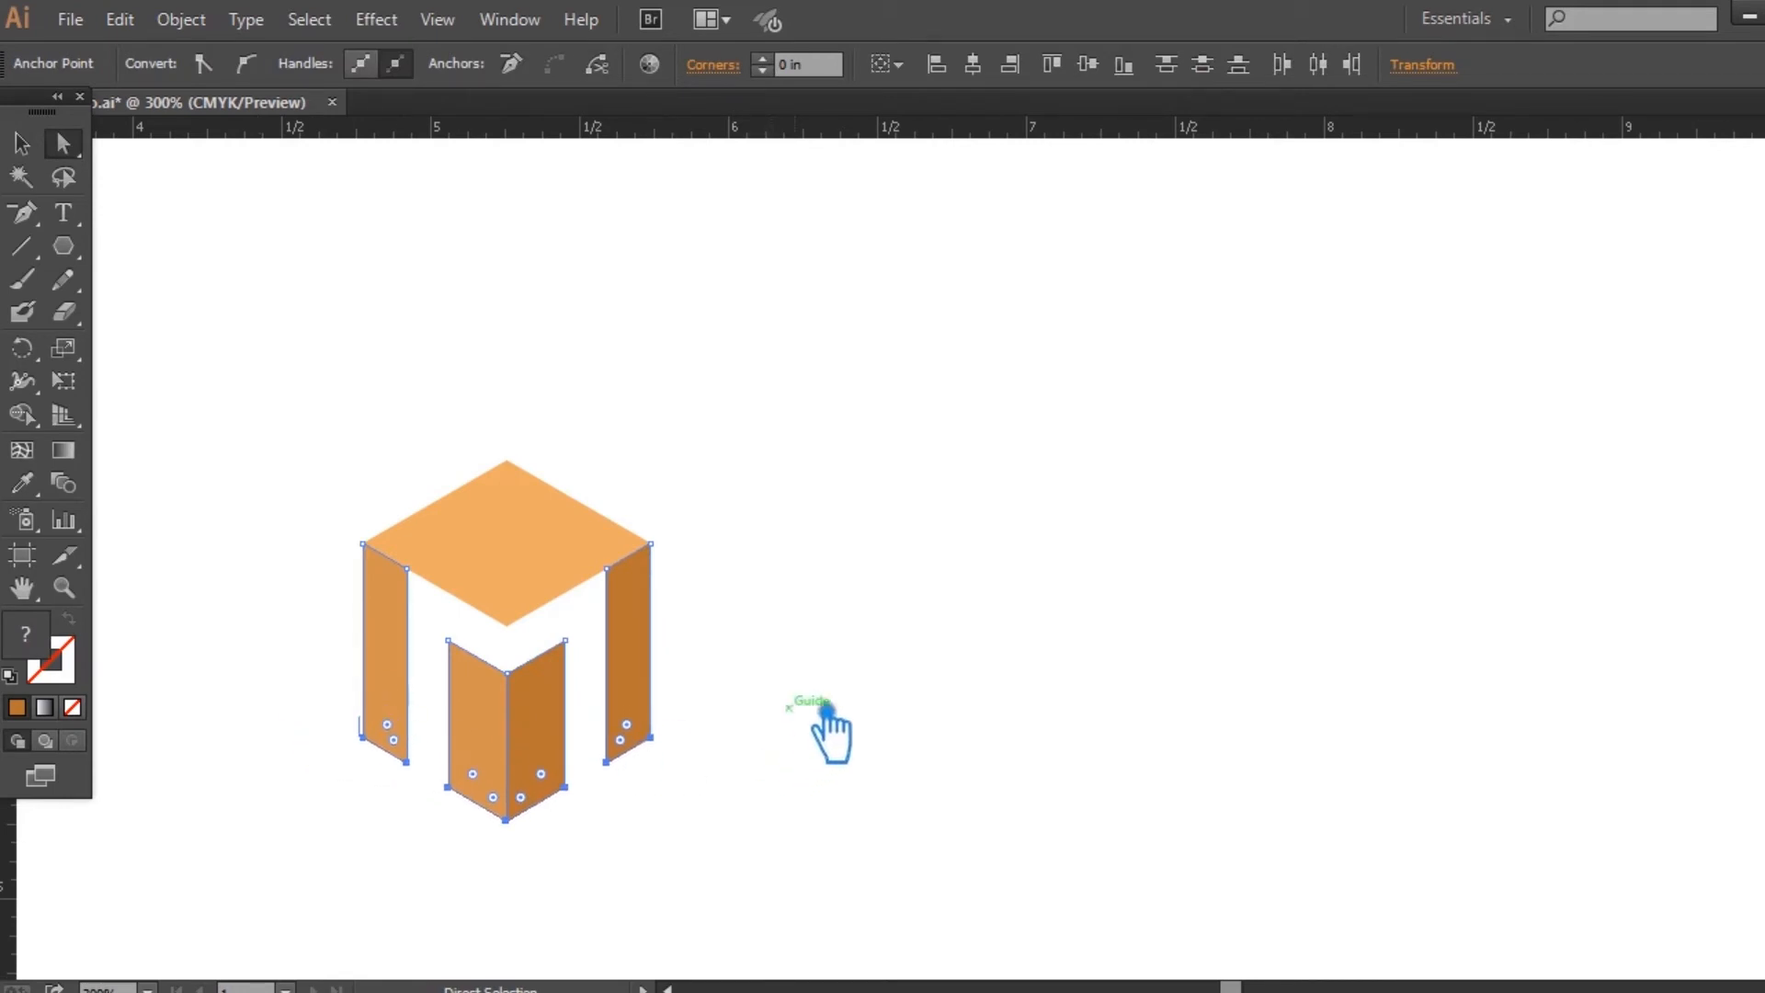
pyautogui.click(838, 700)
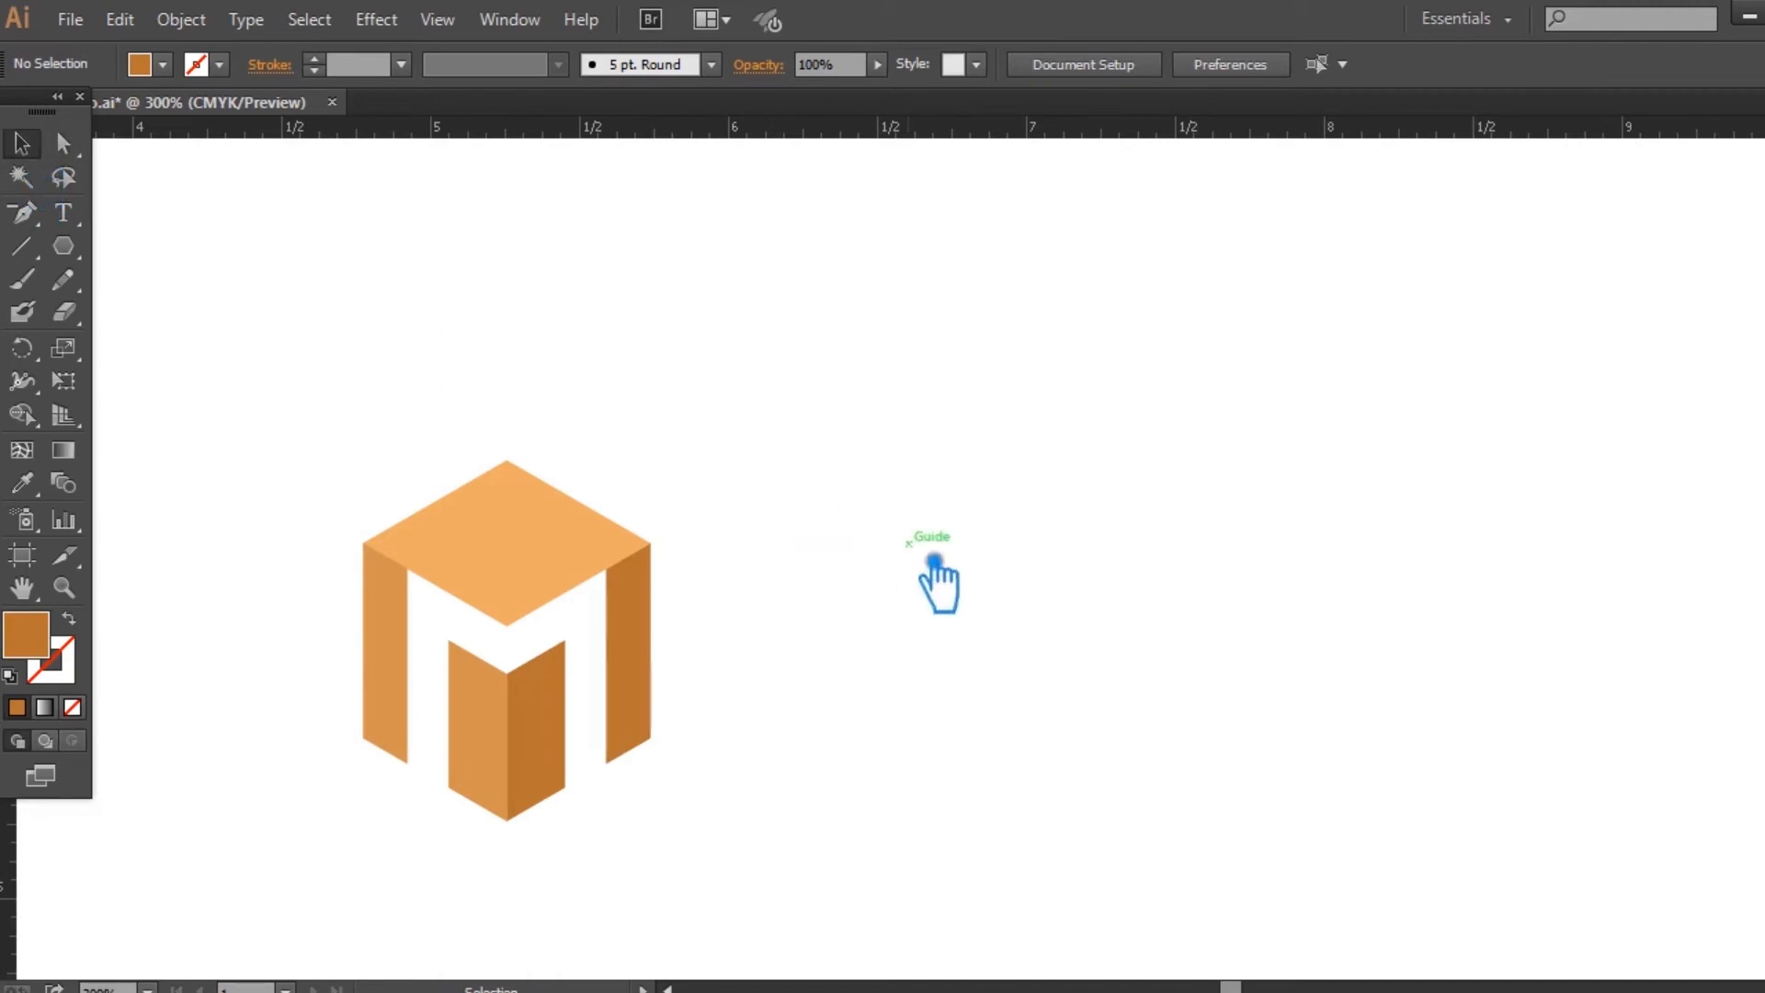
# Step: Group the whole cube logo and place a copy of it level with the original, to its right
pyautogui.moveTo(726, 869); pyautogui.dragTo(334, 421)
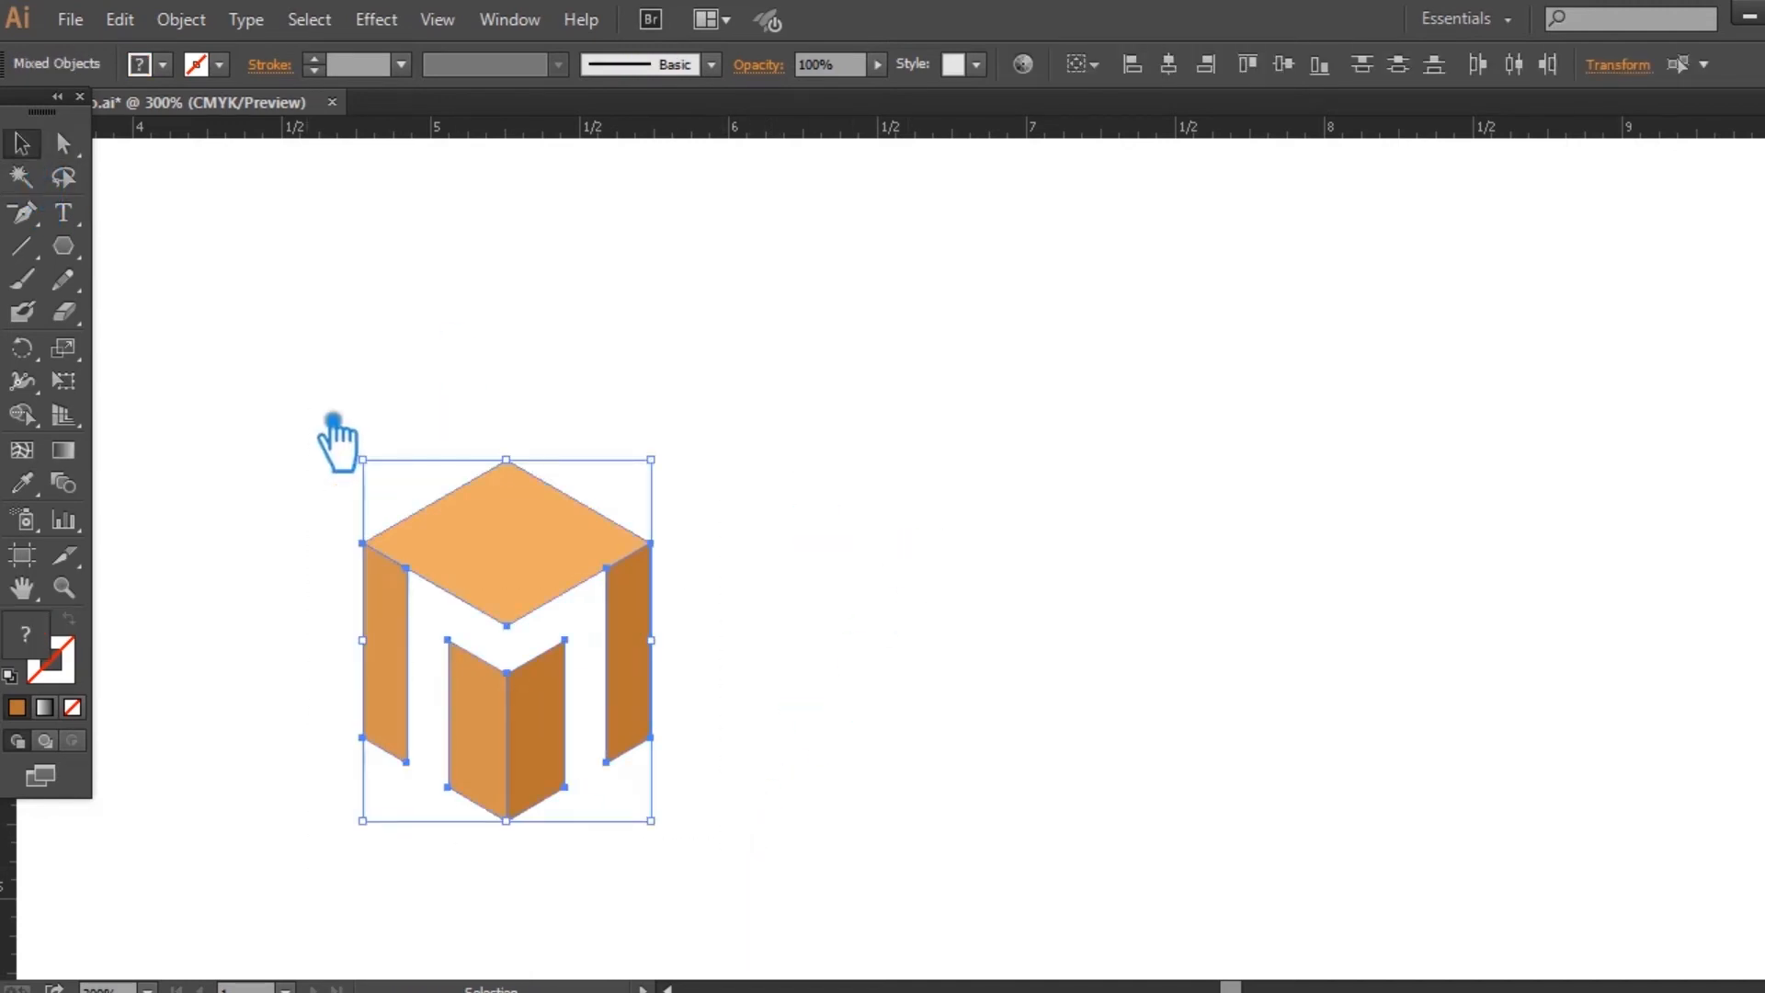
pyautogui.hotkey('ctrl', 'g')
pyautogui.moveTo(568, 756); pyautogui.dragTo(945, 756)
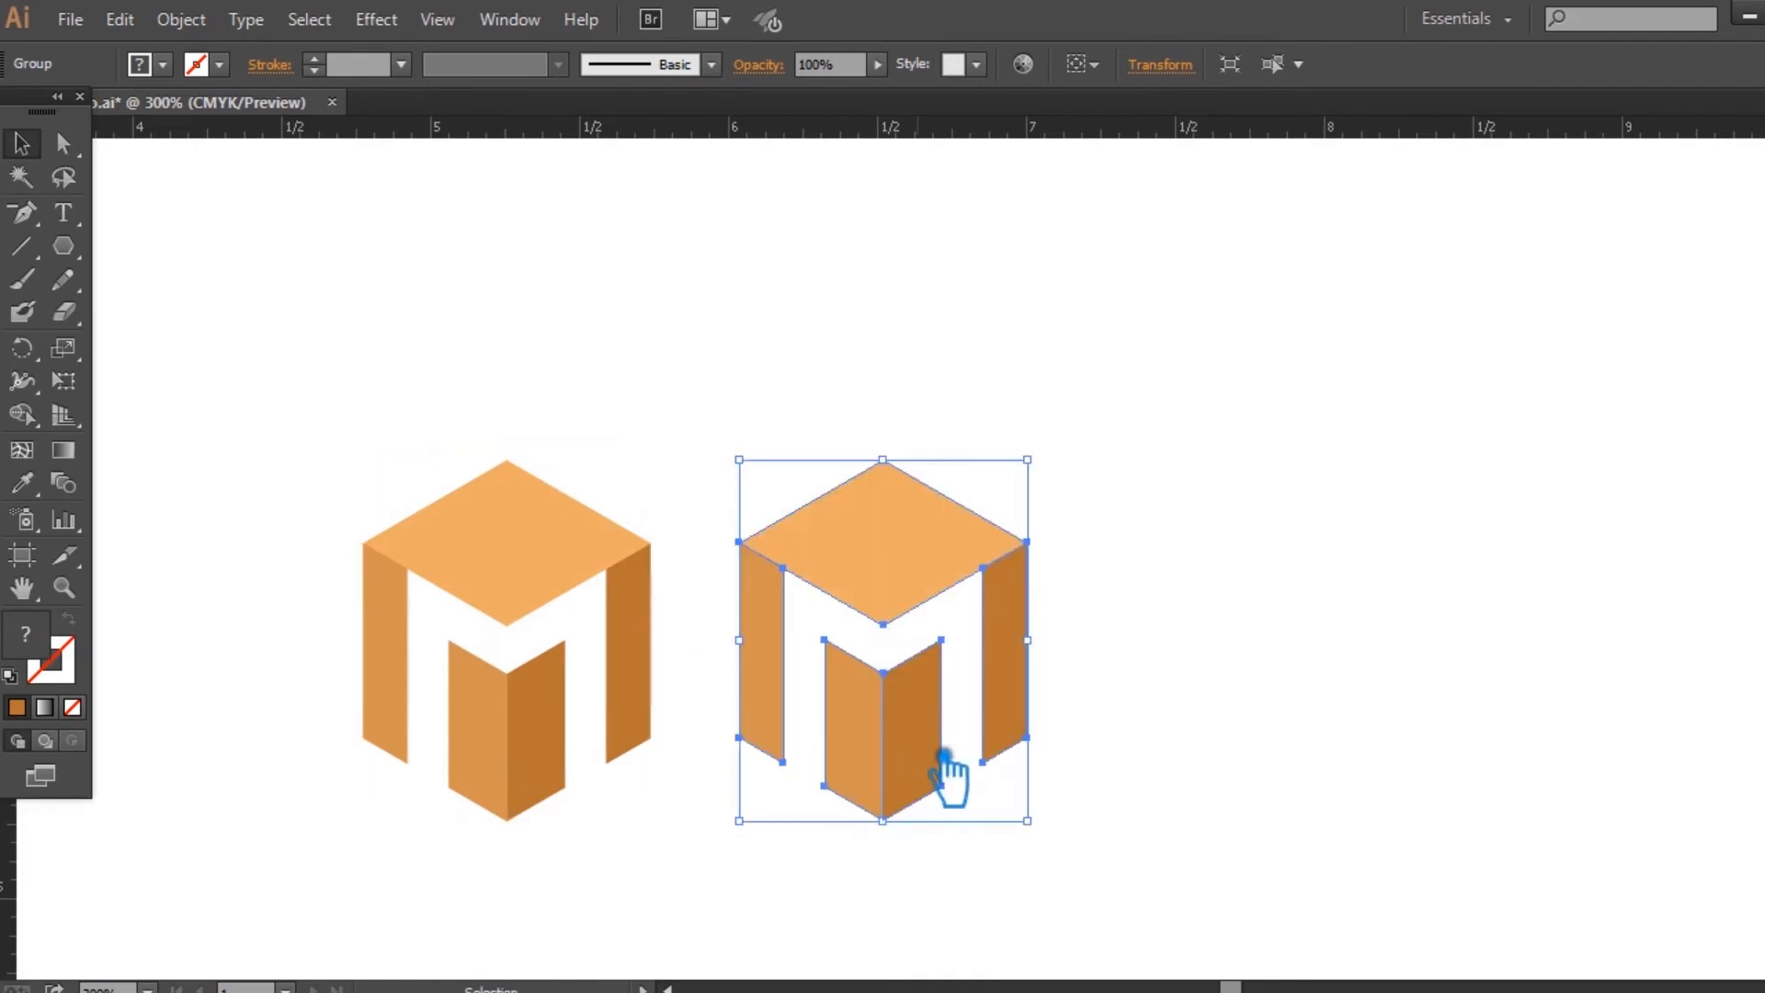
pyautogui.click(1268, 662)
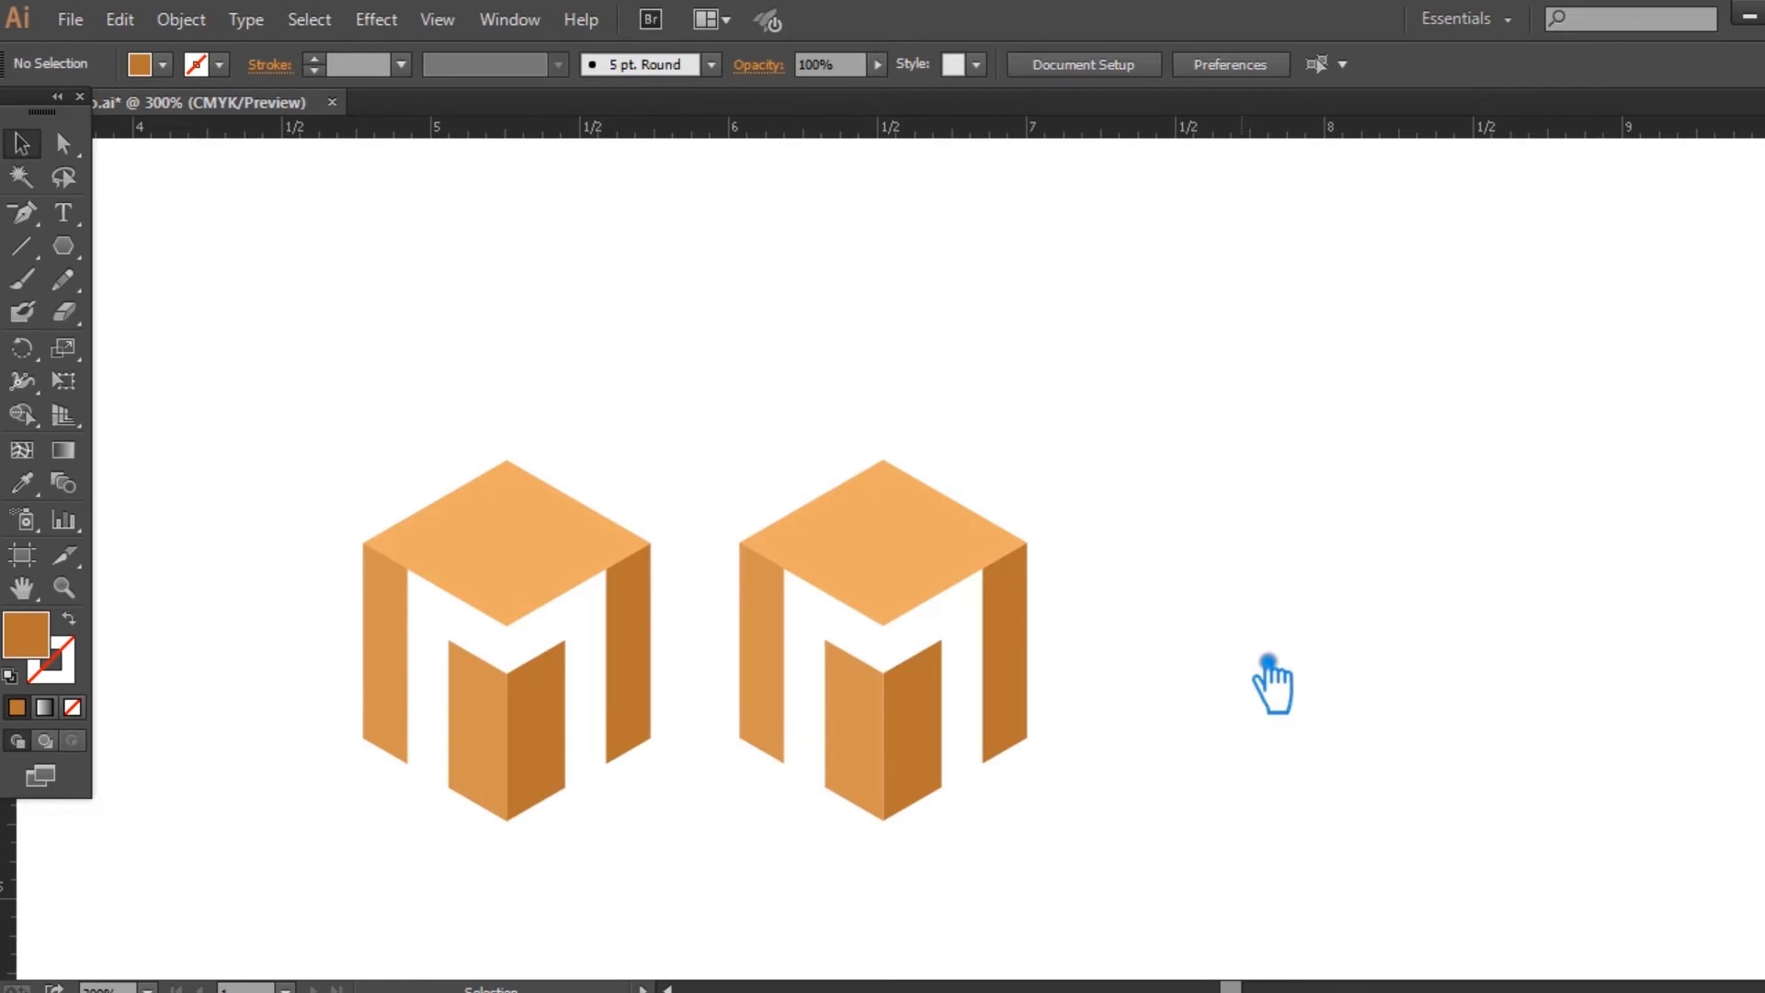
# Step: Try a white-to-black linear gradient fill on the duplicate logo
pyautogui.click(918, 552)
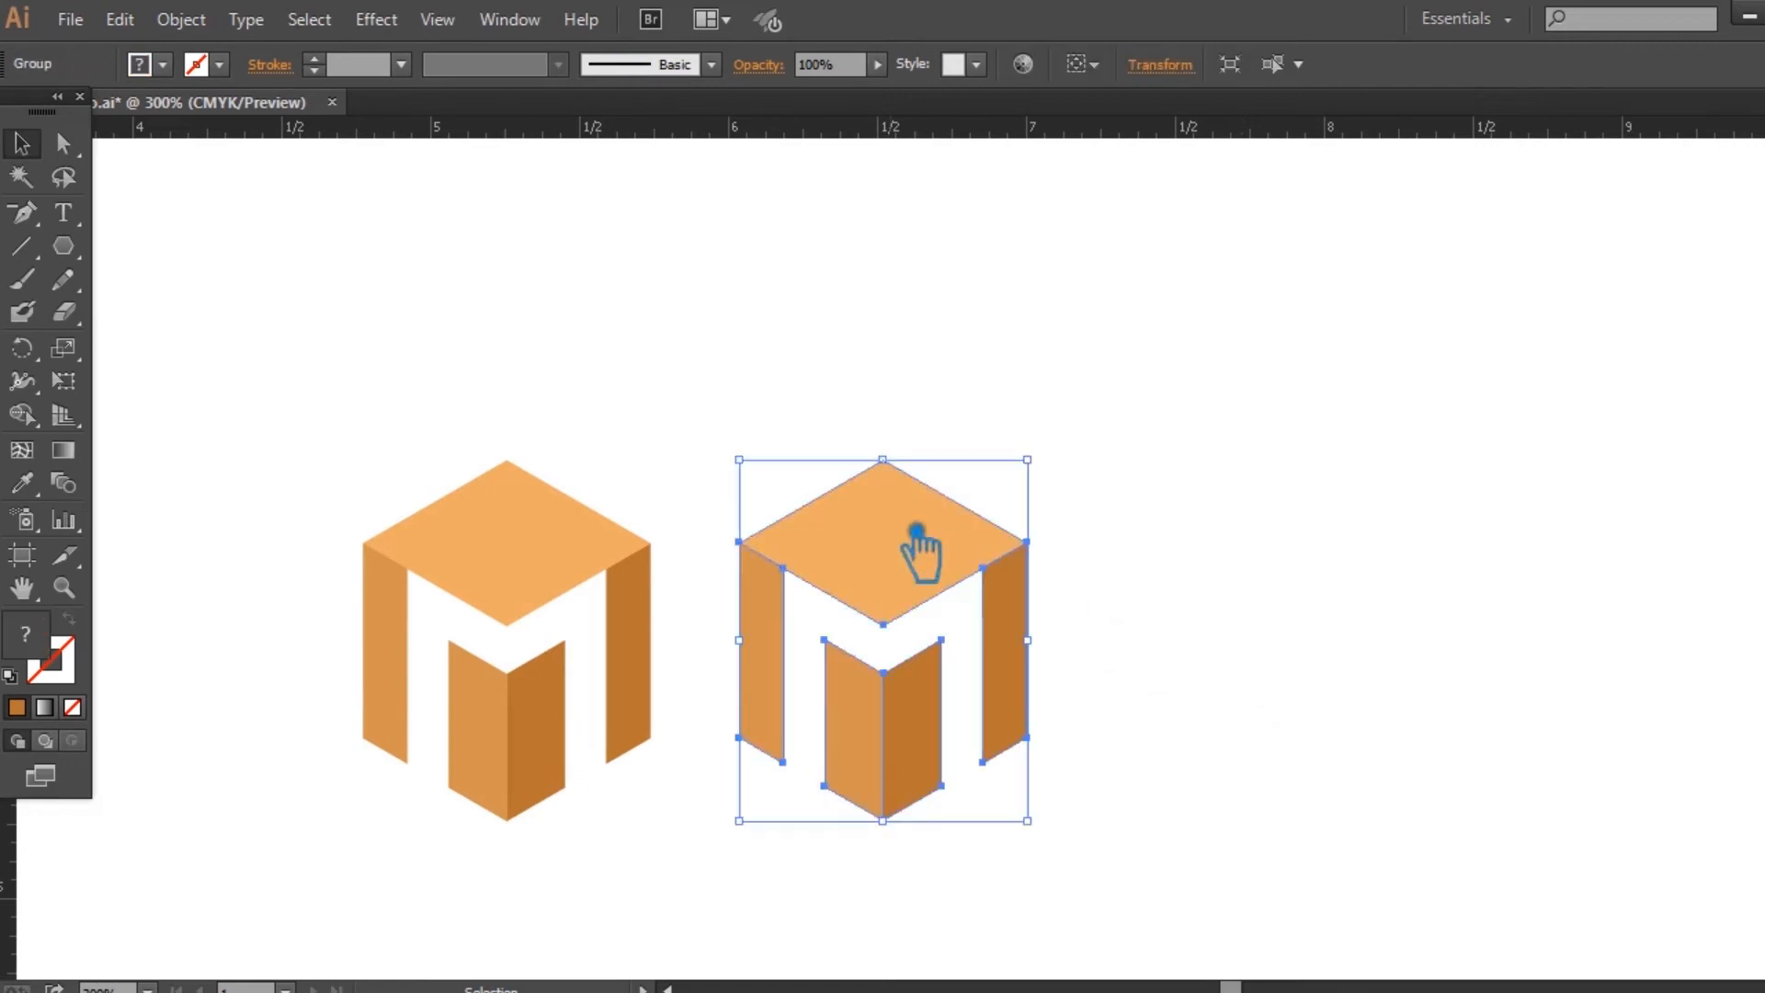
pyautogui.click(44, 708)
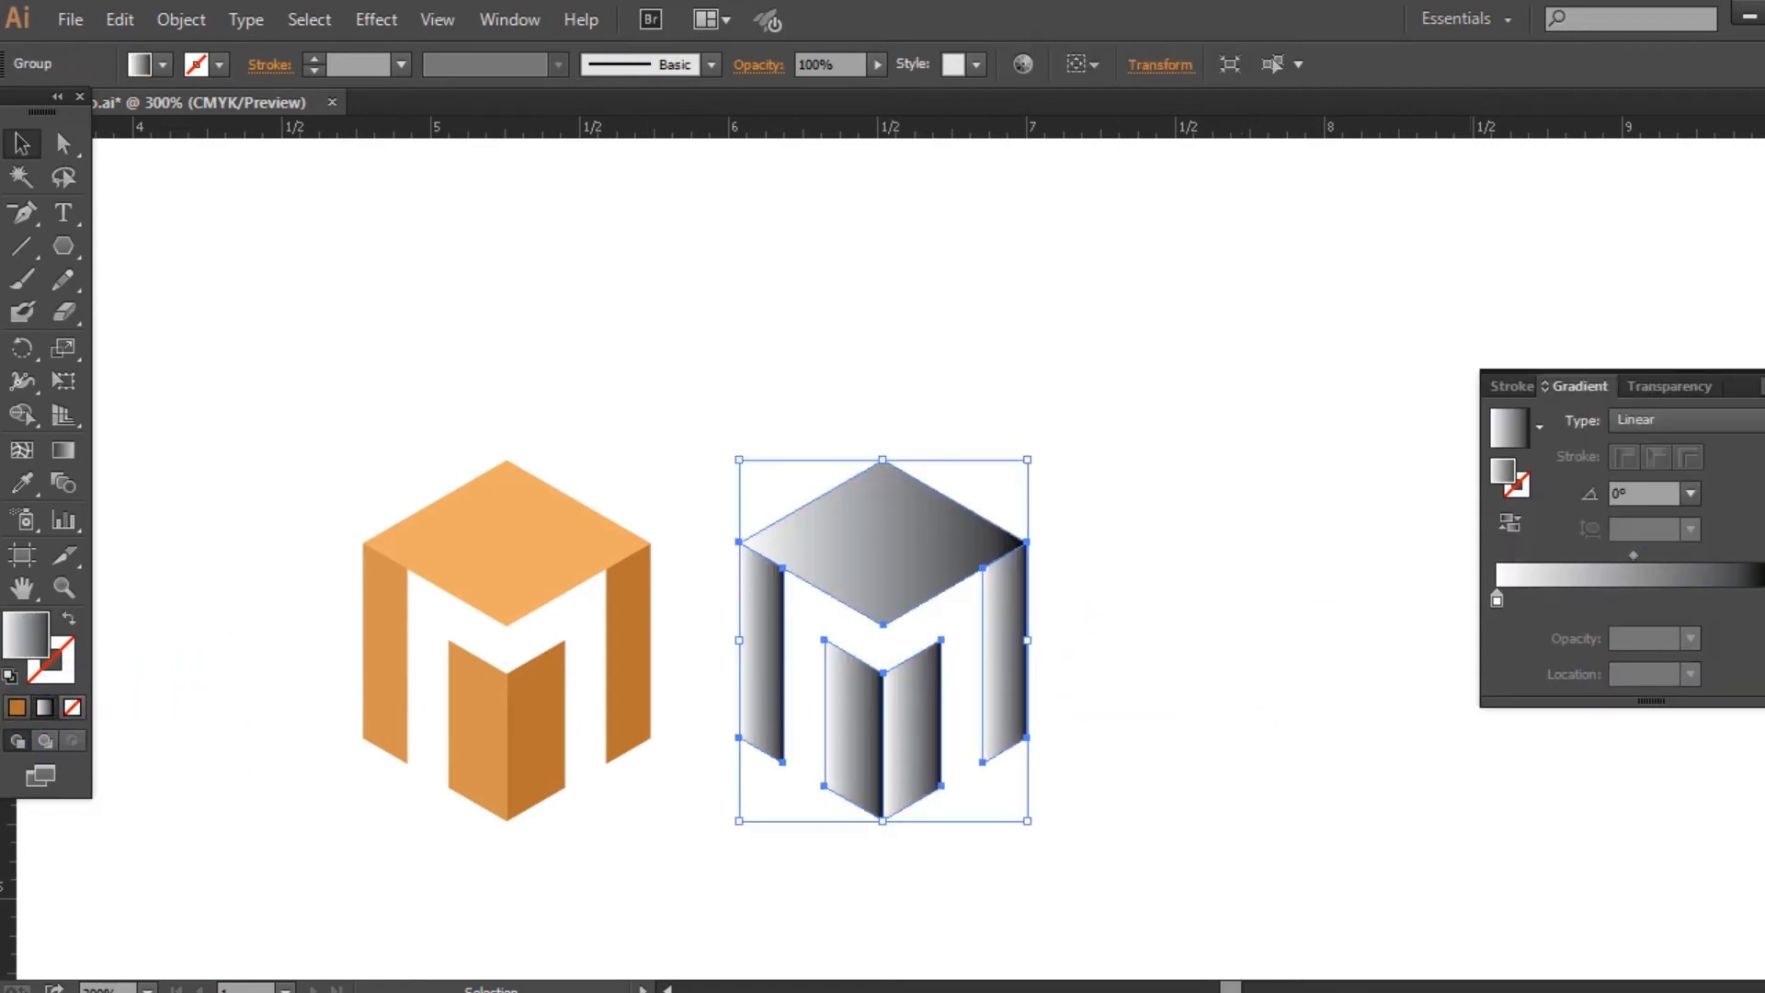
pyautogui.click(1763, 374)
pyautogui.click(1355, 423)
pyautogui.click(925, 713)
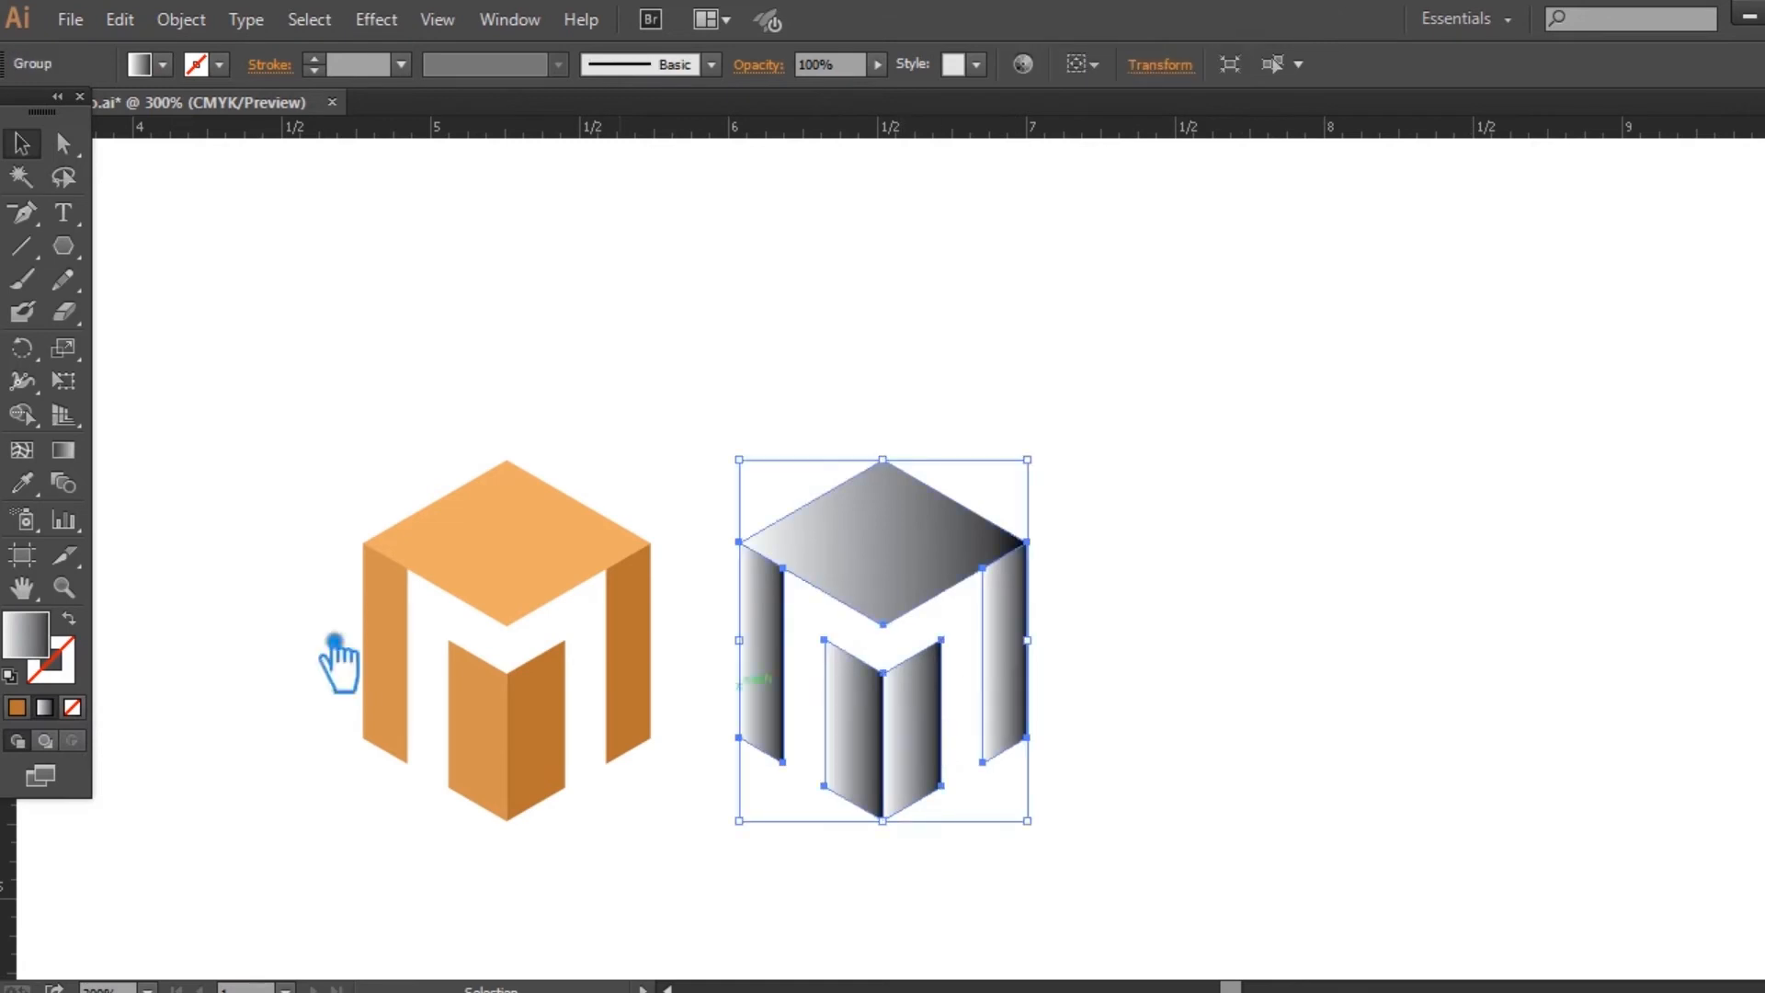
pyautogui.click(501, 562)
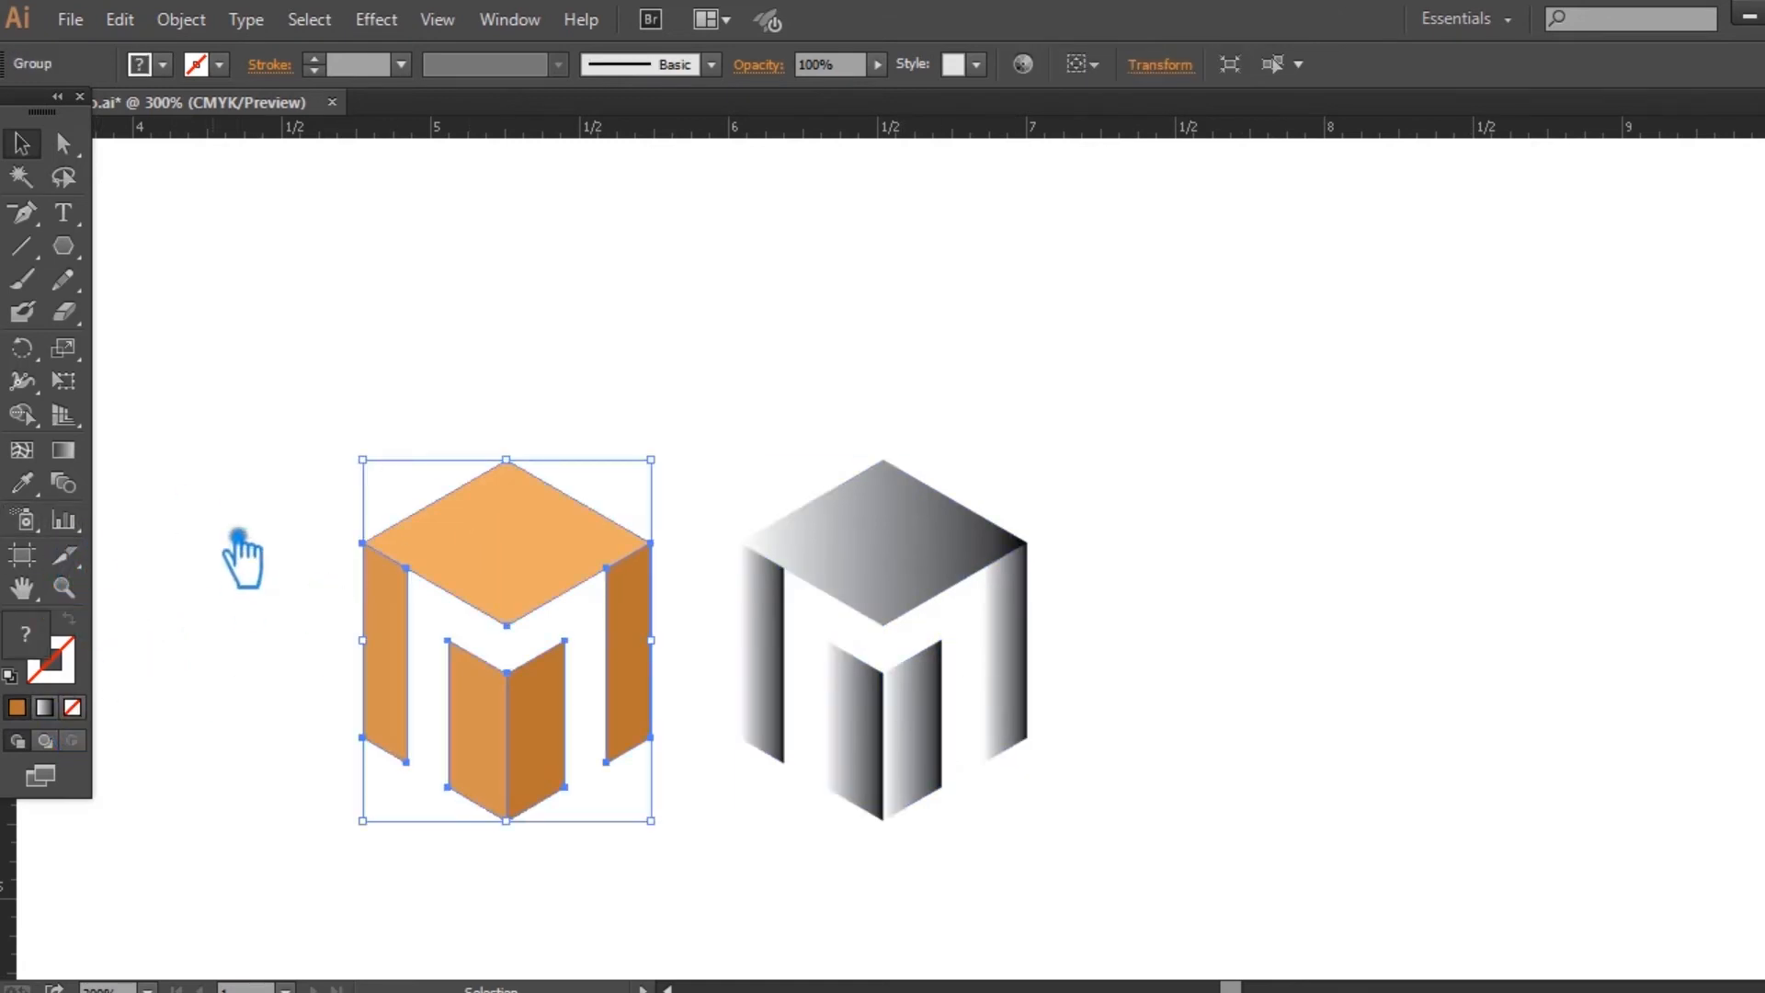
pyautogui.click(242, 558)
pyautogui.scroll(-3, 414, 501)
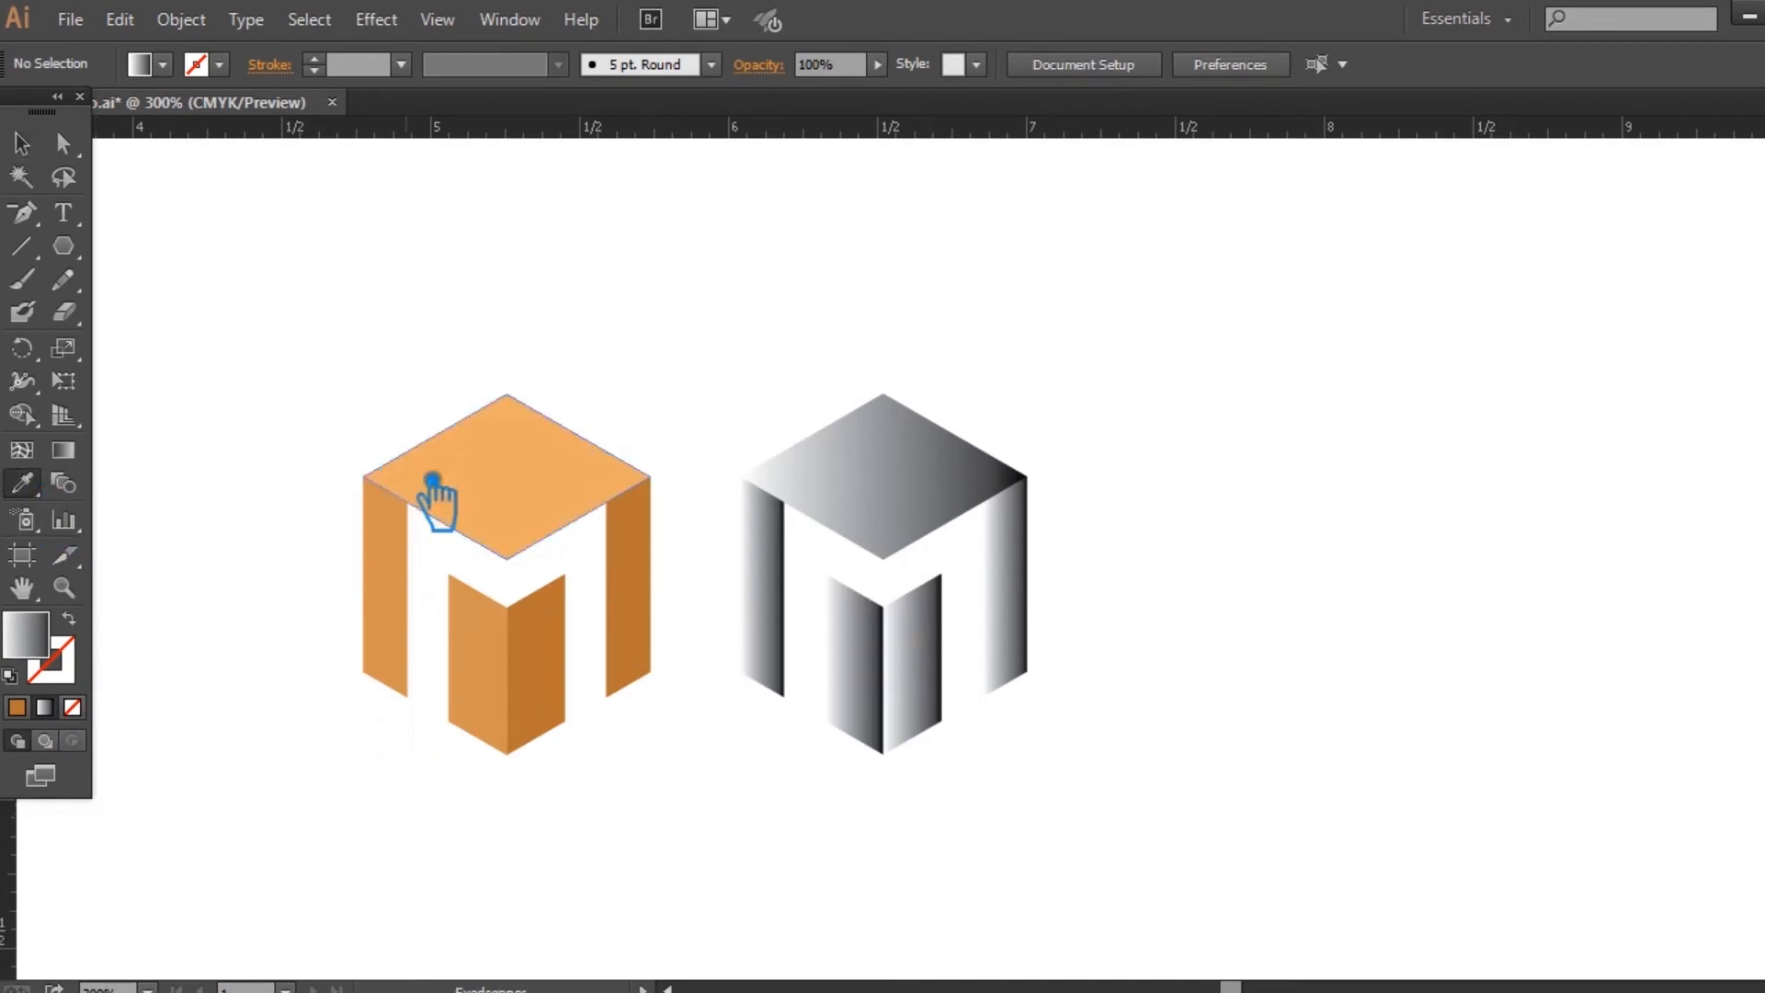
pyautogui.press('v')
# Step: Fill the whole duplicate logo with a stronger solid reddish orange (#DB6E37)
pyautogui.click(887, 498)
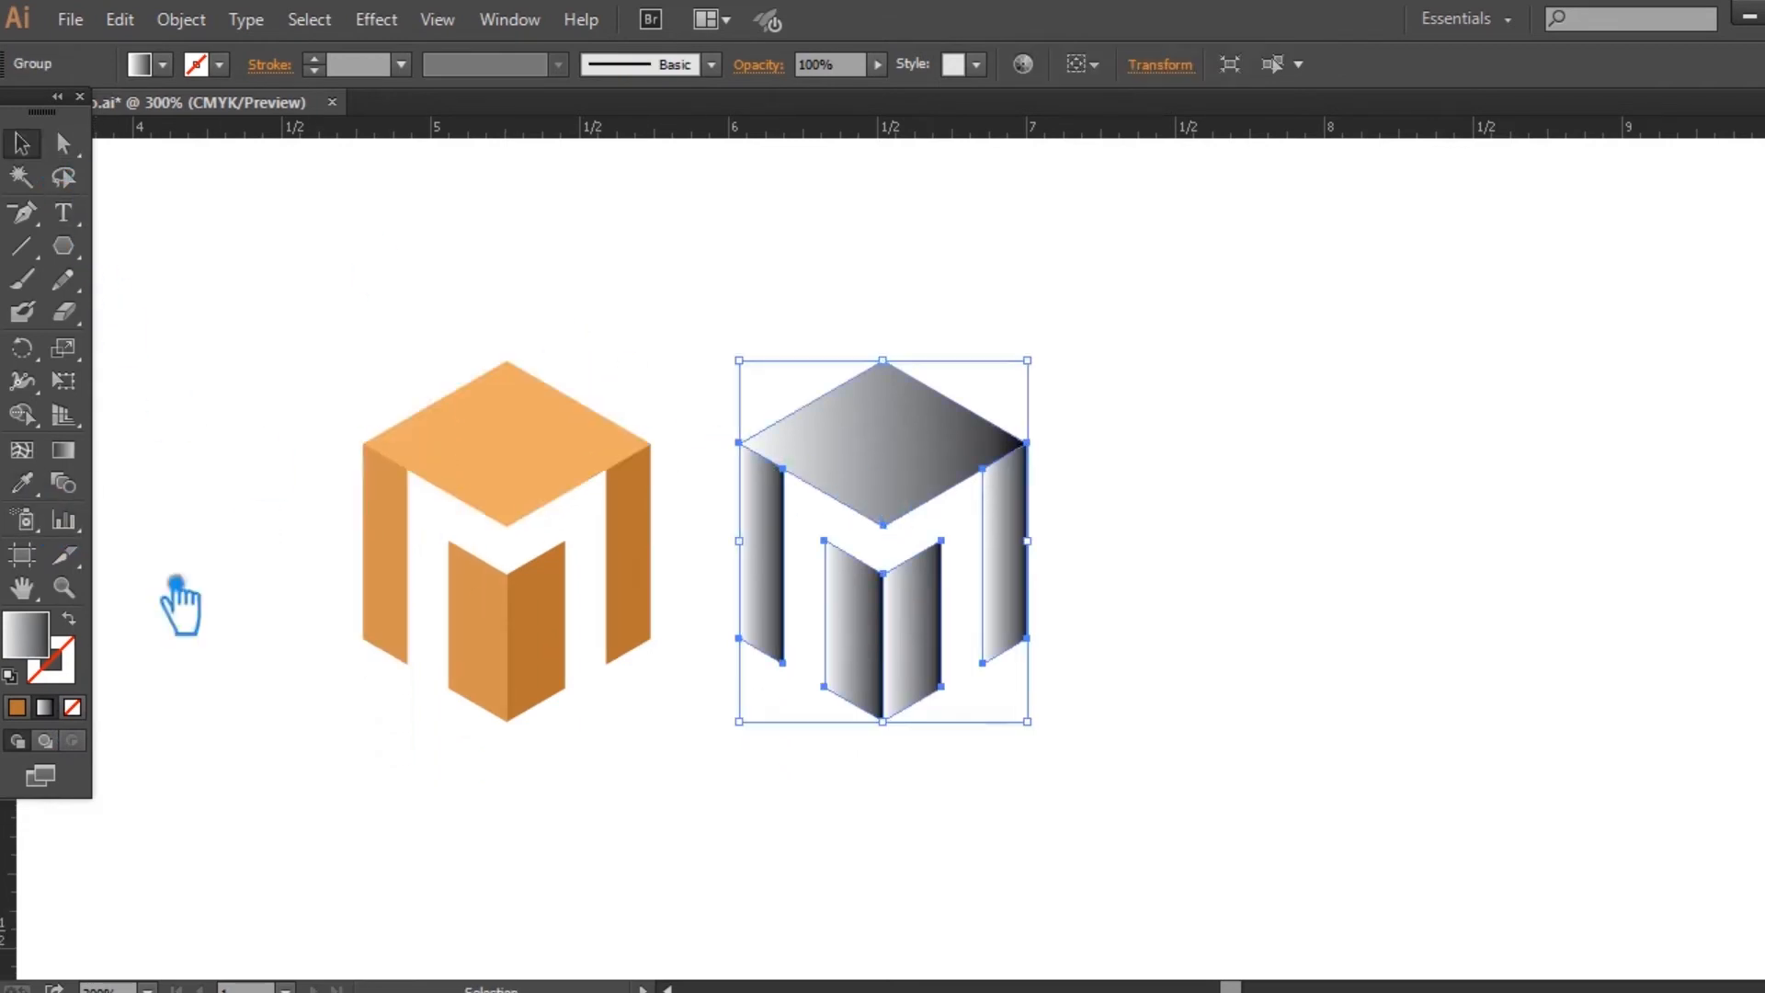
pyautogui.doubleClick(68, 669)
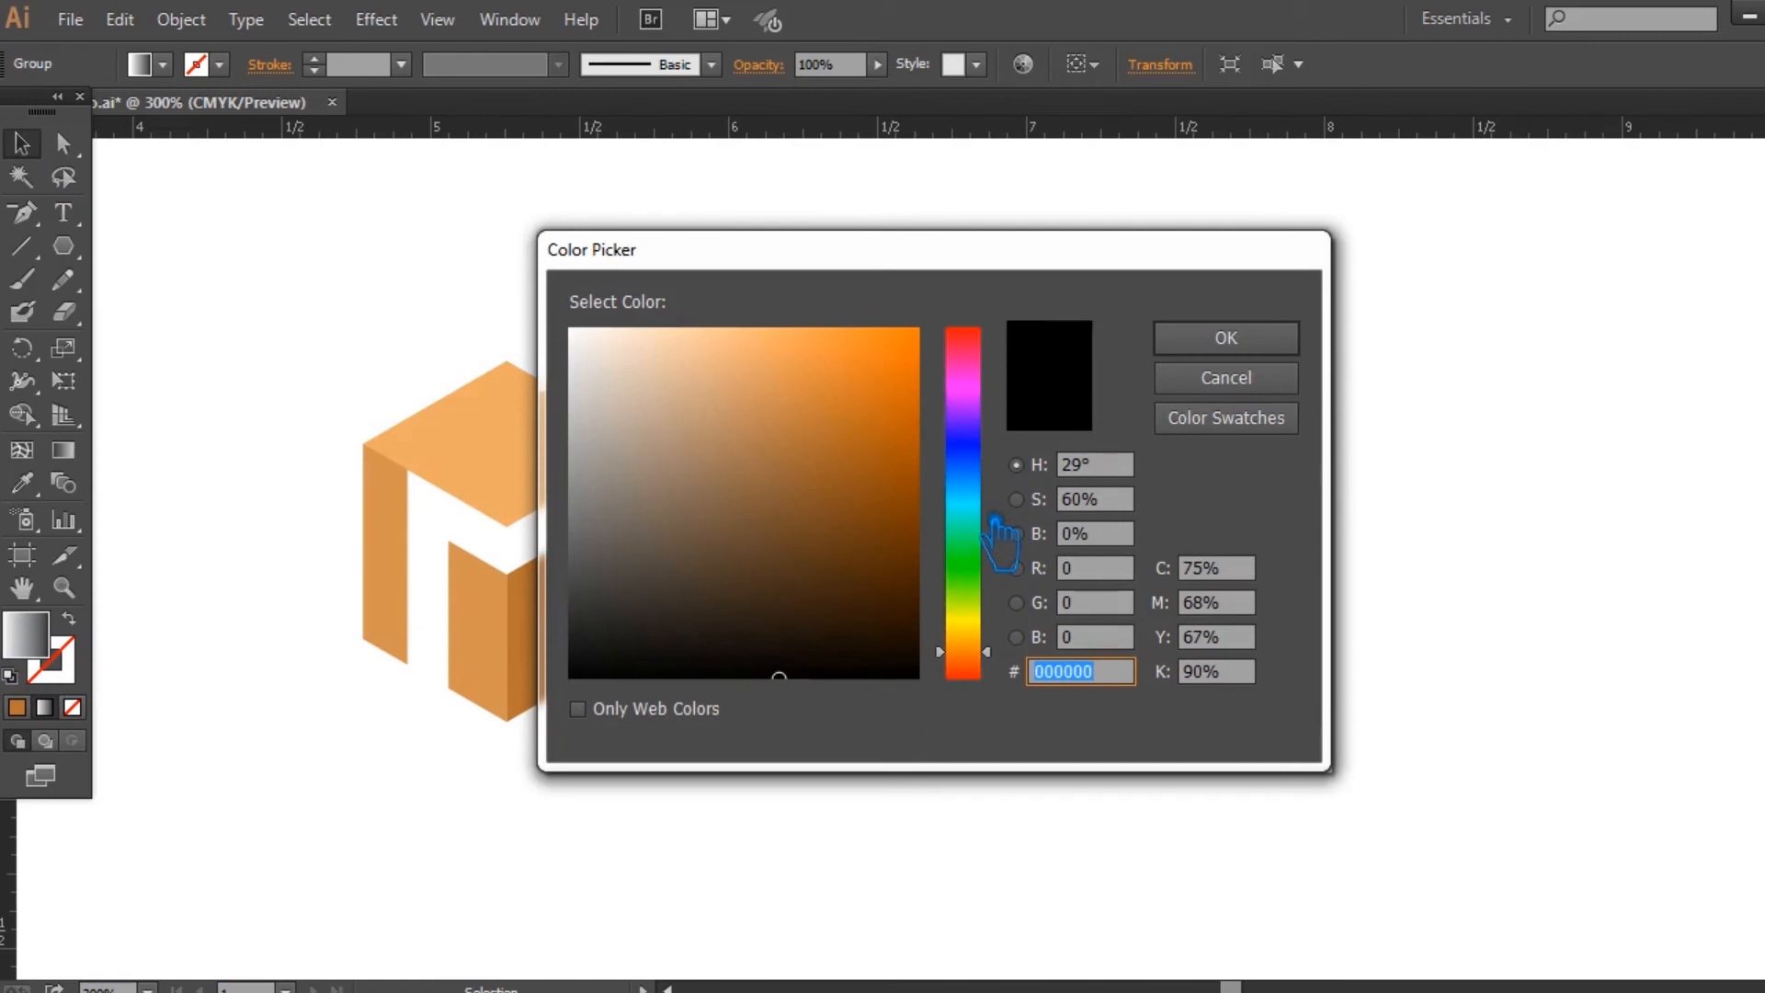
pyautogui.moveTo(982, 602); pyautogui.dragTo(992, 671)
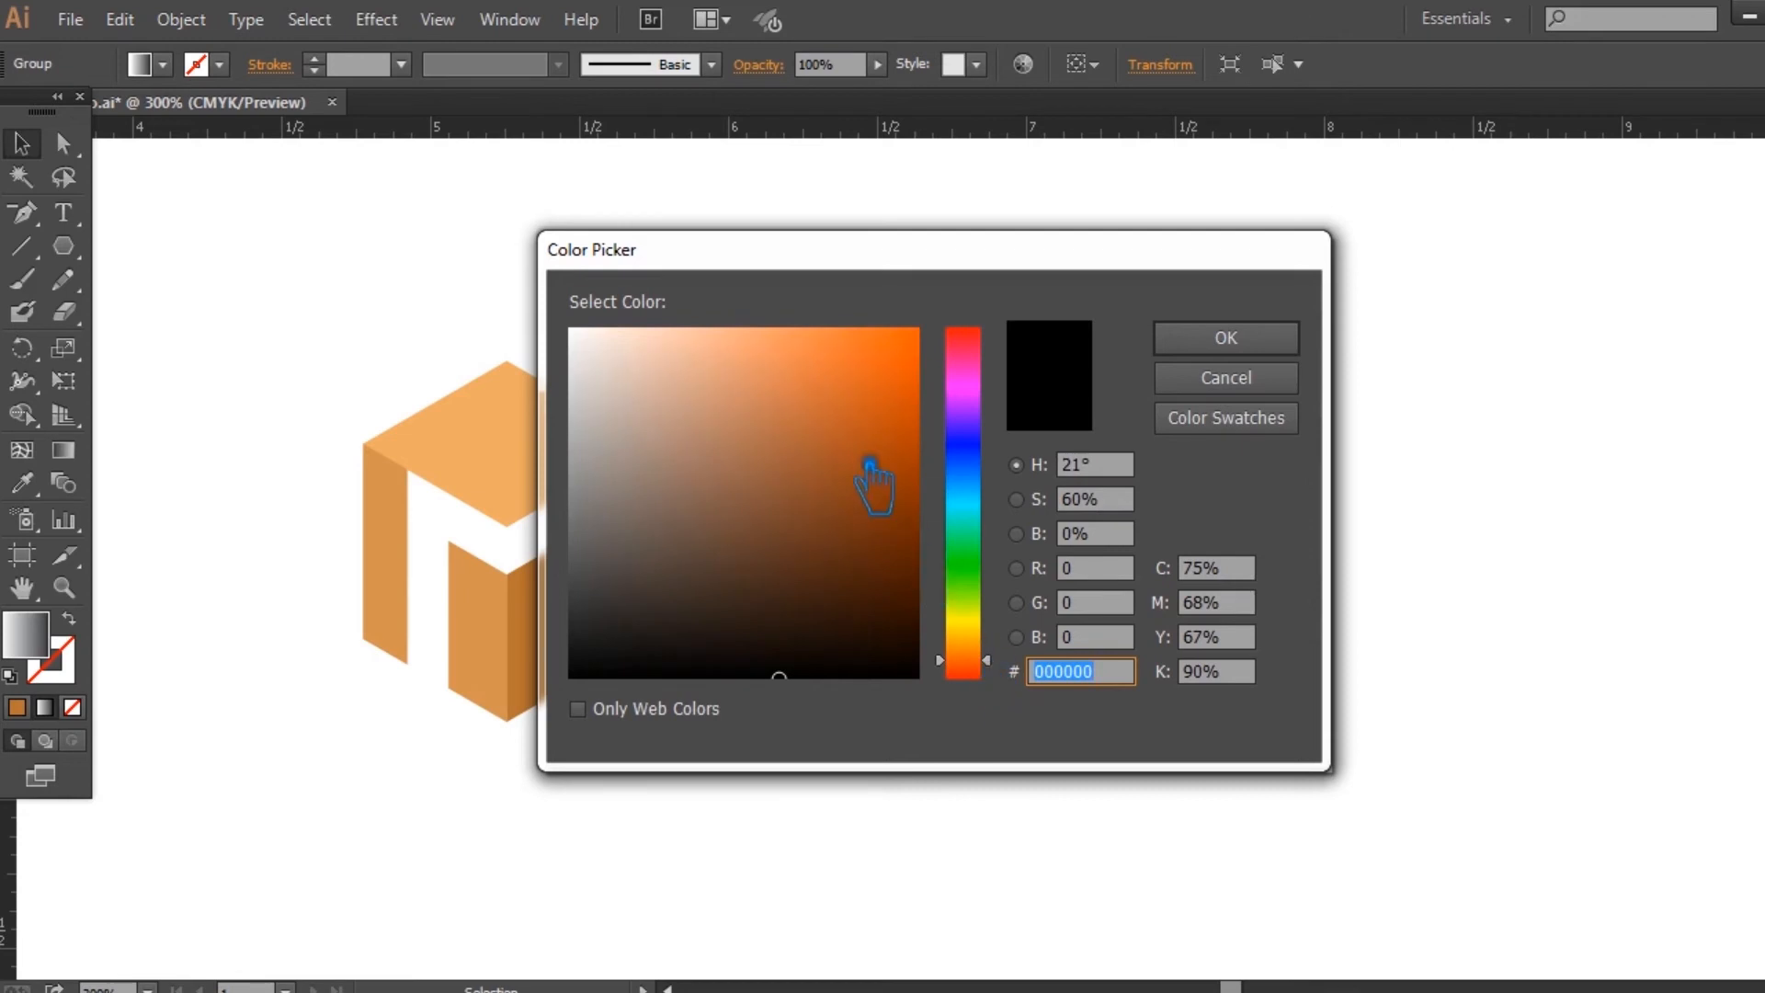
pyautogui.click(838, 387)
pyautogui.click(1210, 346)
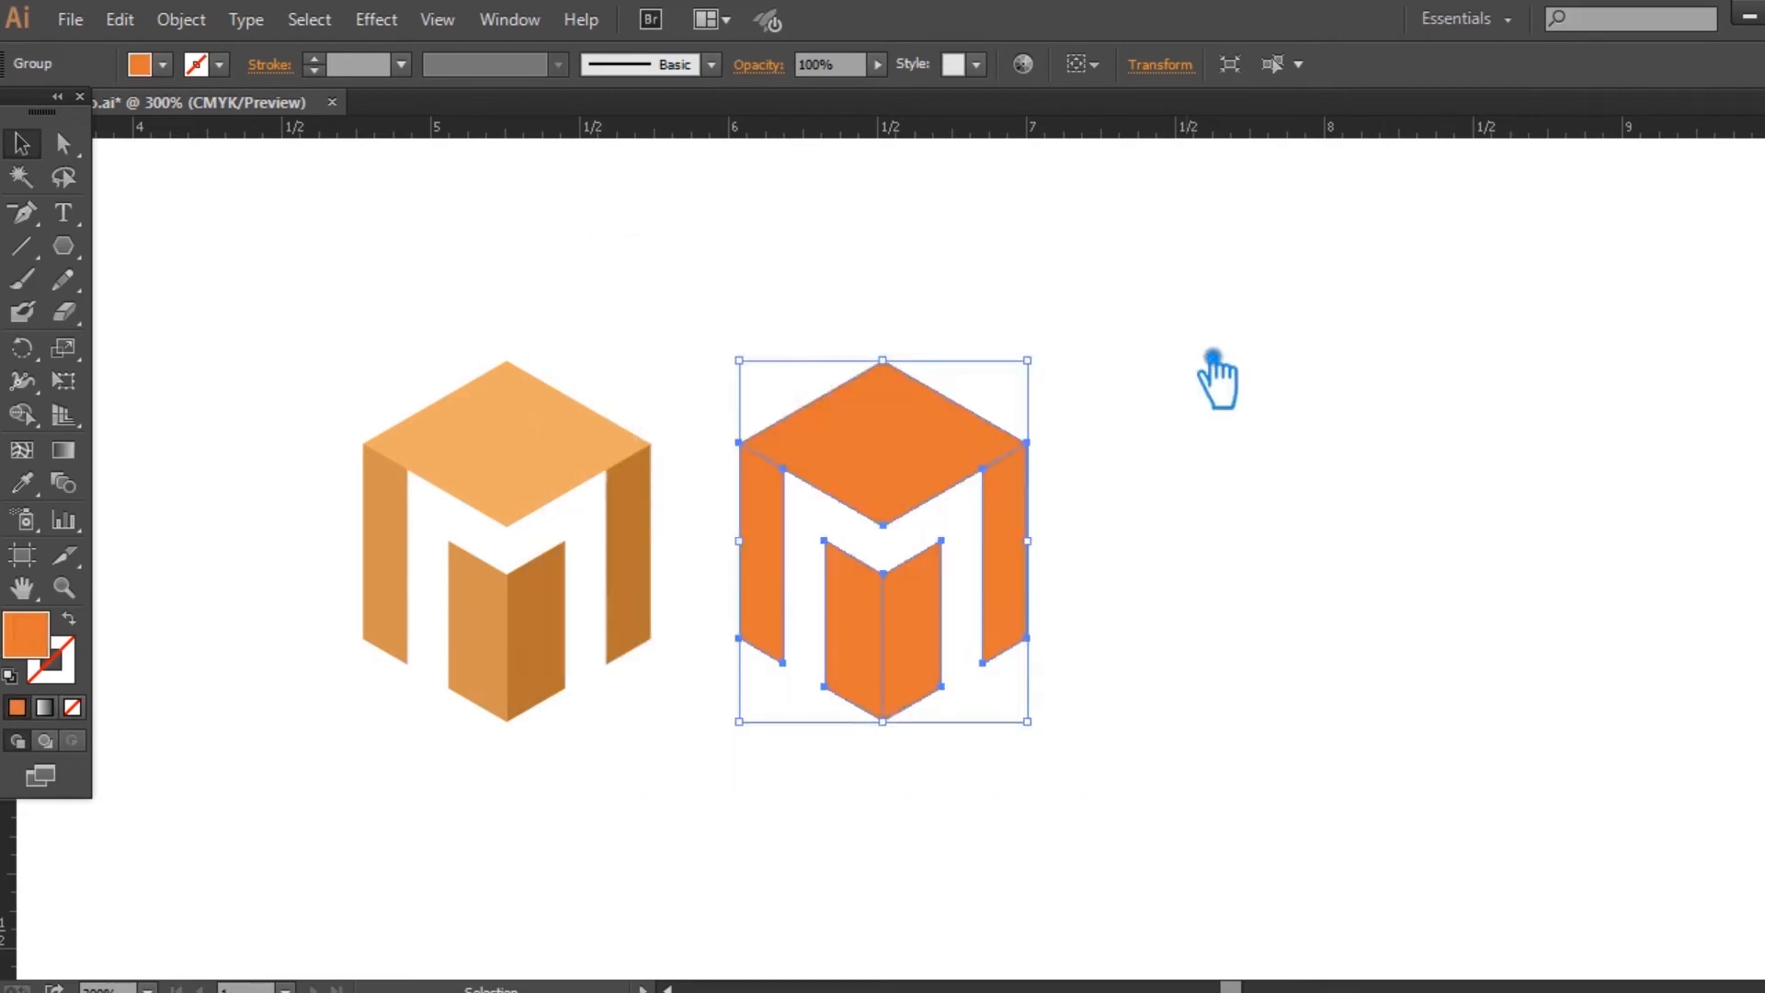
pyautogui.click(1210, 372)
# Step: Ungroup the duplicate logo so its faces can be coloured separately
pyautogui.scroll(1, 1115, 440)
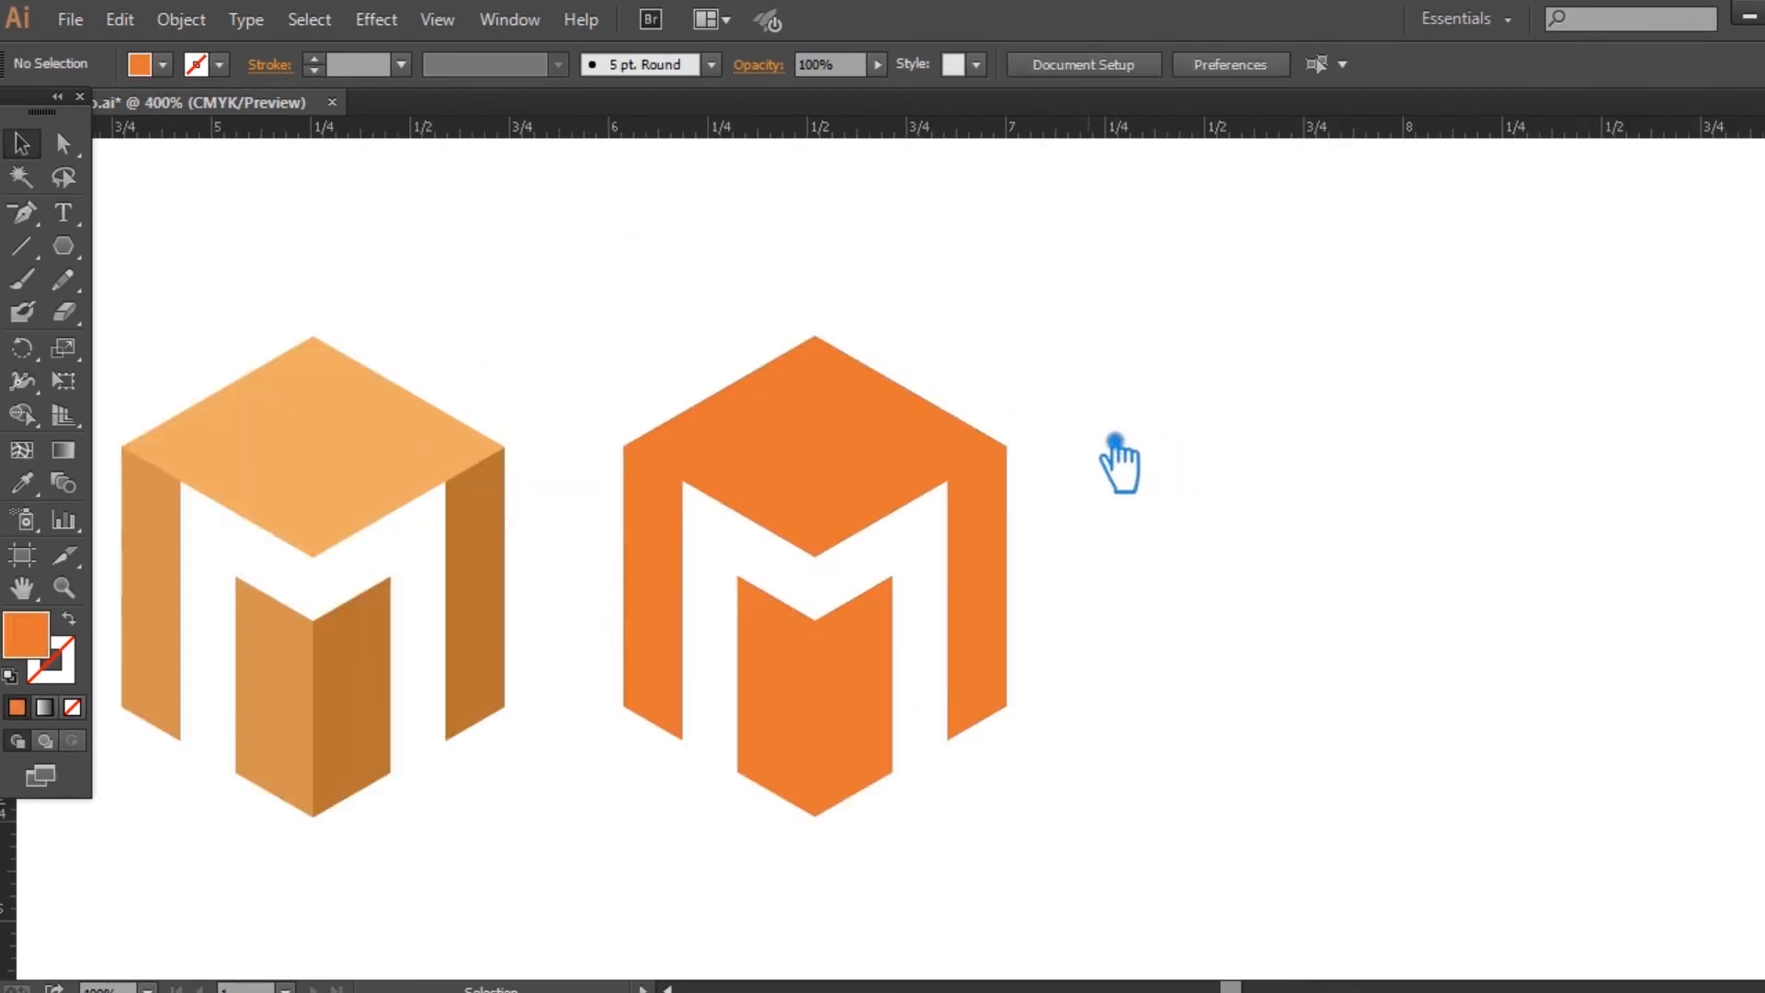
pyautogui.click(989, 662)
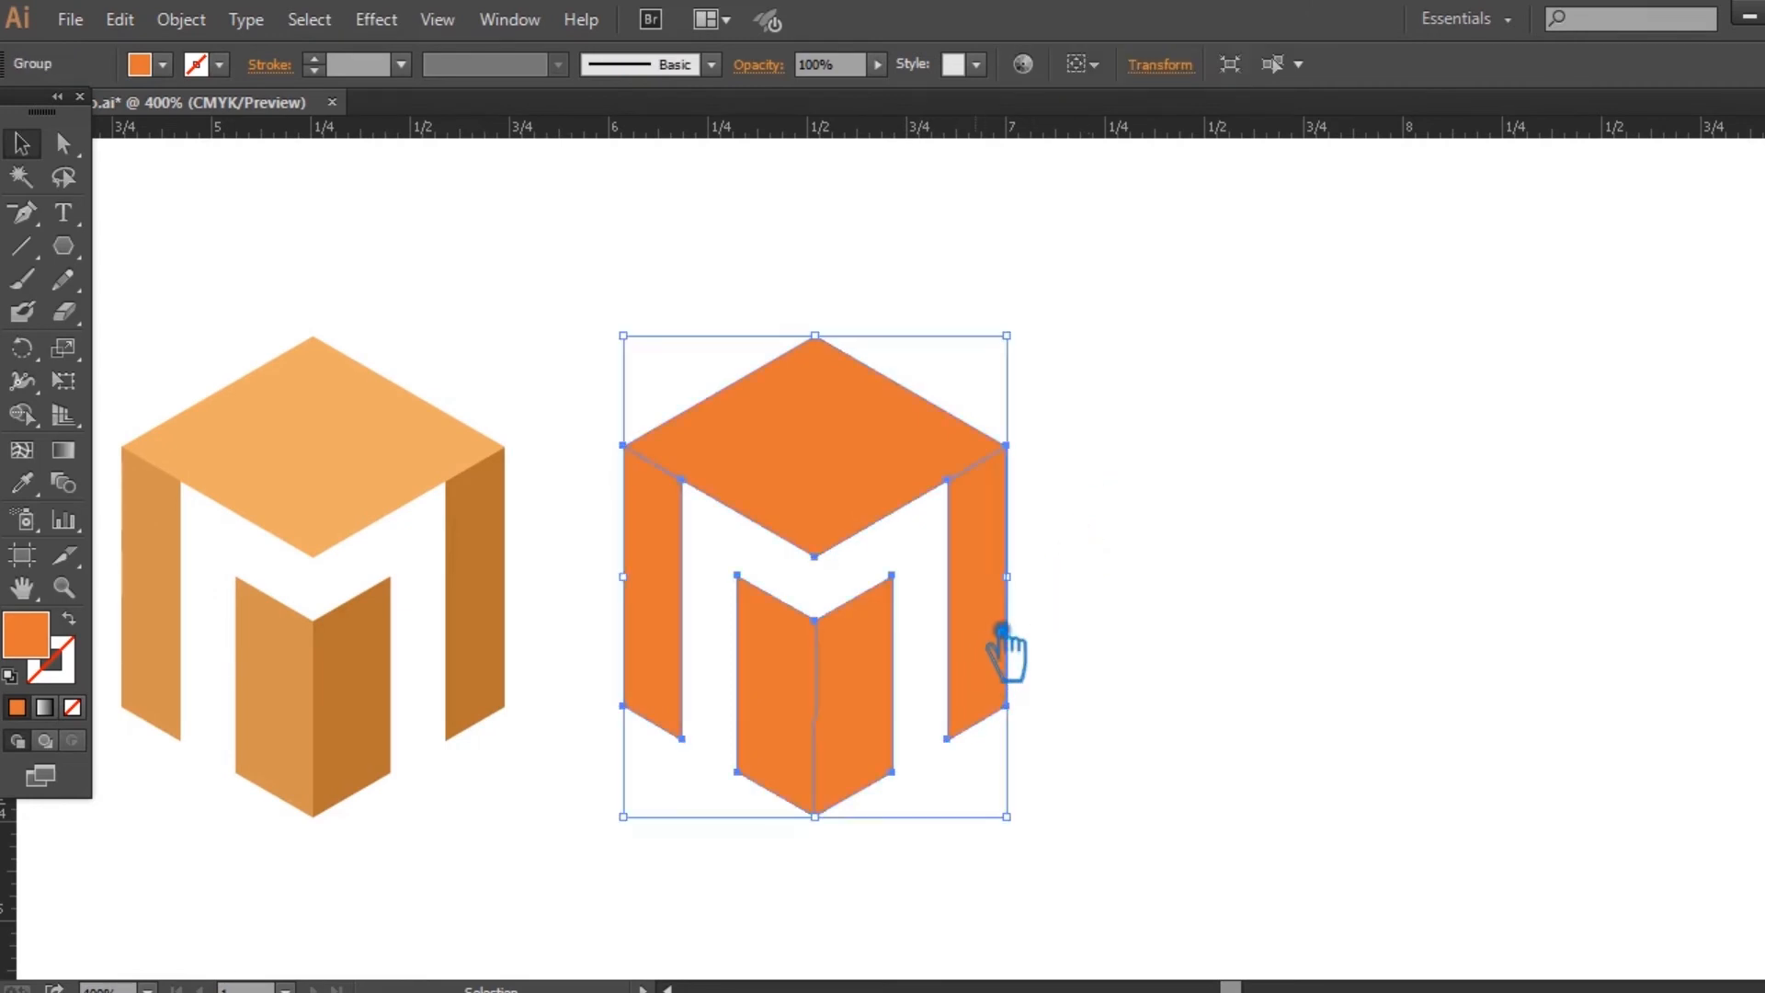
pyautogui.rightClick(1002, 660)
pyautogui.click(1175, 776)
pyautogui.click(1013, 642)
# Step: Set the fill of the duplicate's right-facing side pieces to a darker orange (#BF5222)
pyautogui.click(1002, 643)
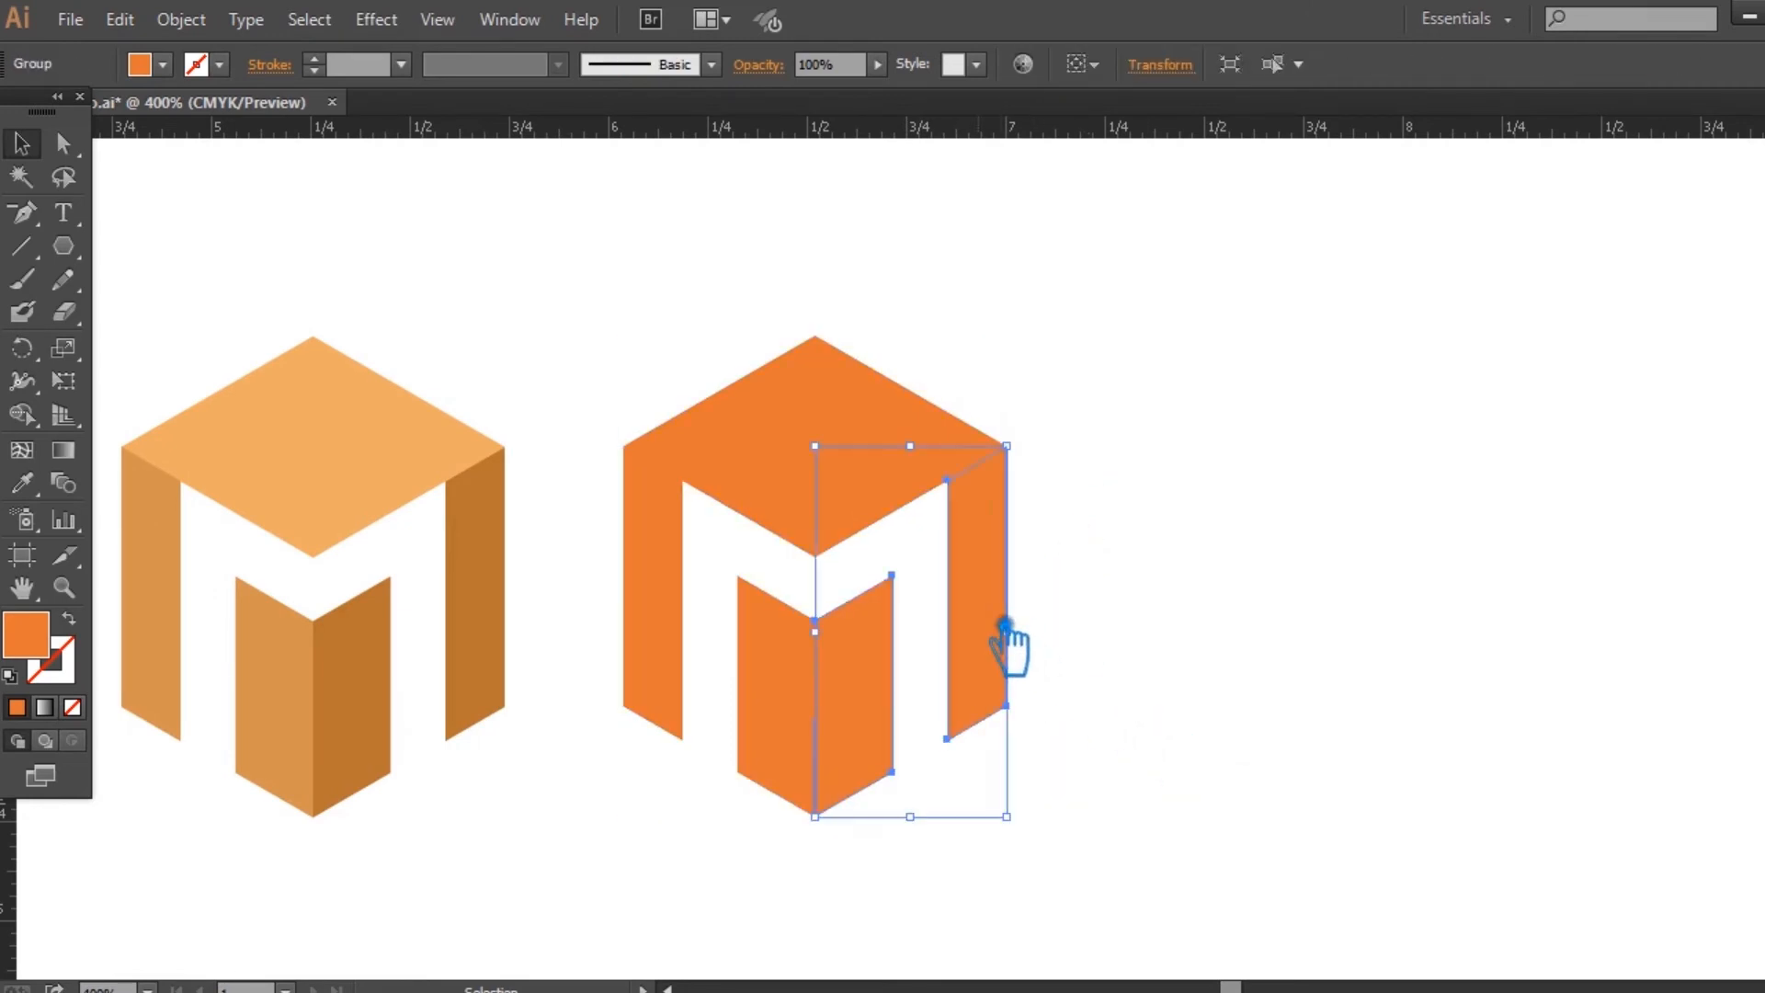
pyautogui.doubleClick(50, 653)
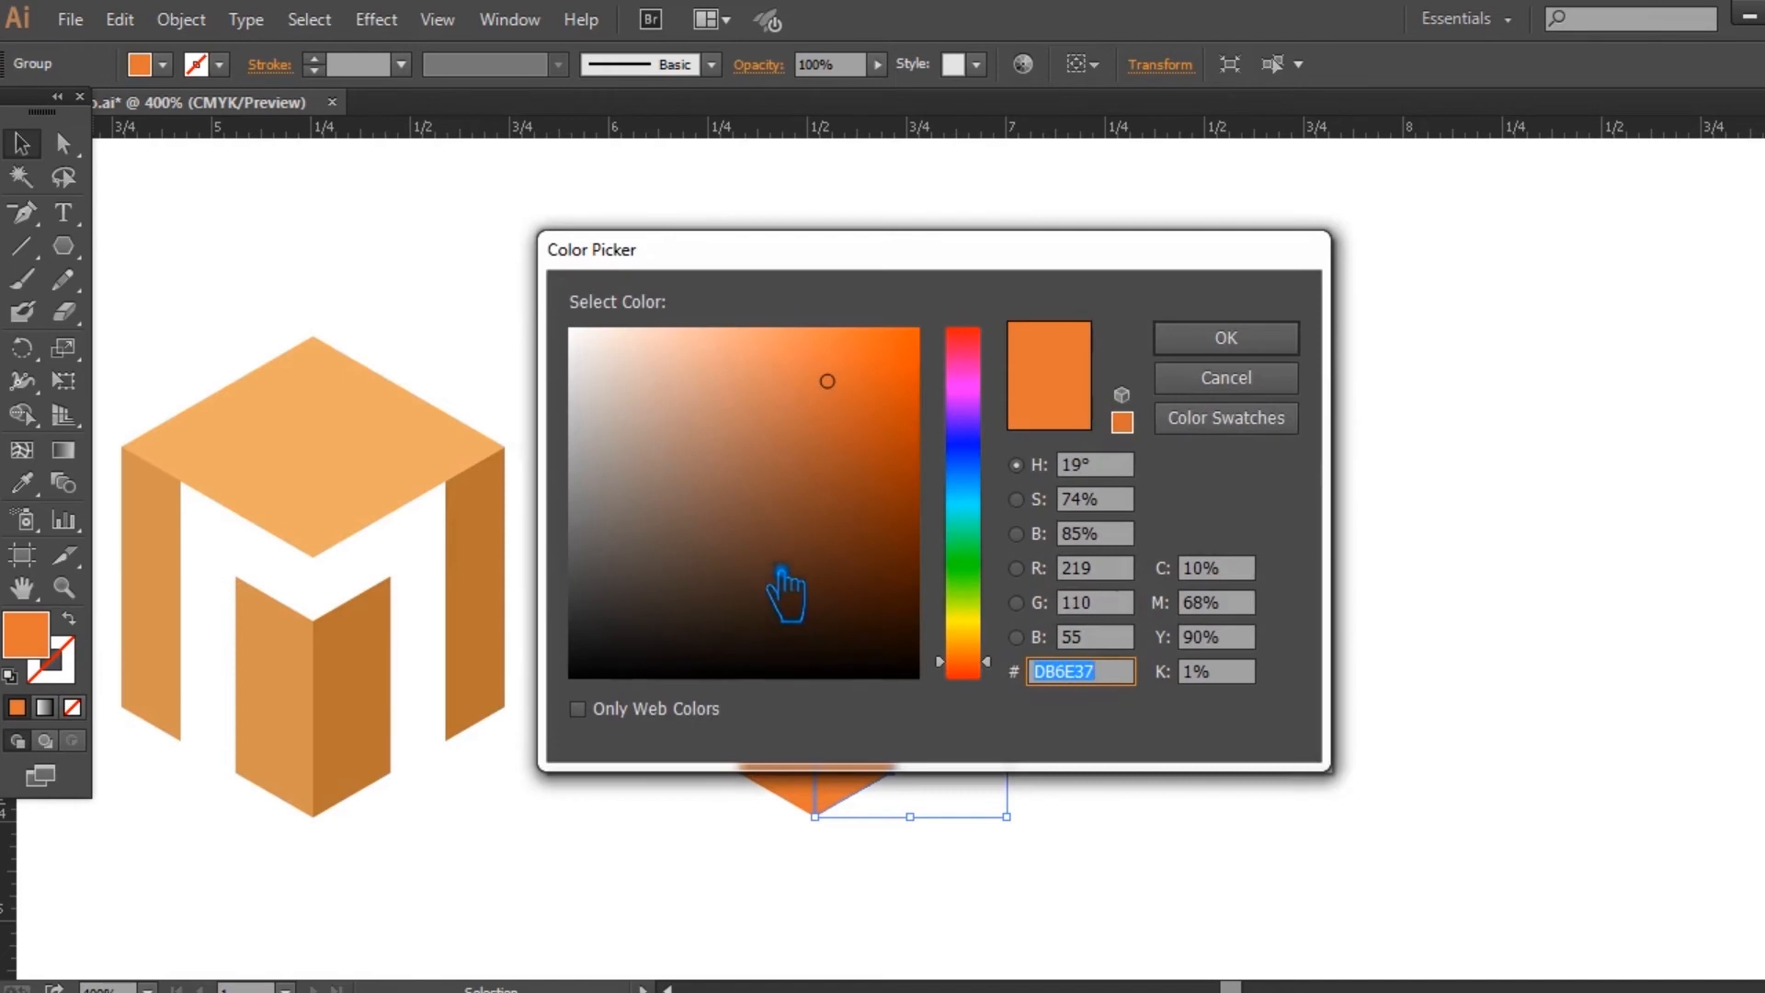
pyautogui.click(883, 426)
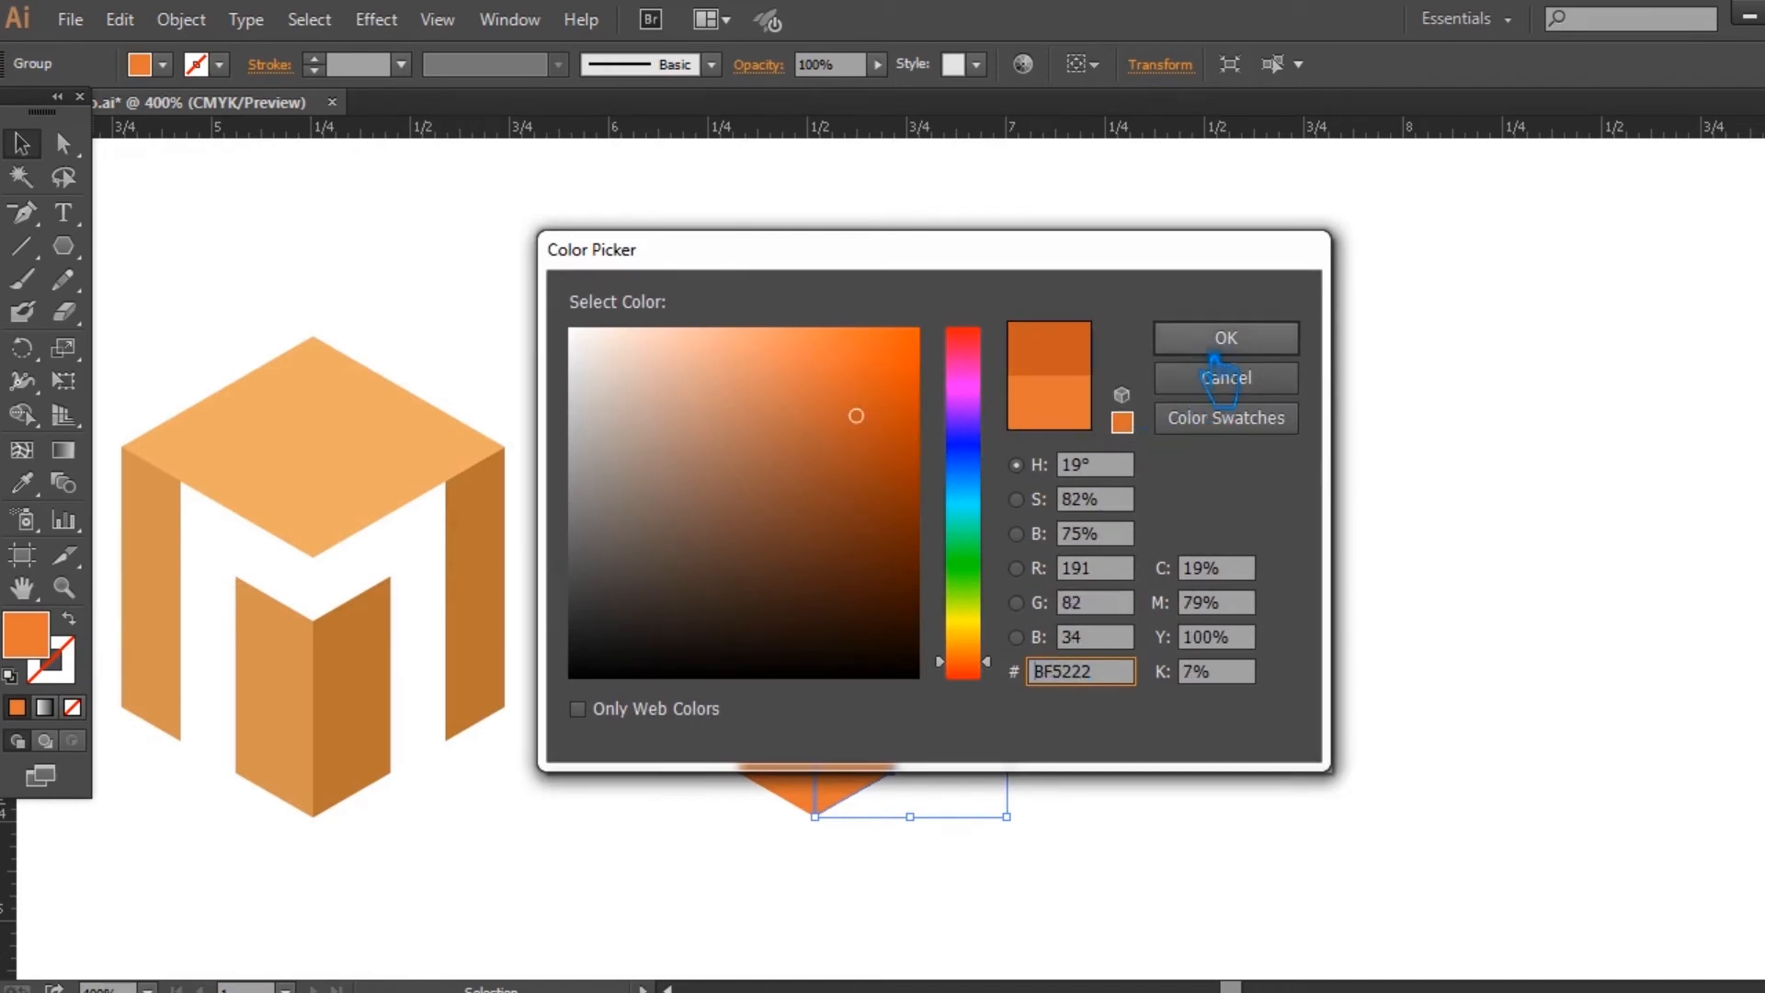
pyautogui.click(1225, 340)
pyautogui.click(1240, 391)
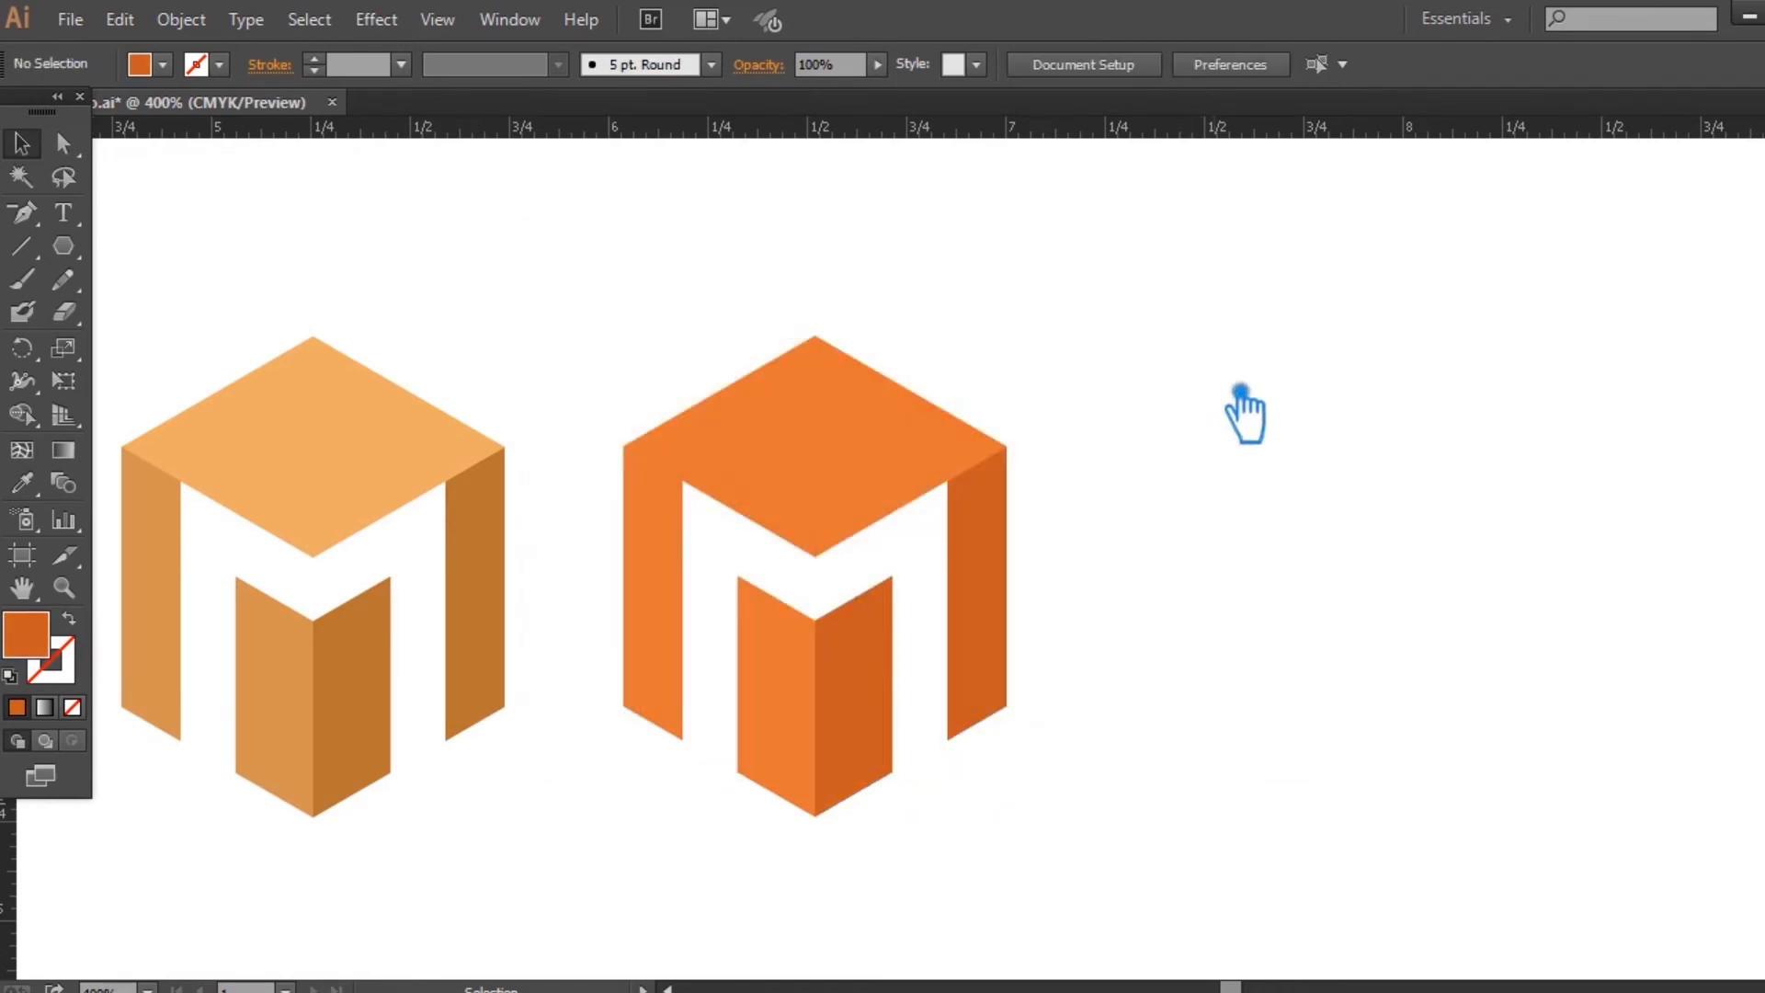
# Step: Darken the duplicate's right-facing side pieces further to a deep burnt orange
pyautogui.click(1017, 636)
pyautogui.doubleClick(37, 641)
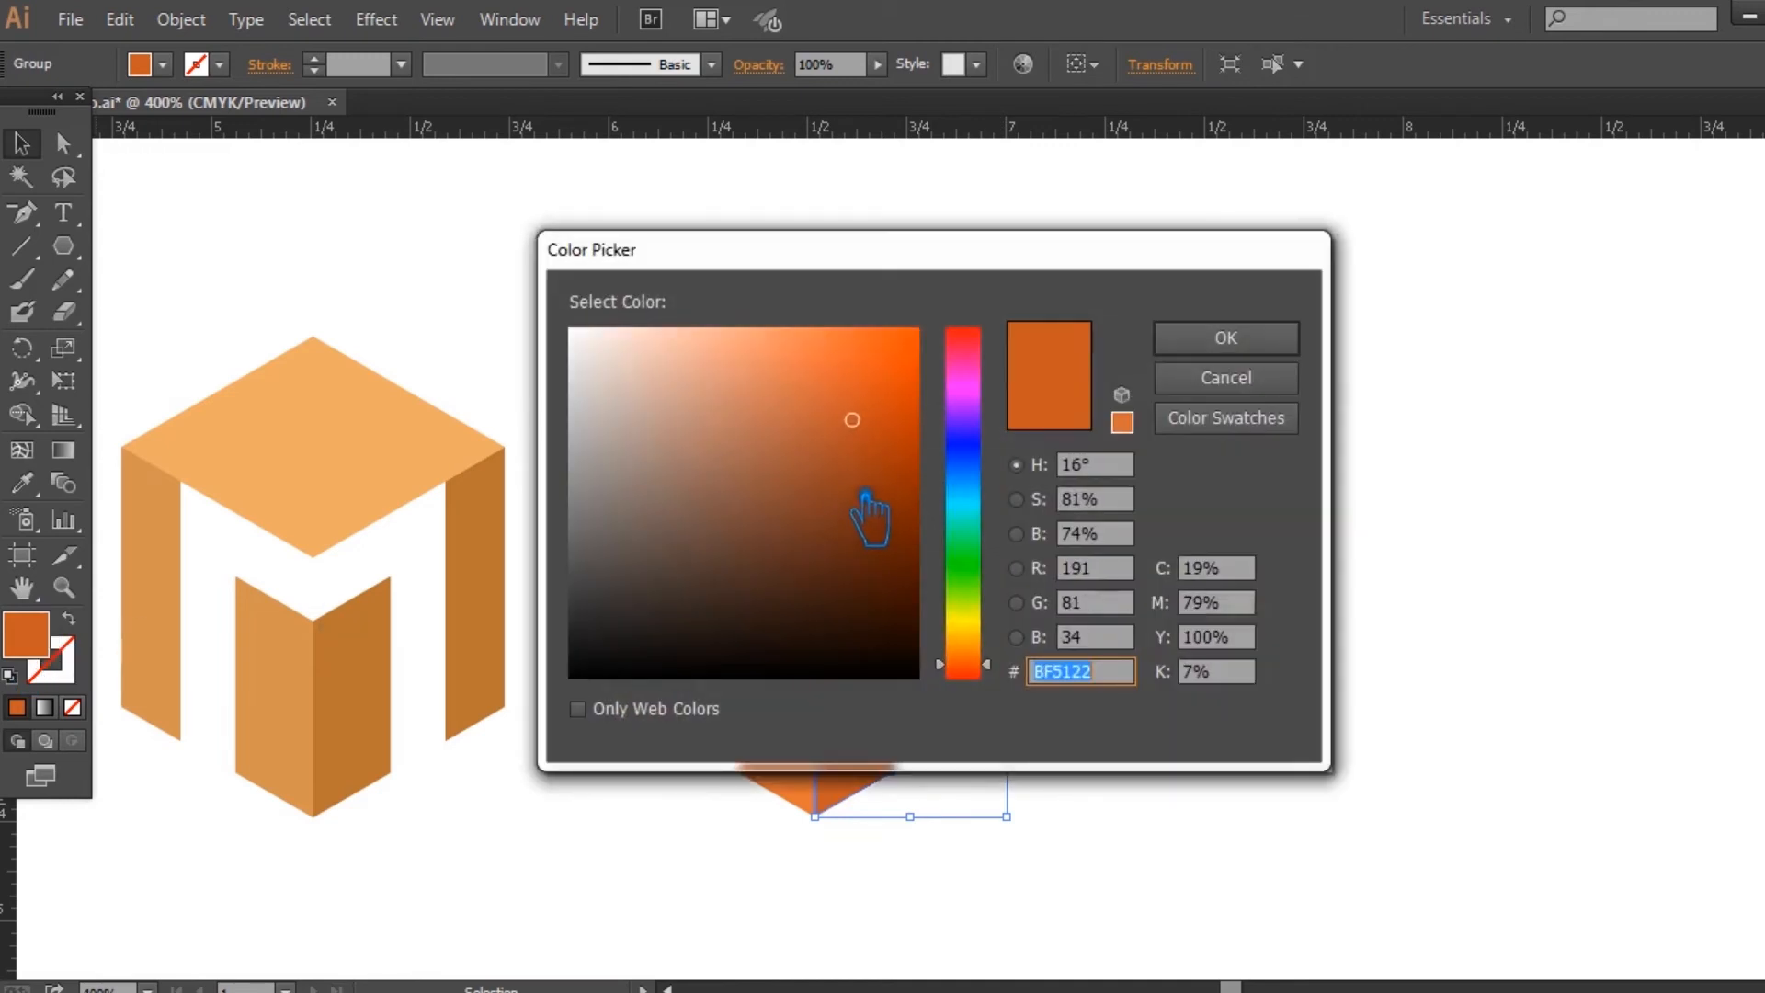
pyautogui.click(874, 436)
pyautogui.click(1223, 339)
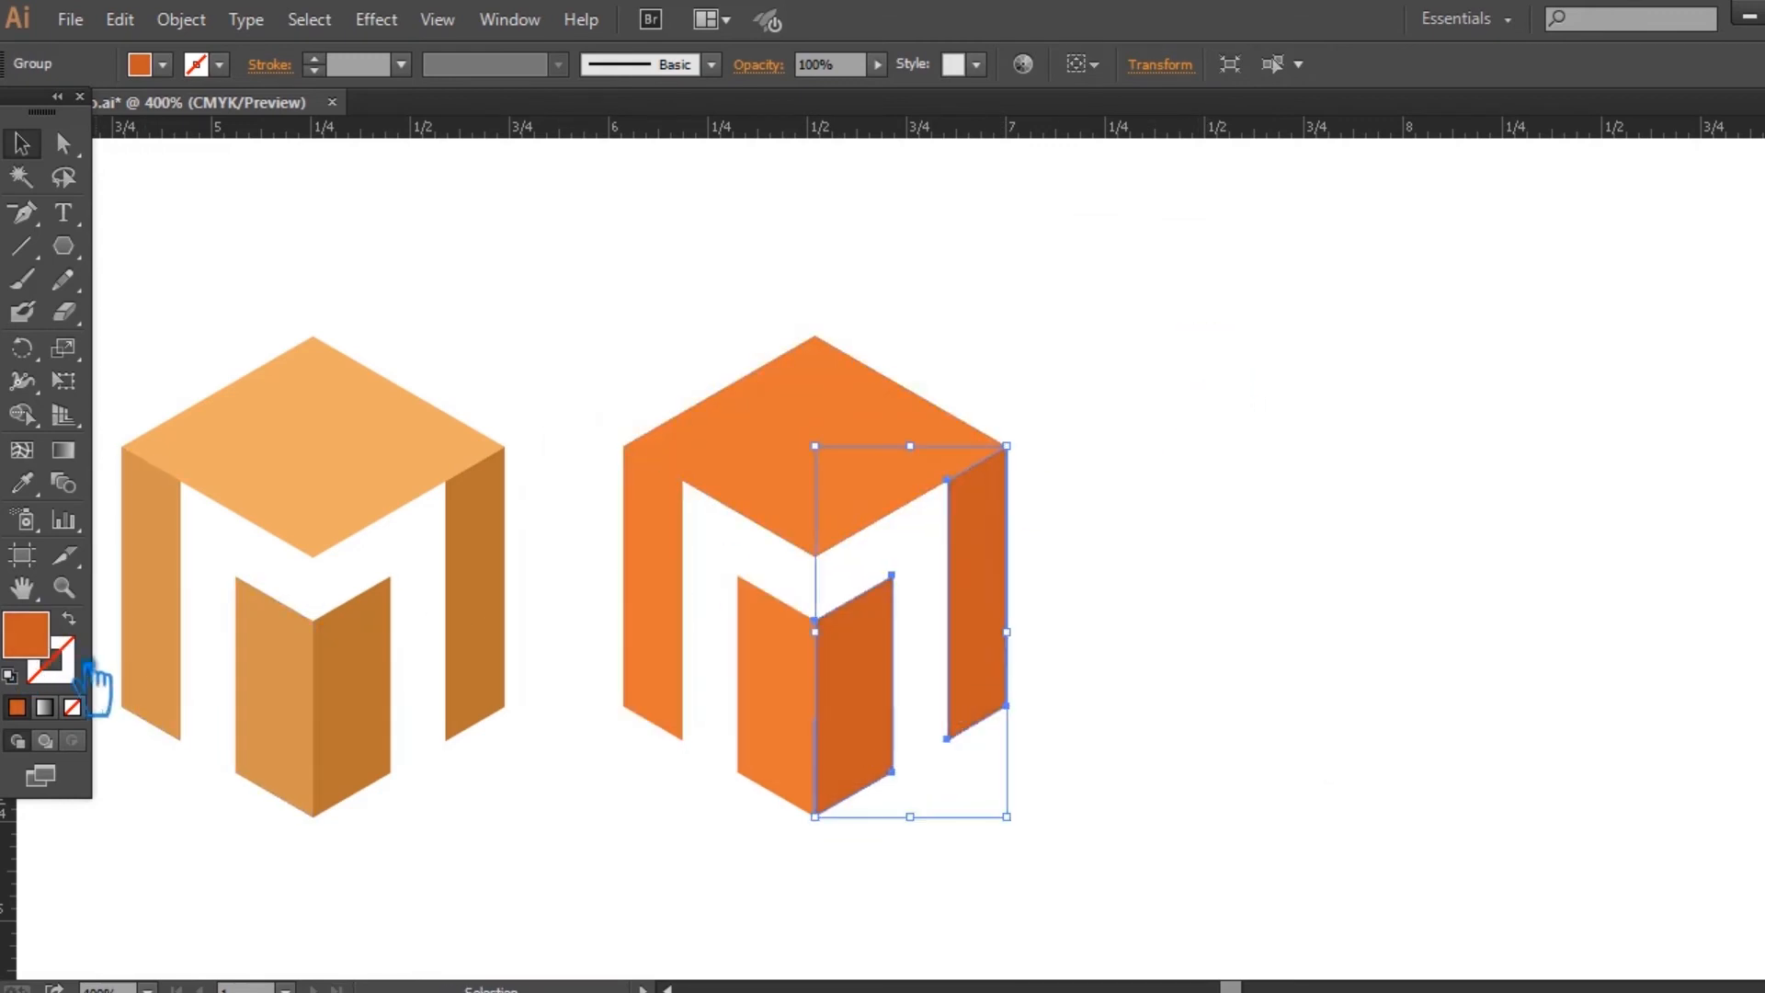
pyautogui.doubleClick(57, 650)
pyautogui.click(847, 434)
pyautogui.click(1267, 342)
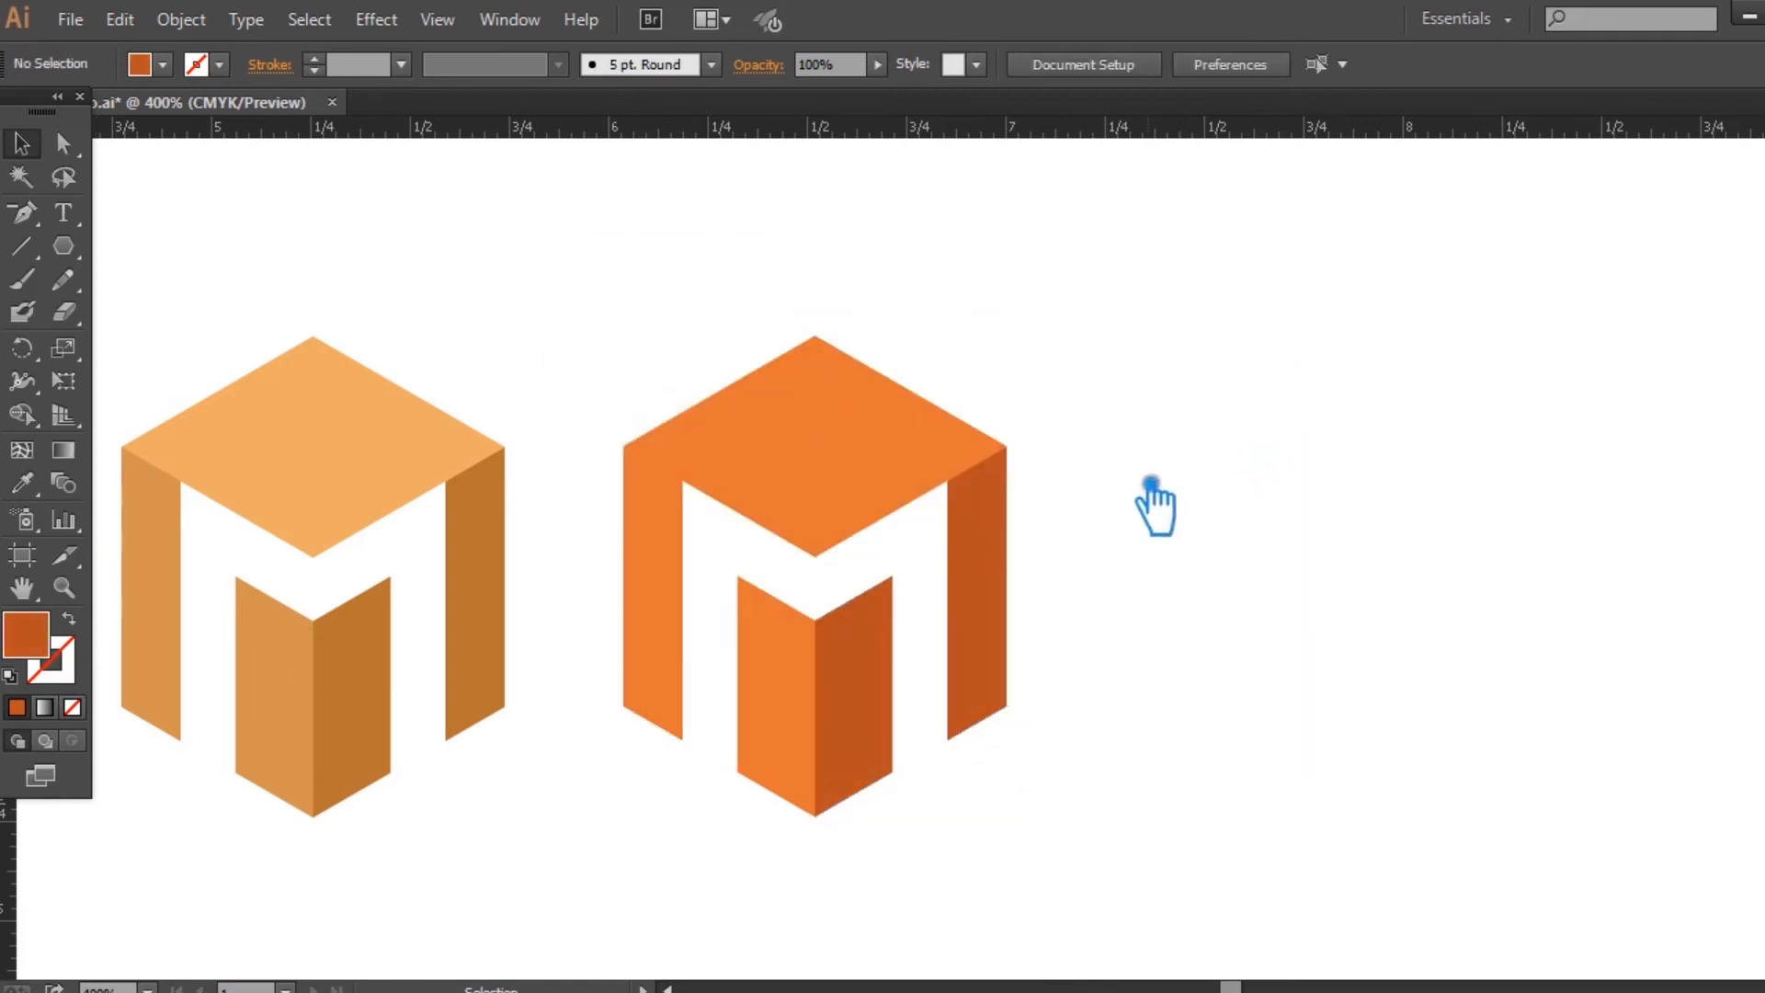
# Step: Lighten the fill of the duplicate's top face to a brighter orange (#ED7743)
pyautogui.click(841, 474)
pyautogui.doubleClick(46, 632)
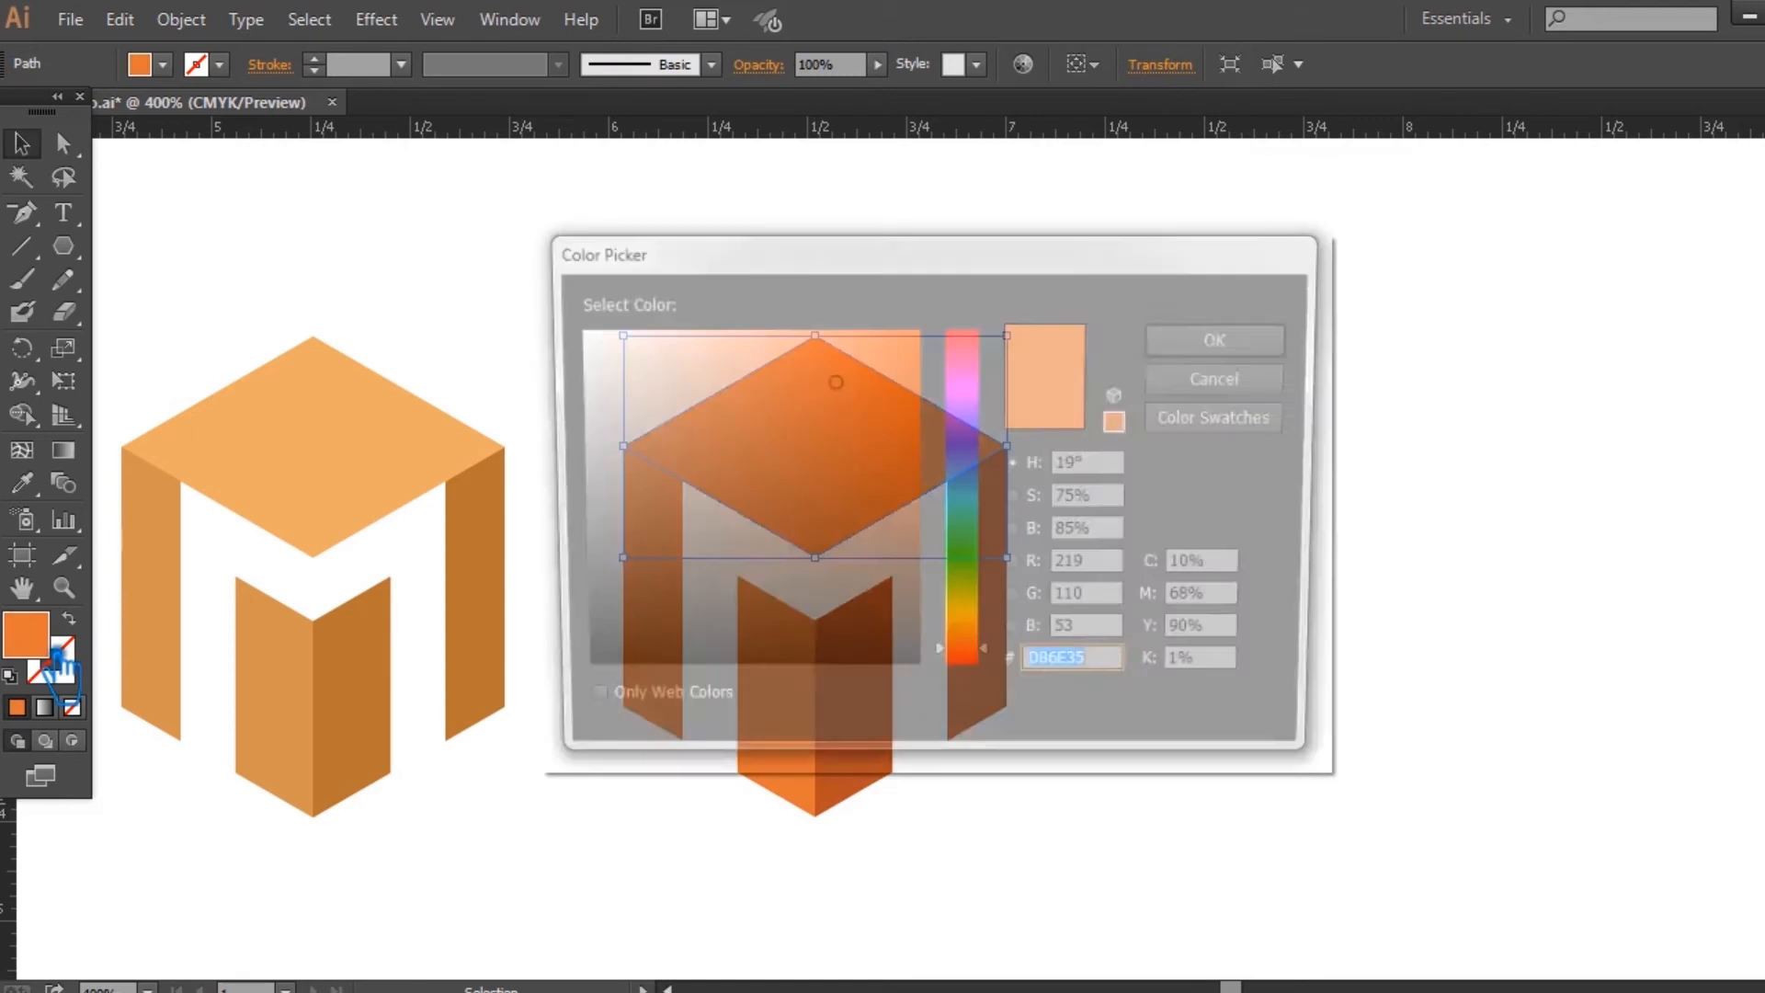
pyautogui.click(823, 349)
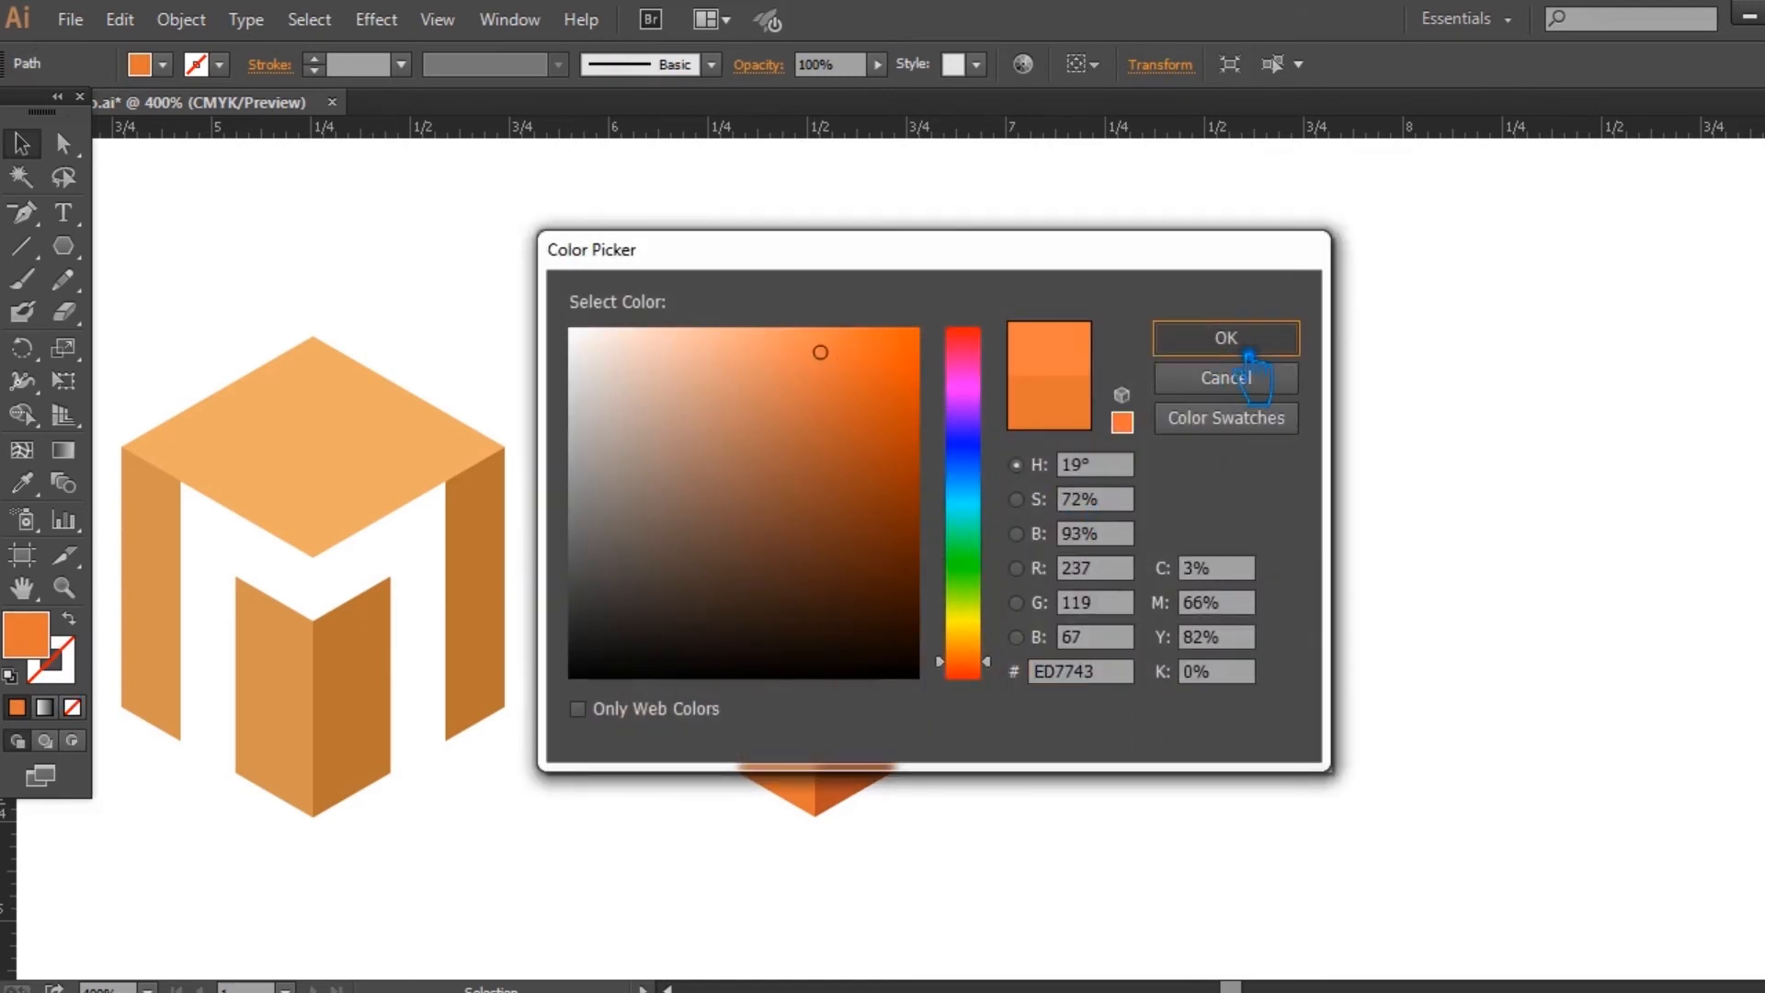
pyautogui.click(1236, 341)
pyautogui.click(1166, 504)
# Step: Change the duplicate's left-facing side pieces to a medium orange between the top and right-facing shades
pyautogui.click(788, 717)
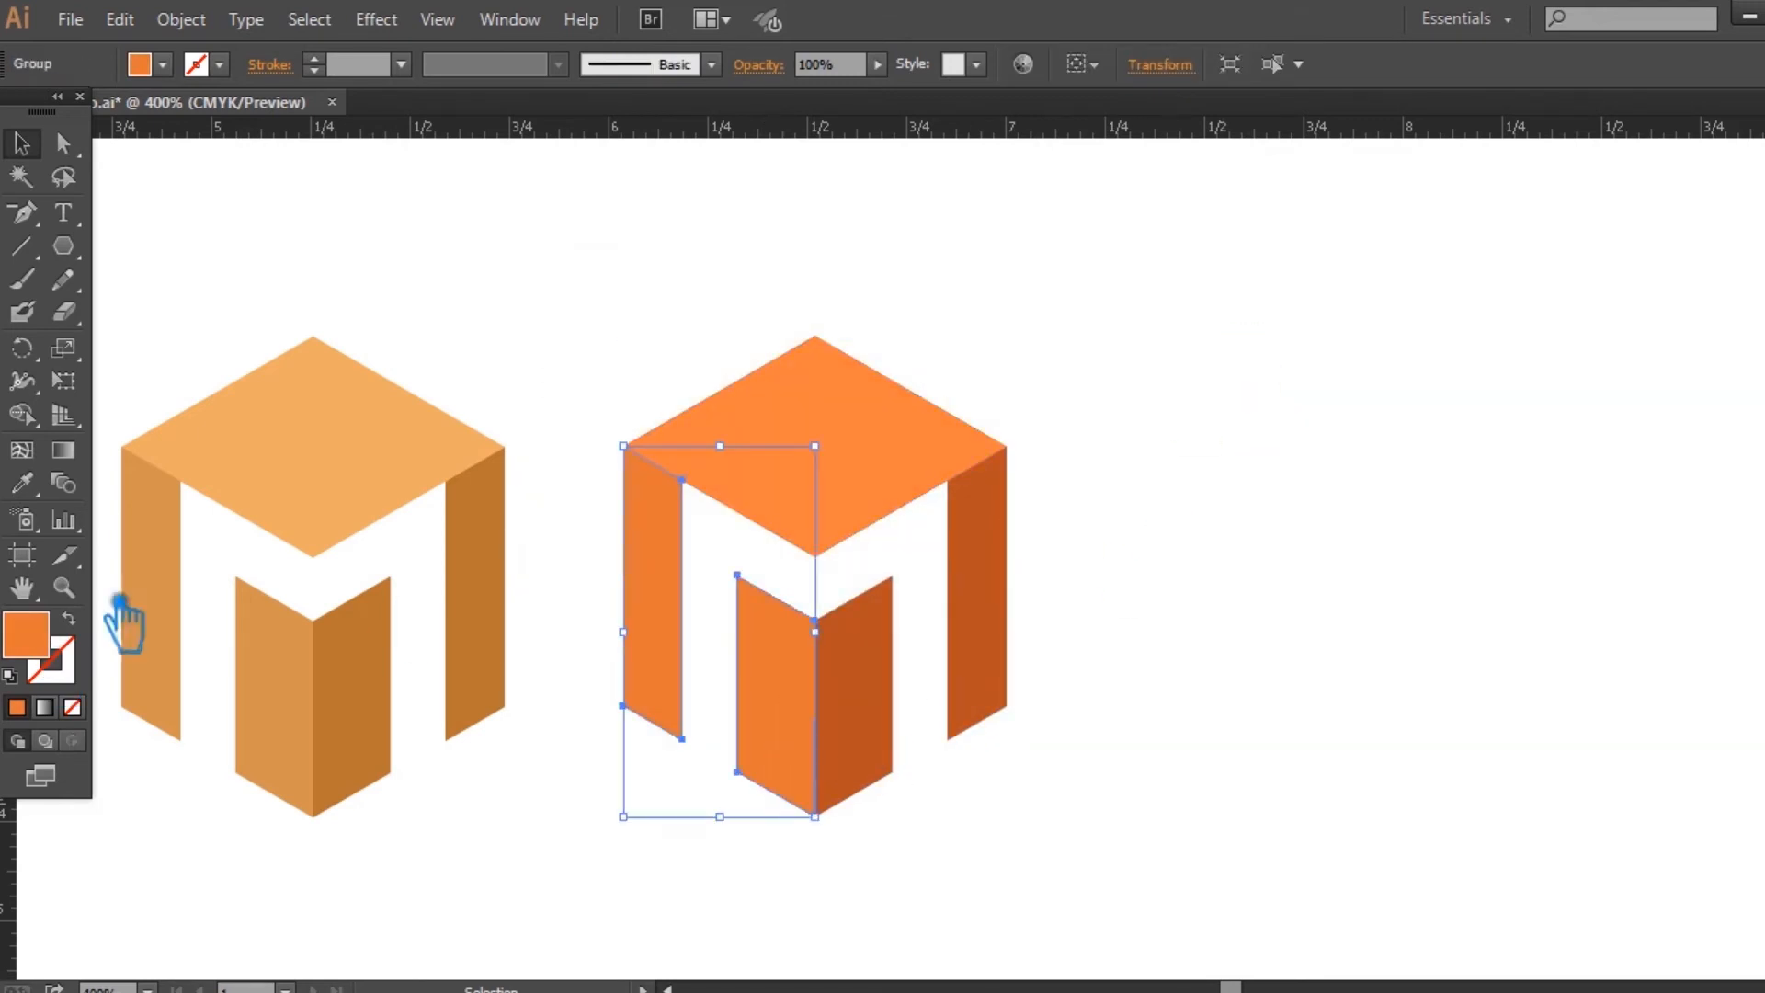
pyautogui.doubleClick(42, 639)
pyautogui.click(865, 401)
pyautogui.click(1222, 338)
pyautogui.click(1325, 395)
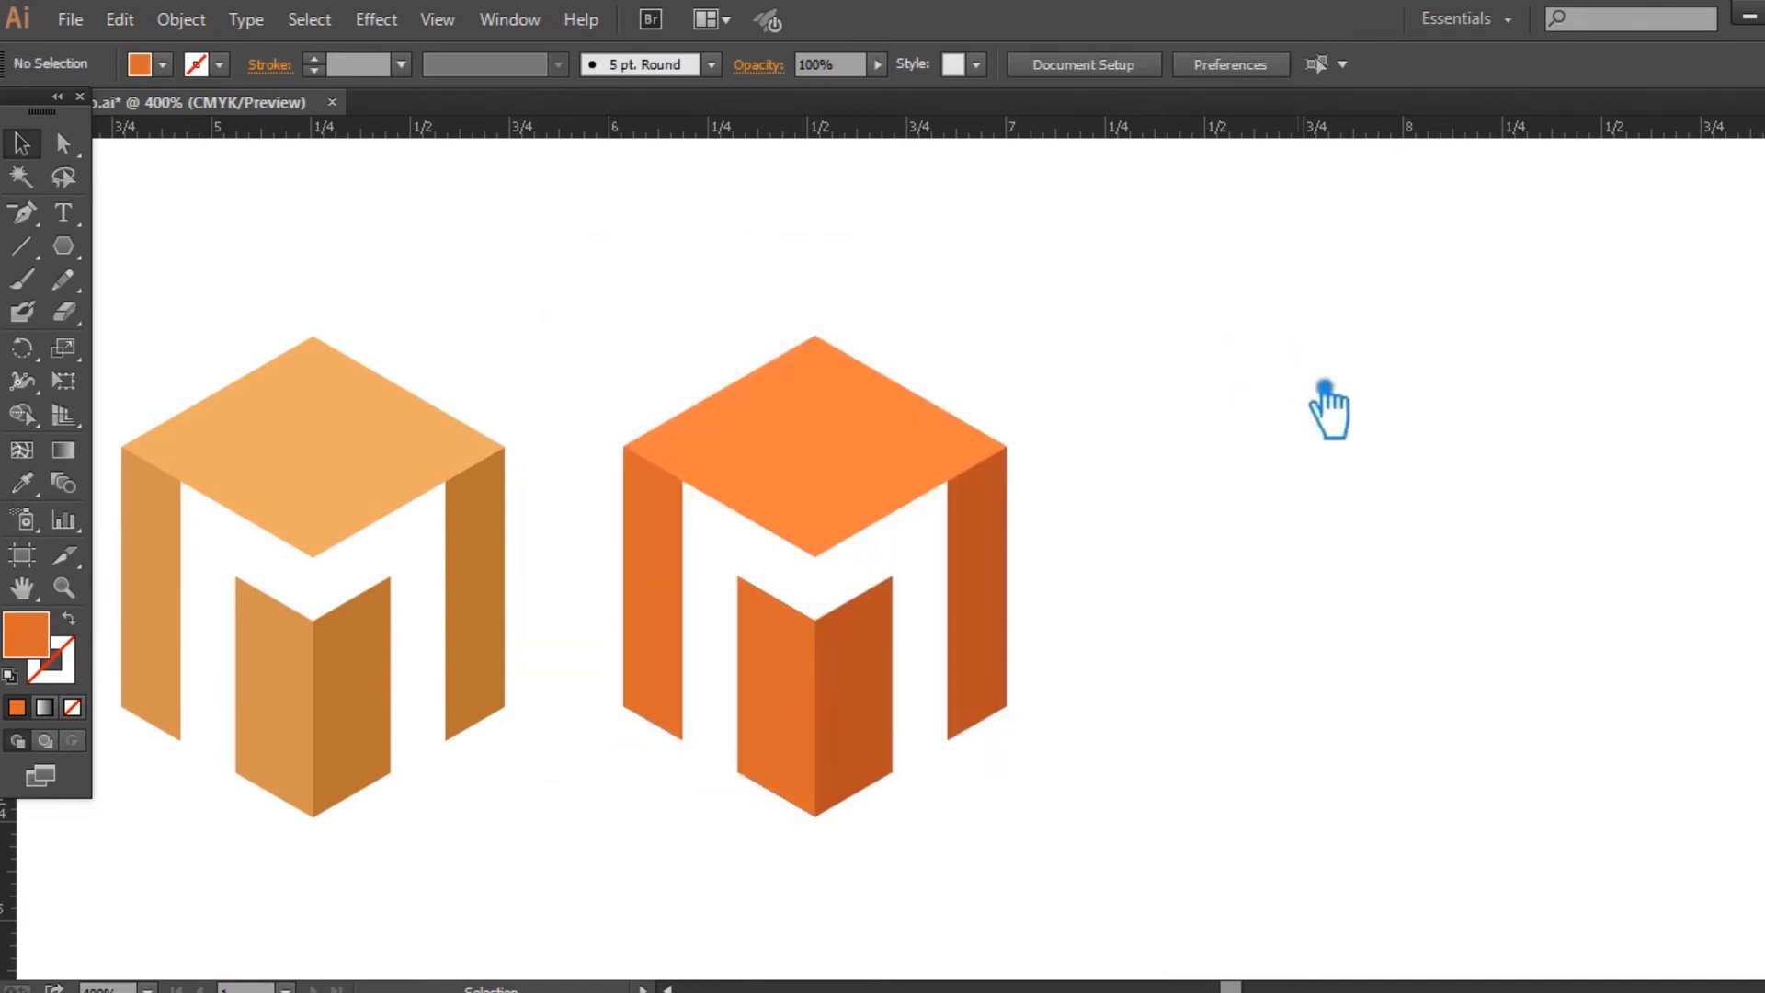
# Step: Darken the duplicate's right-facing side pieces to a deeper burnt orange (#A53D21)
pyautogui.click(1015, 642)
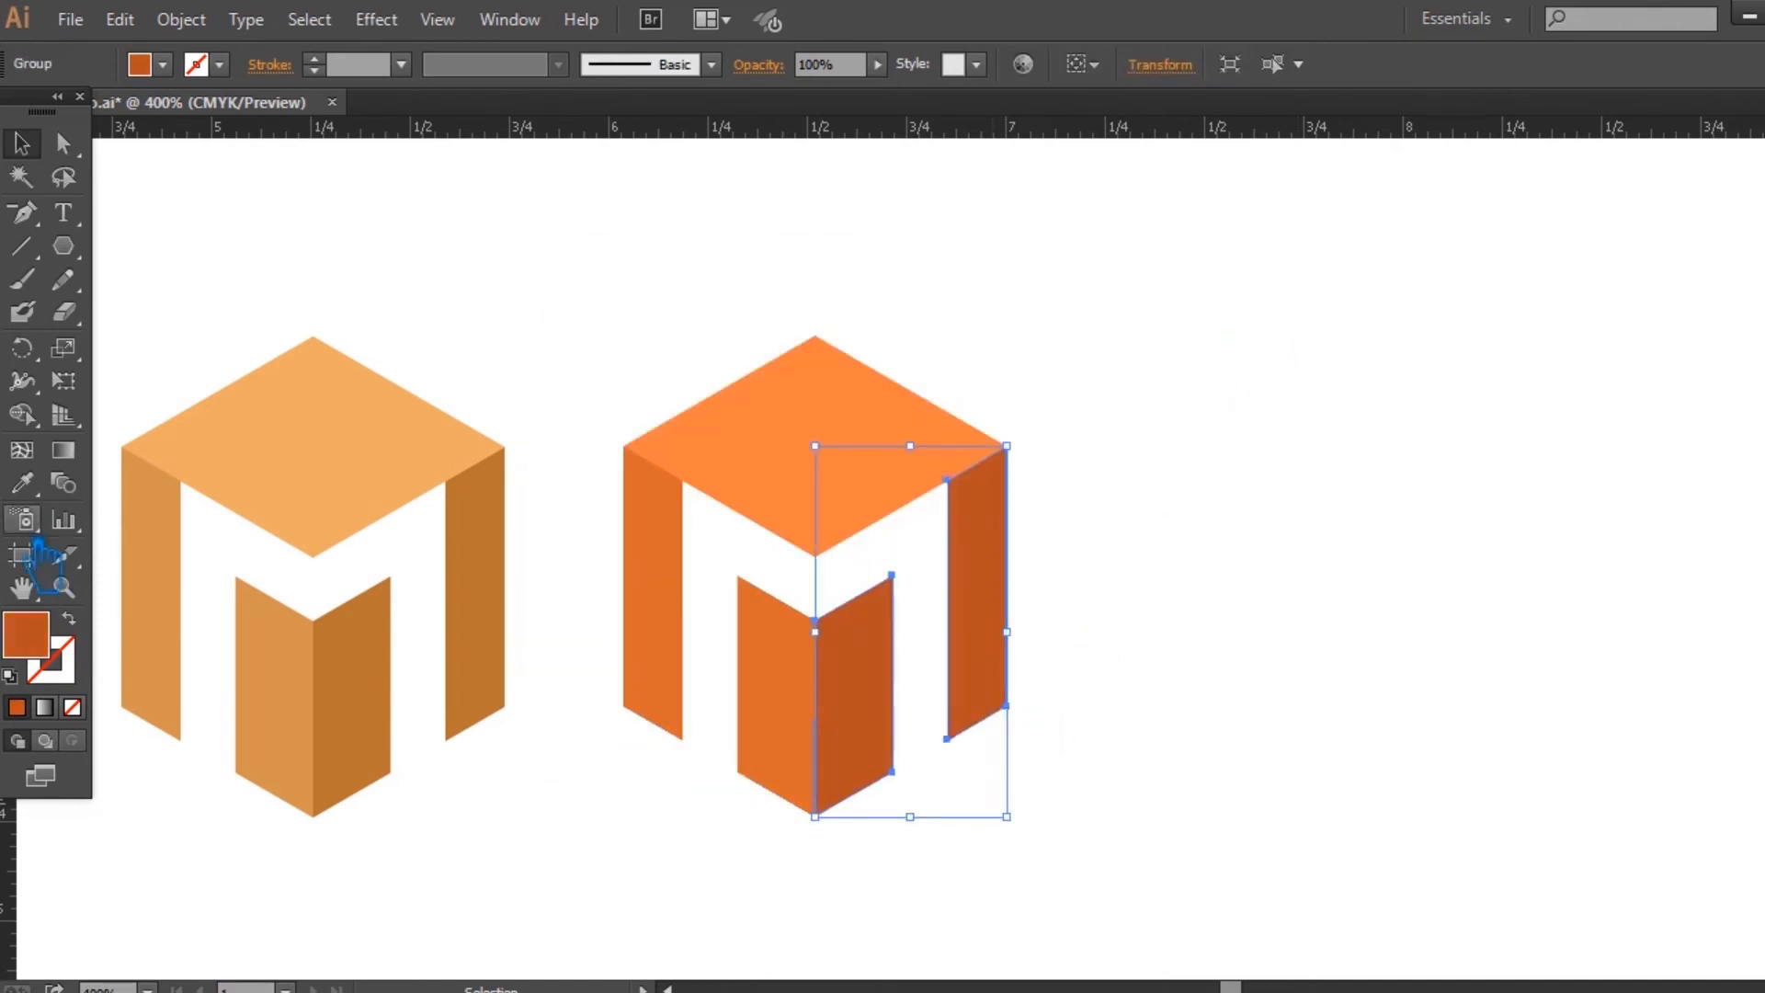
pyautogui.doubleClick(46, 640)
pyautogui.click(875, 465)
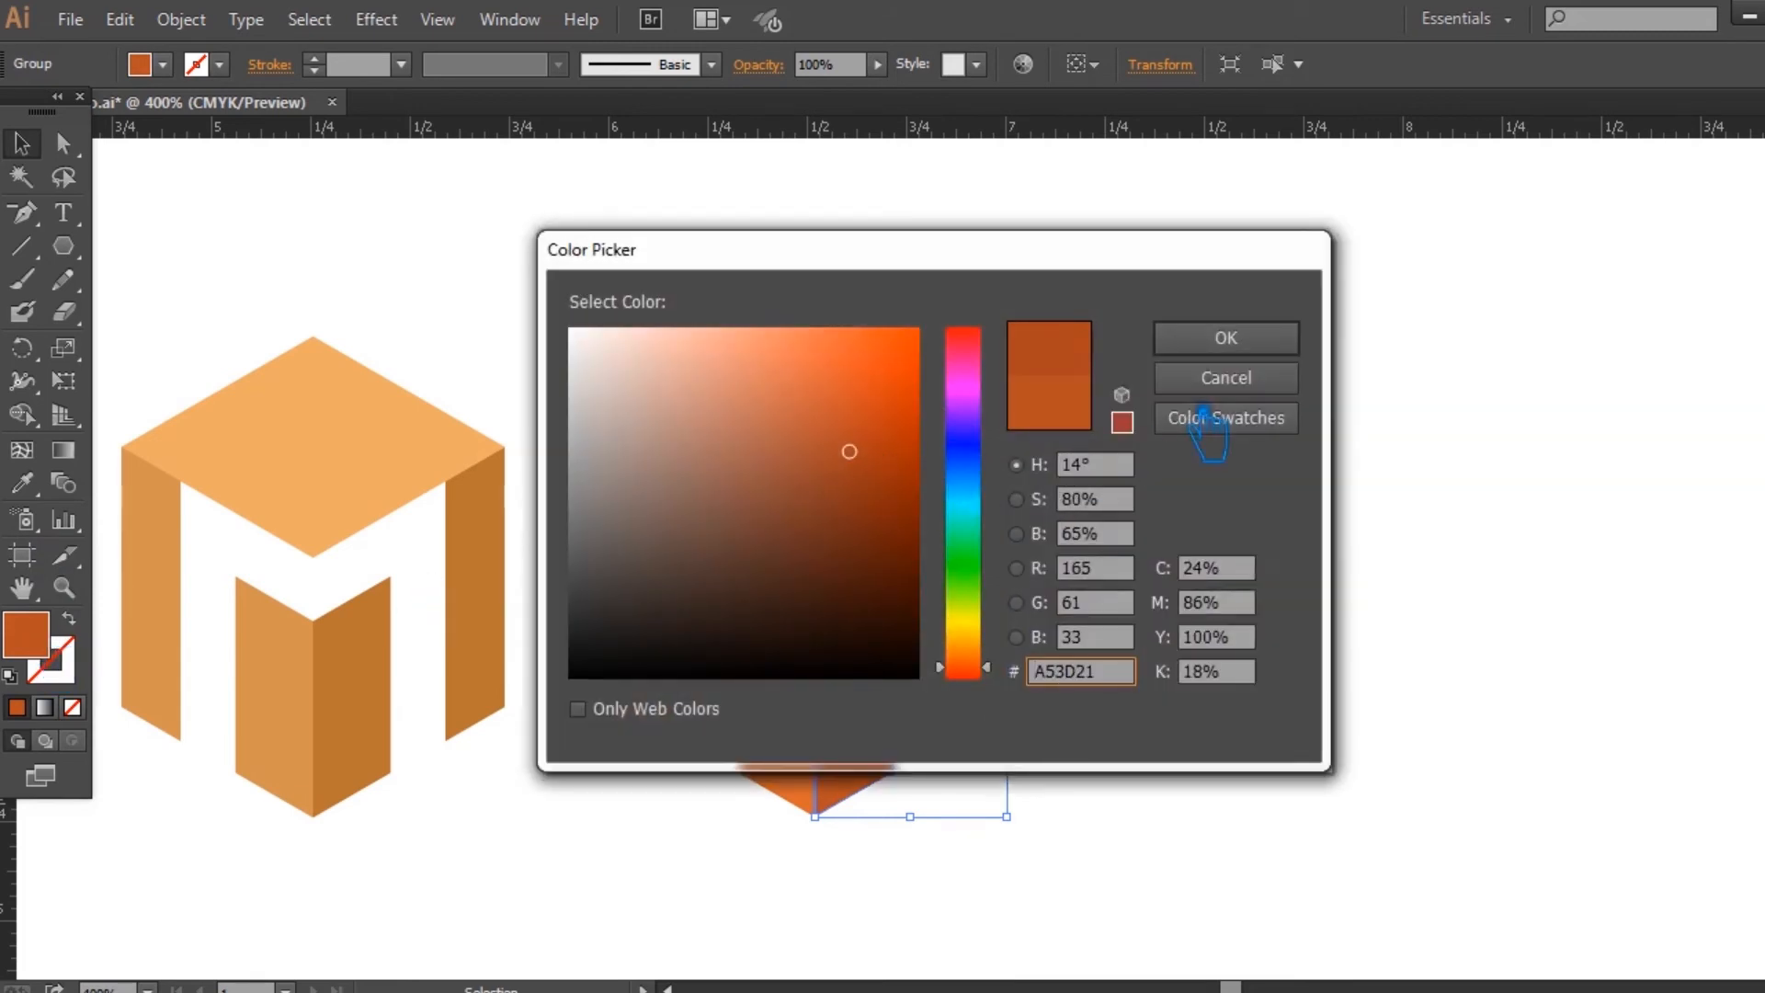
pyautogui.click(1269, 342)
pyautogui.click(1315, 382)
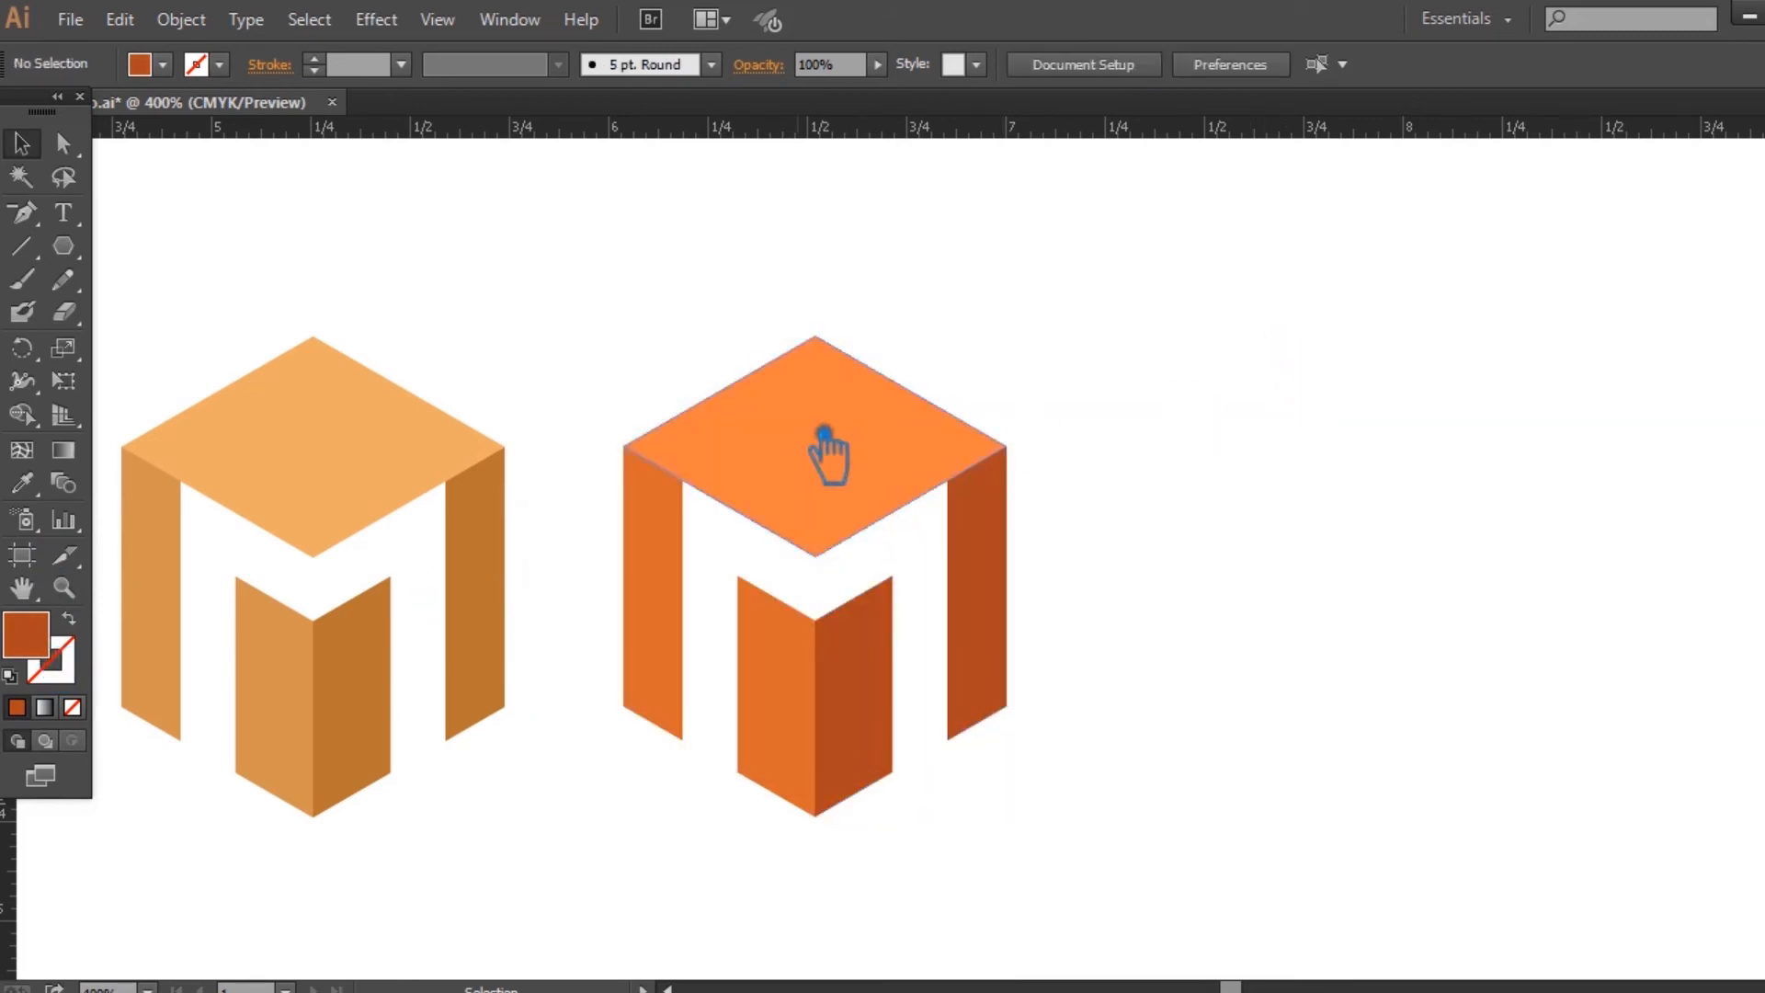
# Step: Lighten the fill of the duplicate's top face to a slightly paler, brighter orange
pyautogui.click(827, 455)
pyautogui.doubleClick(61, 649)
pyautogui.moveTo(854, 373); pyautogui.dragTo(836, 347)
pyautogui.click(1226, 337)
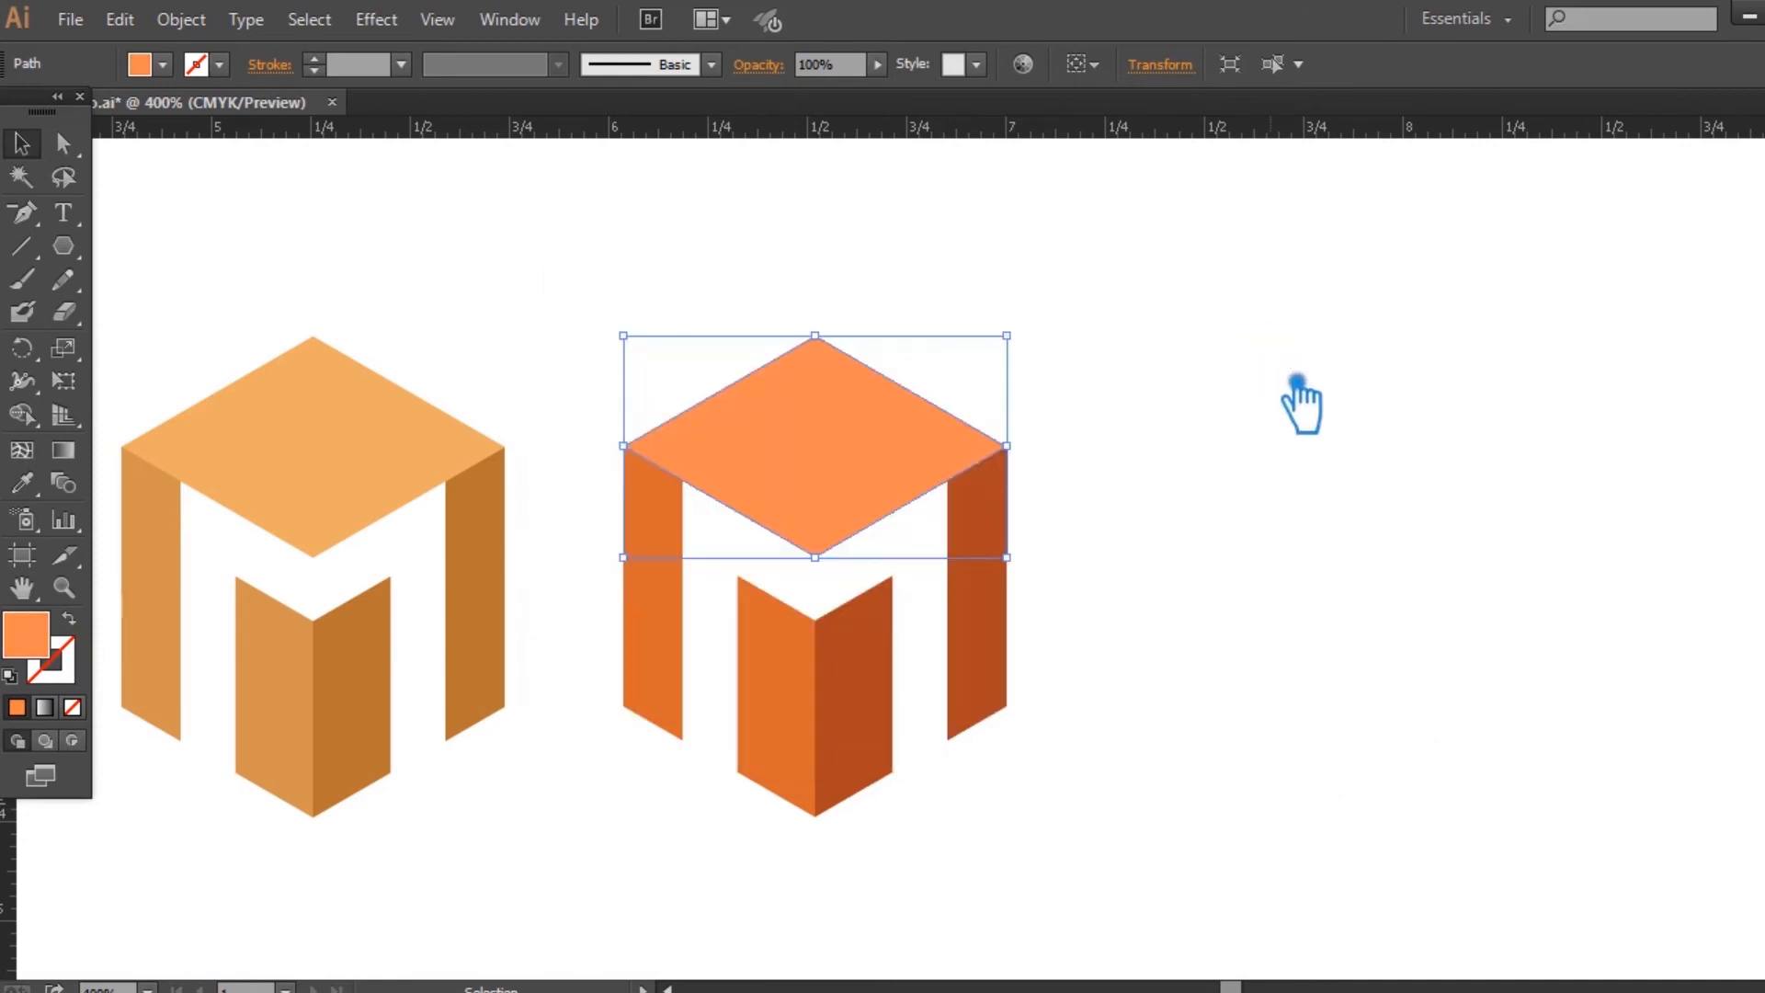
pyautogui.click(1297, 380)
pyautogui.scroll(-1, 1262, 541)
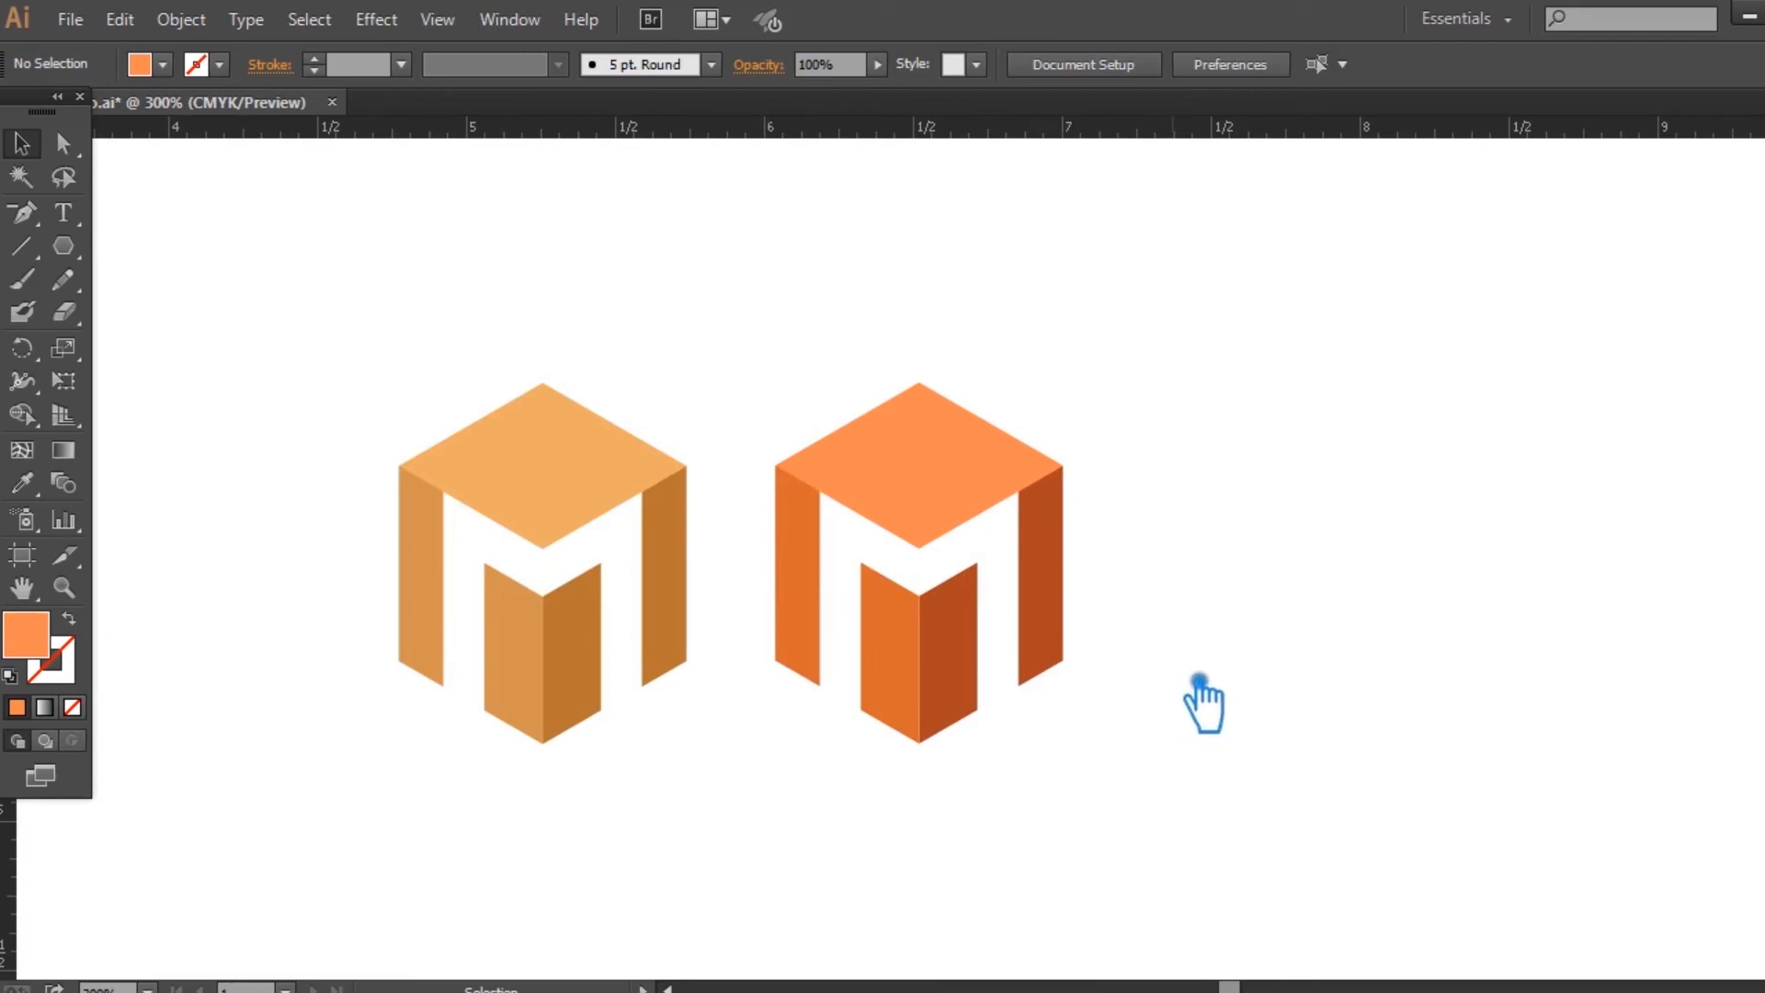
pyautogui.click(980, 460)
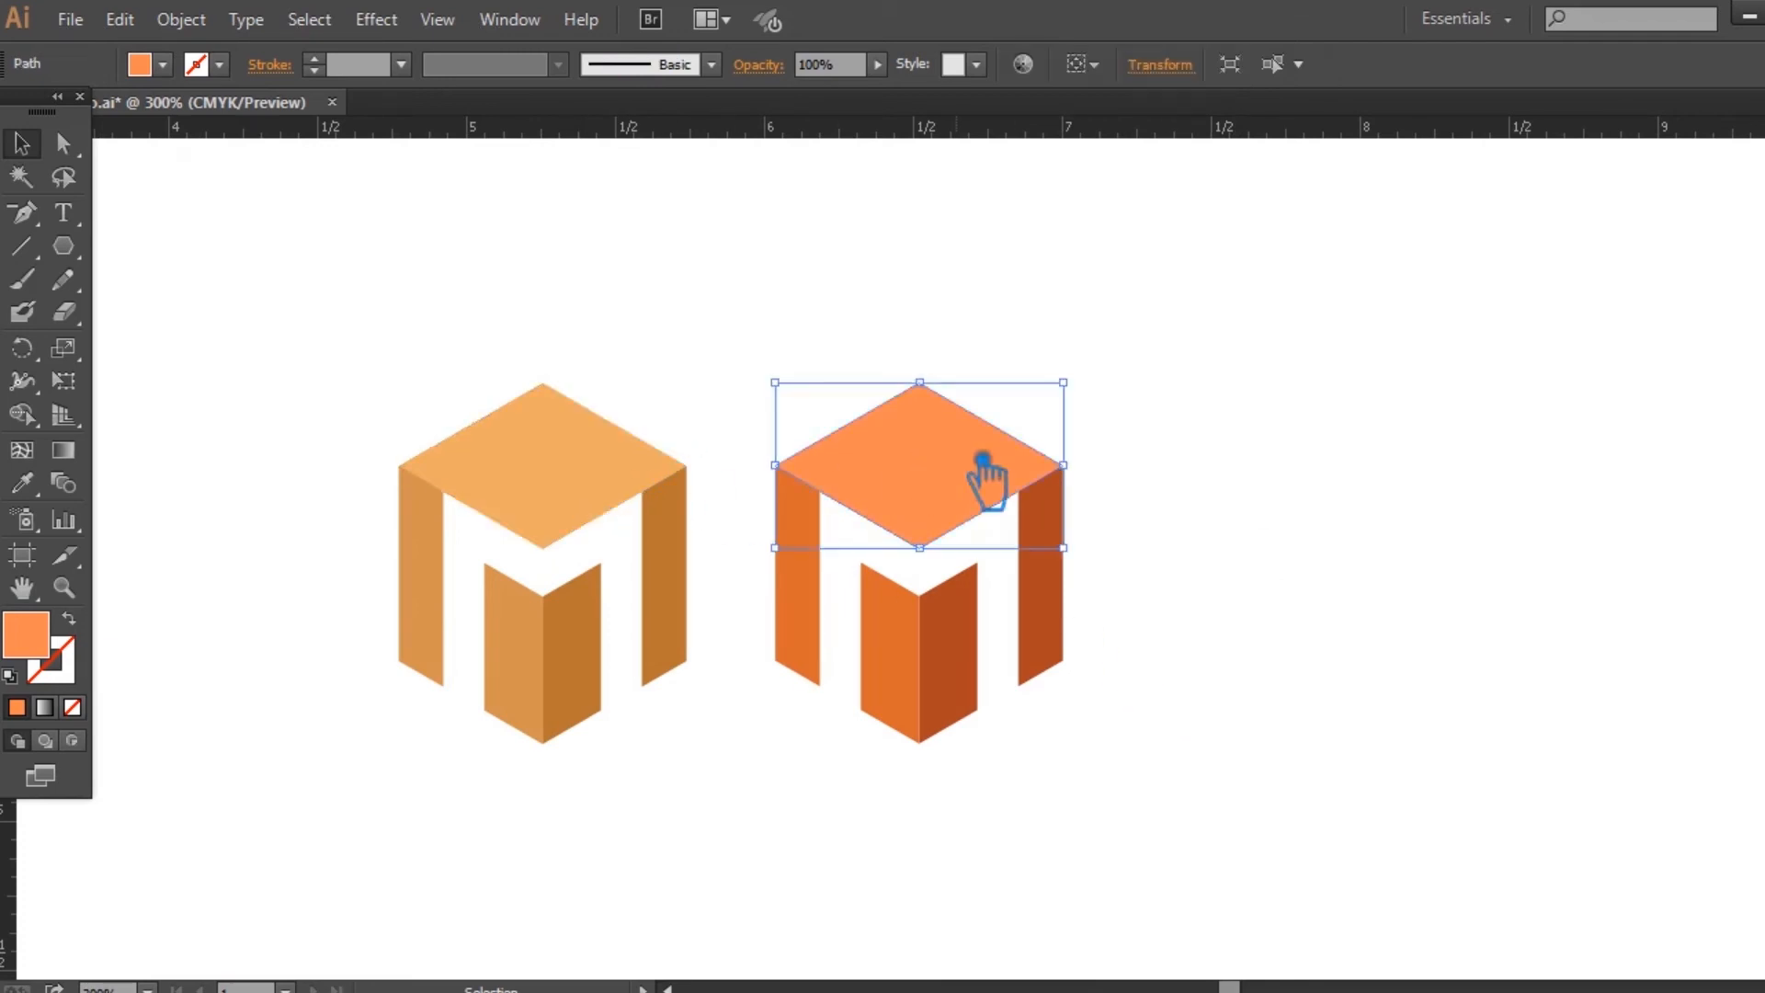
pyautogui.click(448, 485)
pyautogui.click(251, 489)
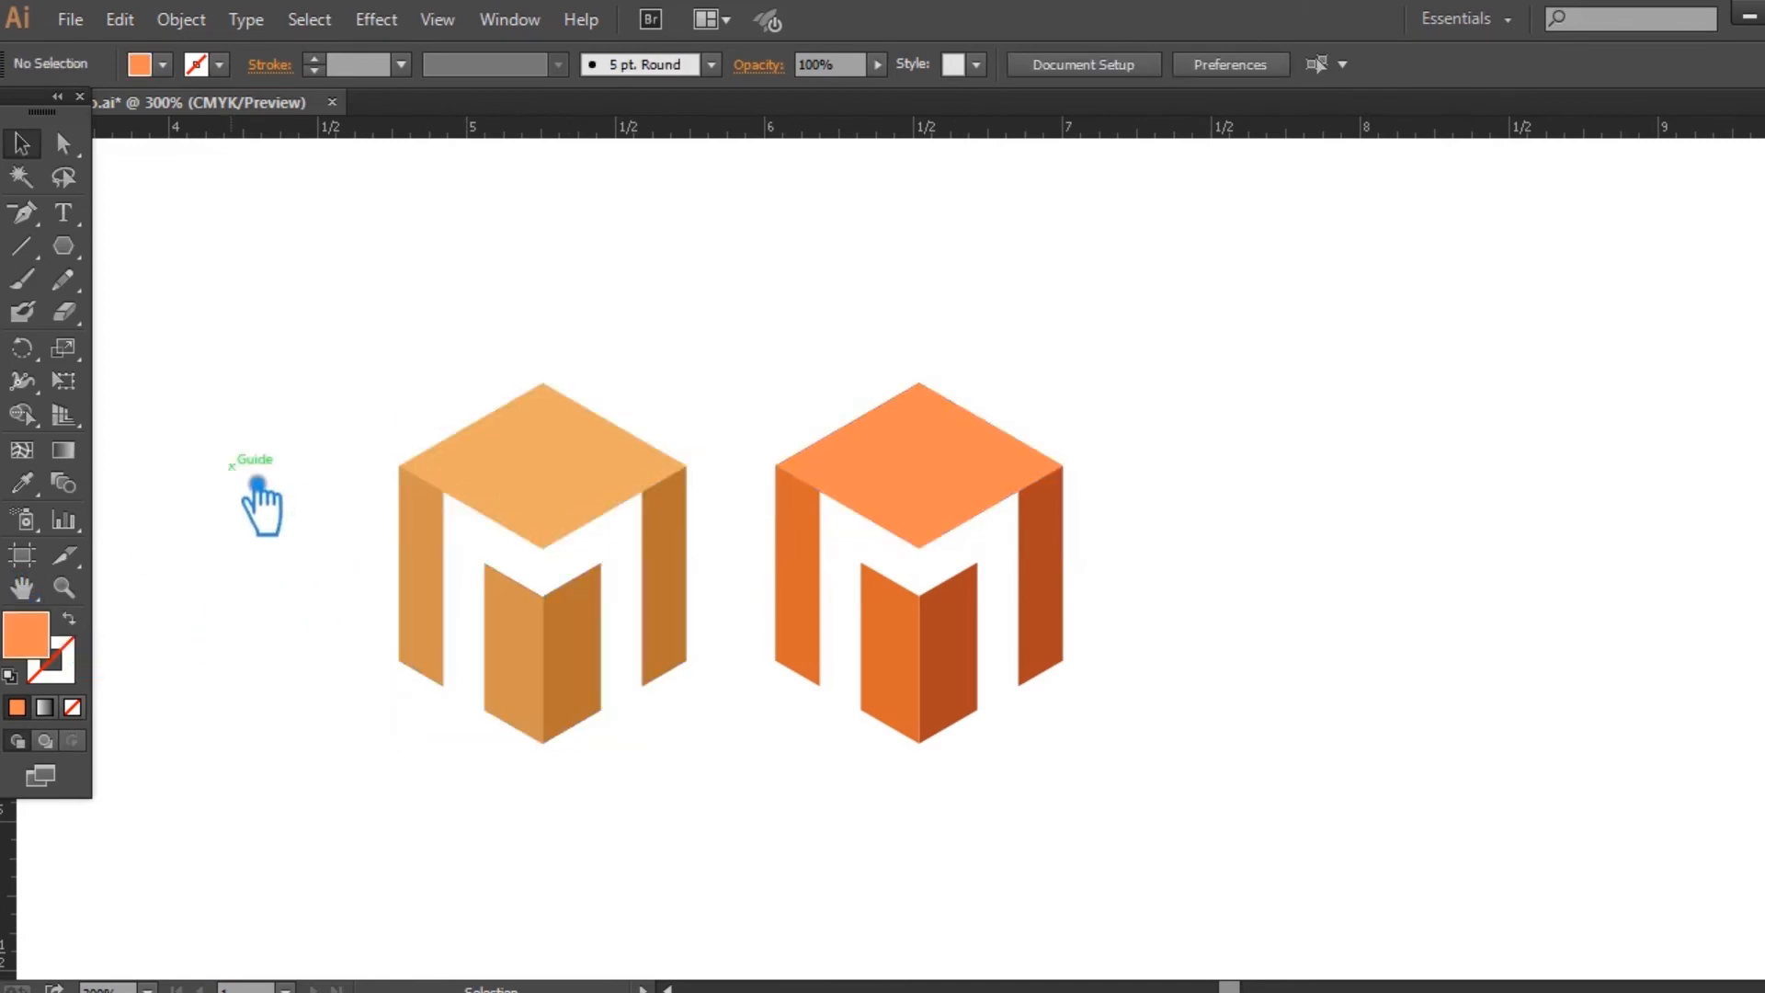
# Step: Brighten the fill of the original logo's top face to a light orange (#FFB66E)
pyautogui.press('a')
pyautogui.click(606, 495)
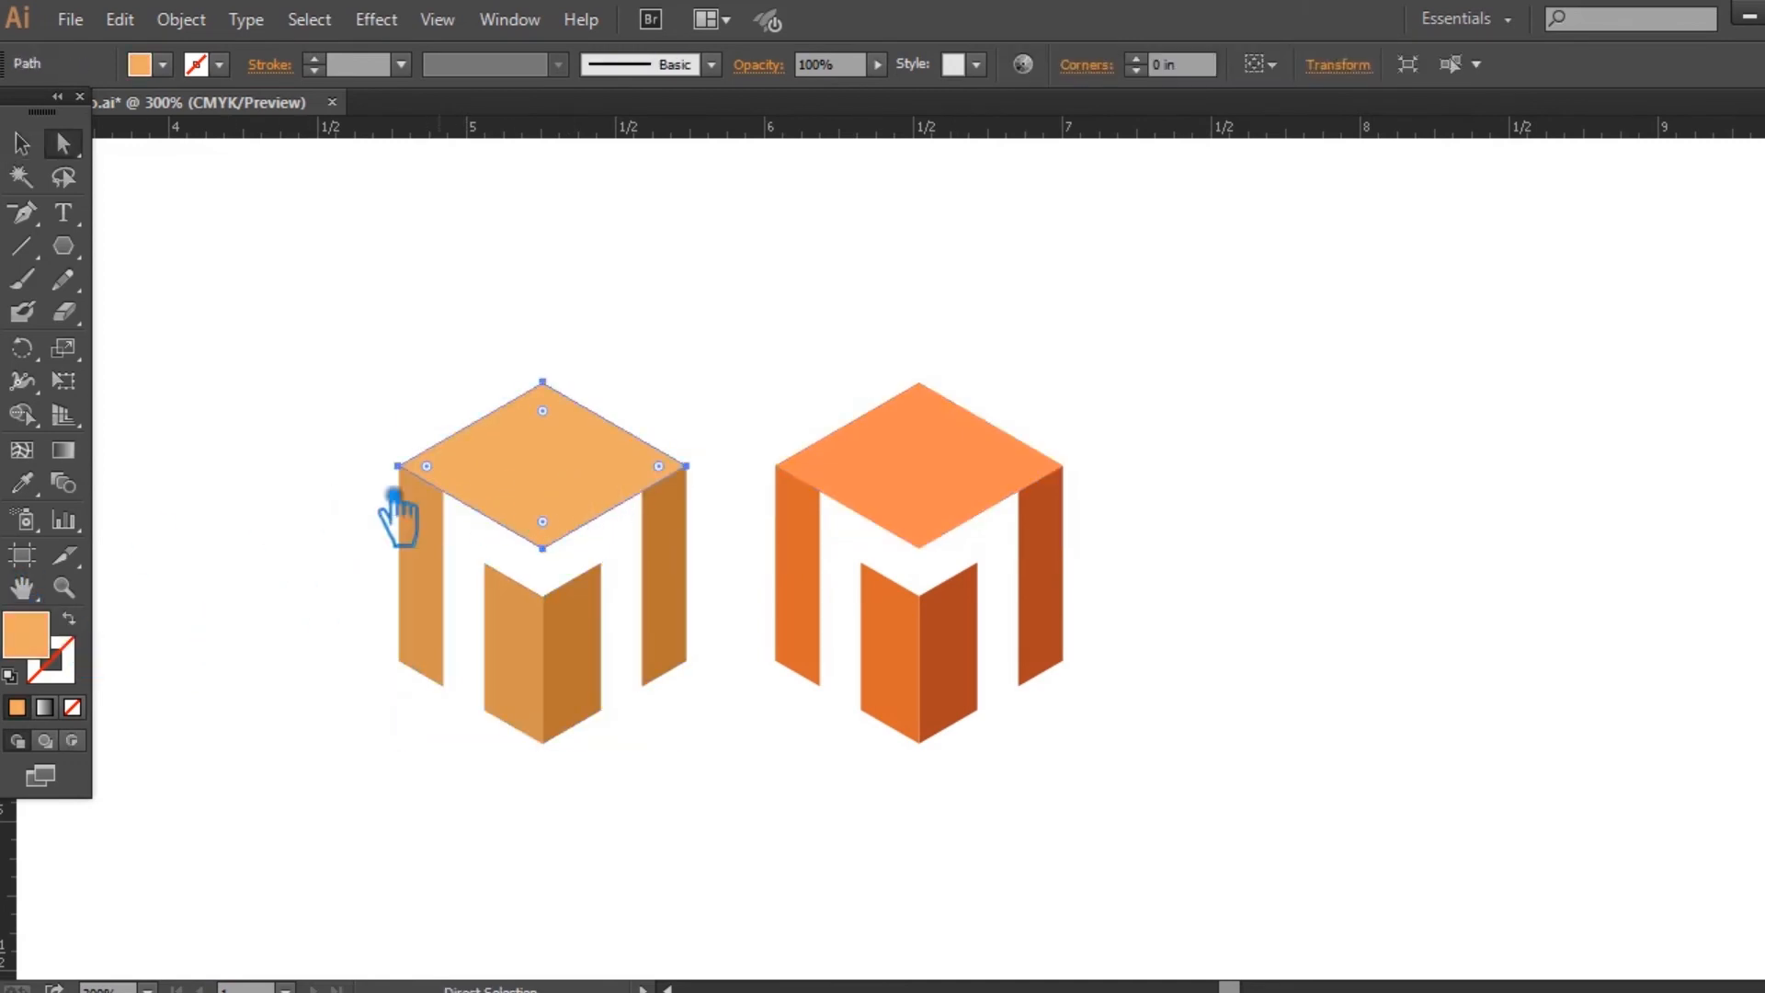
pyautogui.doubleClick(37, 644)
pyautogui.moveTo(796, 381); pyautogui.dragTo(792, 333)
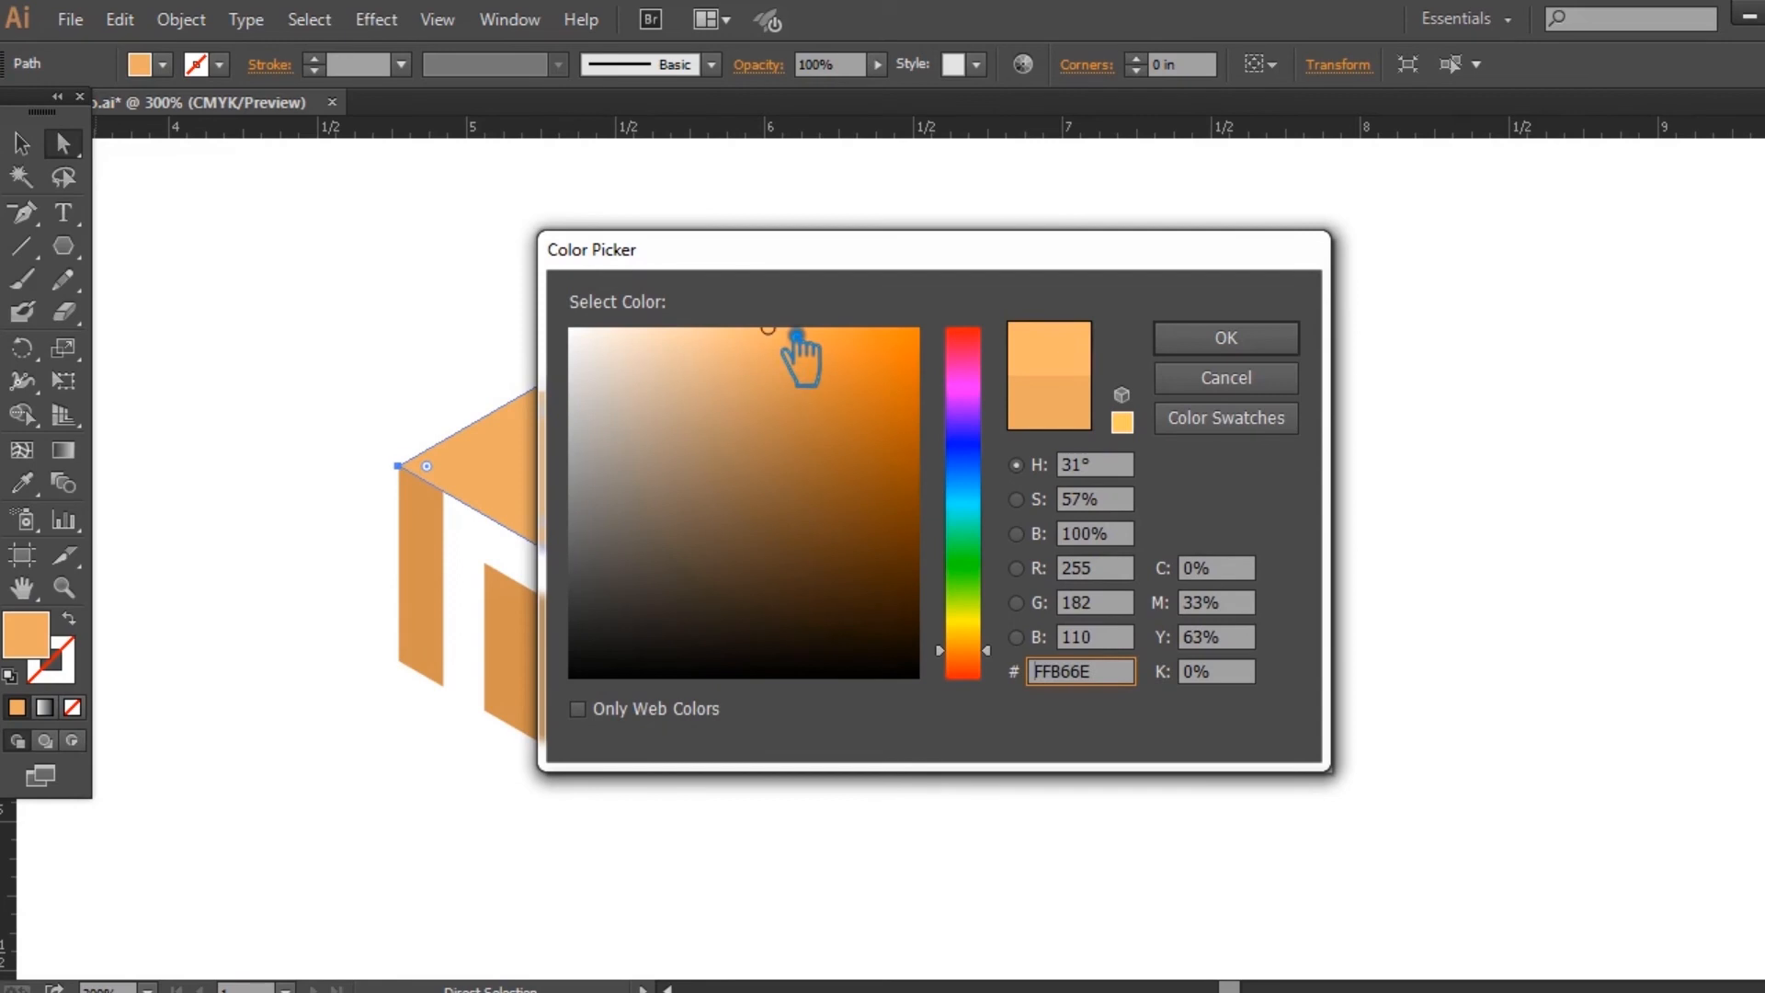
pyautogui.click(1226, 337)
pyautogui.click(35, 152)
pyautogui.click(367, 268)
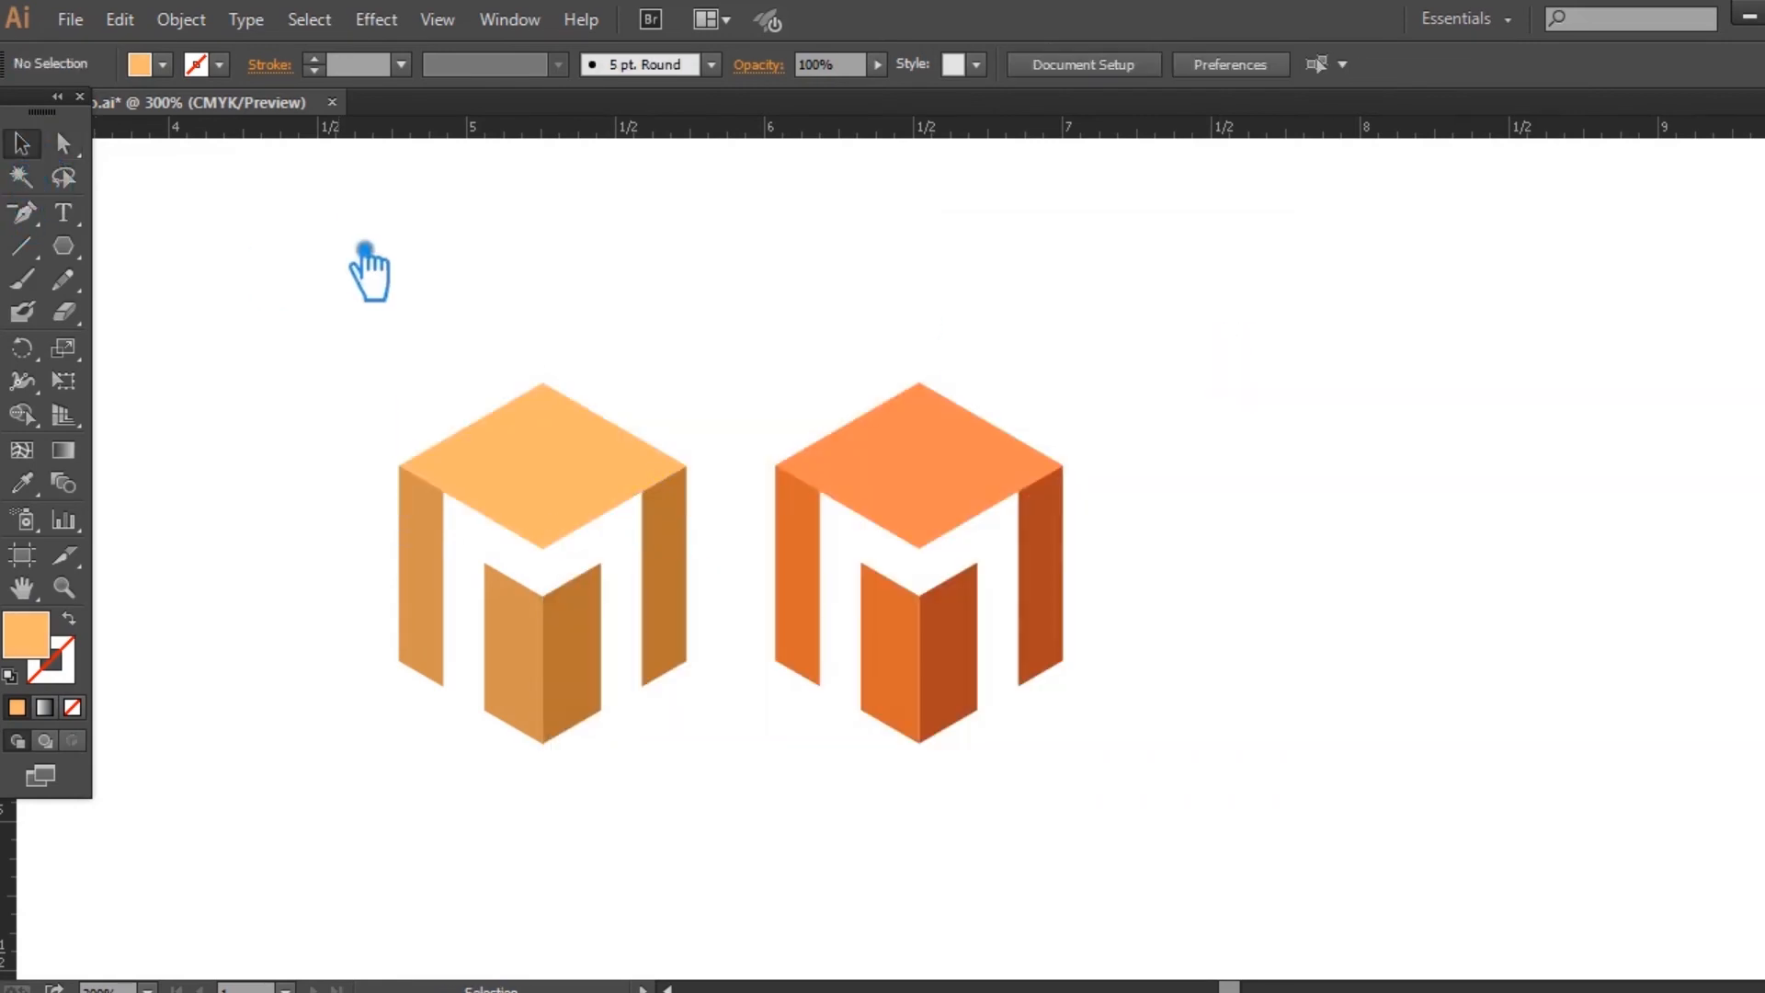
# Step: Sample the top face's colour onto the original logo's left-facing side pieces and darken it to a medium orange (#D68B47)
pyautogui.click(541, 664)
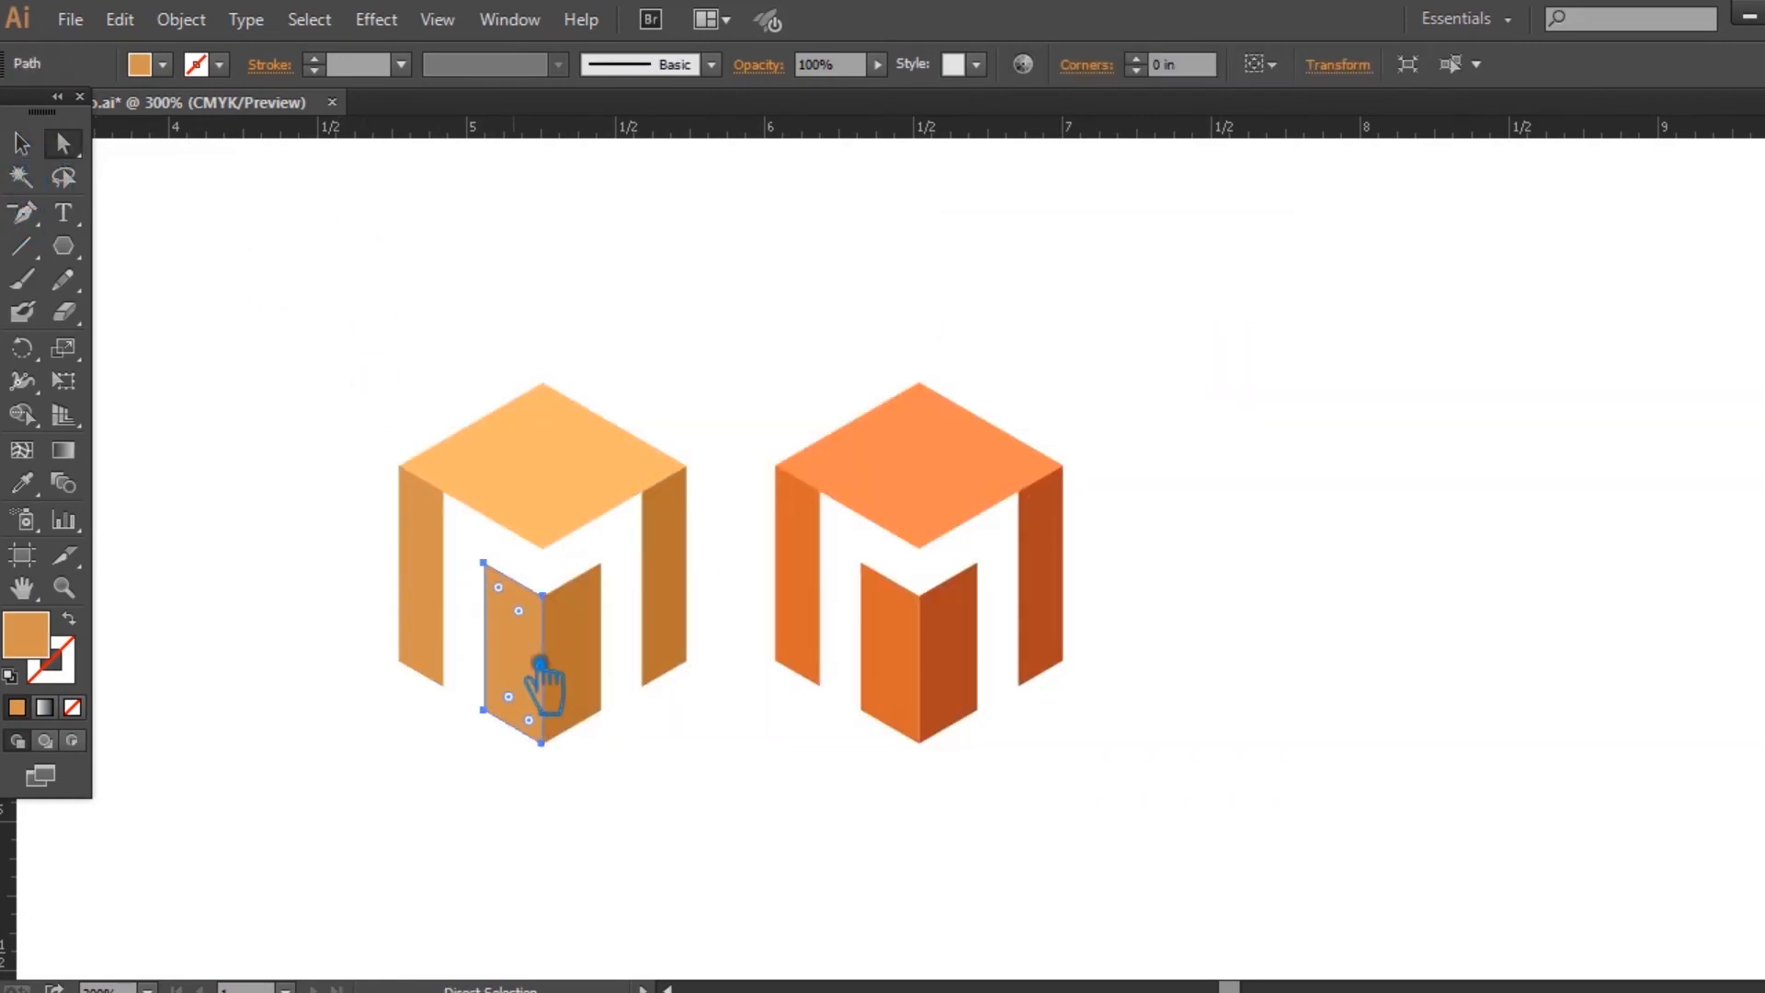
pyautogui.click(22, 482)
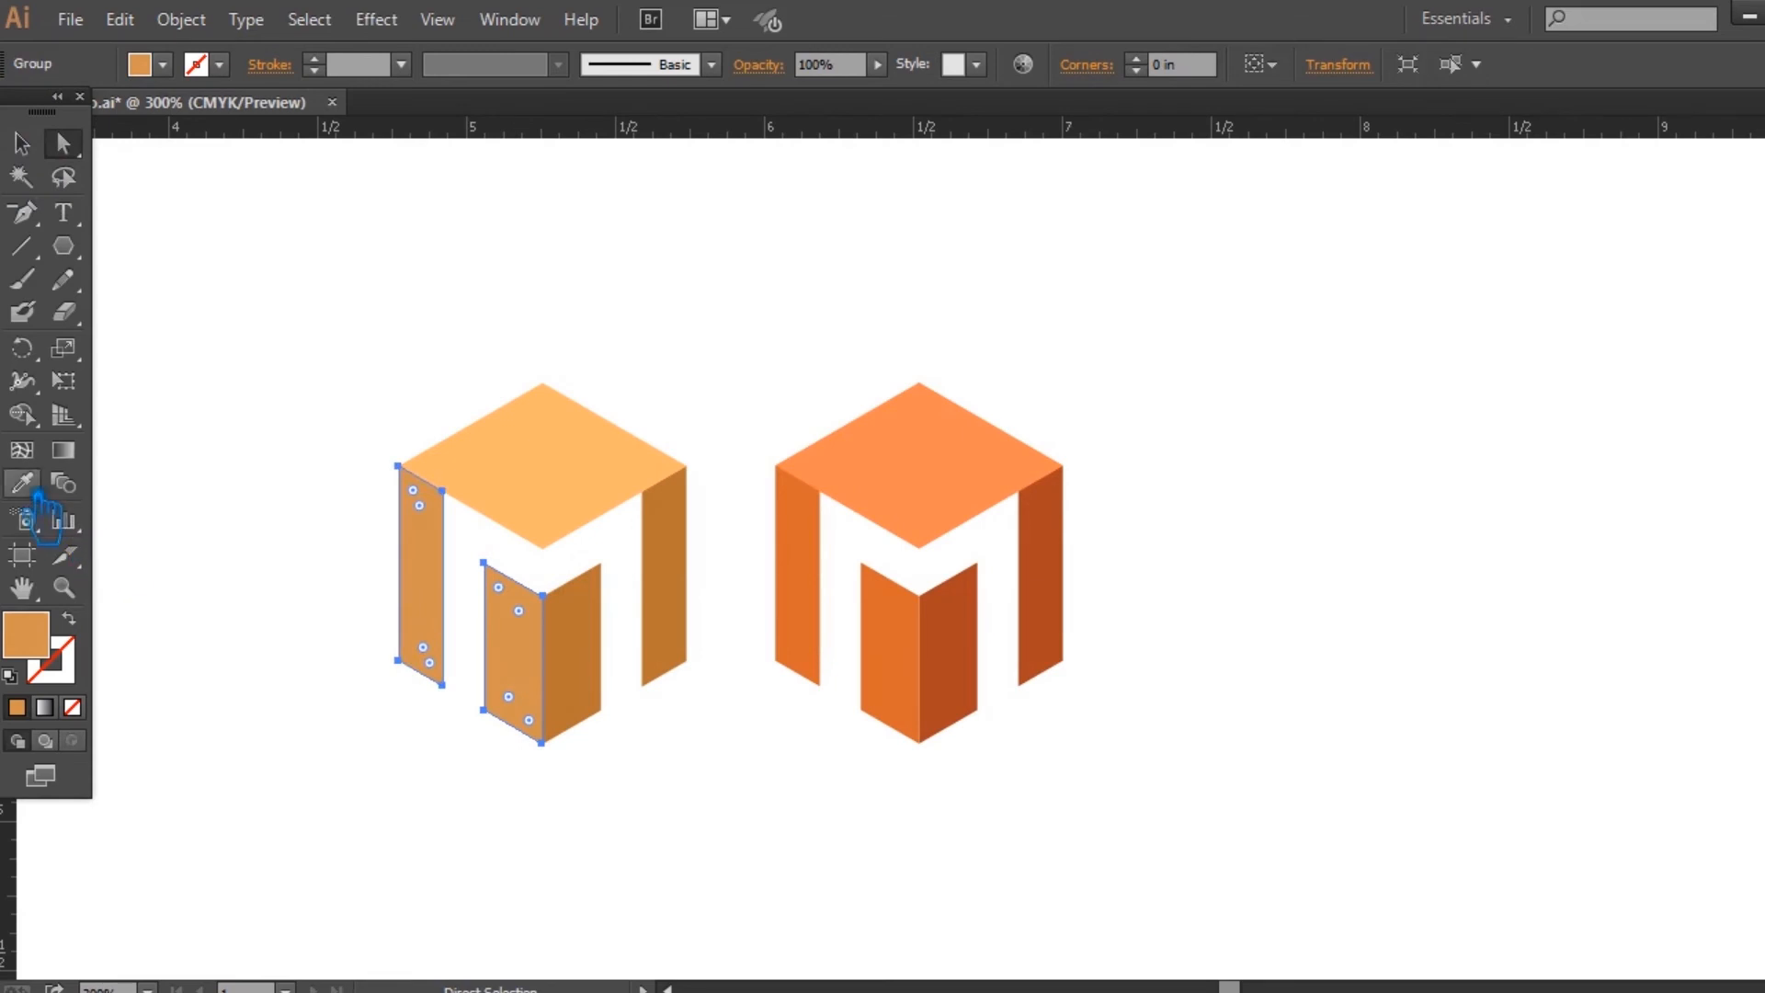
pyautogui.click(515, 503)
pyautogui.doubleClick(50, 648)
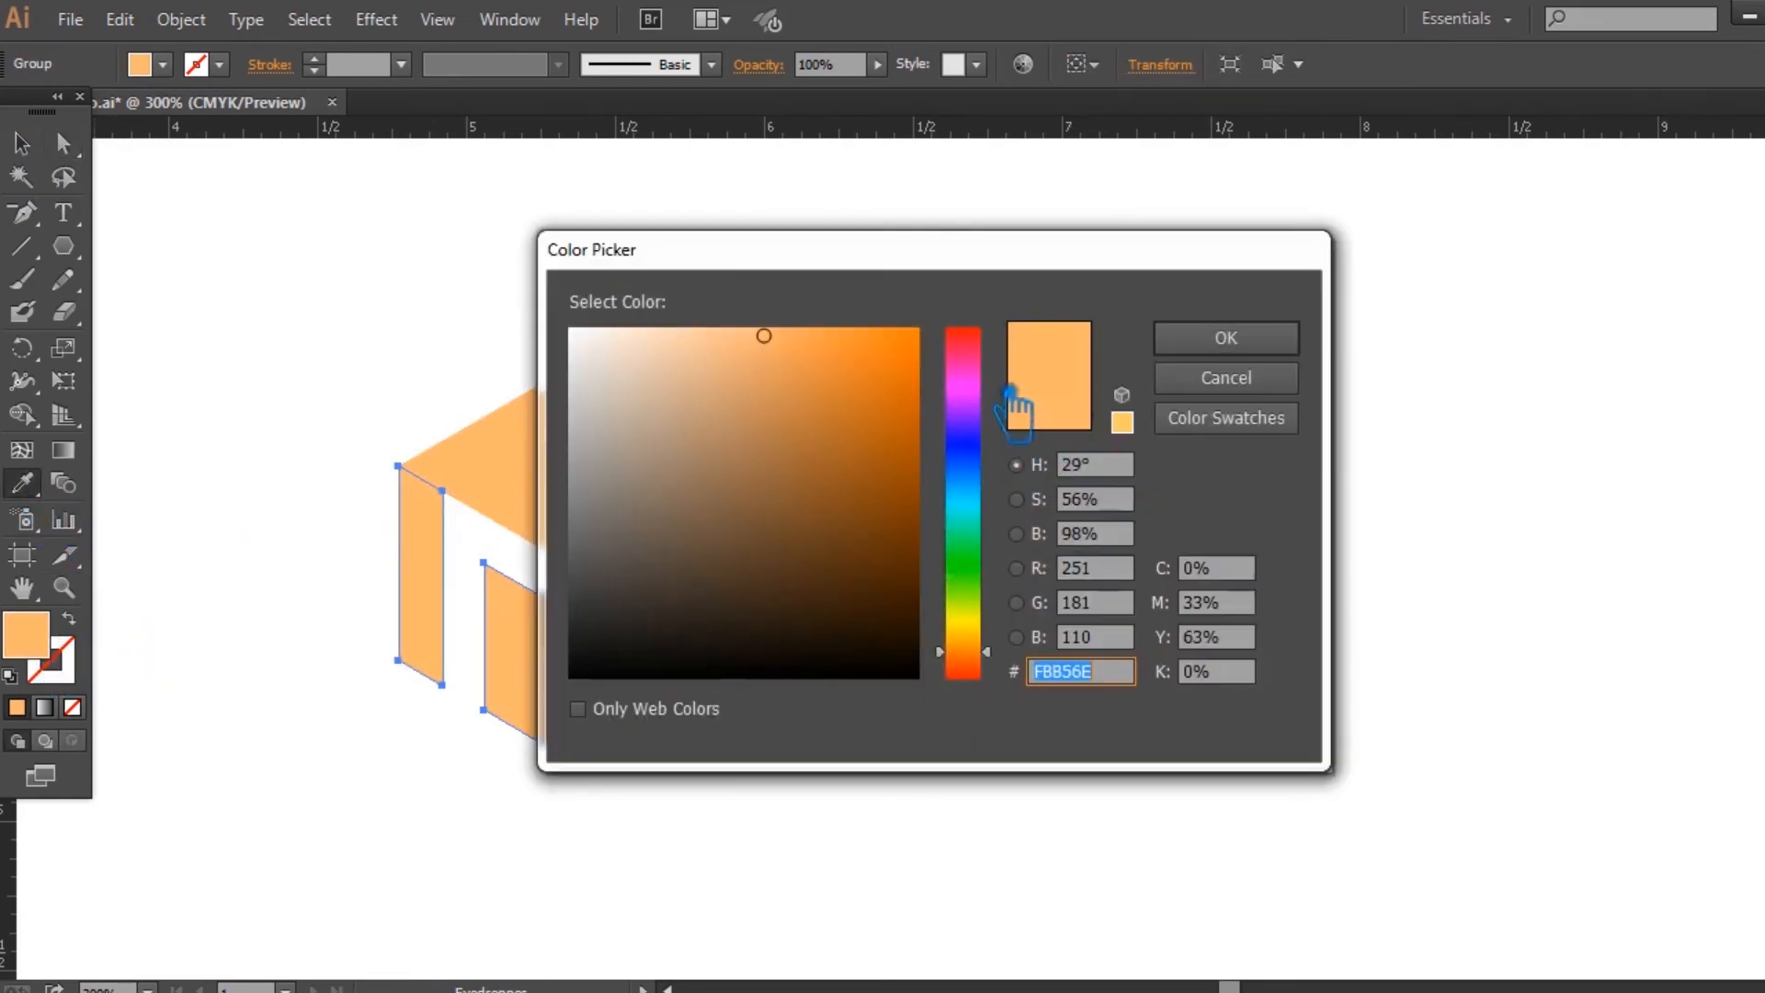
pyautogui.click(816, 385)
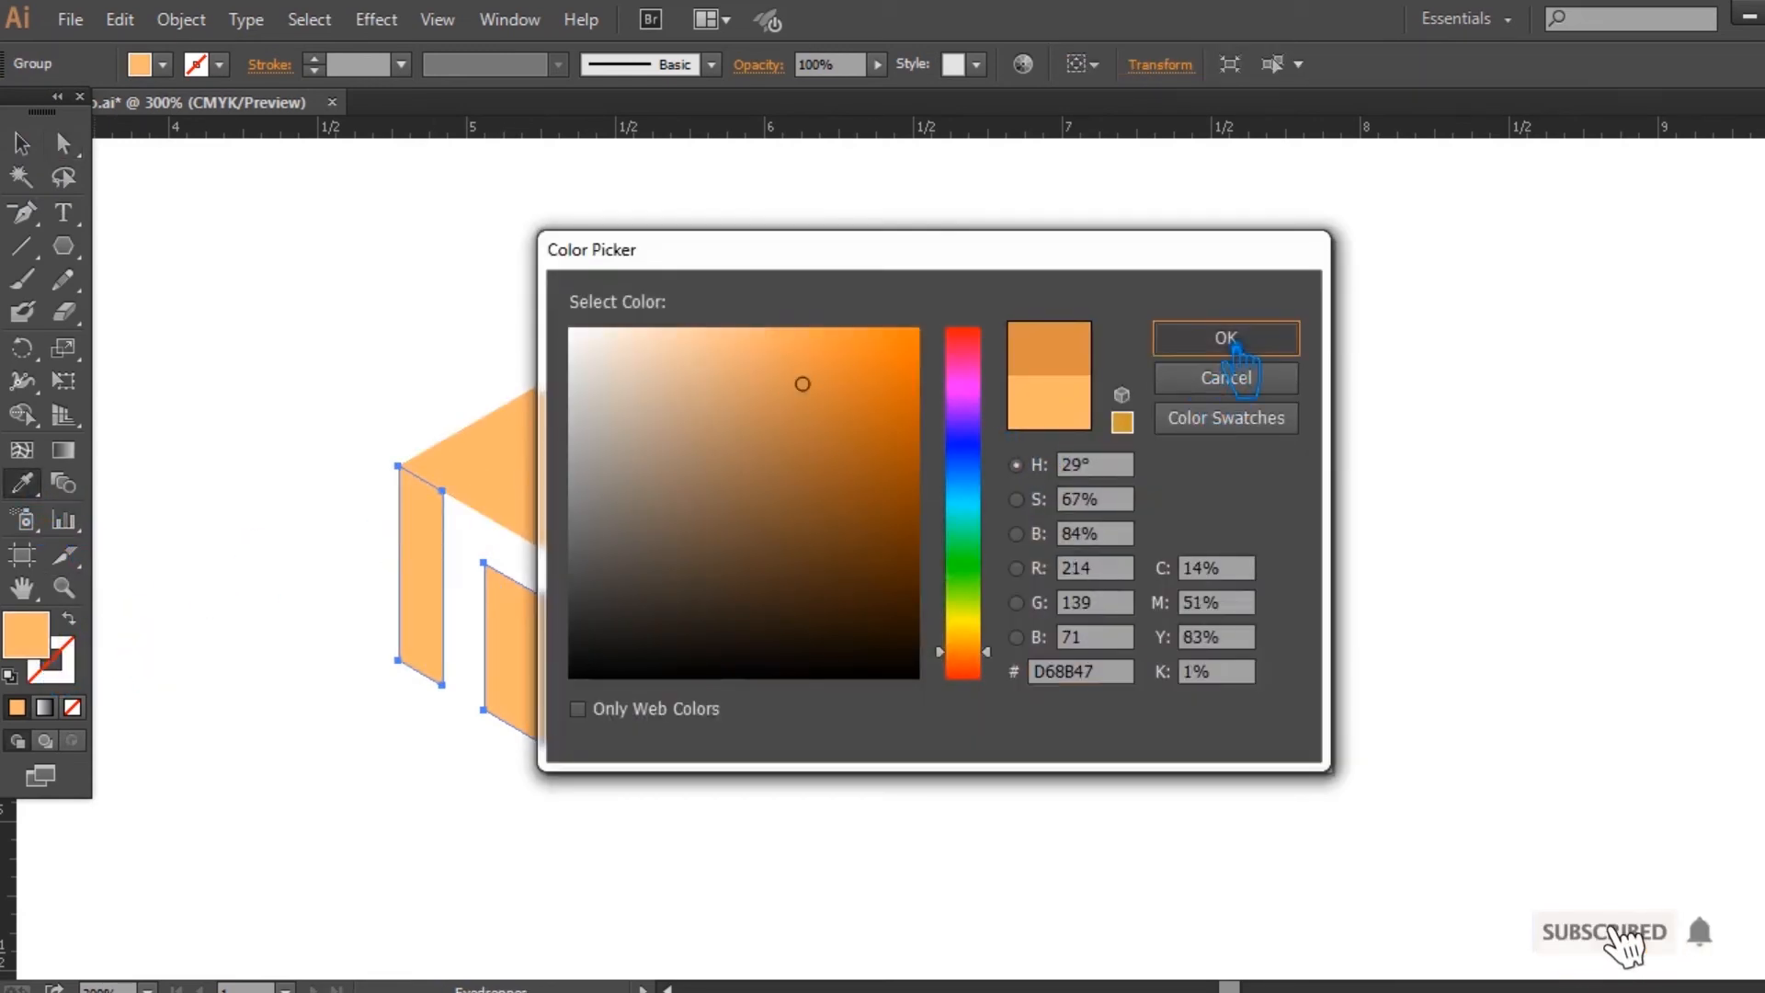
pyautogui.click(1237, 348)
pyautogui.press('v')
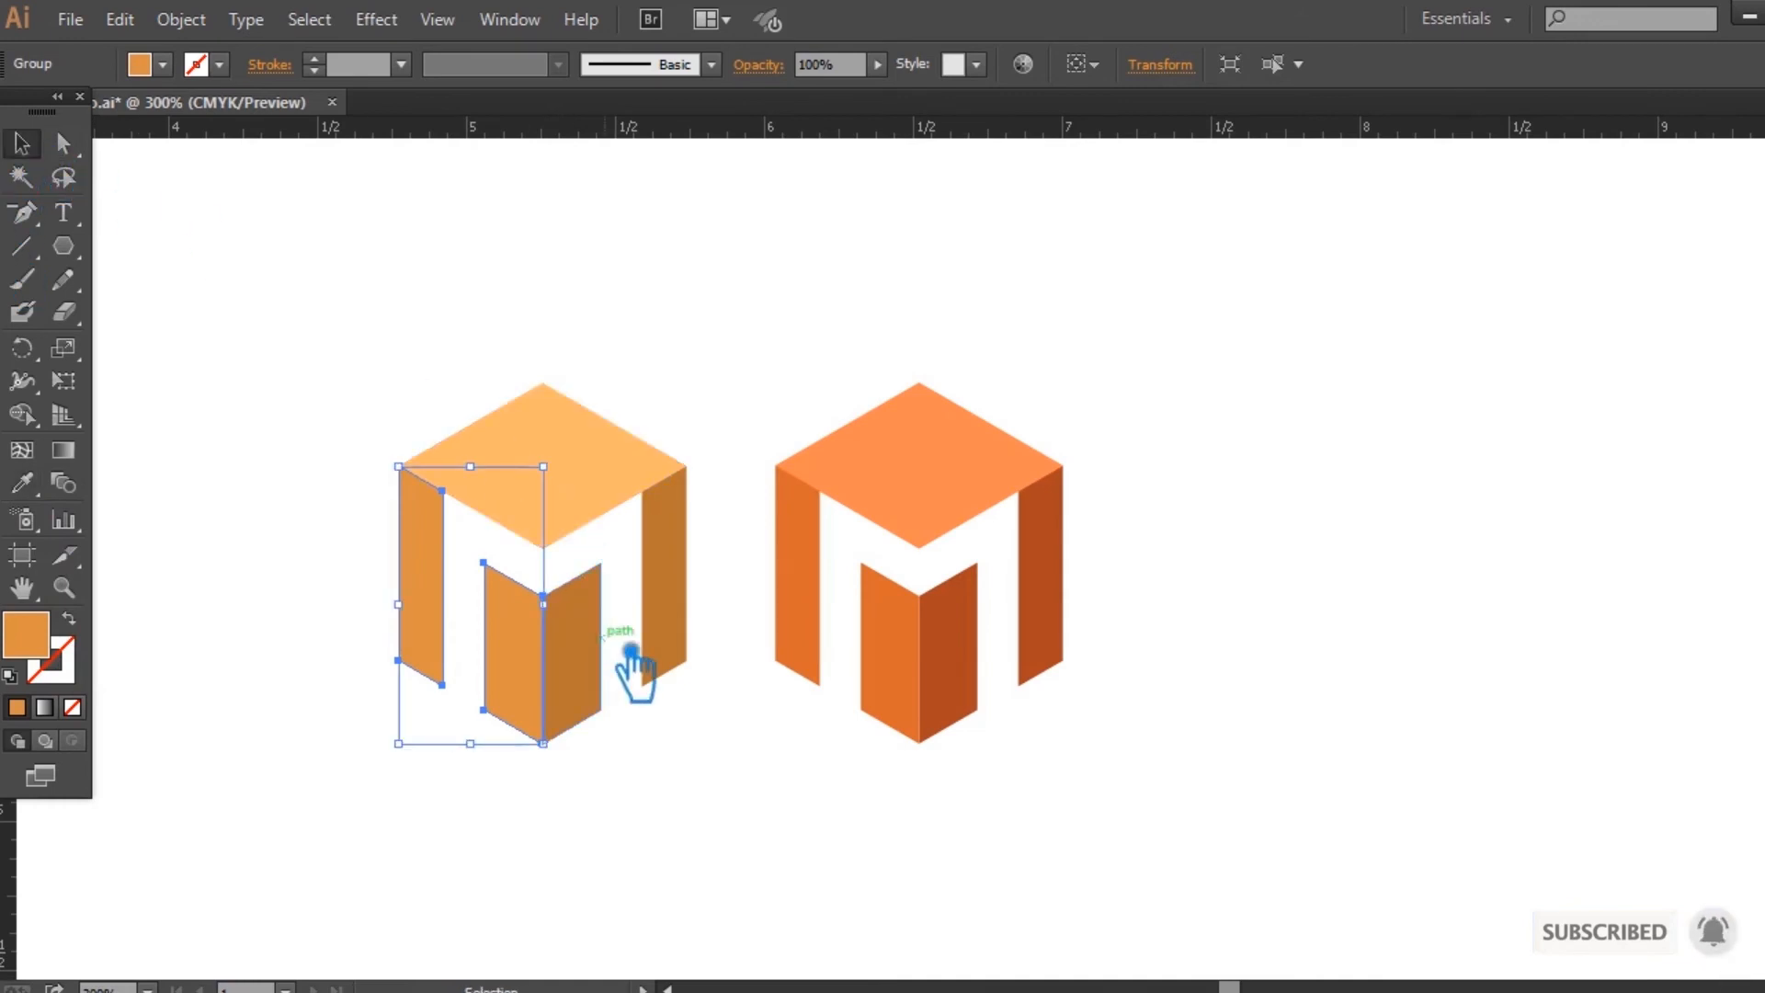
# Step: Sample the left-facing colour onto the original logo's right-facing side pieces and darken it to a brownish orange
pyautogui.click(598, 655)
pyautogui.click(632, 827)
pyautogui.press('a')
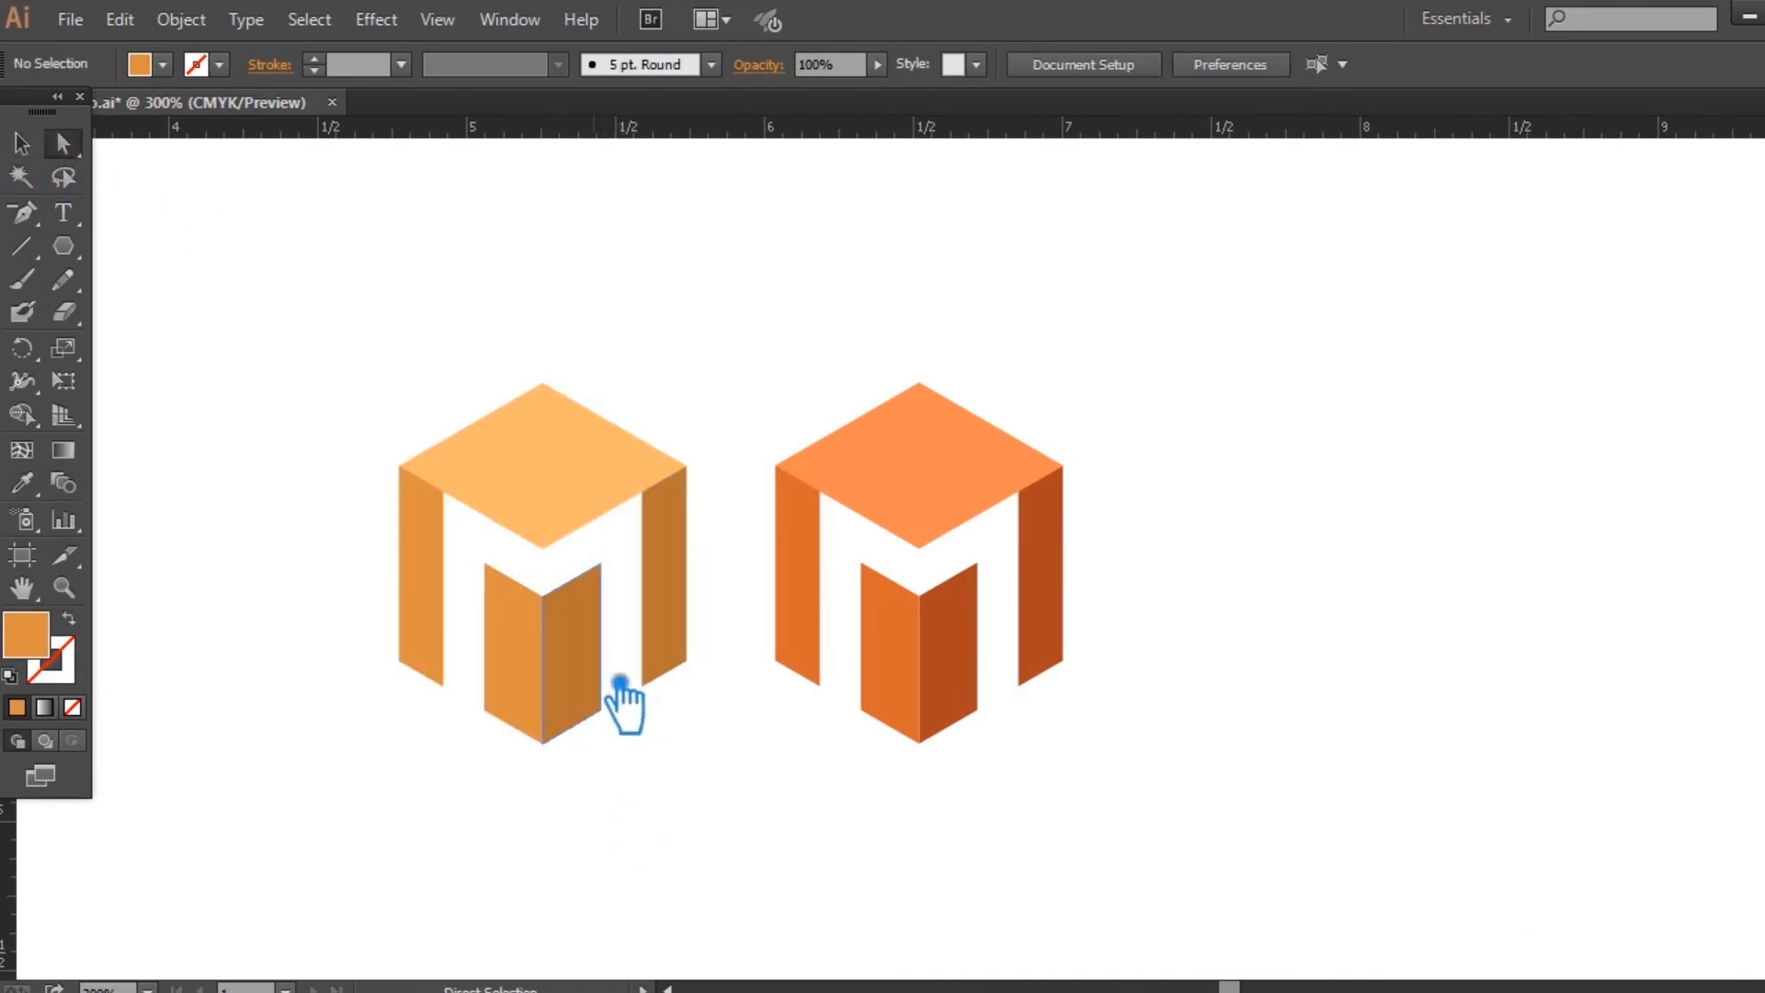
pyautogui.click(593, 669)
pyautogui.keyDown('shift'); pyautogui.click(708, 612); pyautogui.keyUp('shift')
pyautogui.click(22, 481)
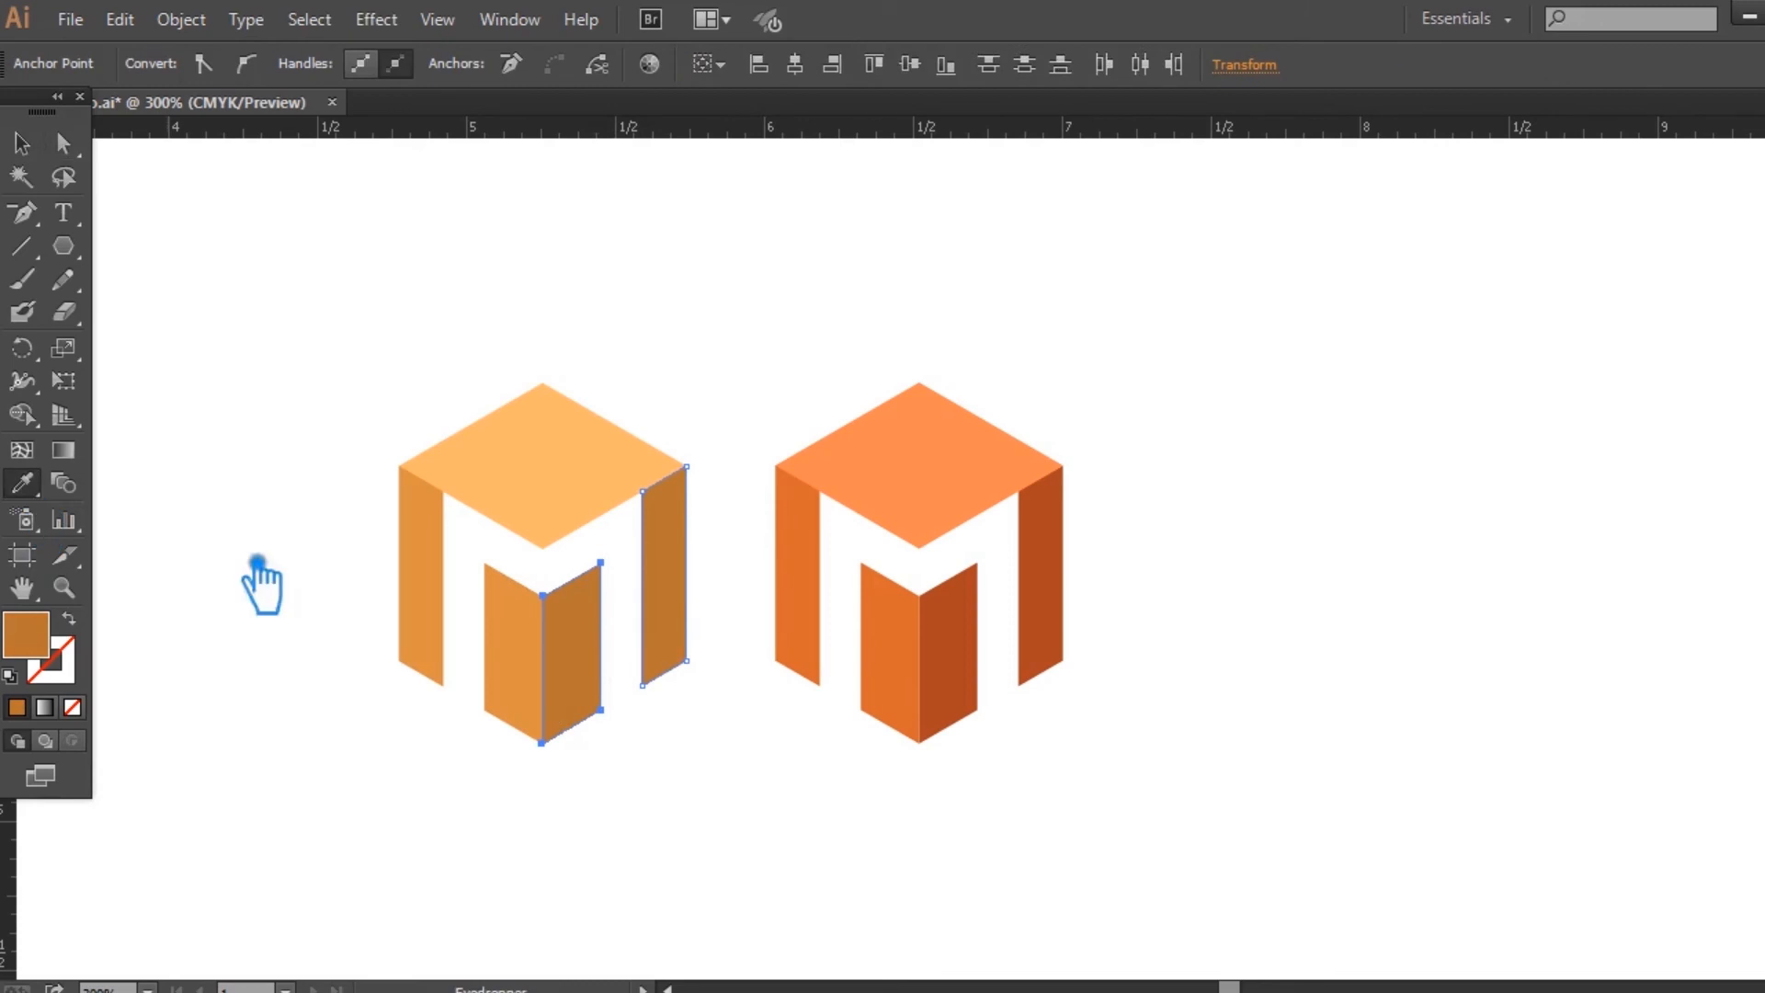
pyautogui.click(552, 656)
pyautogui.doubleClick(28, 644)
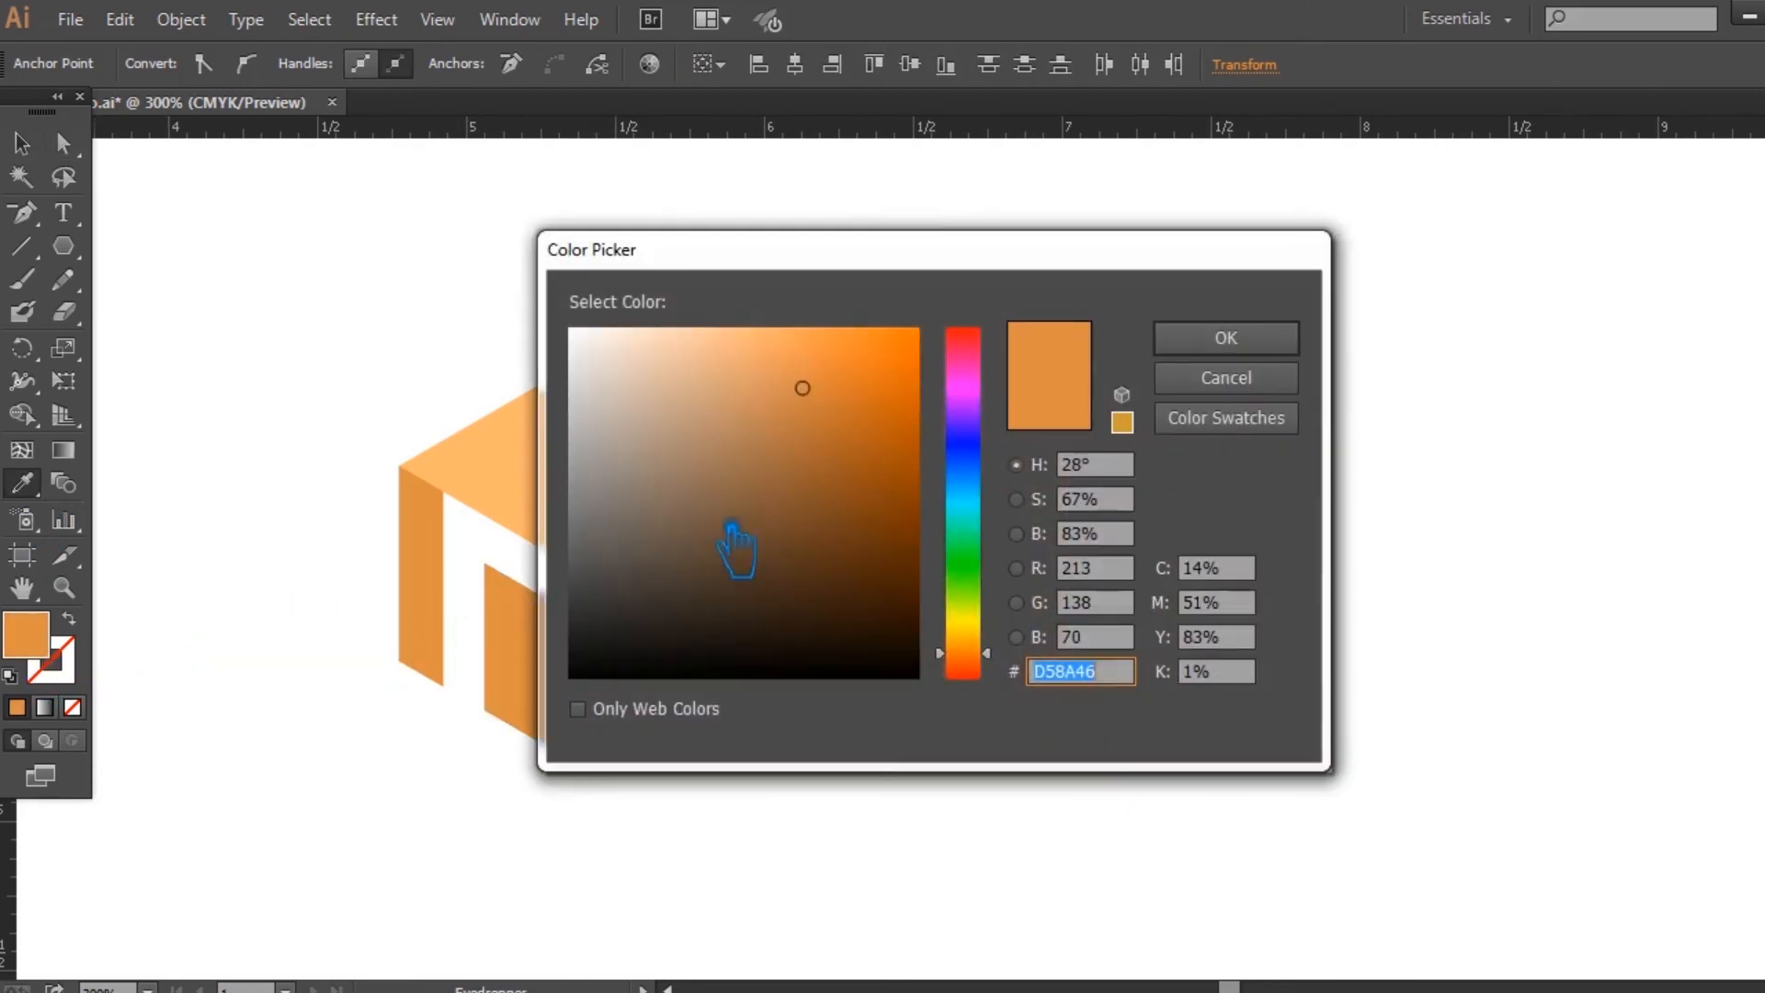
pyautogui.click(859, 437)
pyautogui.click(1232, 340)
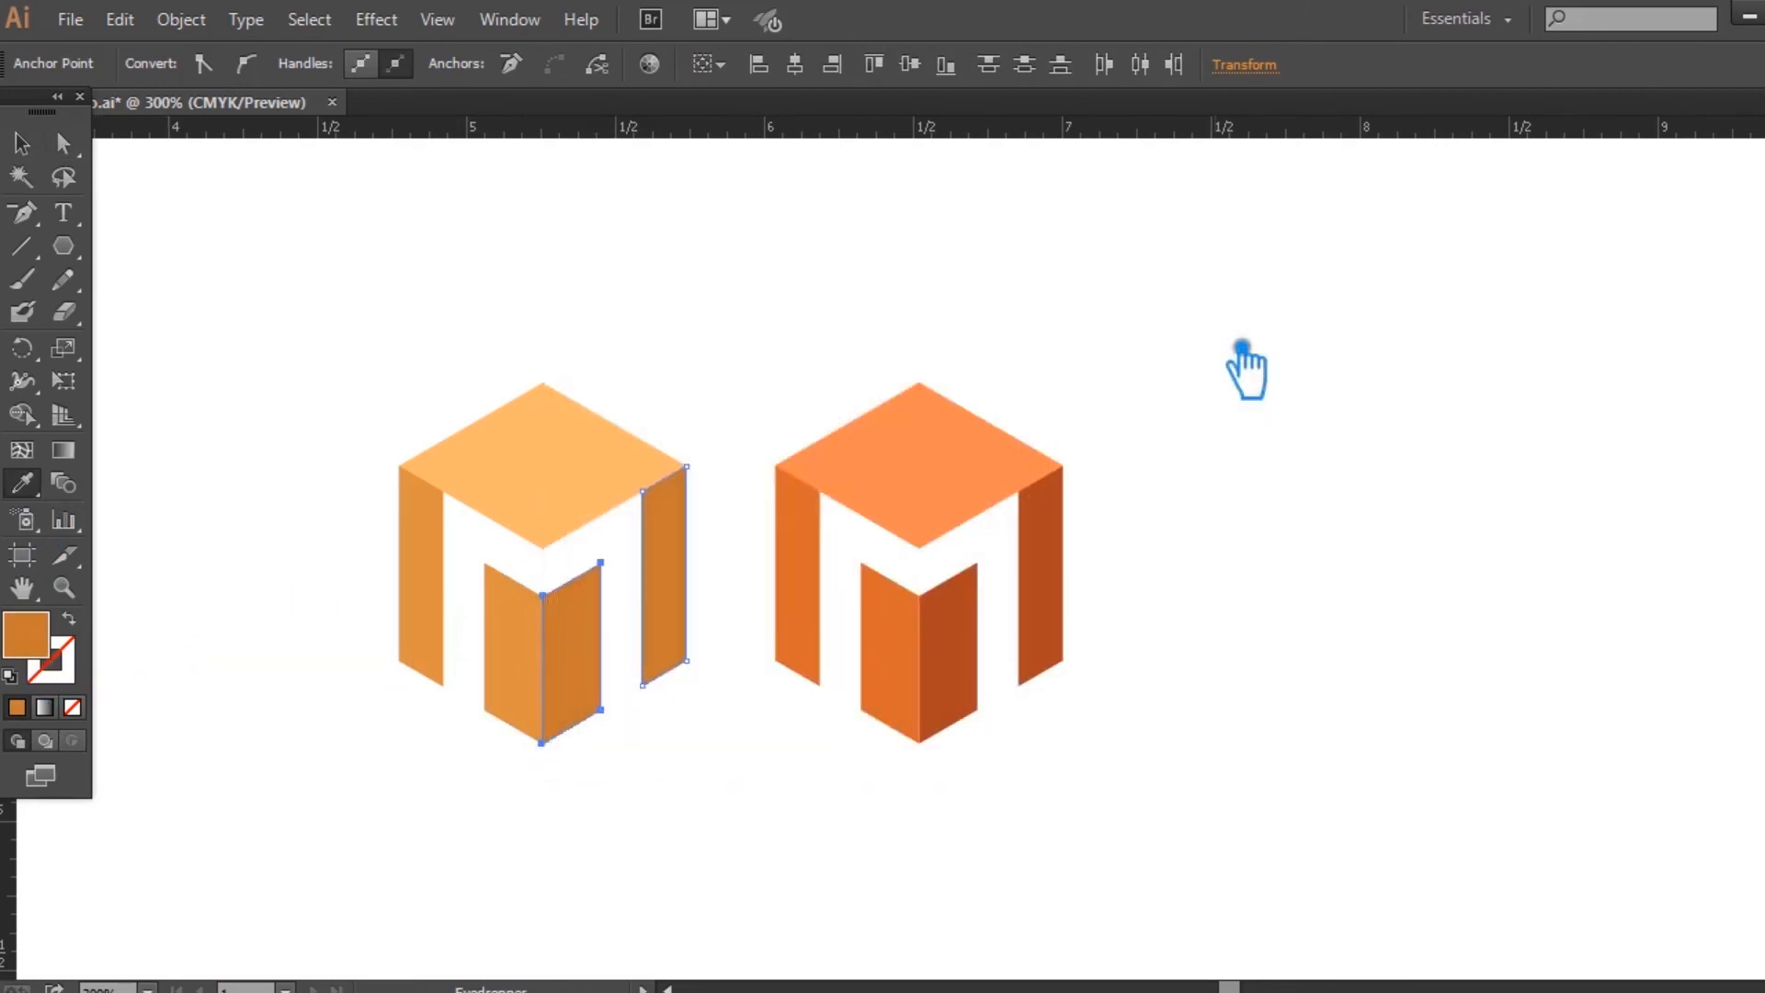
# Step: Darken the original logo's right-facing side pieces further to a deeper brownish orange (#B2652B)
pyautogui.doubleClick(29, 644)
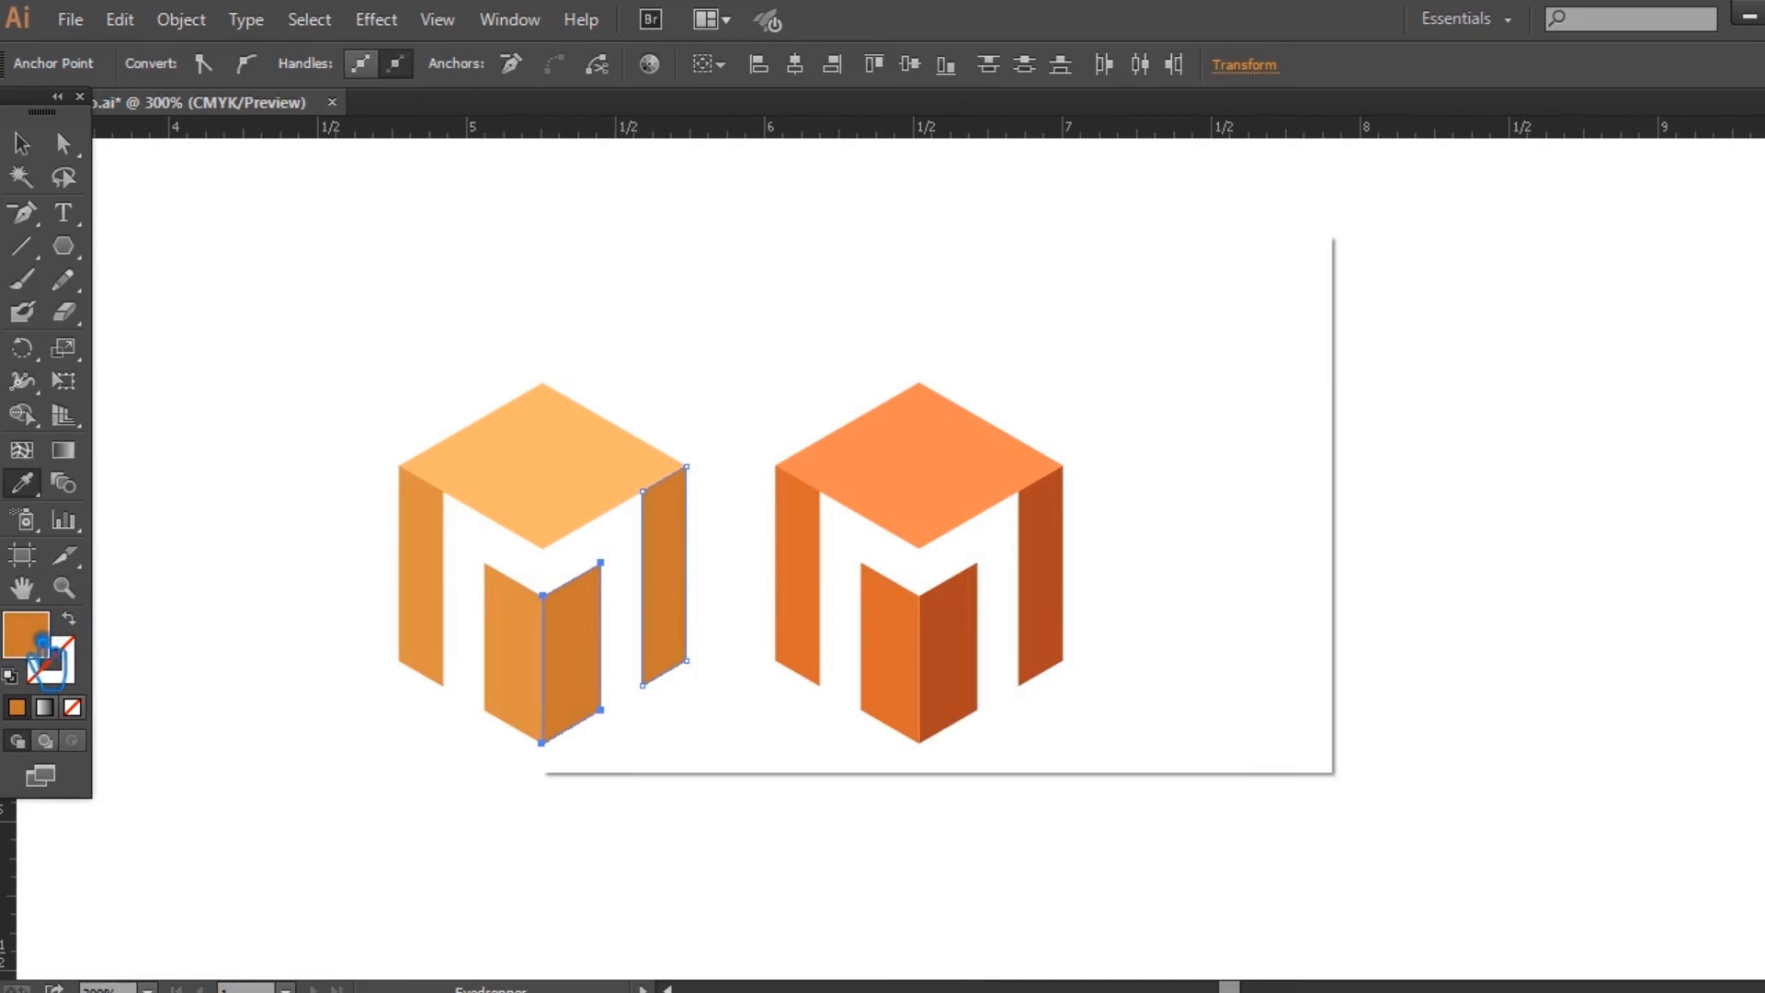
pyautogui.click(832, 433)
pyautogui.click(1195, 341)
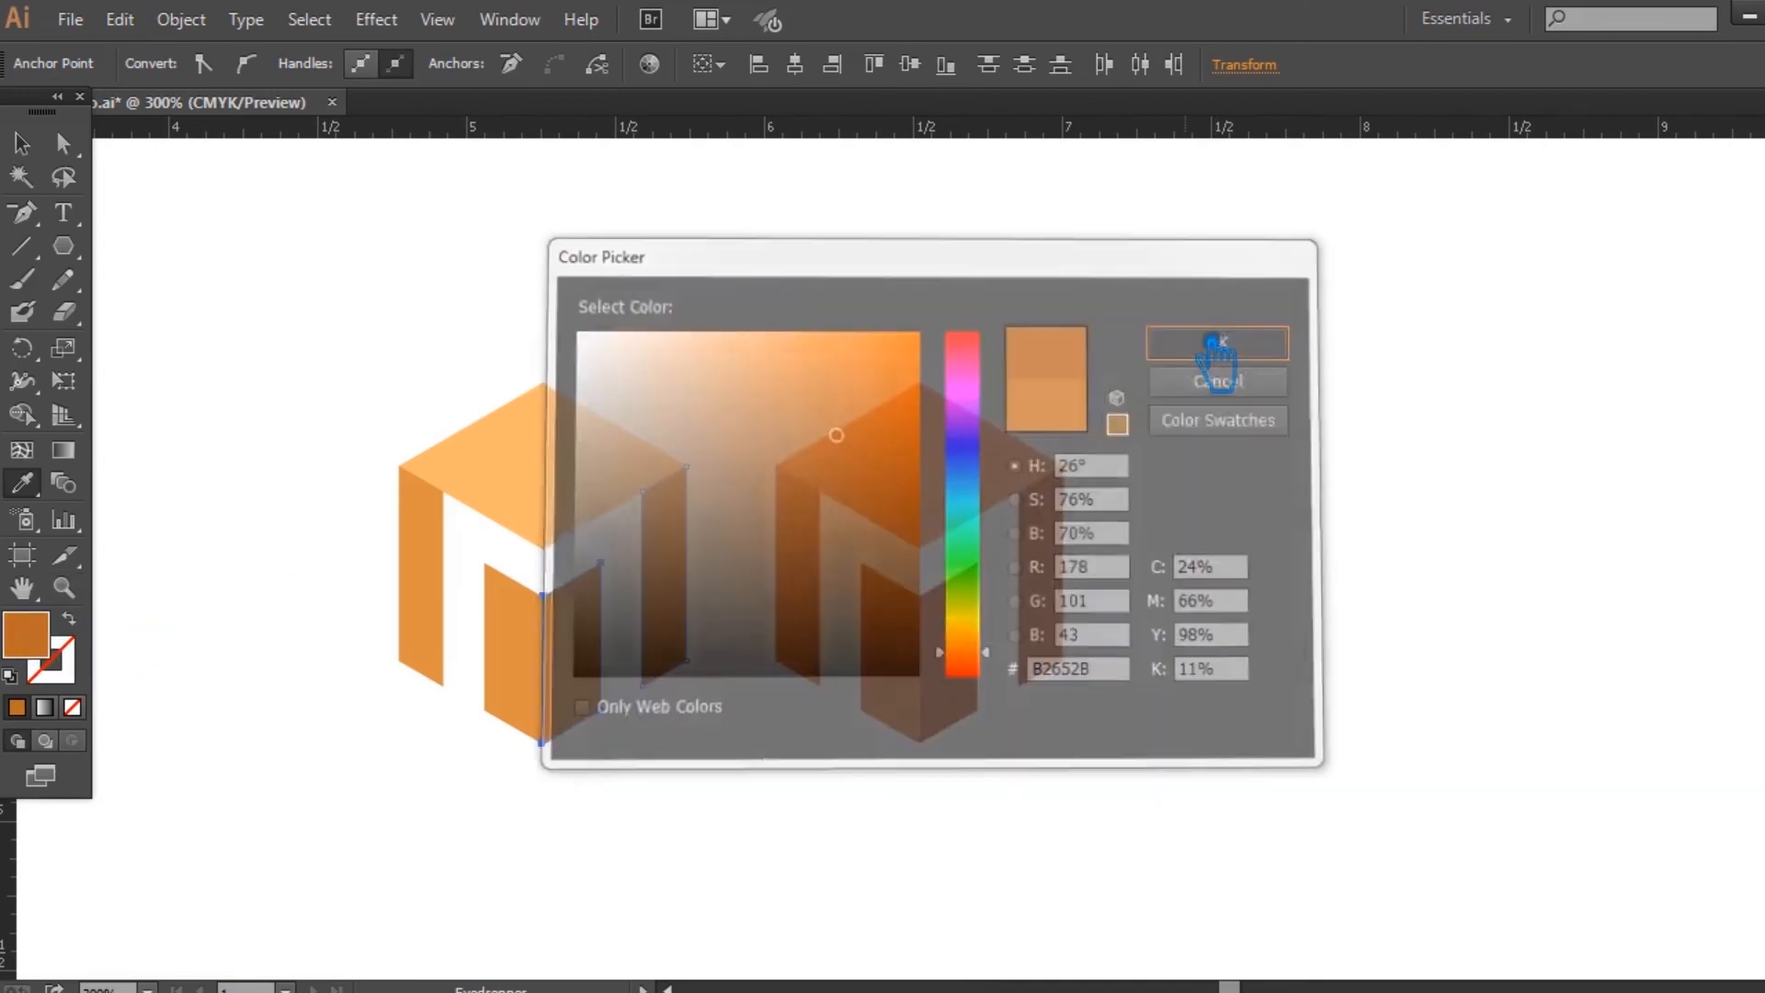
pyautogui.click(21, 145)
pyautogui.click(306, 203)
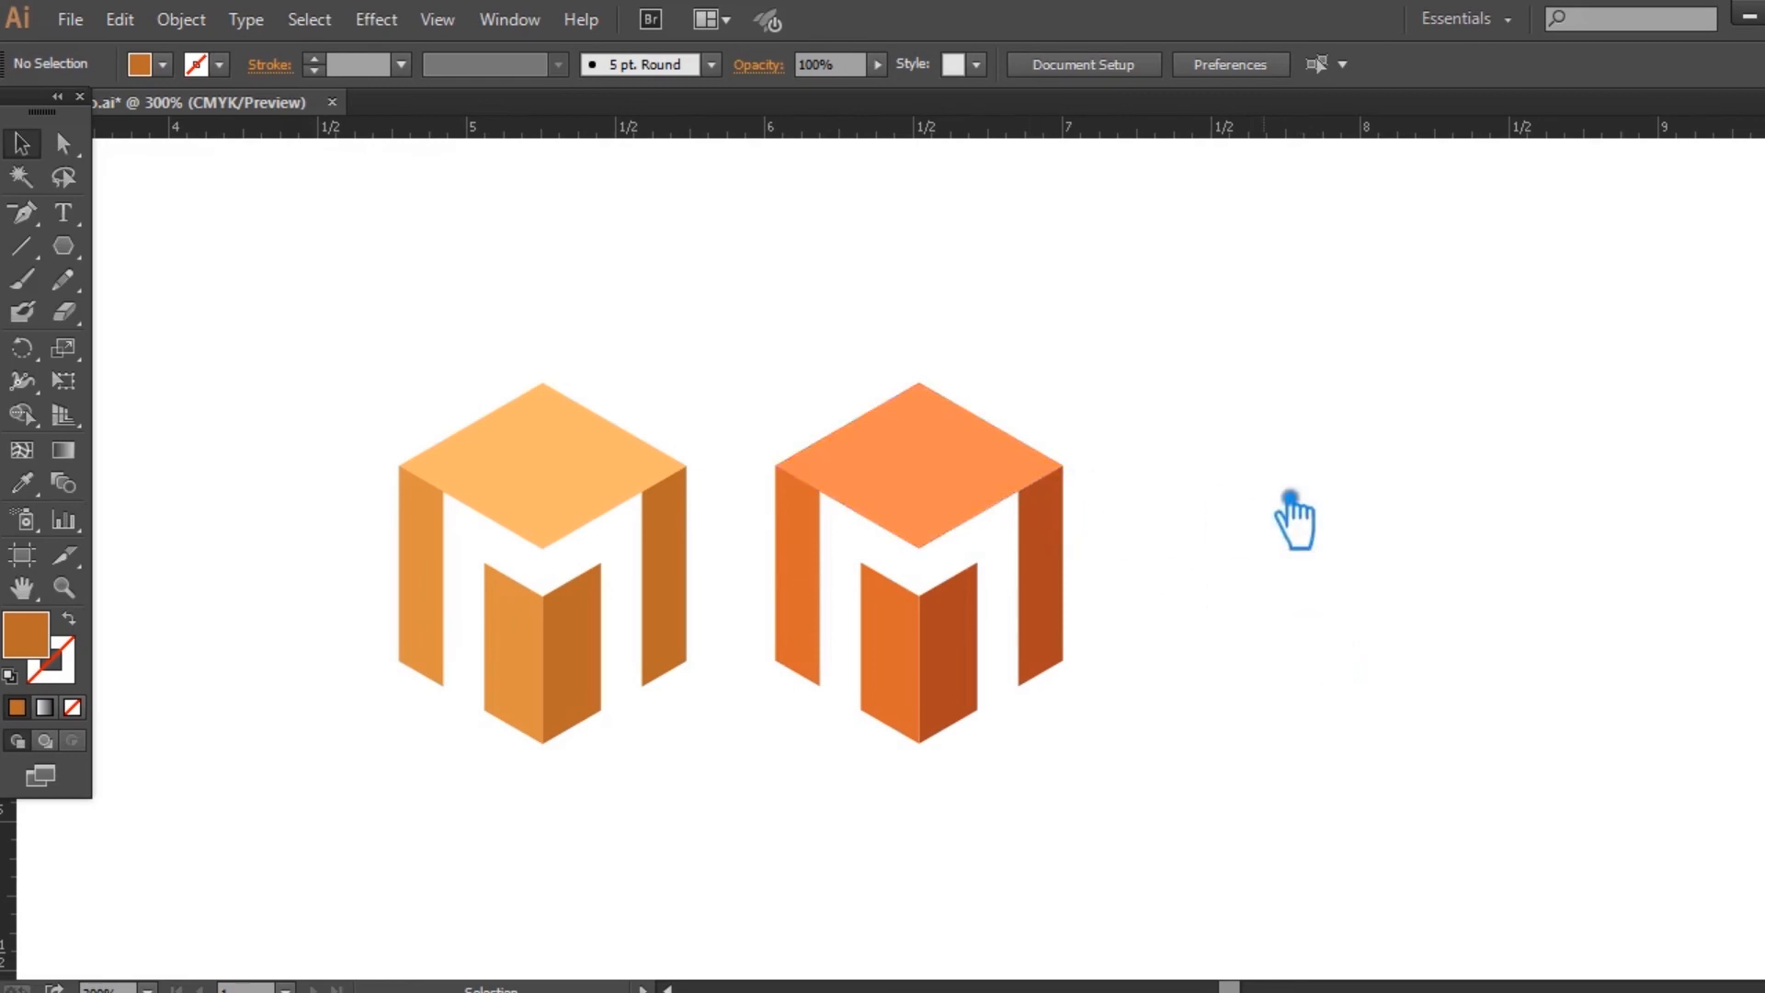
# Step: Select all pieces of the recoloured duplicate and group them
pyautogui.moveTo(1255, 772); pyautogui.dragTo(729, 402)
pyautogui.click(906, 726)
pyautogui.click(1065, 570)
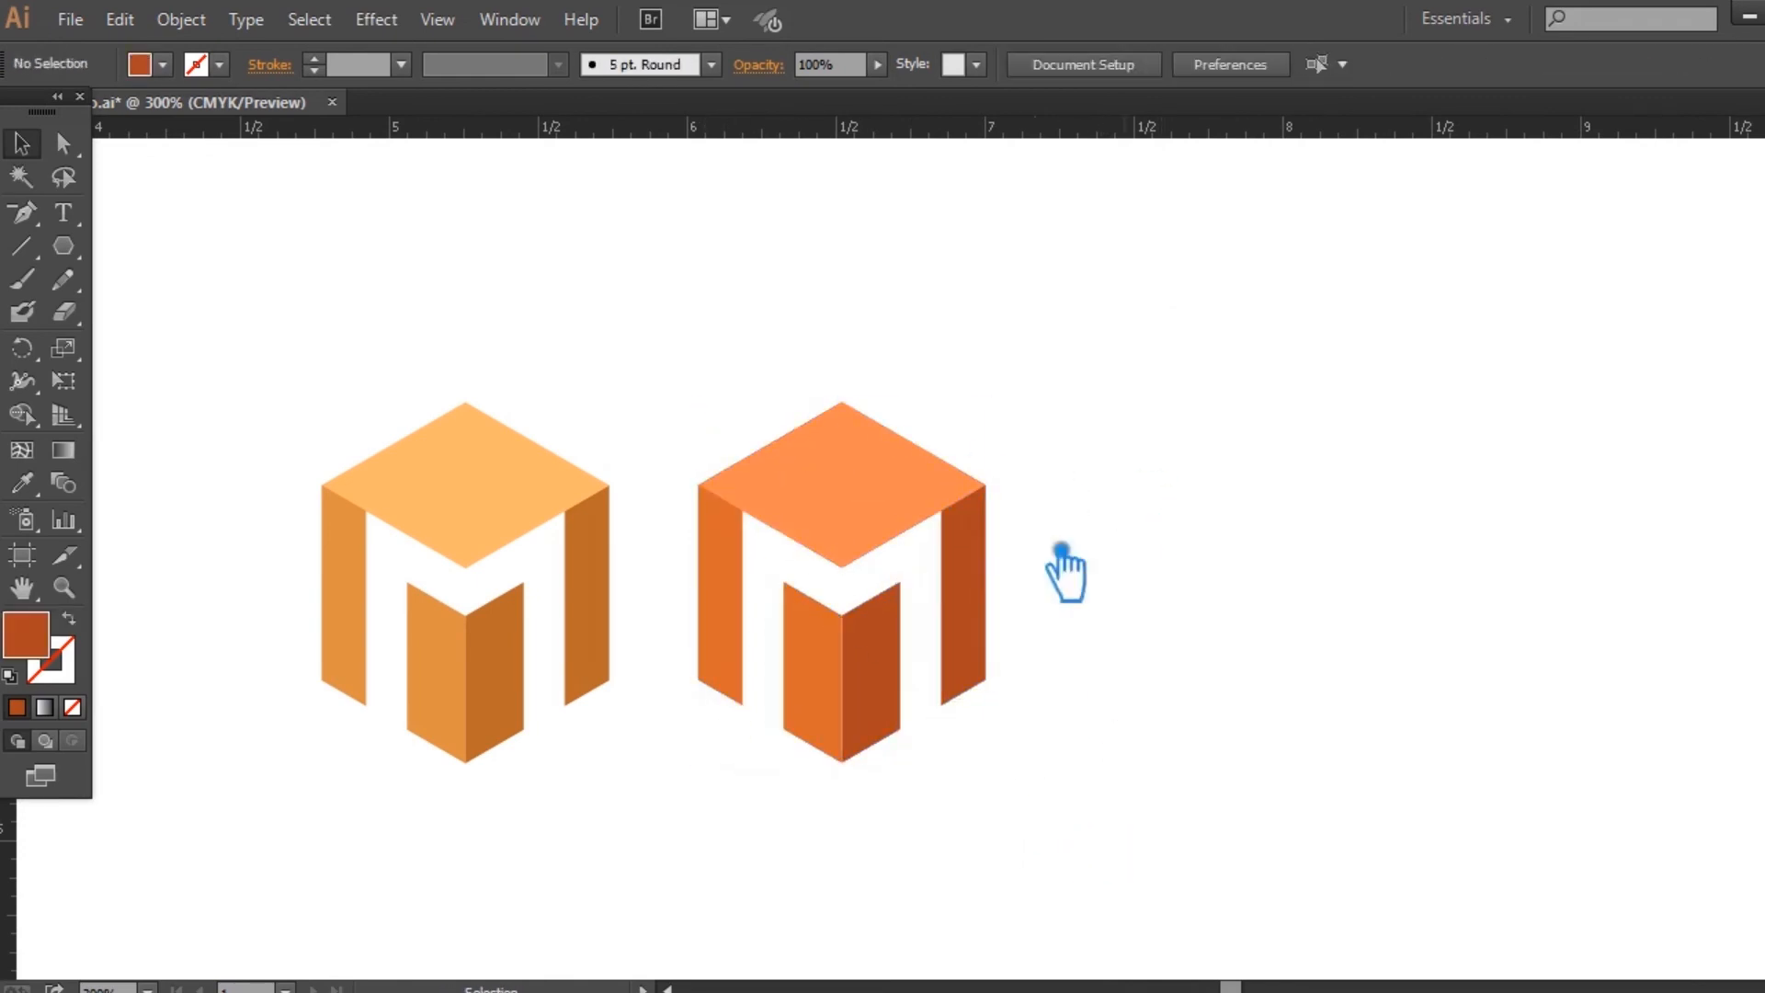
# Step: Move the grouped duplicate closer to the original logo and place a copy of it beside it as a third logo
pyautogui.moveTo(883, 685); pyautogui.dragTo(854, 685)
pyautogui.click(1058, 681)
pyautogui.moveTo(827, 670); pyautogui.dragTo(1170, 678)
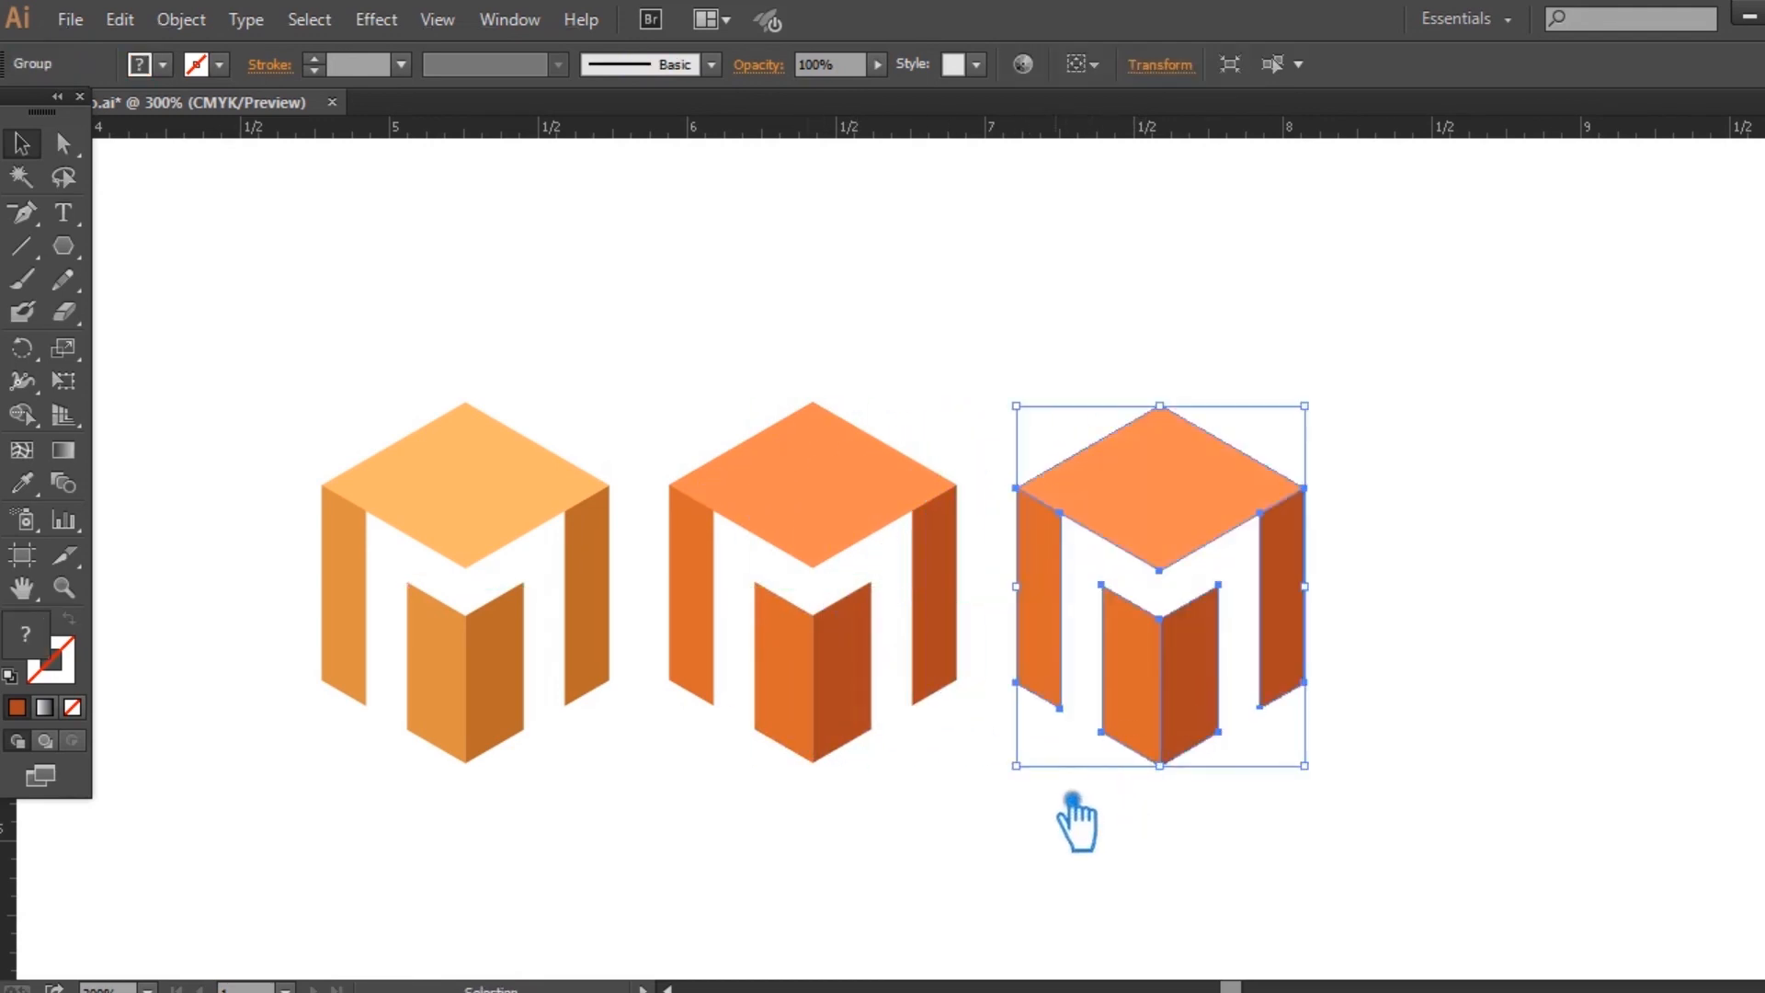
pyautogui.click(1042, 805)
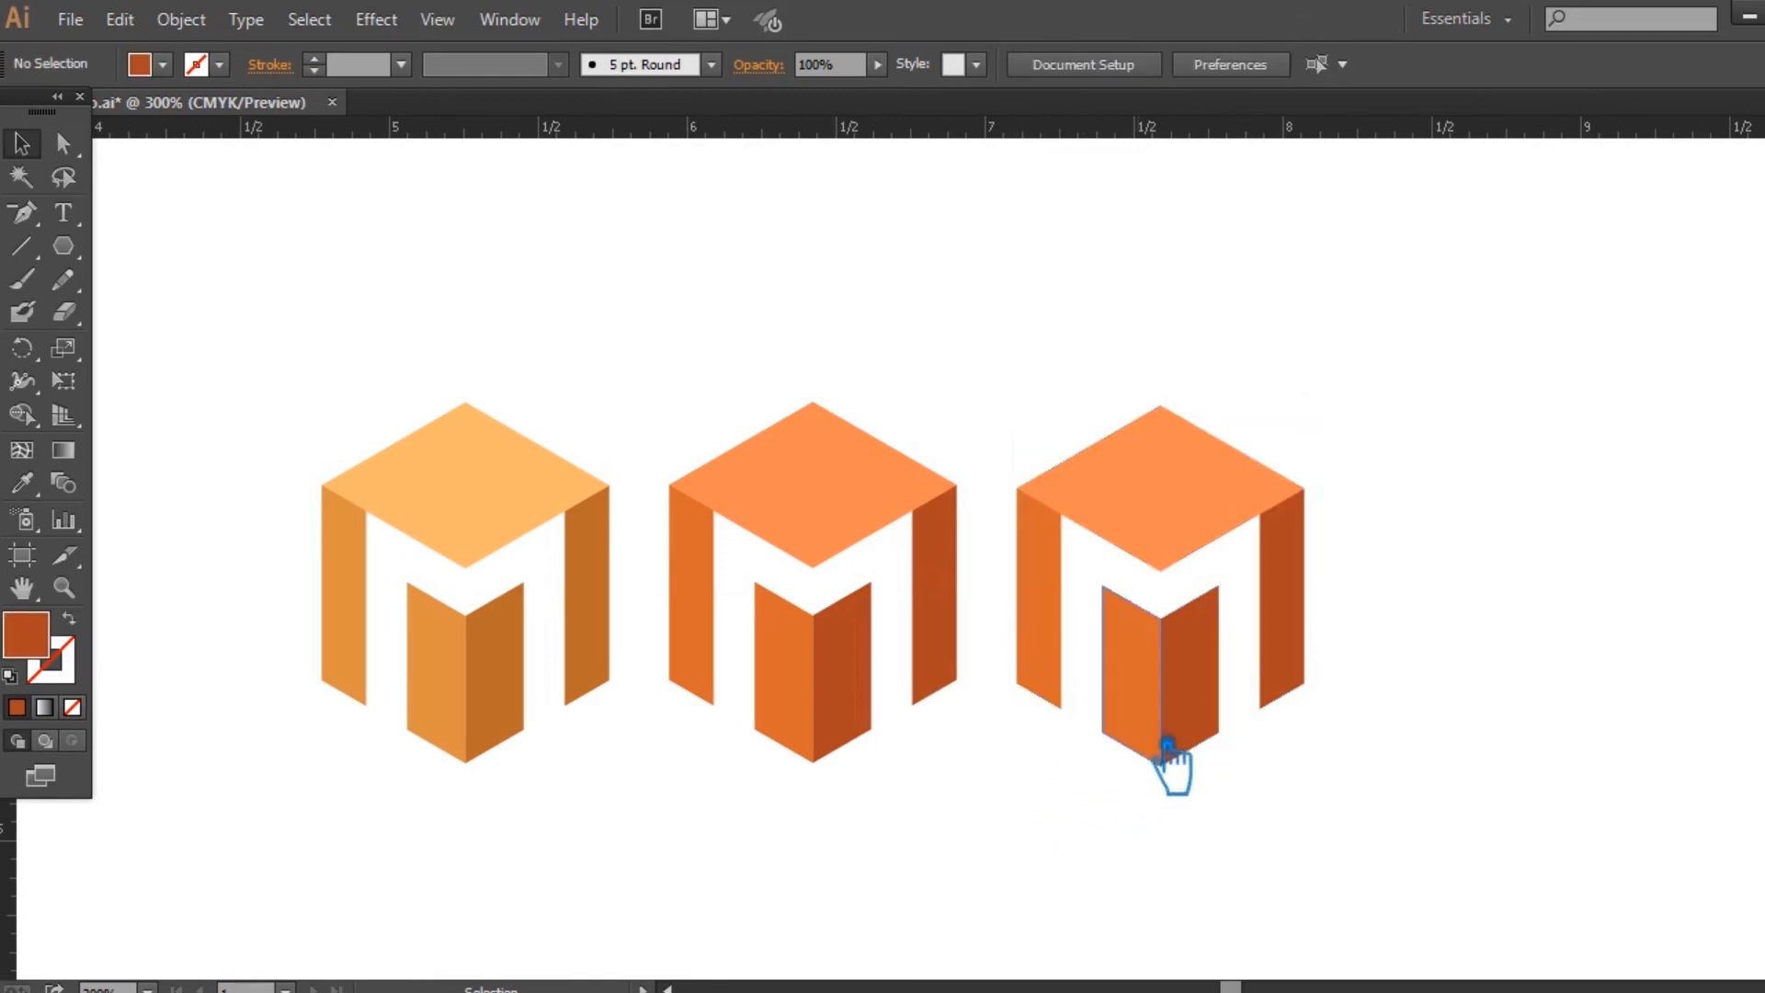
# Step: Set the fill of the third logo's right-facing side pieces to a brownish gold (#A37823)
pyautogui.click(1228, 715)
pyautogui.keyDown('shift'); pyautogui.click(1282, 671); pyautogui.keyUp('shift')
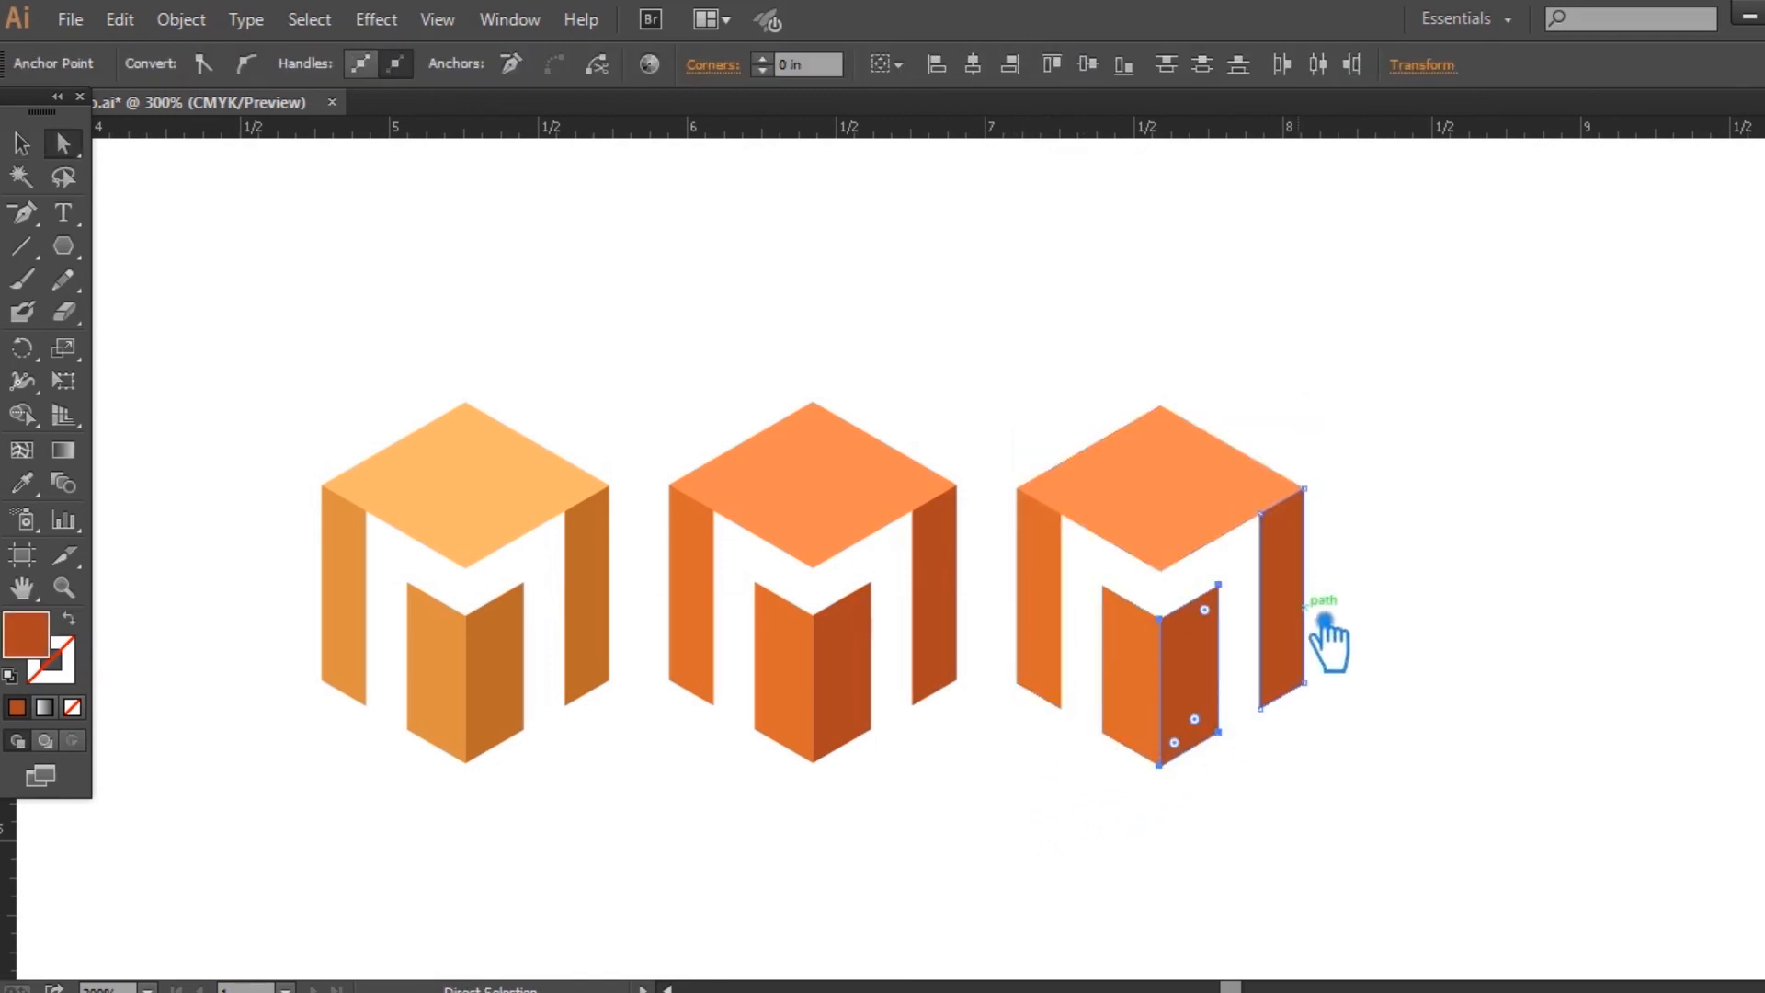
pyautogui.doubleClick(57, 650)
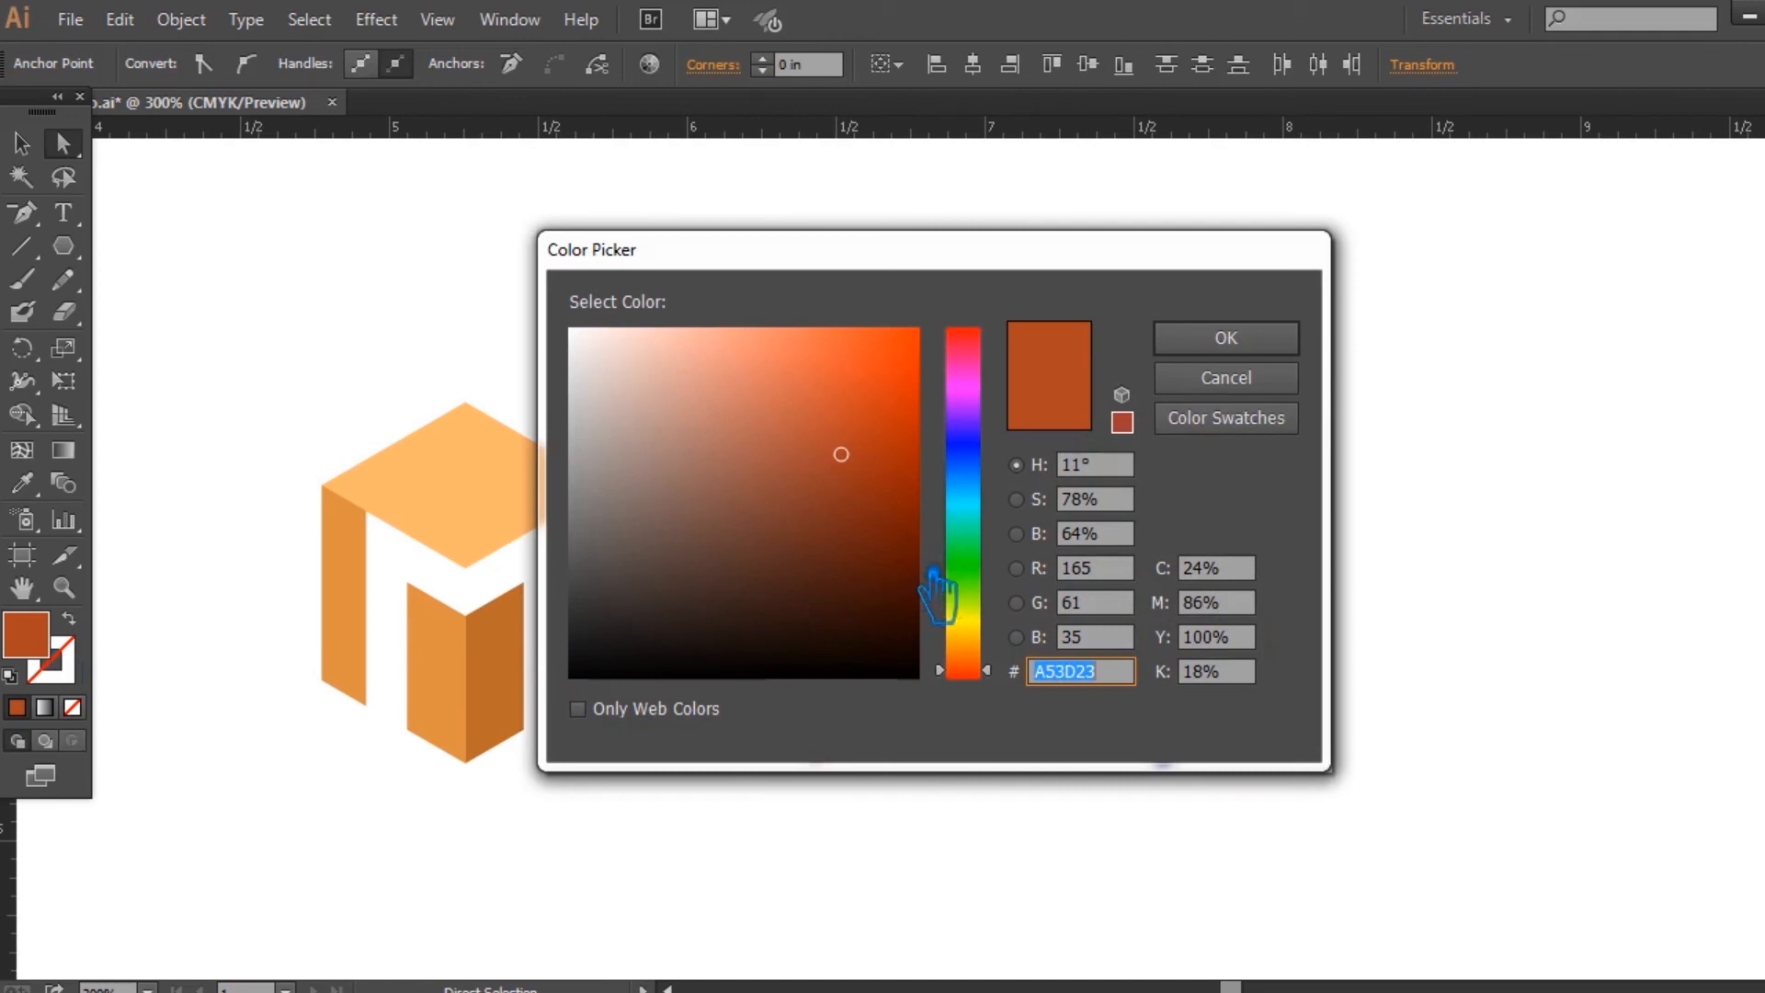
pyautogui.moveTo(989, 669)
pyautogui.mouseDown()
pyautogui.moveTo(1000, 618)
pyautogui.moveTo(1002, 651)
pyautogui.mouseUp()
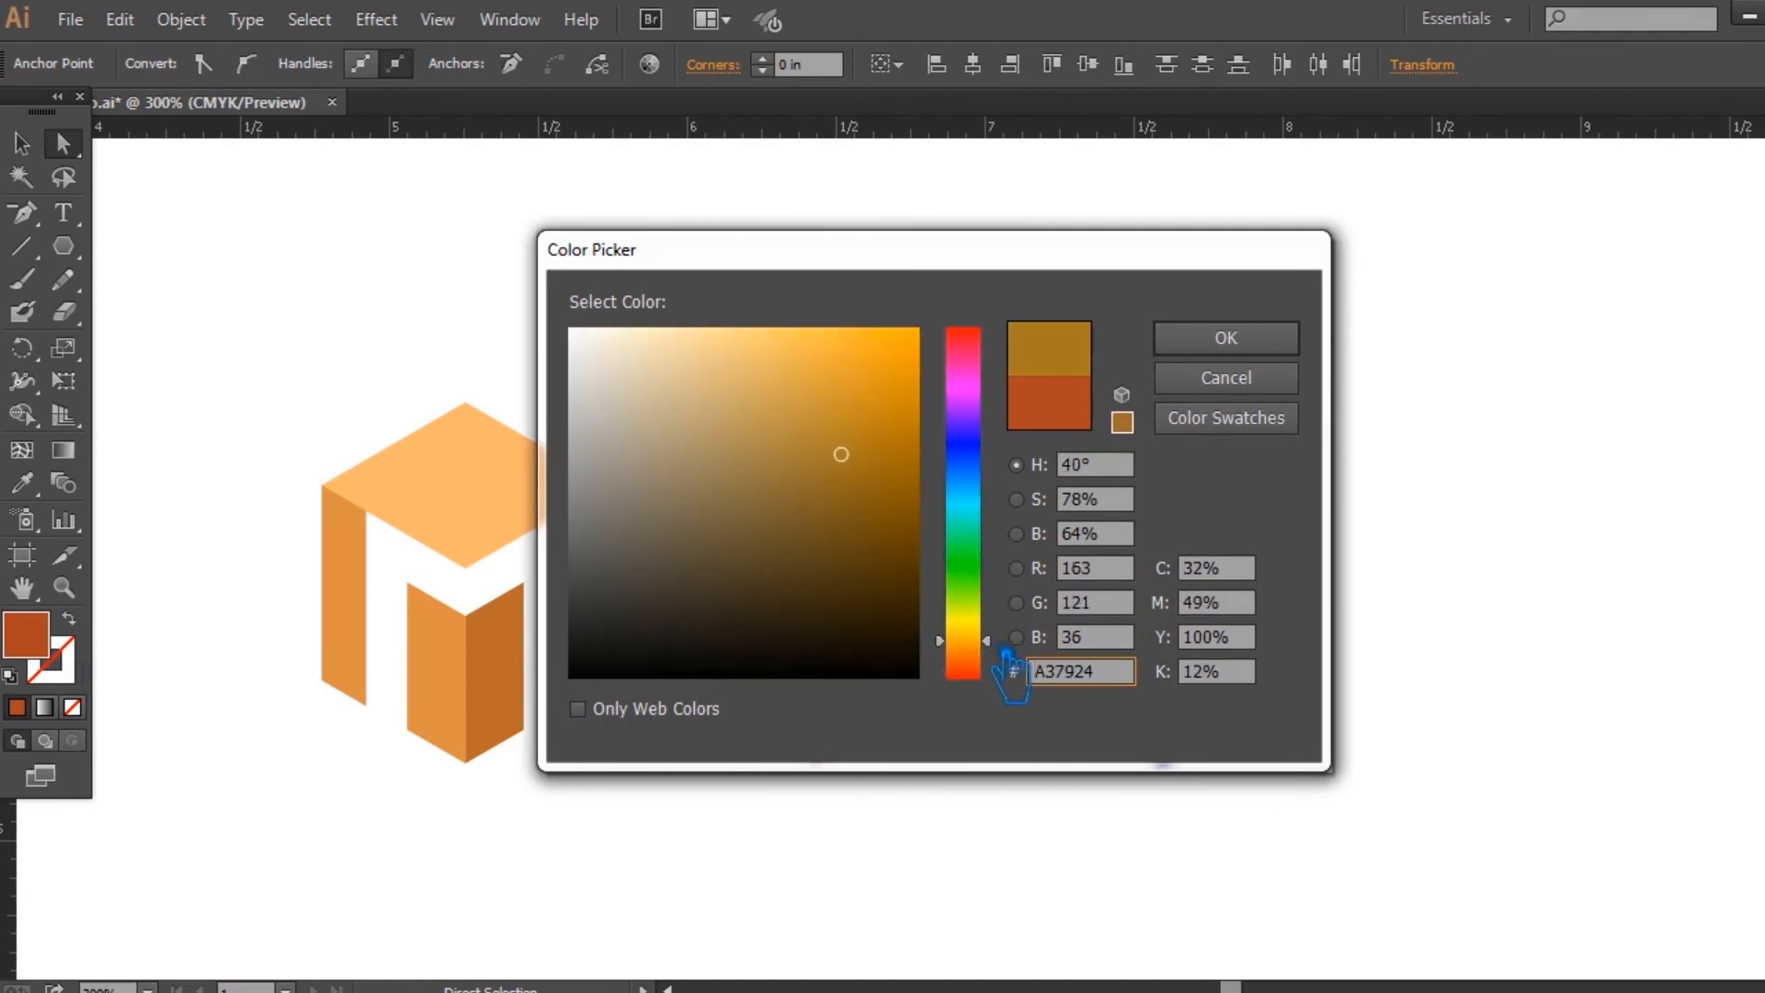
pyautogui.moveTo(889, 281); pyautogui.dragTo(562, 170)
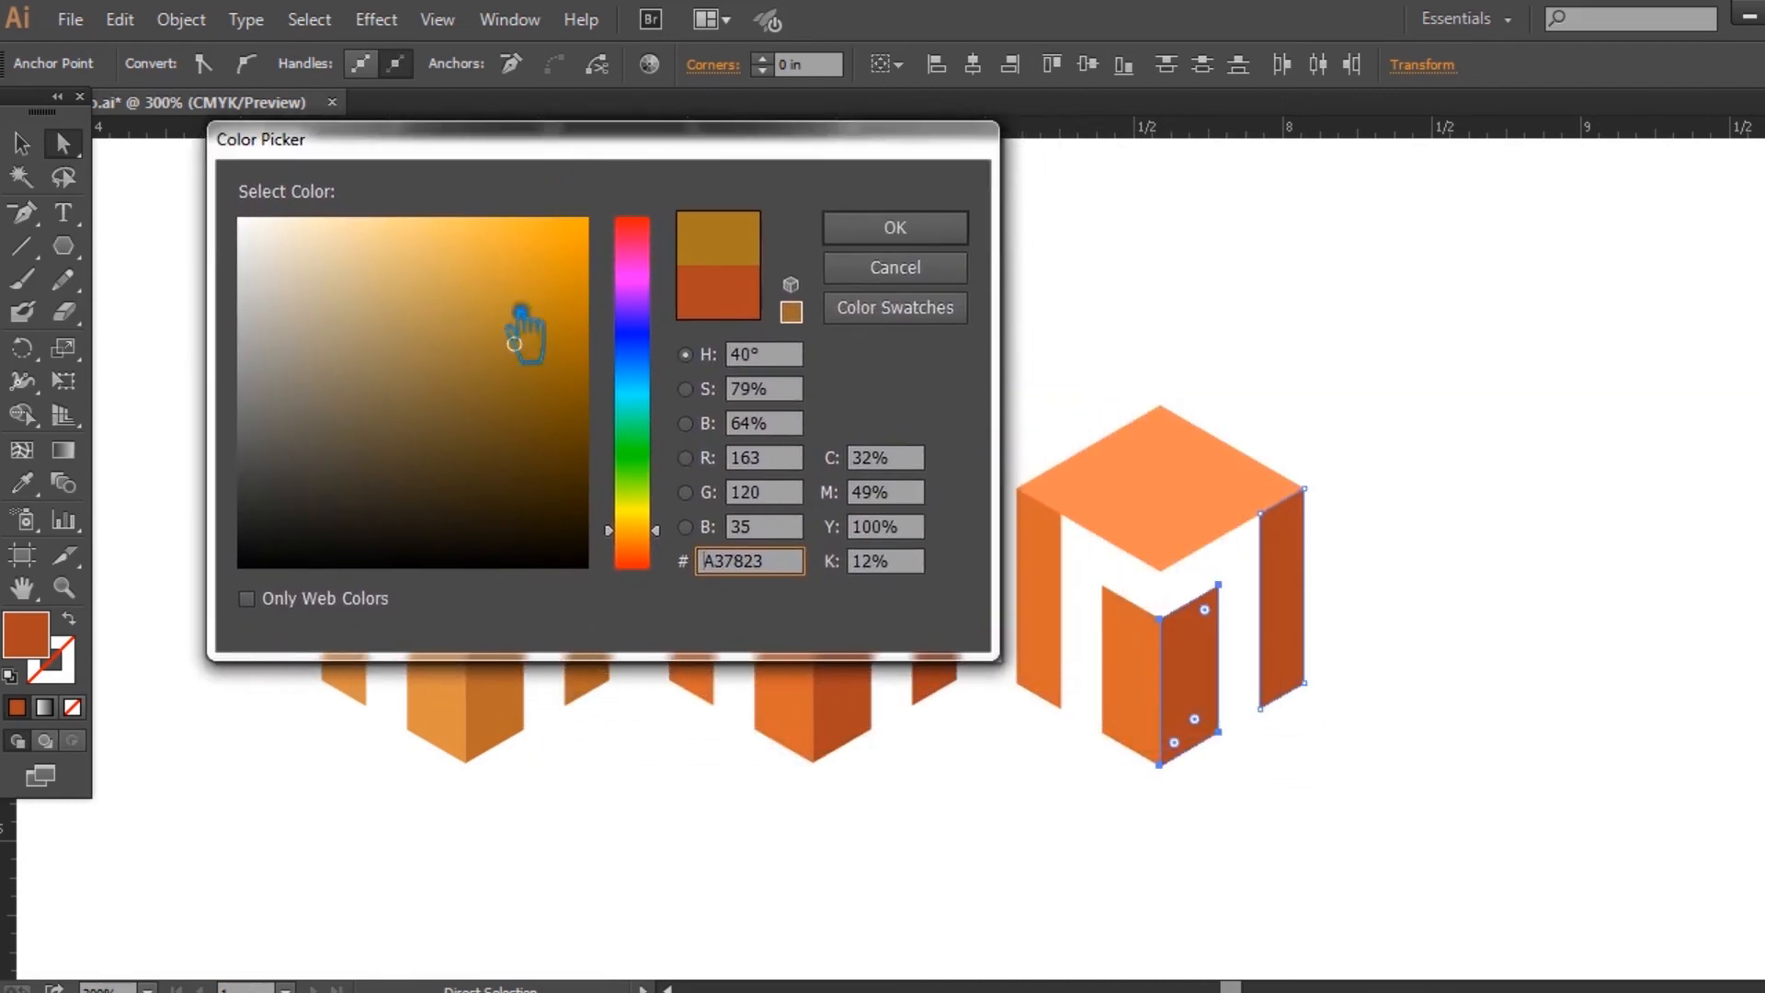
pyautogui.click(896, 230)
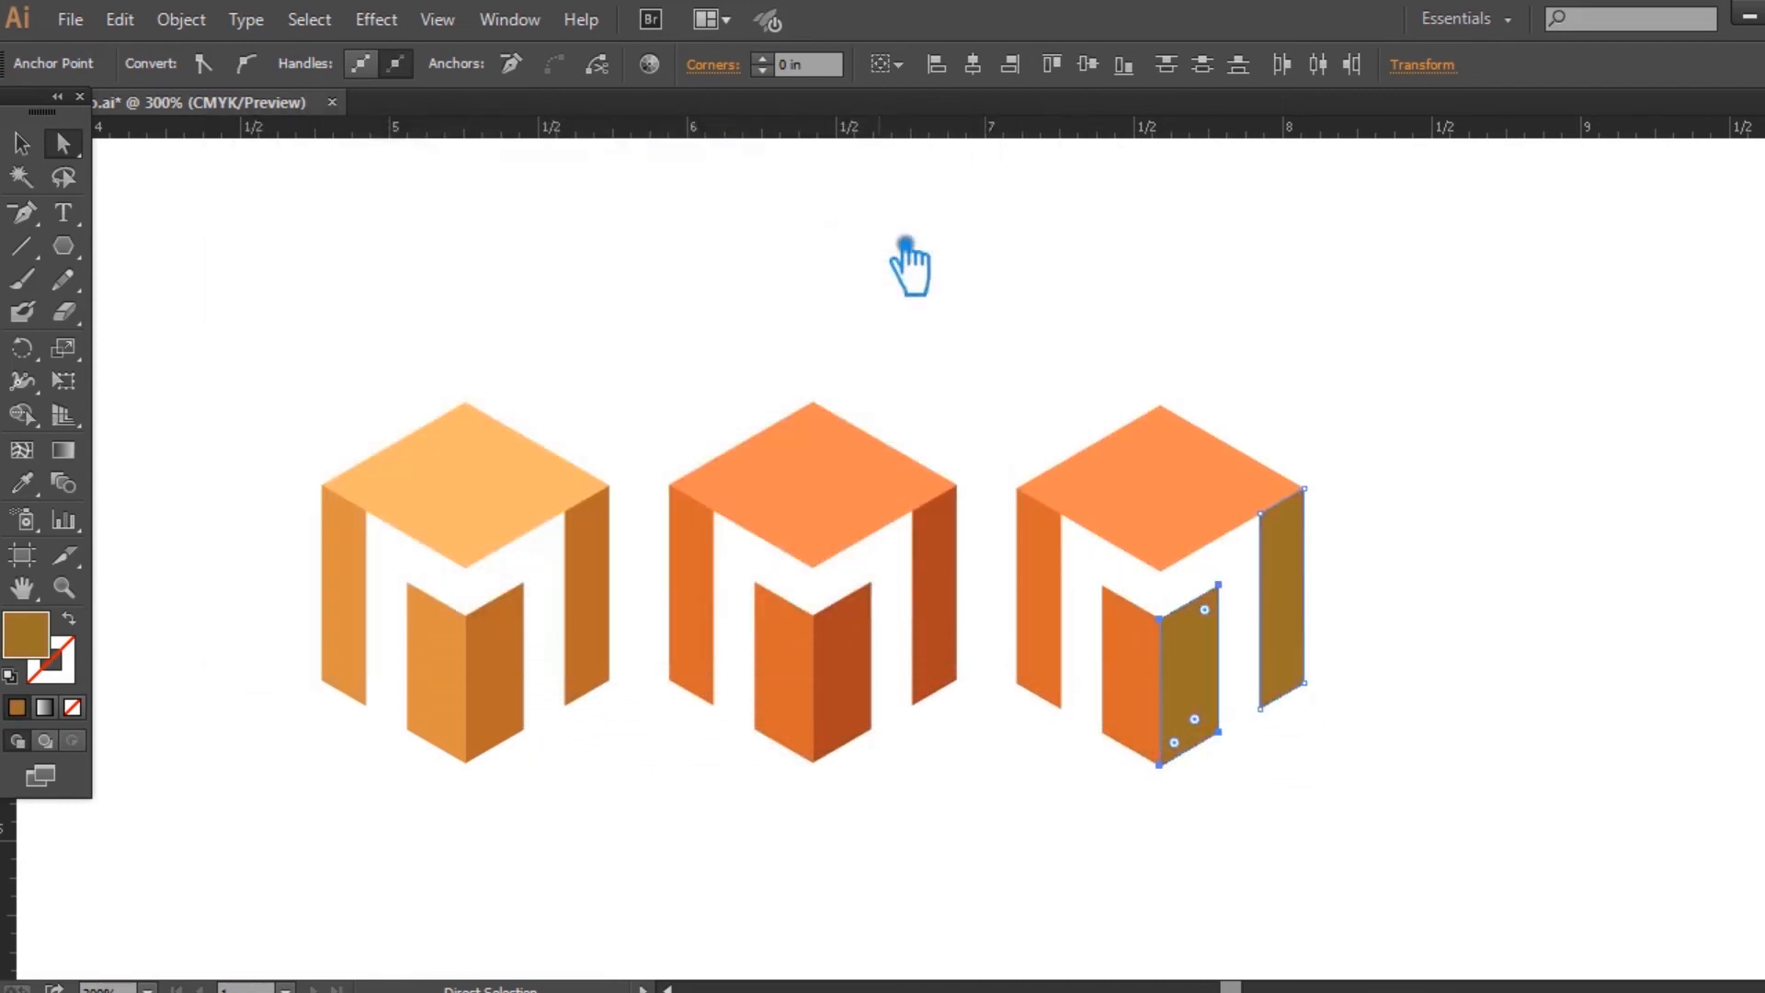
# Step: Sample the brownish gold onto the third logo's left-facing side pieces and lighten it to a mustard gold
pyautogui.click(1140, 704)
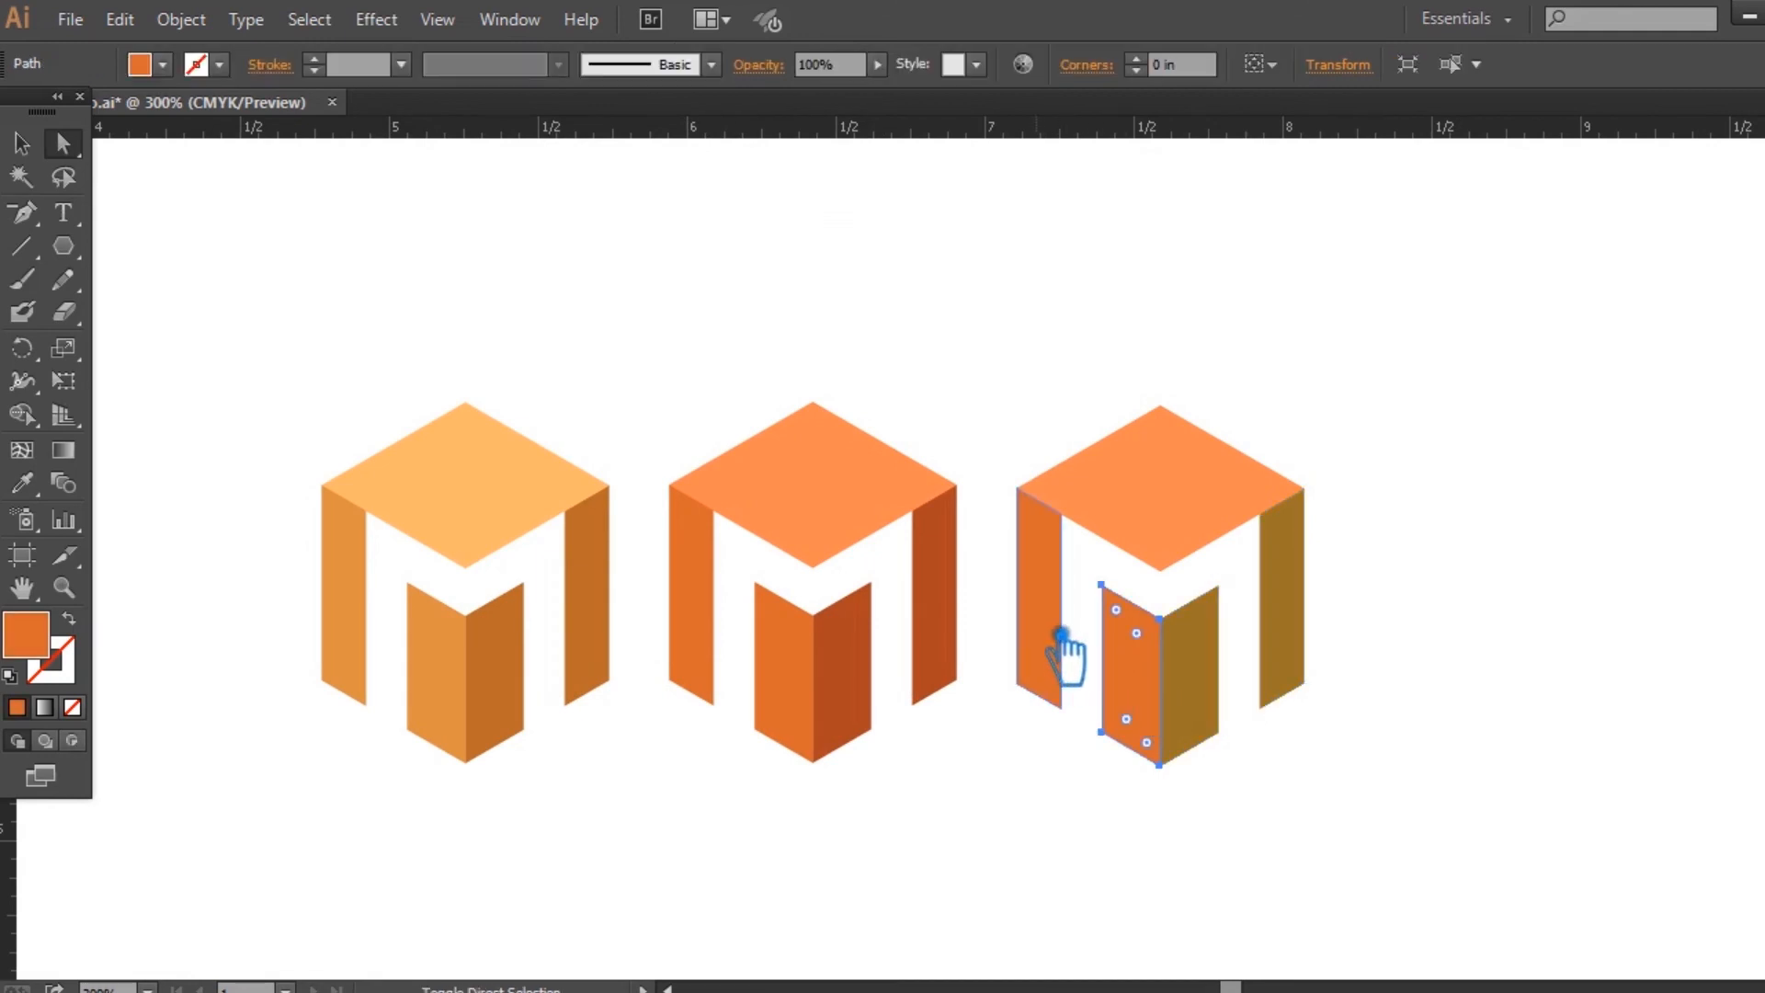
pyautogui.click(1267, 699)
pyautogui.doubleClick(26, 634)
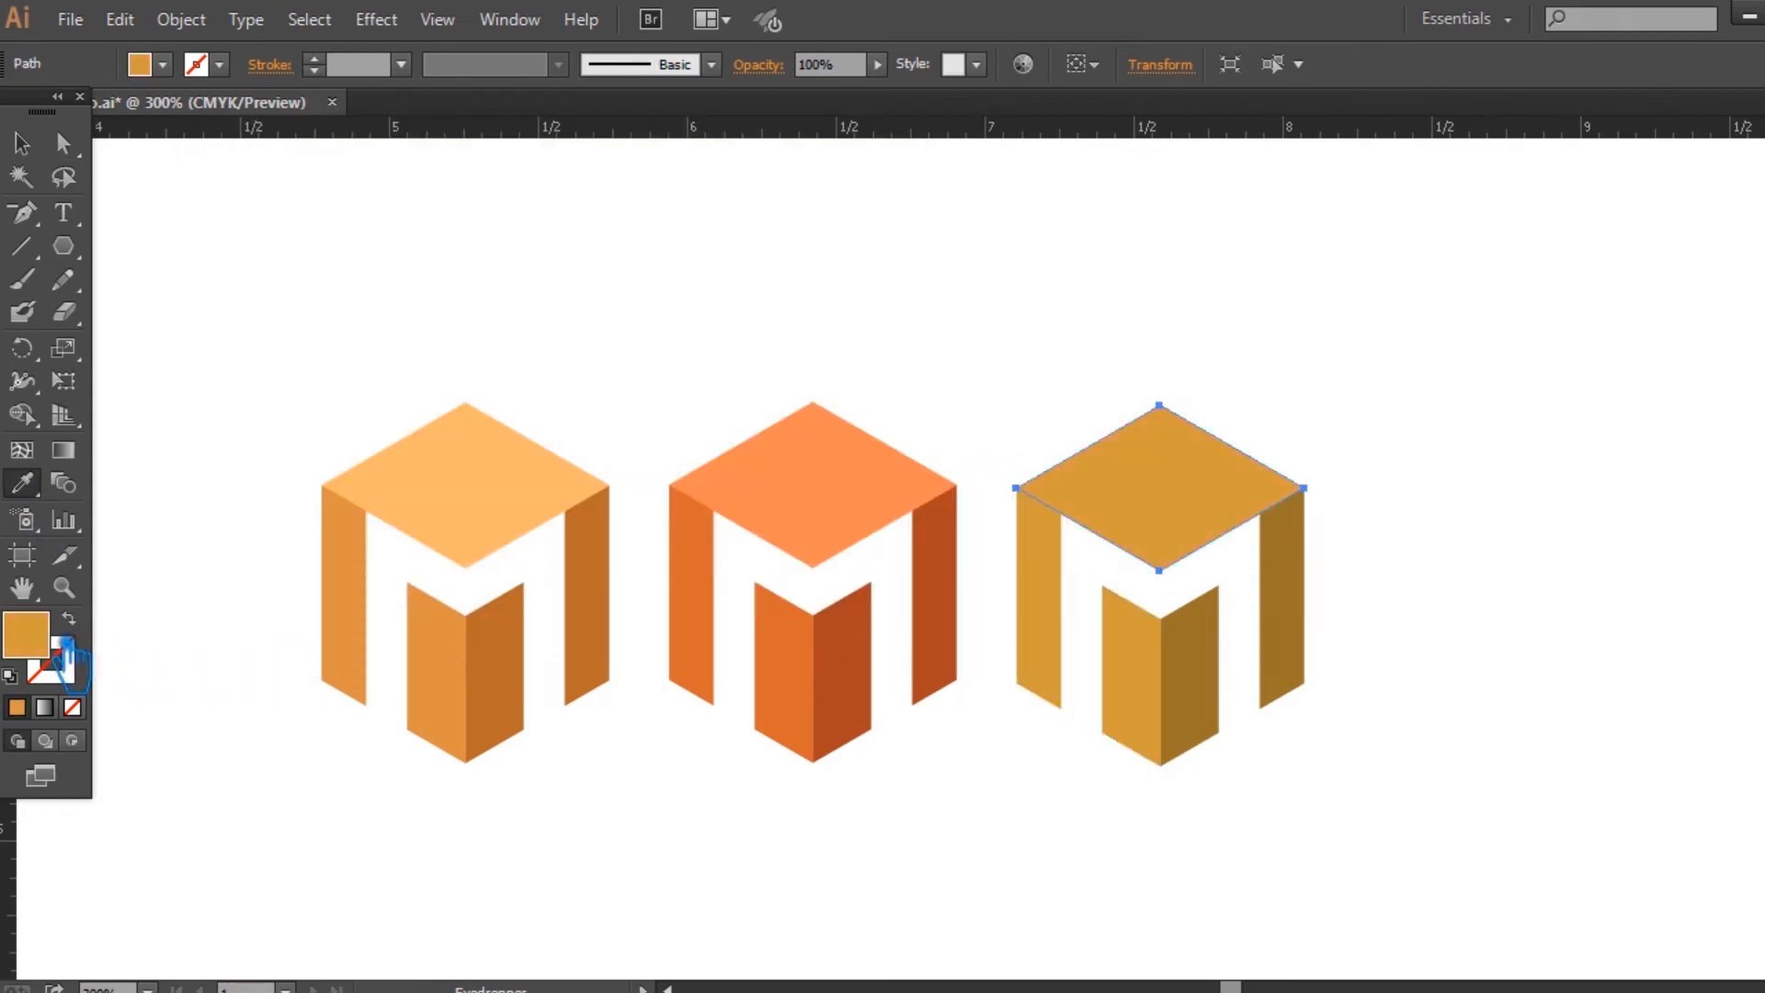
# Step: Lighten the fill of the third logo's top face to a bright golden yellow (#F2B95F)
pyautogui.doubleClick(64, 648)
pyautogui.moveTo(516, 273); pyautogui.dragTo(455, 241)
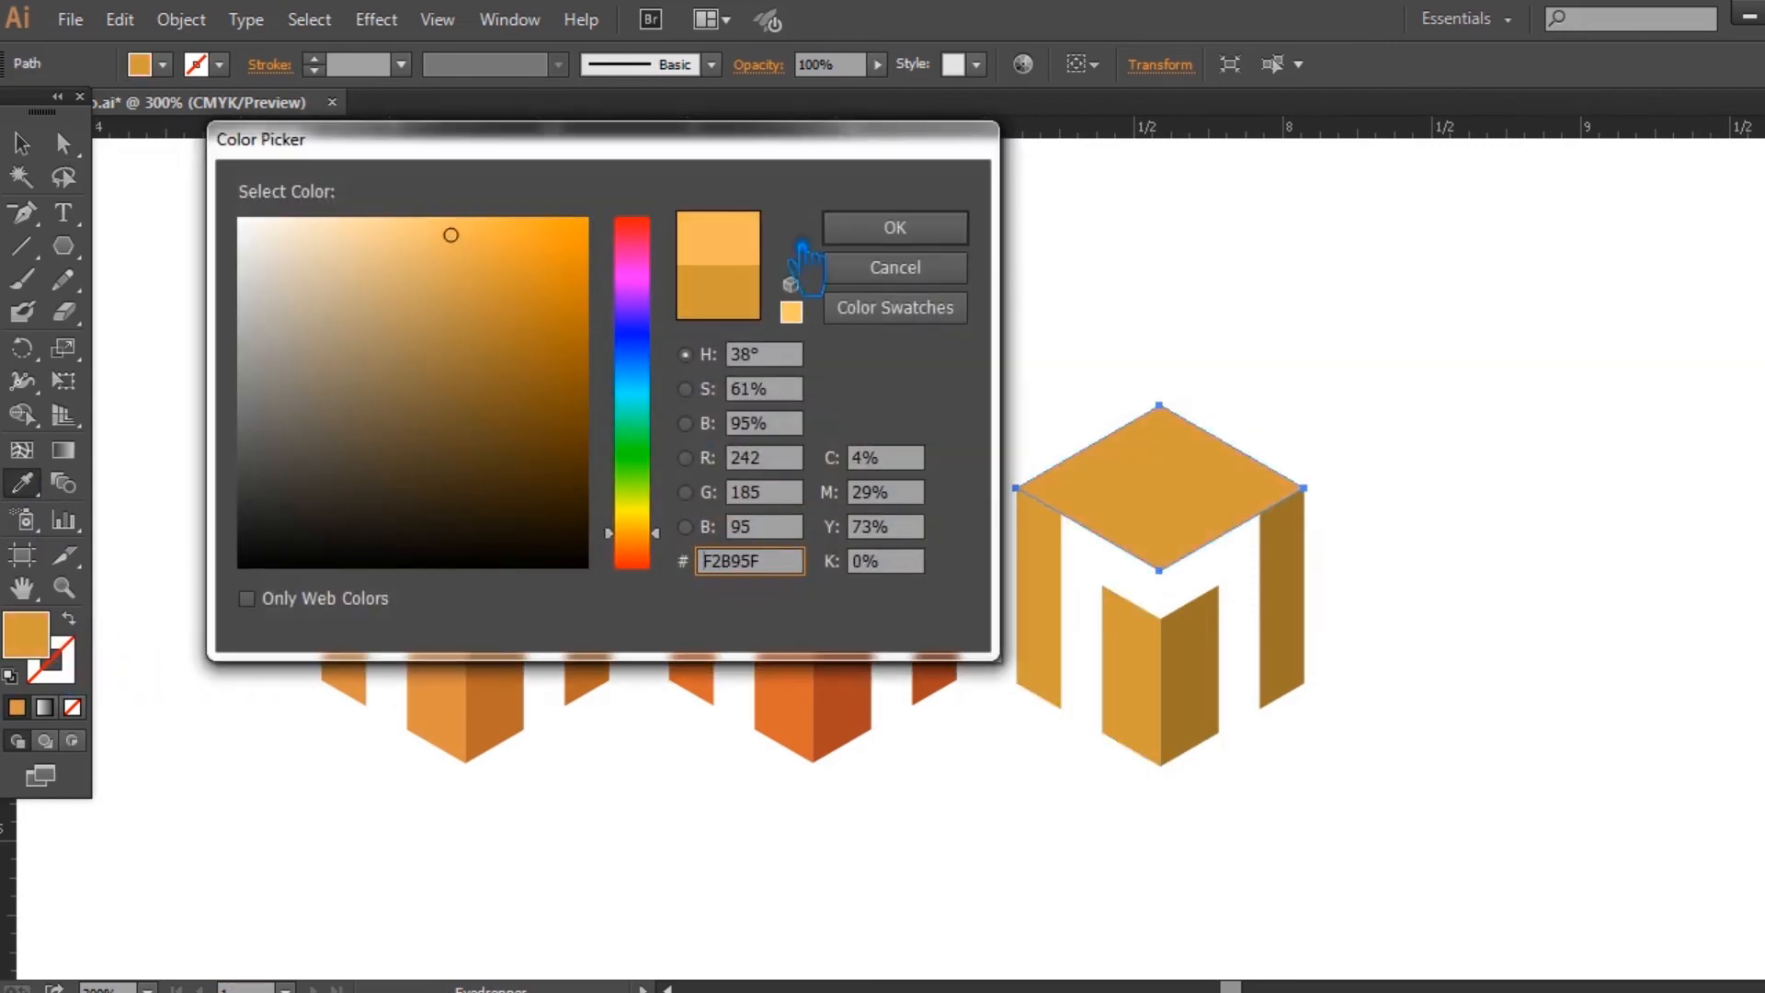
pyautogui.click(895, 227)
pyautogui.click(21, 144)
pyautogui.click(511, 276)
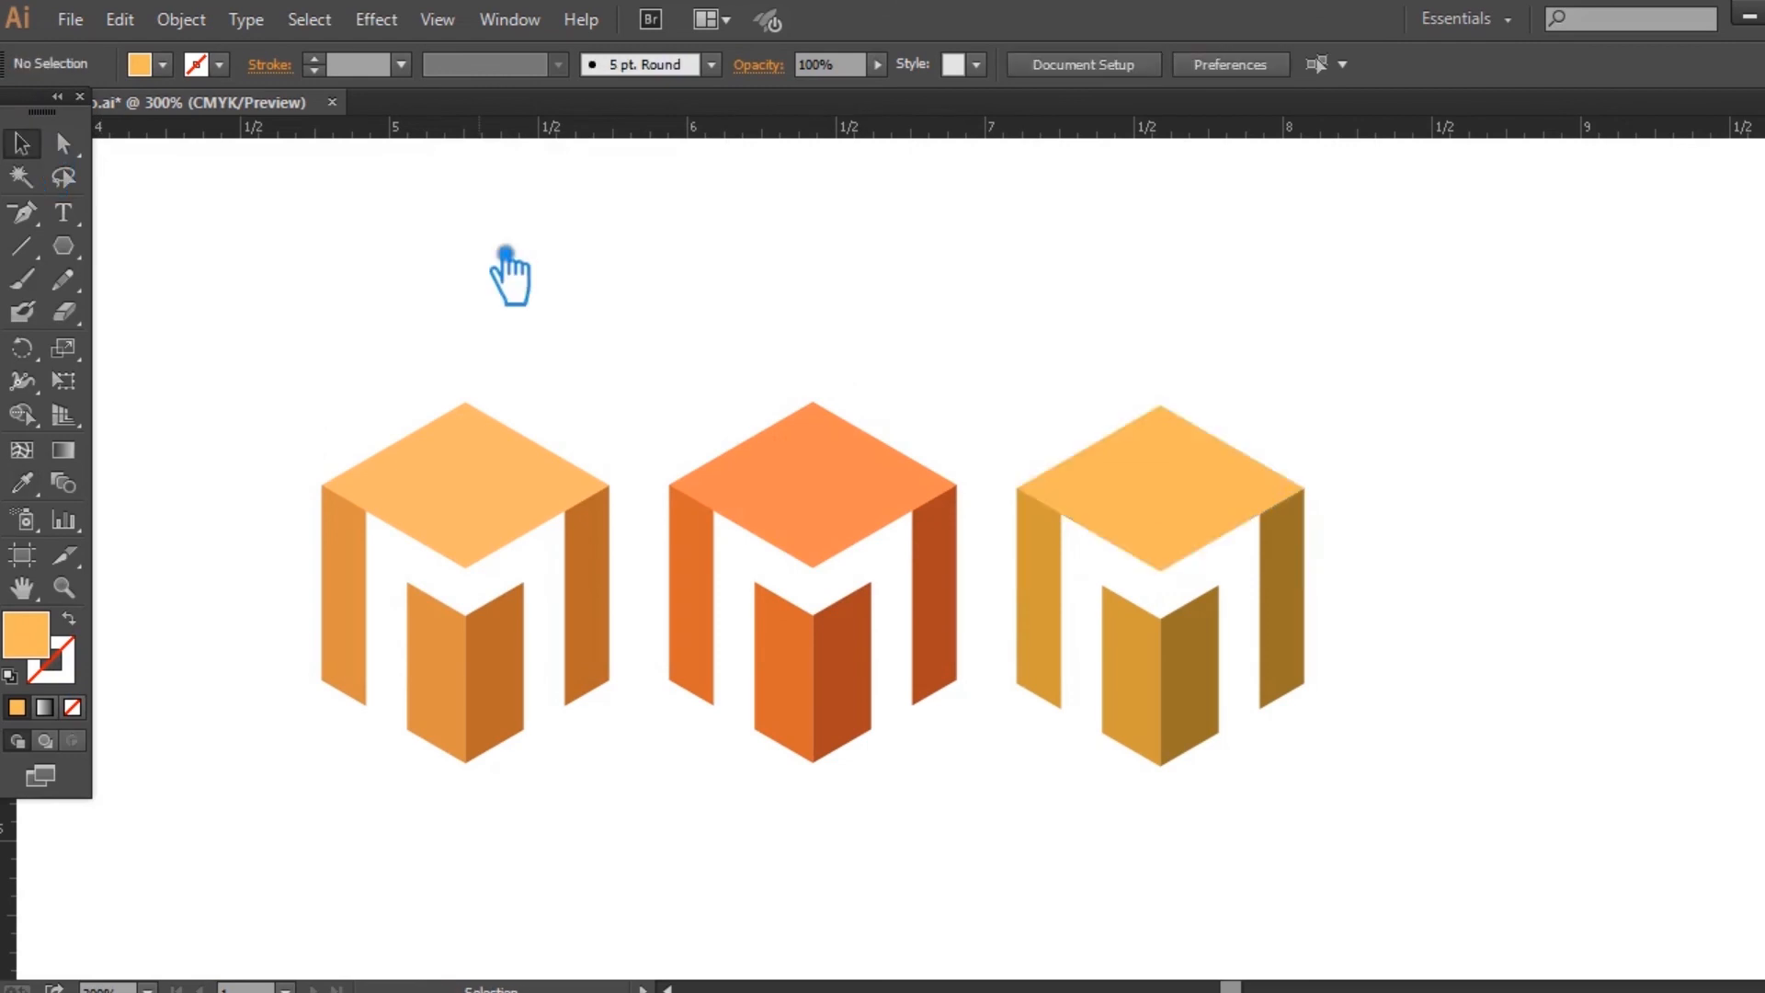
# Step: Select the three logos and align their vertical centres in one row
pyautogui.click(1049, 643)
pyautogui.click(954, 612)
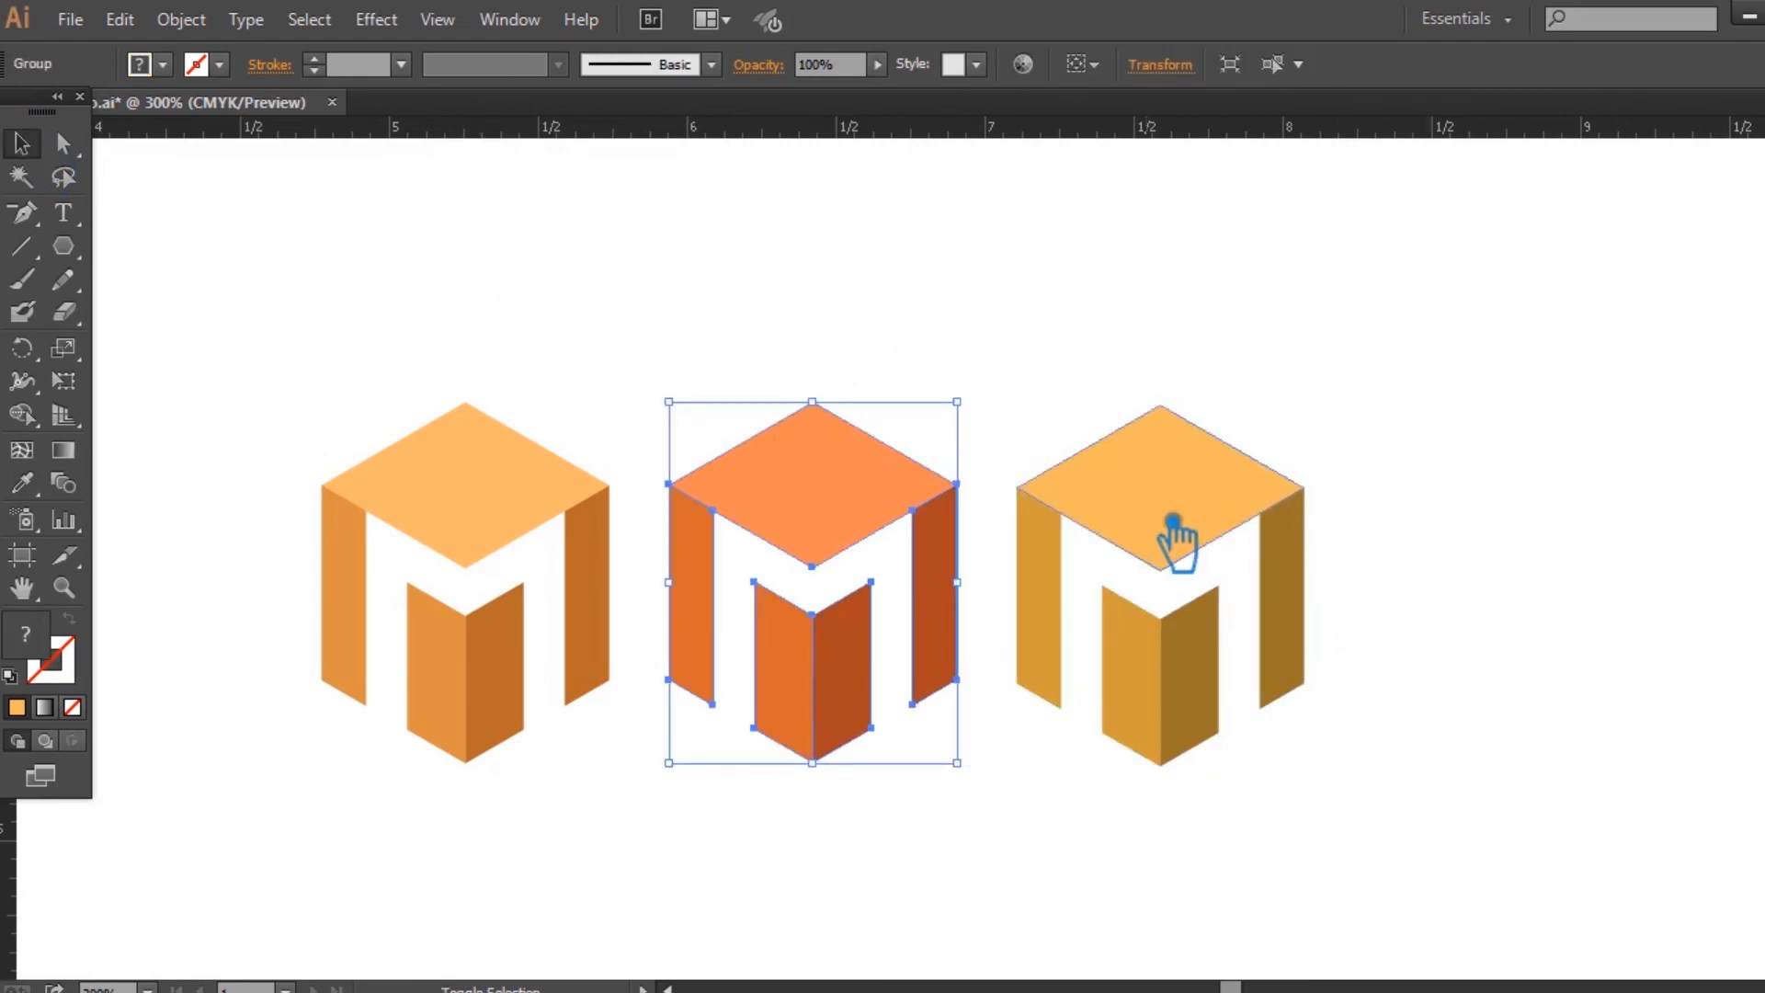
pyautogui.keyDown('shift'); pyautogui.click(1170, 528); pyautogui.keyUp('shift')
pyautogui.keyDown('shift'); pyautogui.click(520, 541); pyautogui.keyUp('shift')
pyautogui.click(1285, 64)
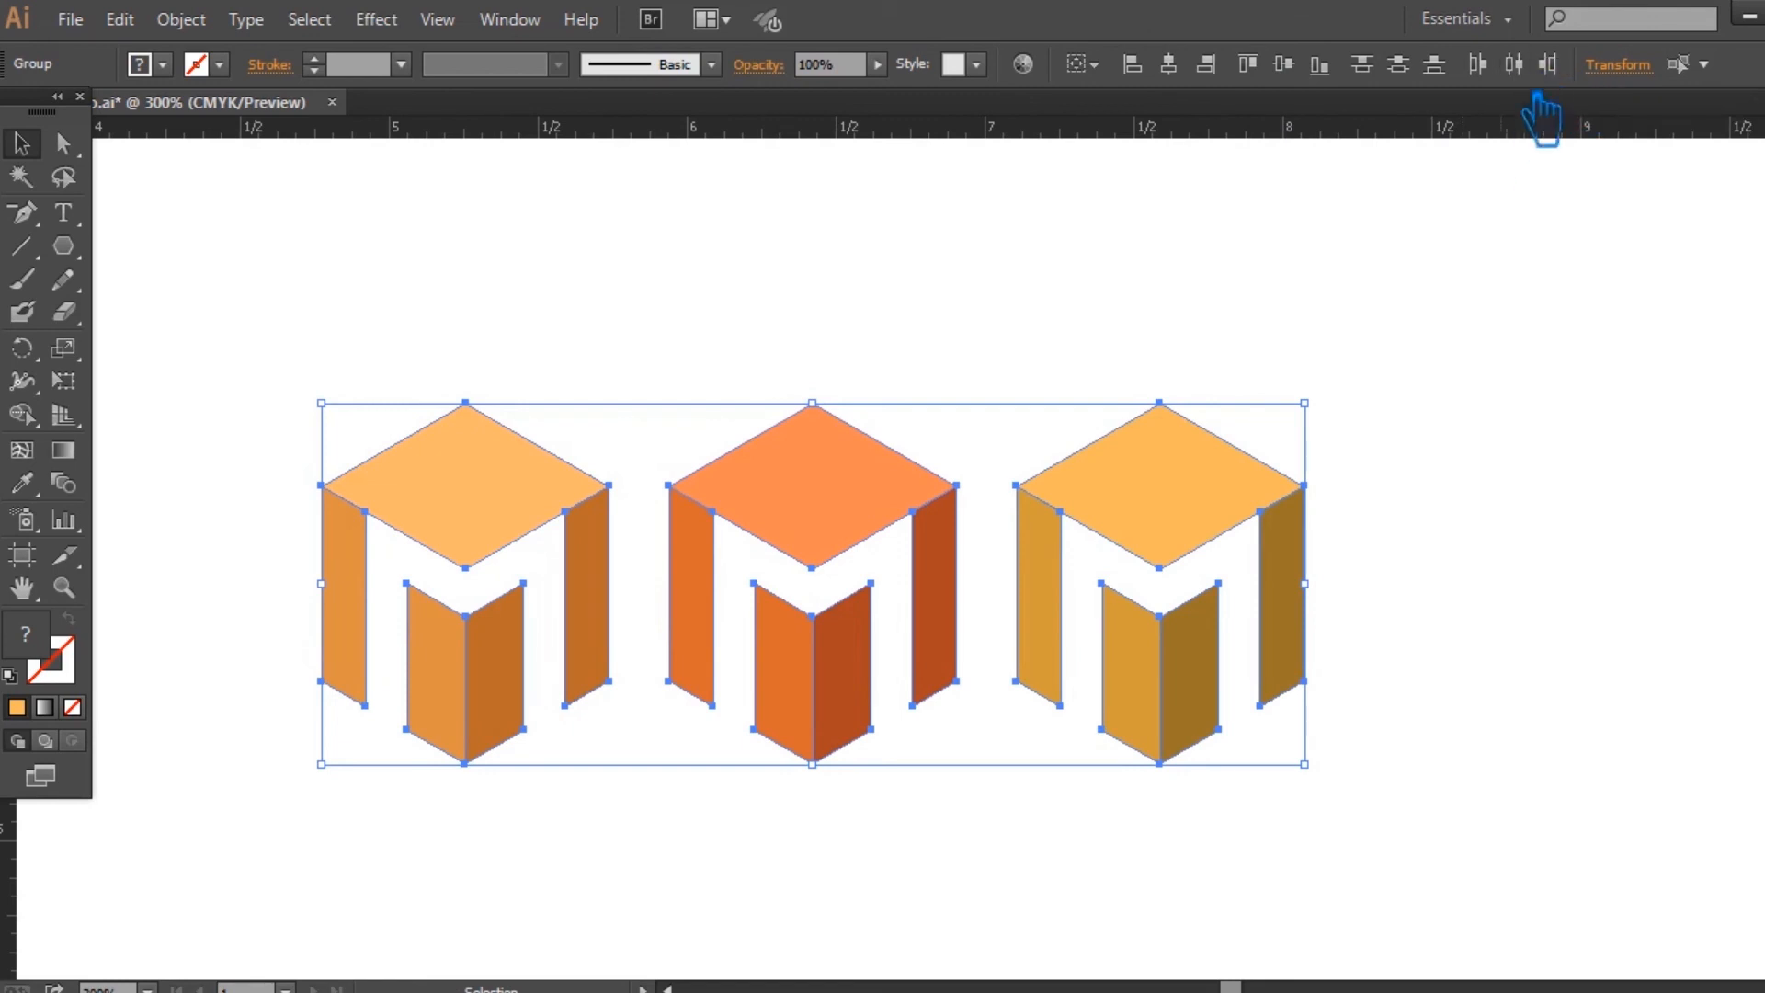
pyautogui.click(1522, 432)
pyautogui.moveTo(1430, 722); pyautogui.dragTo(1547, 688)
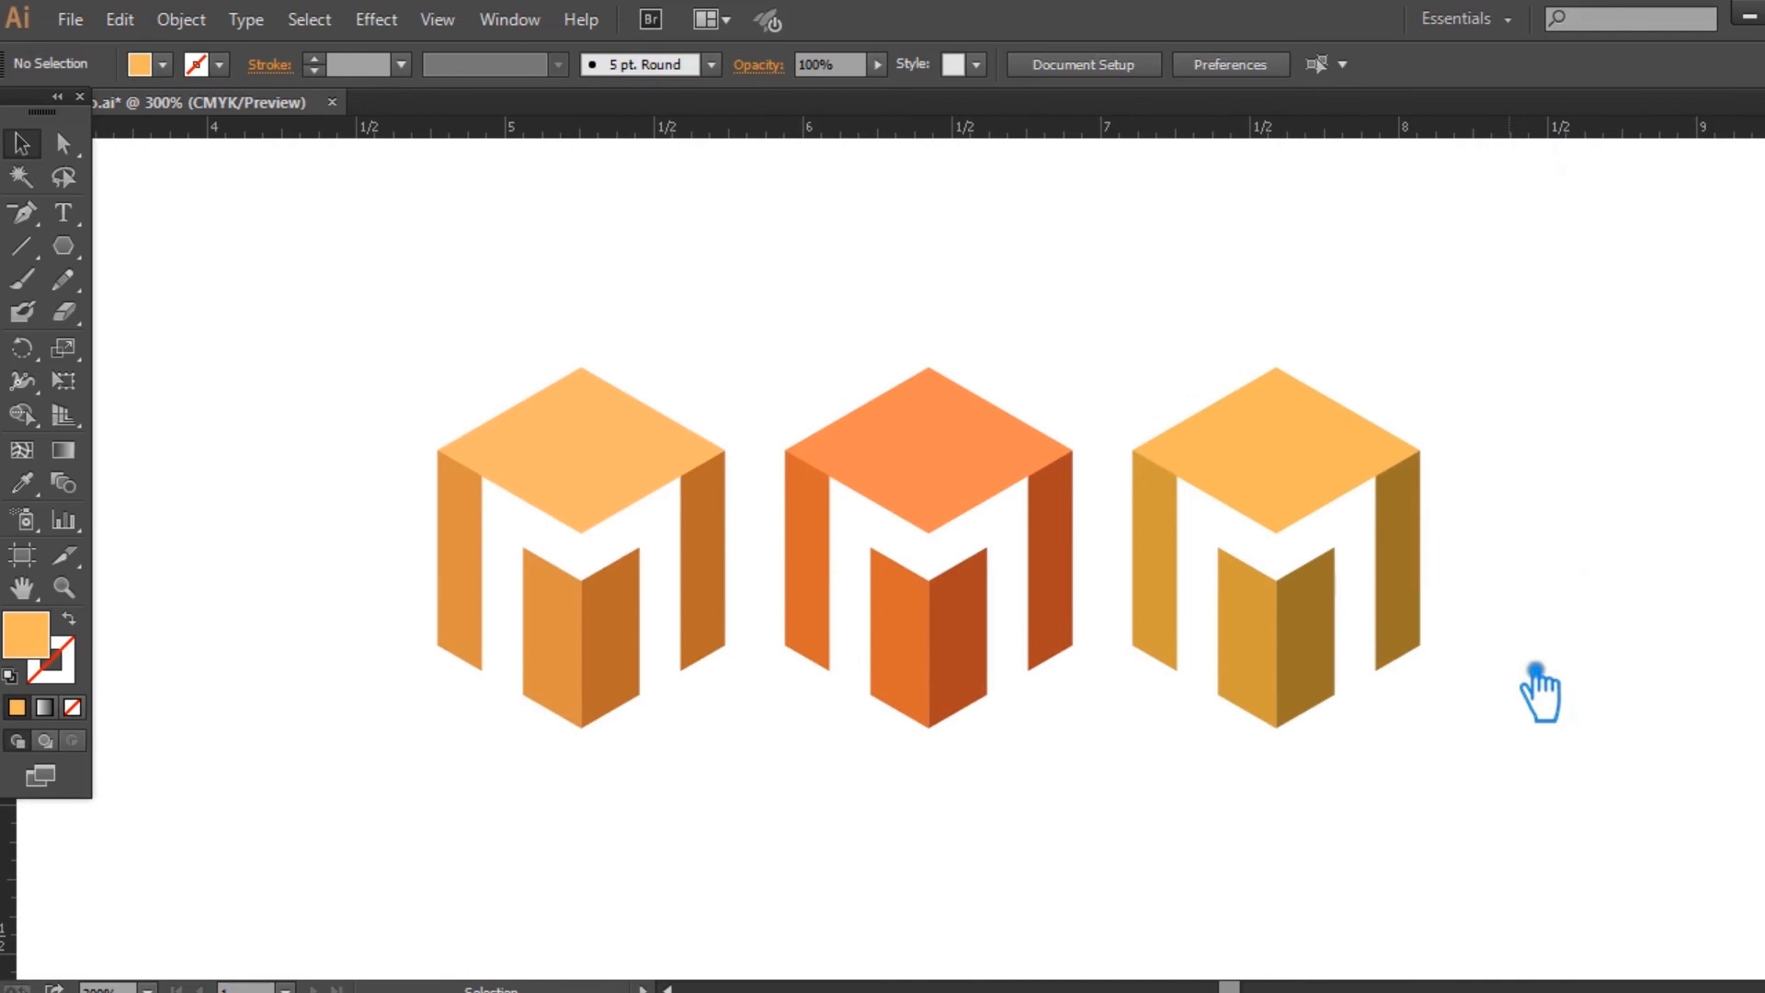
pyautogui.press('z')
pyautogui.moveTo(300, 267); pyautogui.dragTo(1553, 836)
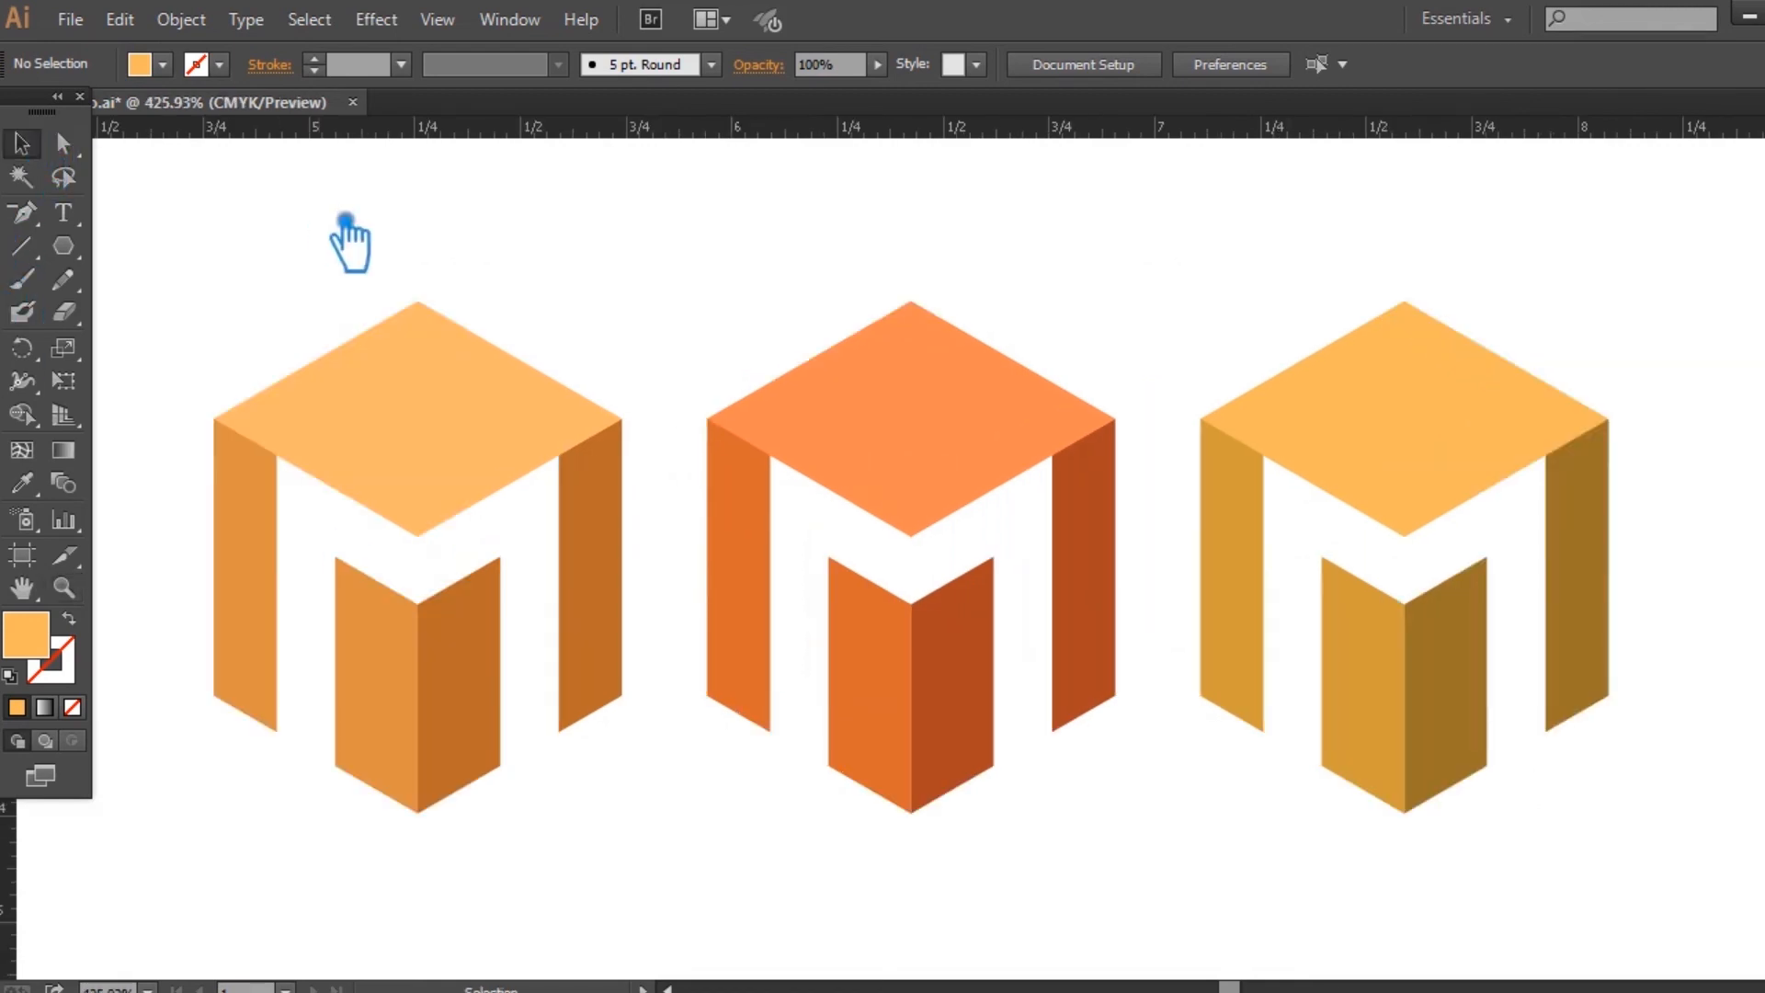